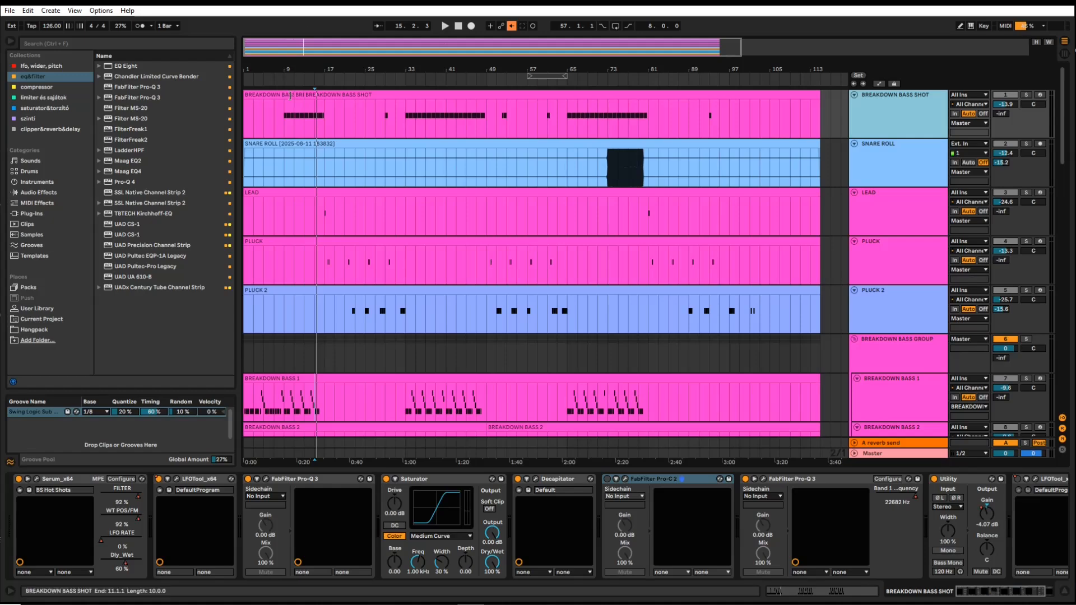
Step: Look through the arrangement's tracks from BREAKDOWN BASS SHOT down to LOW BASS GROWL and return to the first track
{"action": "scroll", "coordinate": [298, 141], "scroll_direction": "down", "scroll_amount": 5}
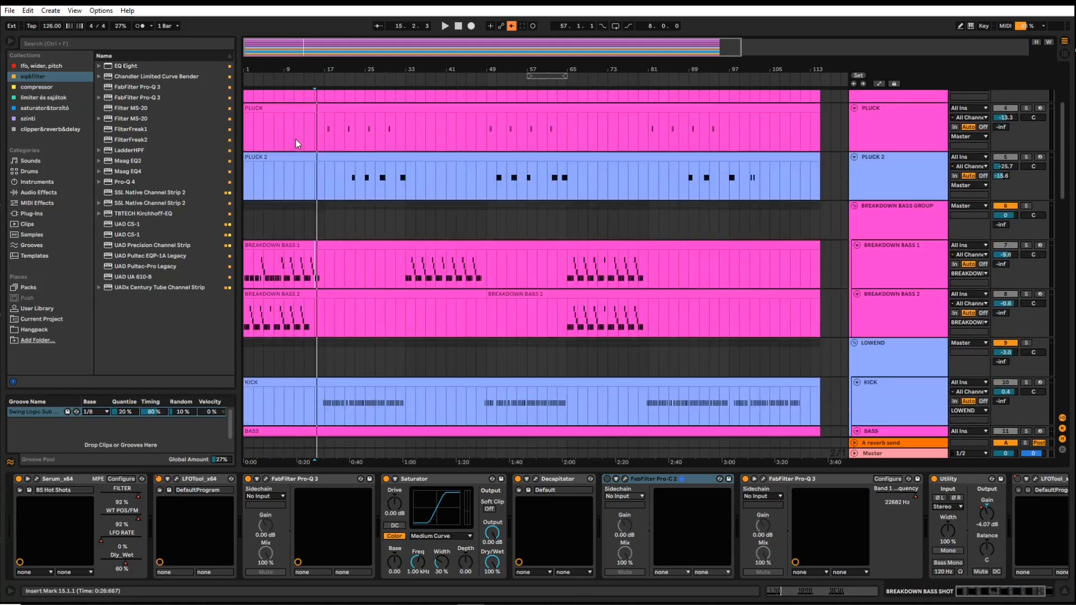
{"action": "scroll", "coordinate": [294, 143], "scroll_direction": "down", "scroll_amount": 4}
{"action": "scroll", "coordinate": [291, 150], "scroll_direction": "down", "scroll_amount": 5}
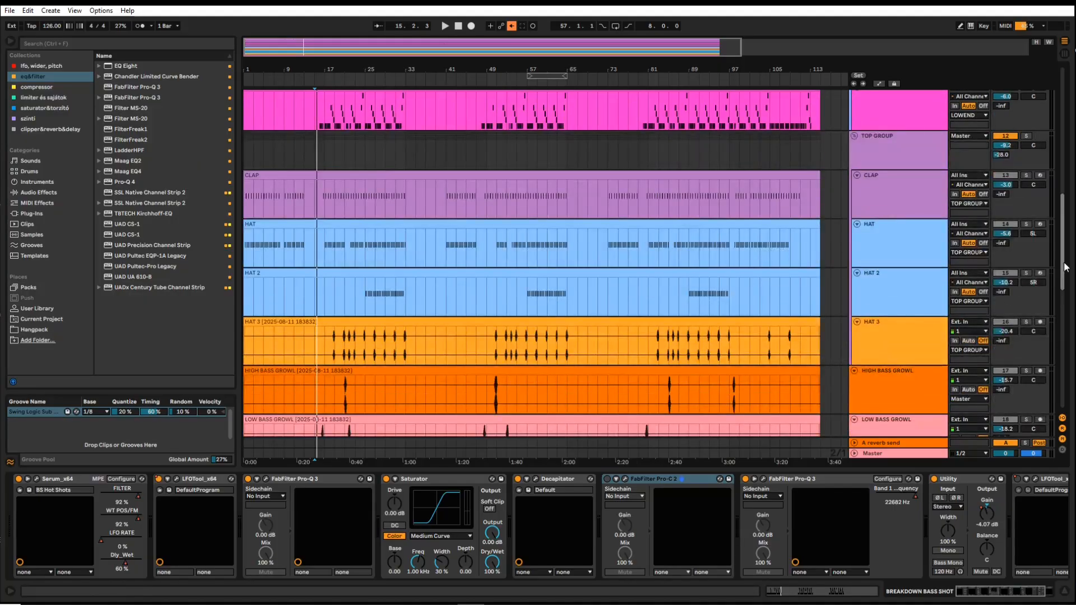
{"action": "left_click_drag", "start_coordinate": [1067, 266], "coordinate": [1008, 154]}
{"action": "scroll", "coordinate": [284, 207], "scroll_direction": "up", "scroll_amount": 2}
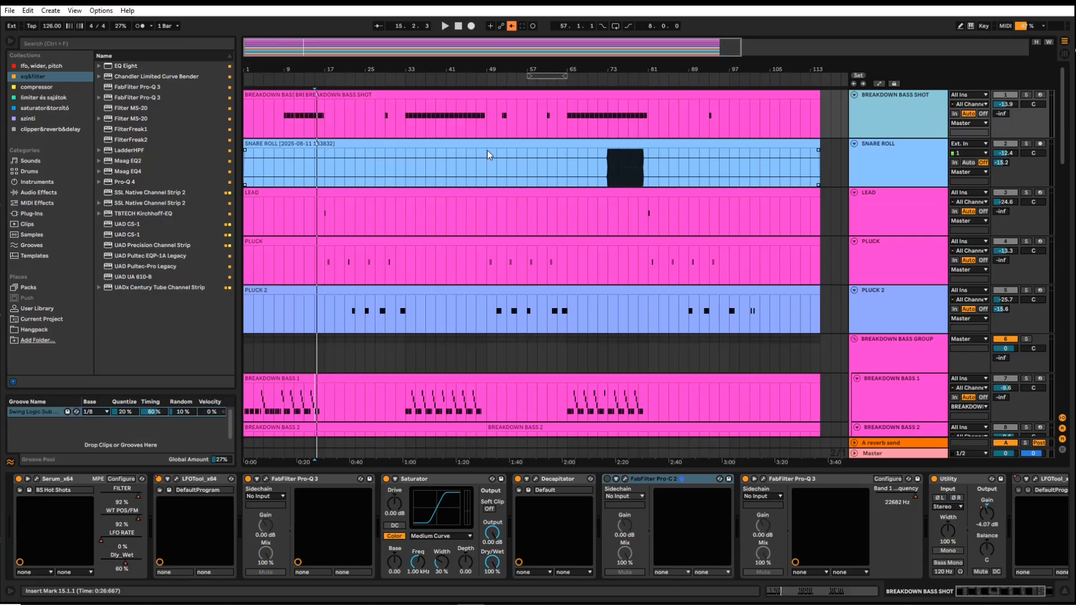
{"action": "scroll", "coordinate": [339, 179], "scroll_direction": "down", "scroll_amount": 3}
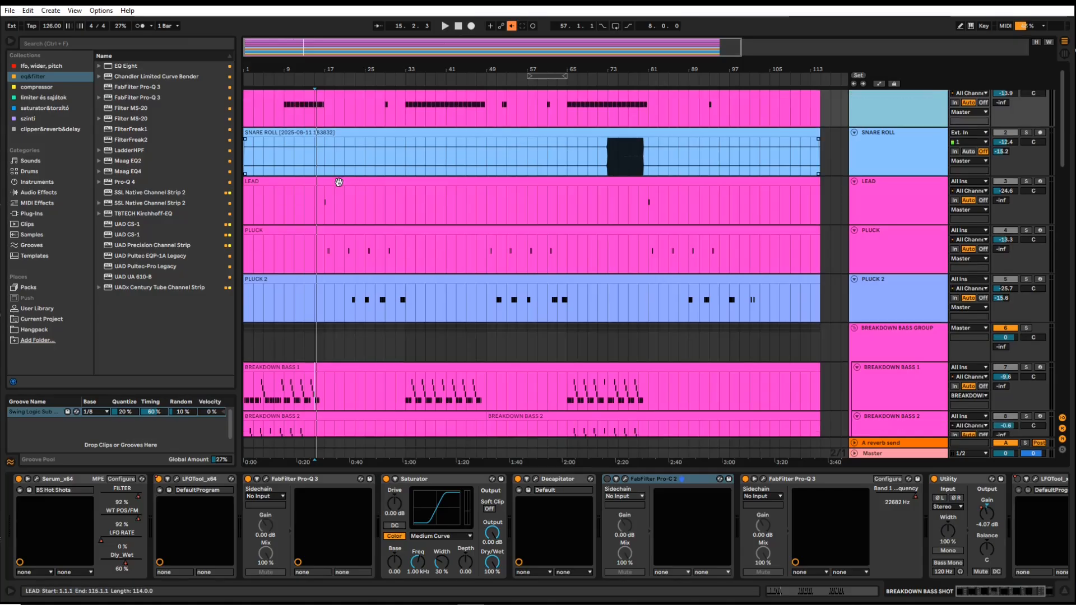
{"action": "scroll", "coordinate": [338, 179], "scroll_direction": "down", "scroll_amount": 8}
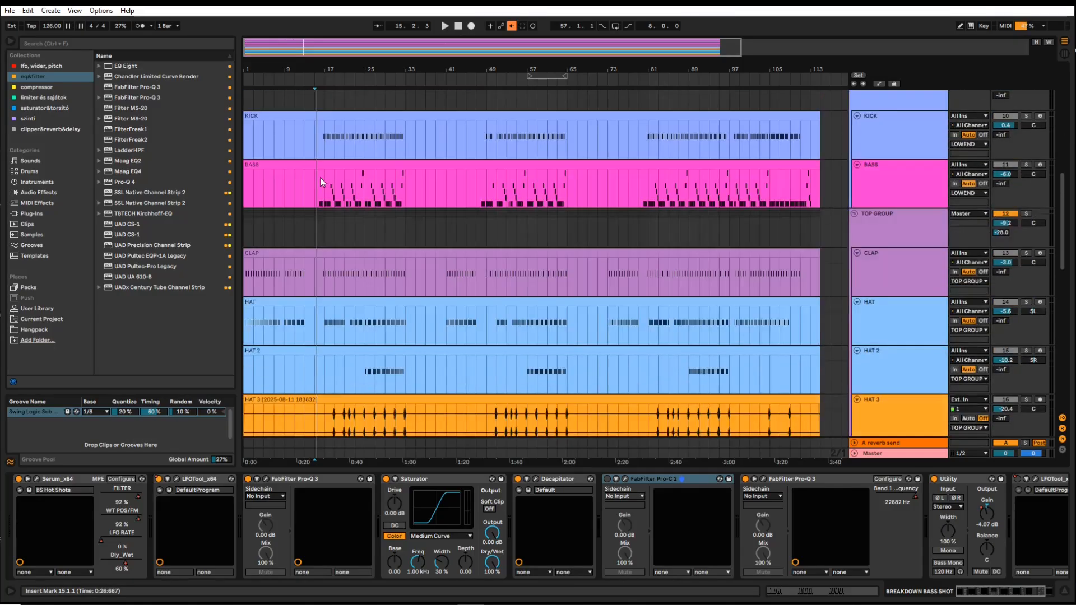
{"action": "scroll", "coordinate": [319, 183], "scroll_direction": "down", "scroll_amount": 2}
{"action": "scroll", "coordinate": [319, 183], "scroll_direction": "up", "scroll_amount": 4}
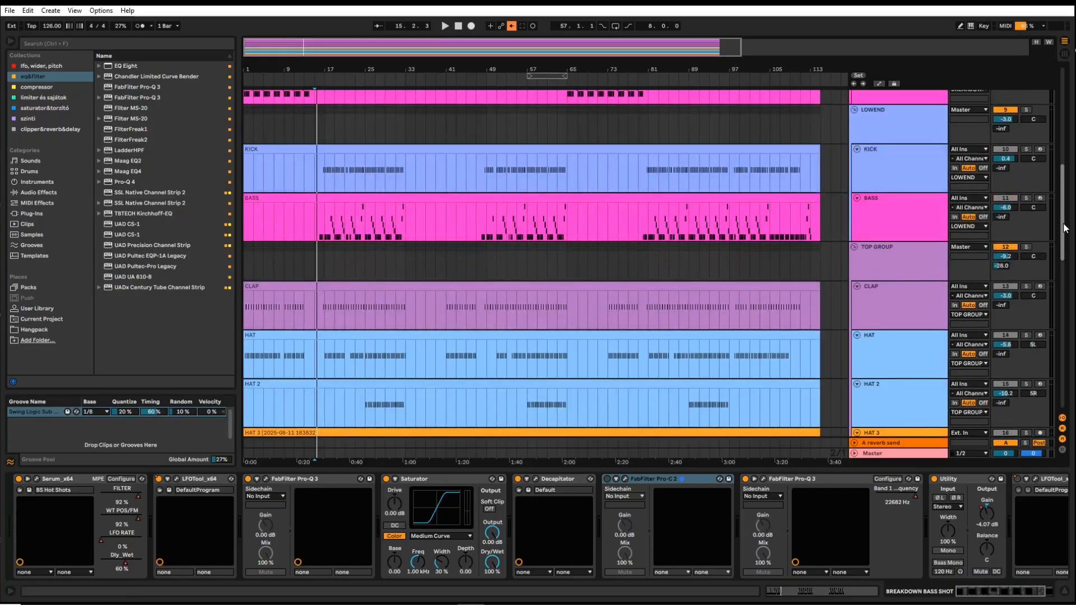
{"action": "scroll", "coordinate": [1055, 188], "scroll_direction": "up", "scroll_amount": 4}
{"action": "scroll", "coordinate": [1054, 188], "scroll_direction": "up", "scroll_amount": 6}
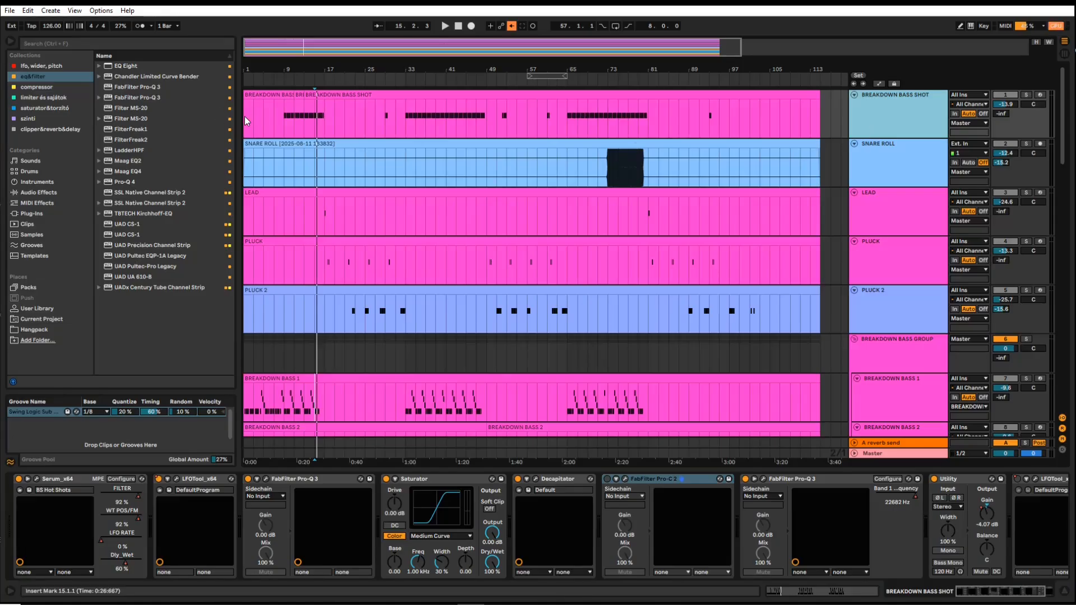
Step: Highlight bars 1 to 53 of BREAKDOWN BASS SHOT and look through the tracks below with the insert marker at bar 49
{"action": "left_click_drag", "start_coordinate": [244, 116], "coordinate": [502, 116]}
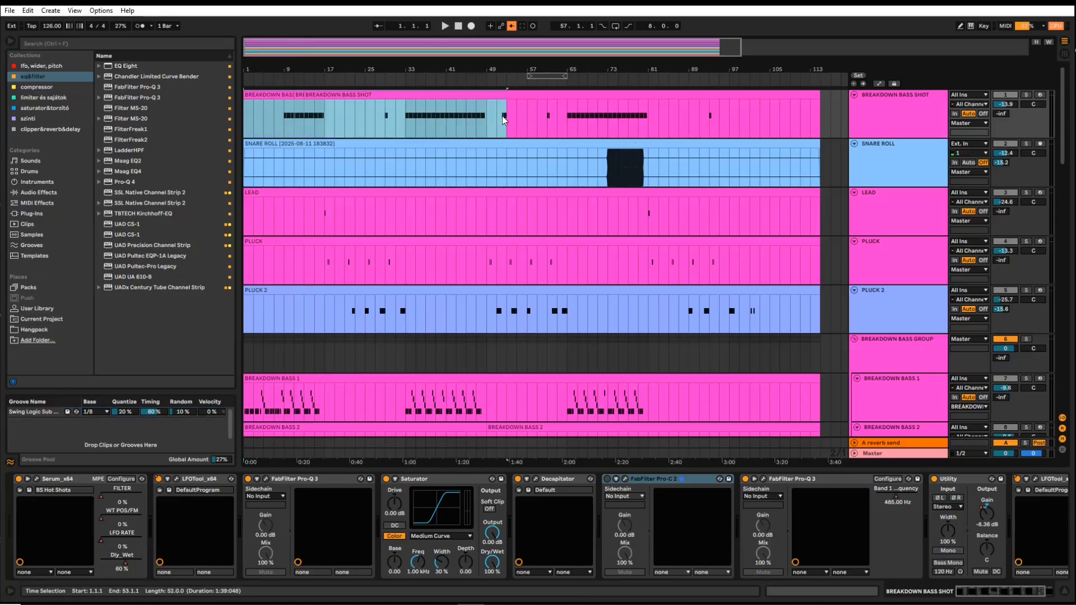
{"action": "left_click", "coordinate": [489, 119]}
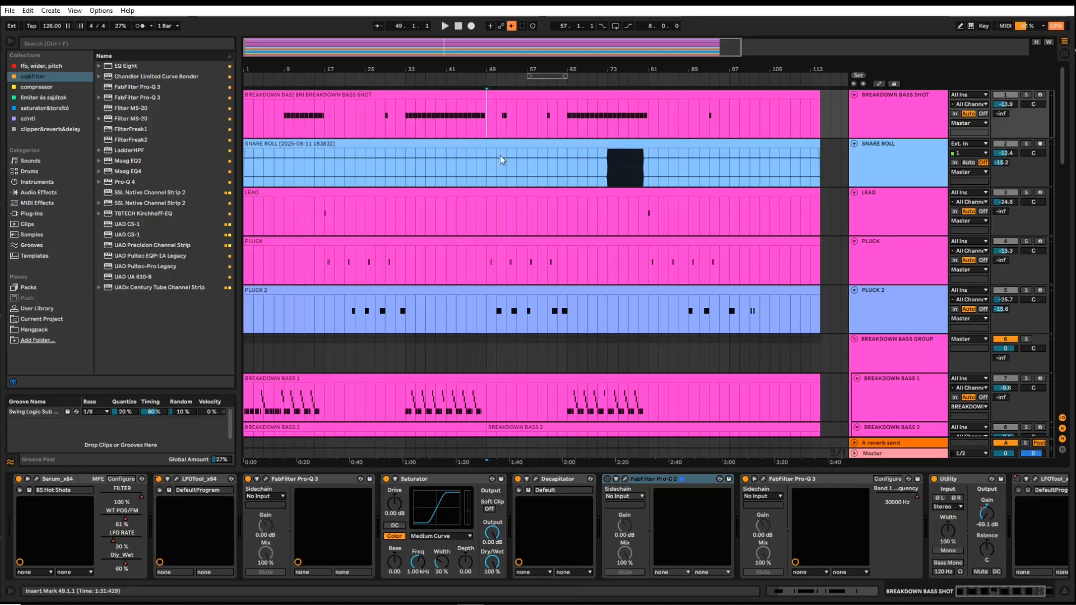
{"action": "scroll", "coordinate": [499, 159], "scroll_direction": "down", "scroll_amount": 5}
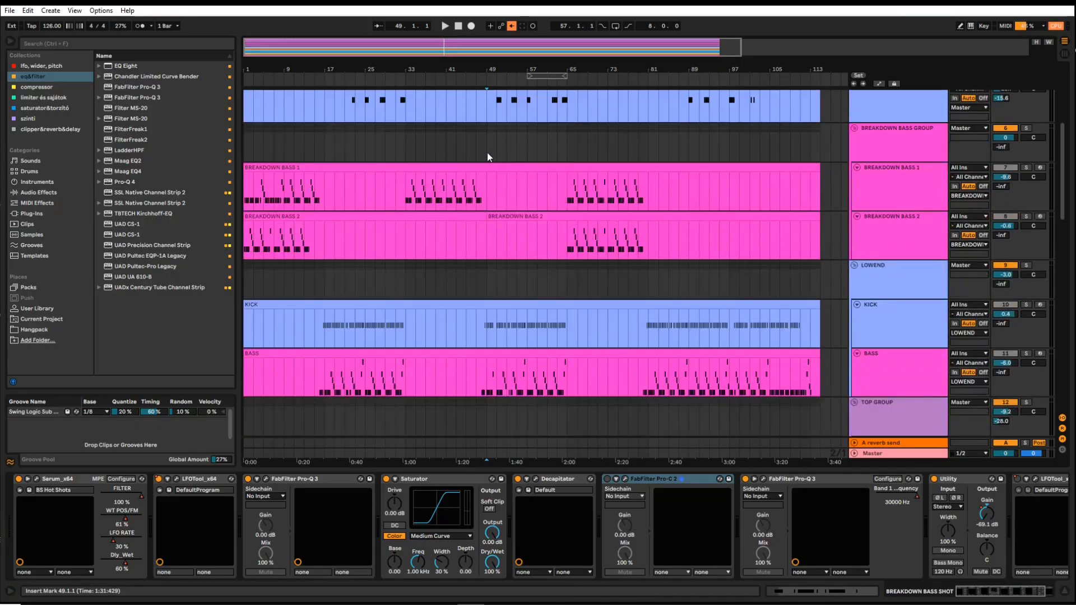
{"action": "scroll", "coordinate": [489, 153], "scroll_direction": "down", "scroll_amount": 4}
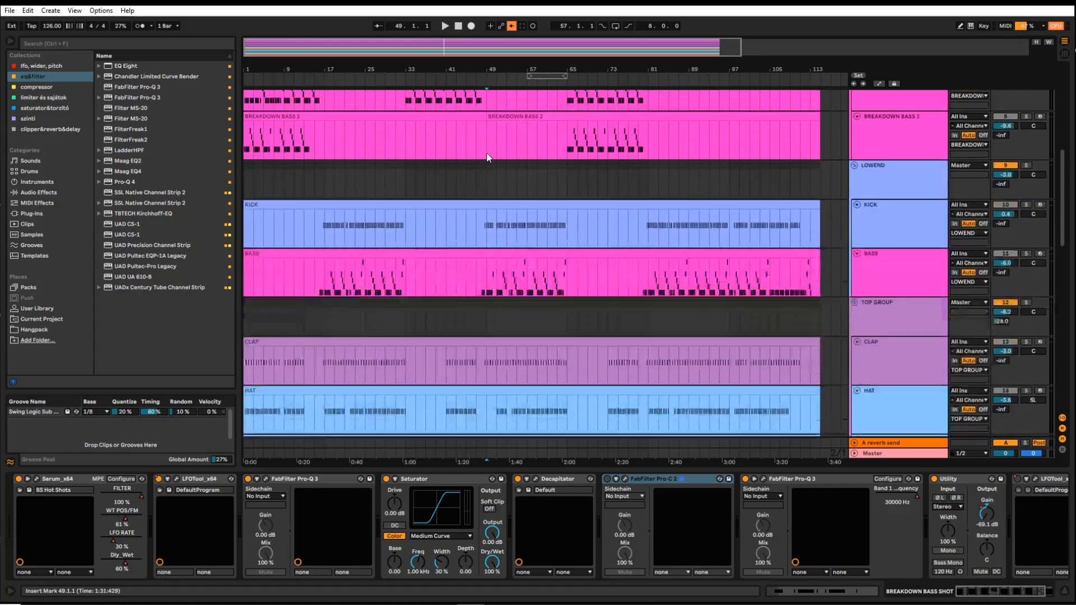
{"action": "scroll", "coordinate": [499, 218], "scroll_direction": "down", "scroll_amount": 3}
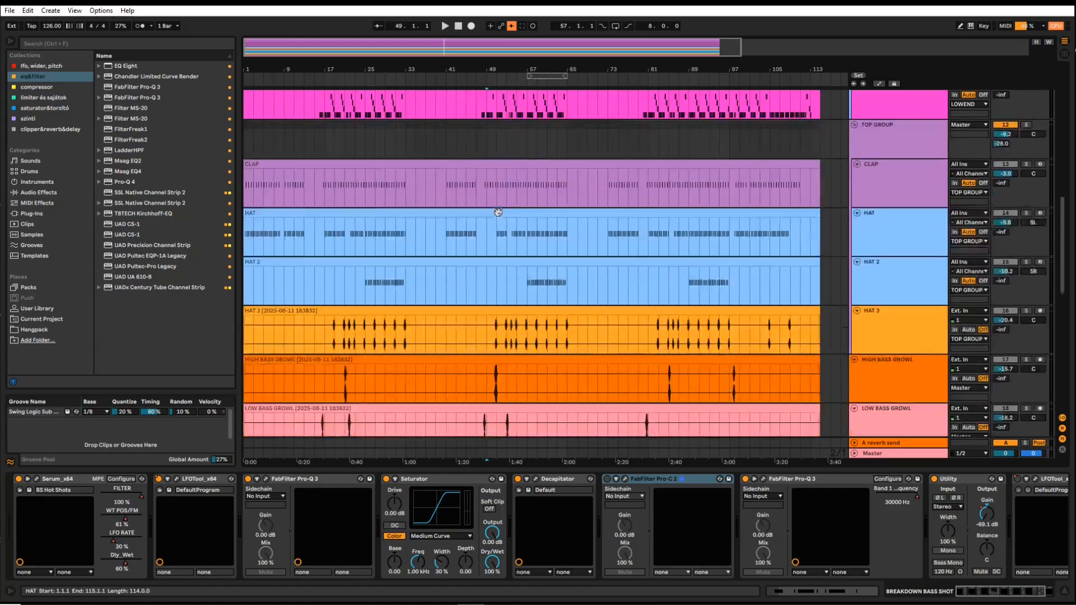
{"action": "scroll", "coordinate": [499, 211], "scroll_direction": "up", "scroll_amount": 2}
{"action": "left_click_drag", "start_coordinate": [1059, 254], "coordinate": [957, 149]}
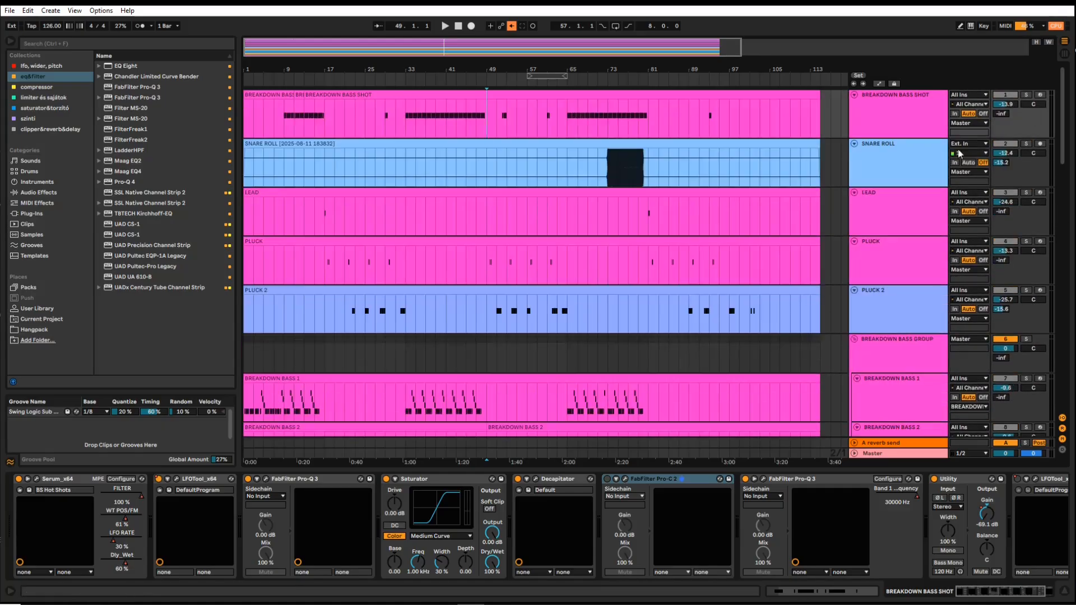
Step: Solo the KICK track and place the insert marker at bar 1
{"action": "scroll", "coordinate": [504, 356], "scroll_direction": "down", "scroll_amount": 2}
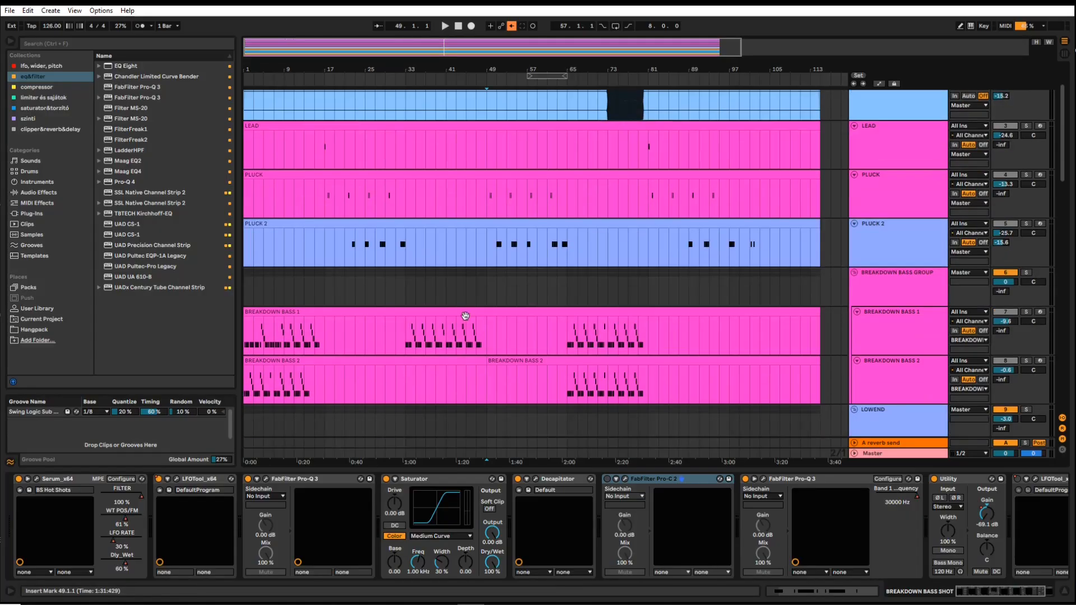
{"action": "scroll", "coordinate": [381, 291], "scroll_direction": "up", "scroll_amount": 1}
{"action": "scroll", "coordinate": [269, 194], "scroll_direction": "up", "scroll_amount": 1}
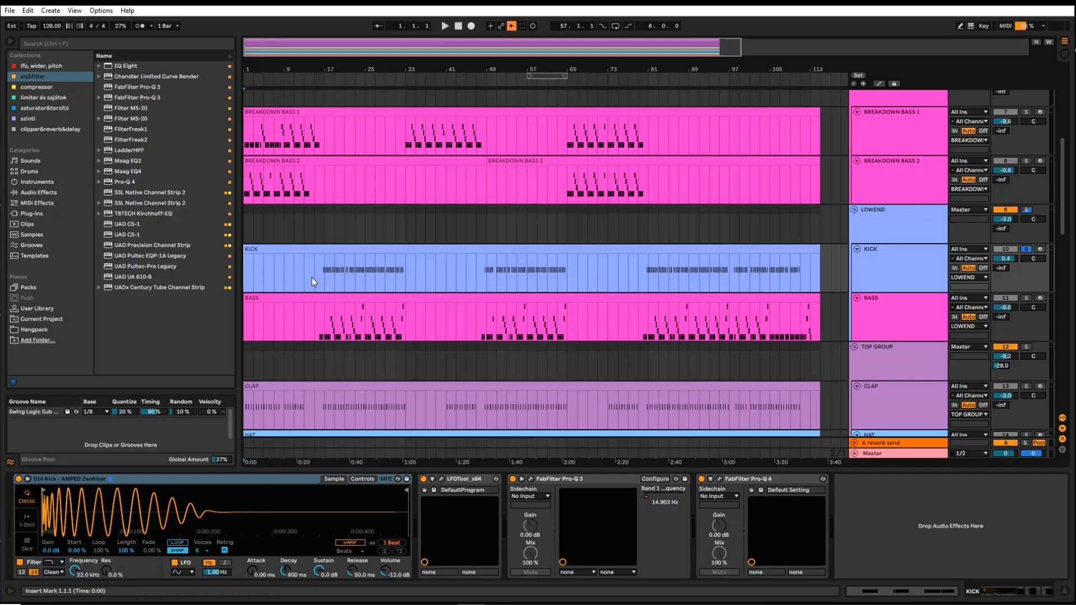
Step: Highlight bars 1 to 17 of SNARE ROLL, and select bars 17 to 33 across the LOWEND, KICK and BASS tracks
{"action": "scroll", "coordinate": [254, 271], "scroll_direction": "up", "scroll_amount": 10}
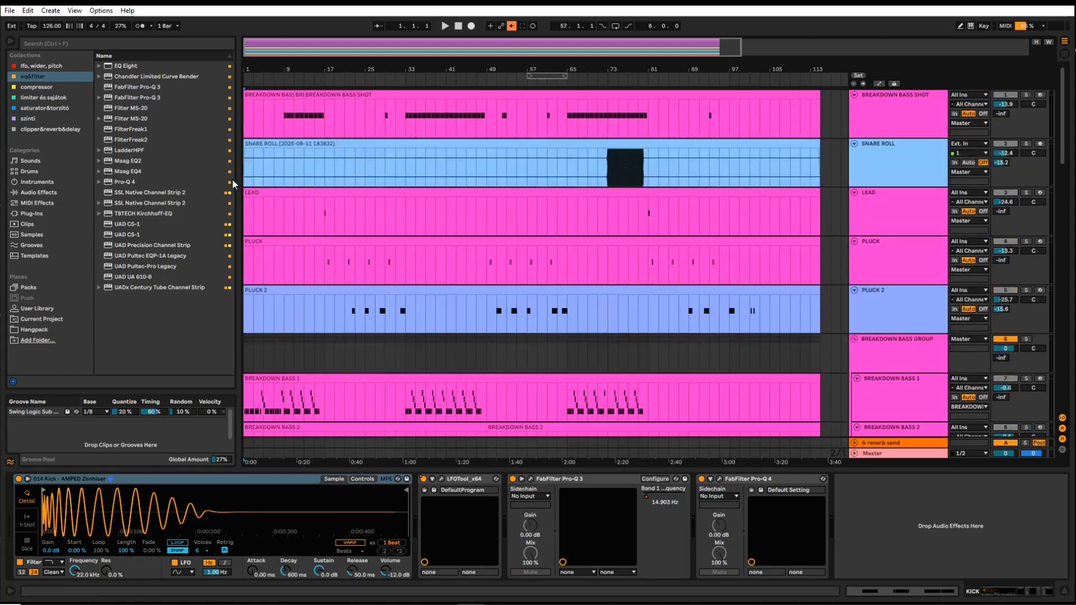
{"action": "left_click_drag", "start_coordinate": [245, 179], "coordinate": [324, 179]}
{"action": "scroll", "coordinate": [297, 295], "scroll_direction": "down", "scroll_amount": 3}
{"action": "scroll", "coordinate": [297, 302], "scroll_direction": "down", "scroll_amount": 8}
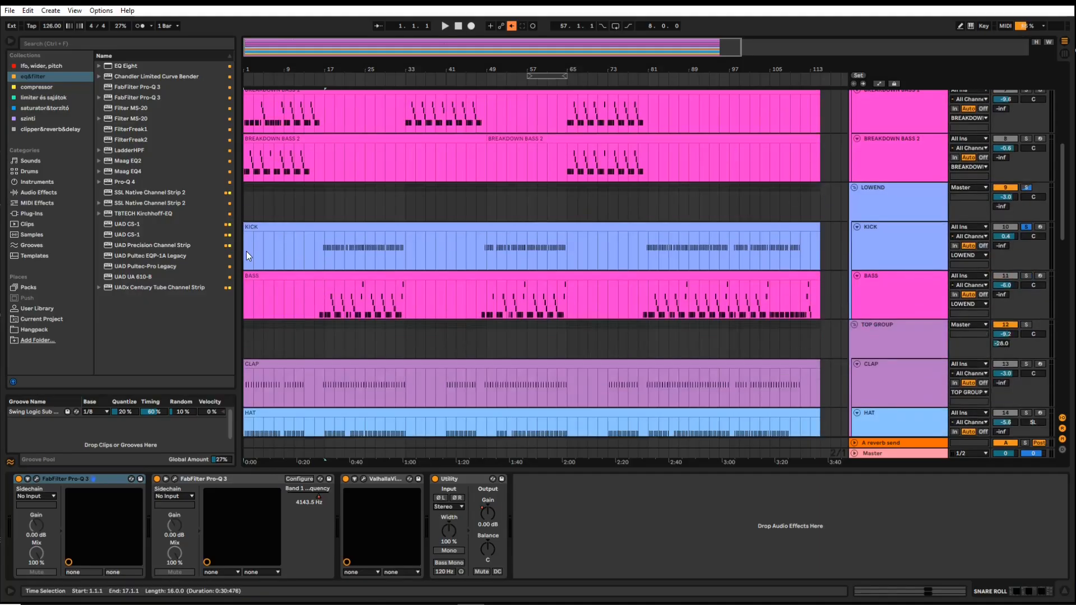
{"action": "left_click_drag", "start_coordinate": [246, 251], "coordinate": [405, 216]}
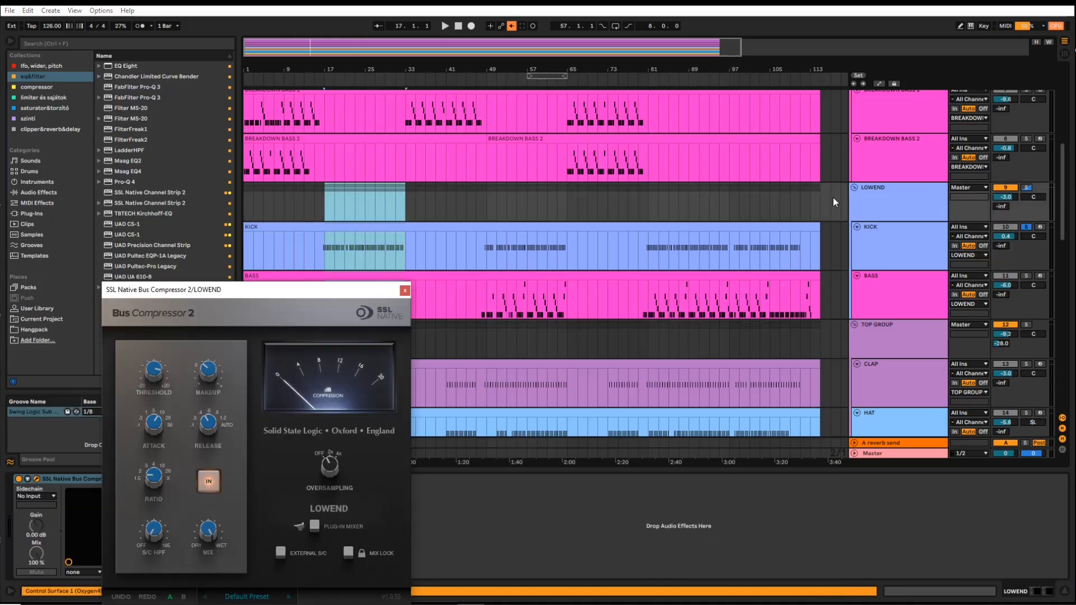
Step: Show the automation lanes, close the SSL Native Bus Compressor 2 window, and examine the KICK track's FabFilter Pro-Q 3 Band 1 Frequency curve
{"action": "left_click", "coordinate": [877, 84]}
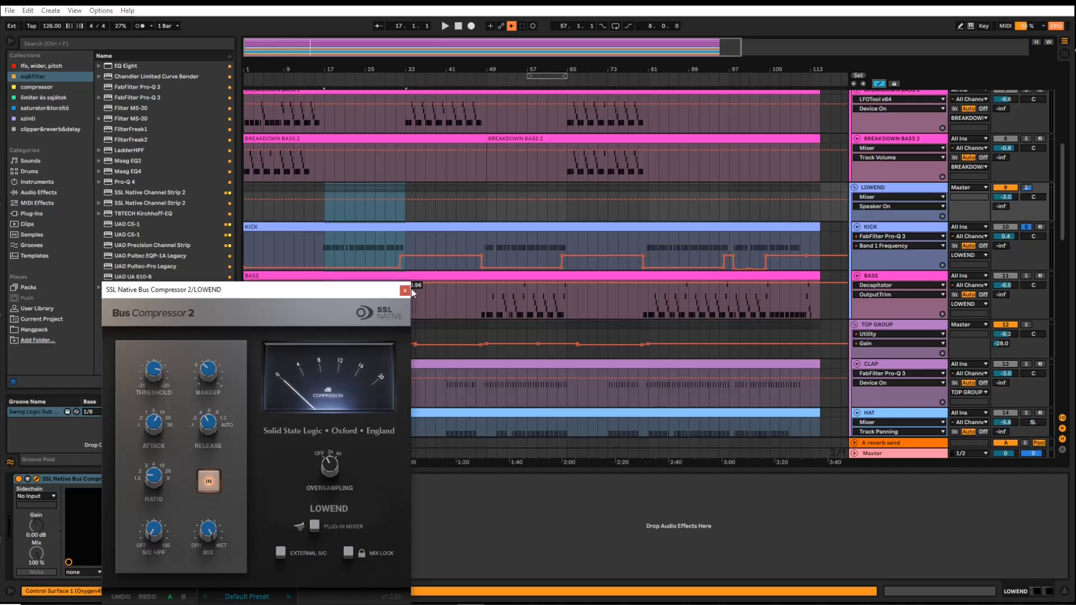
{"action": "left_click", "coordinate": [405, 290]}
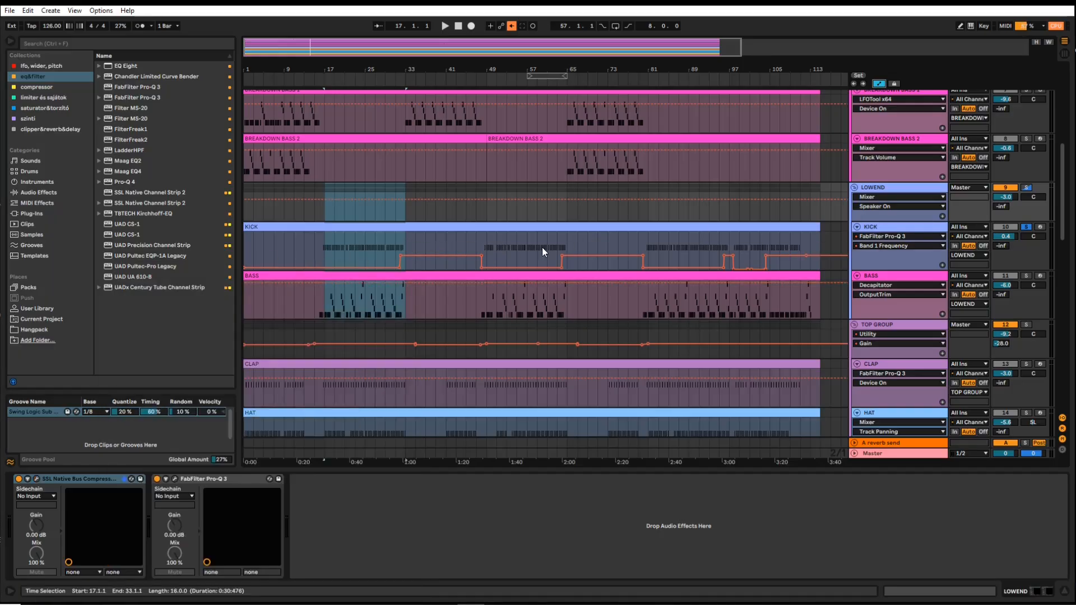
{"action": "scroll", "coordinate": [395, 256], "scroll_direction": "up", "scroll_amount": 3}
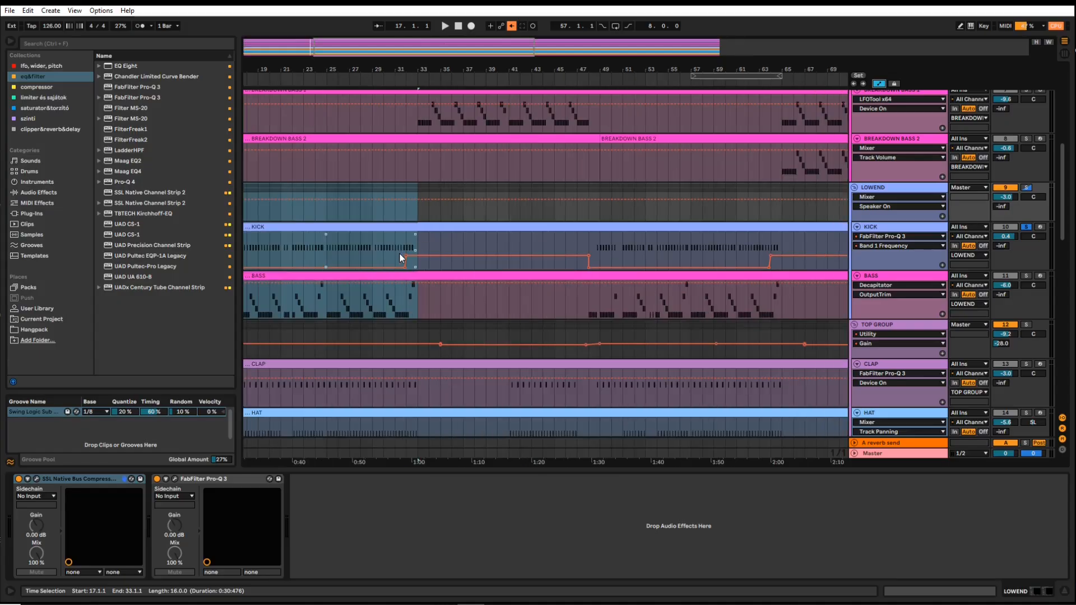
{"action": "scroll", "coordinate": [400, 258], "scroll_direction": "up", "scroll_amount": 4}
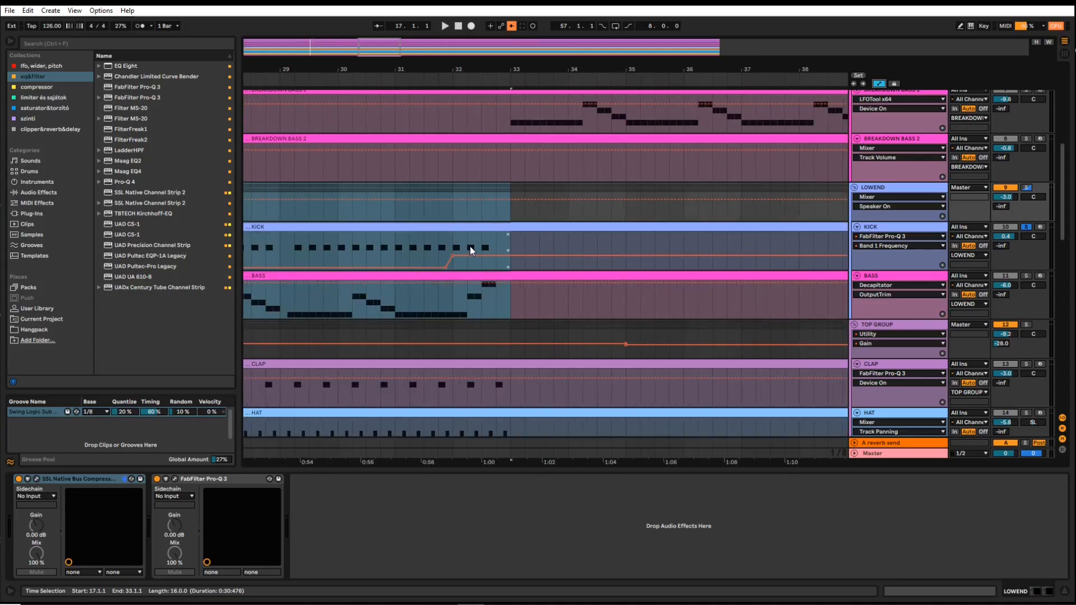
{"action": "scroll", "coordinate": [465, 250], "scroll_direction": "down", "scroll_amount": 7}
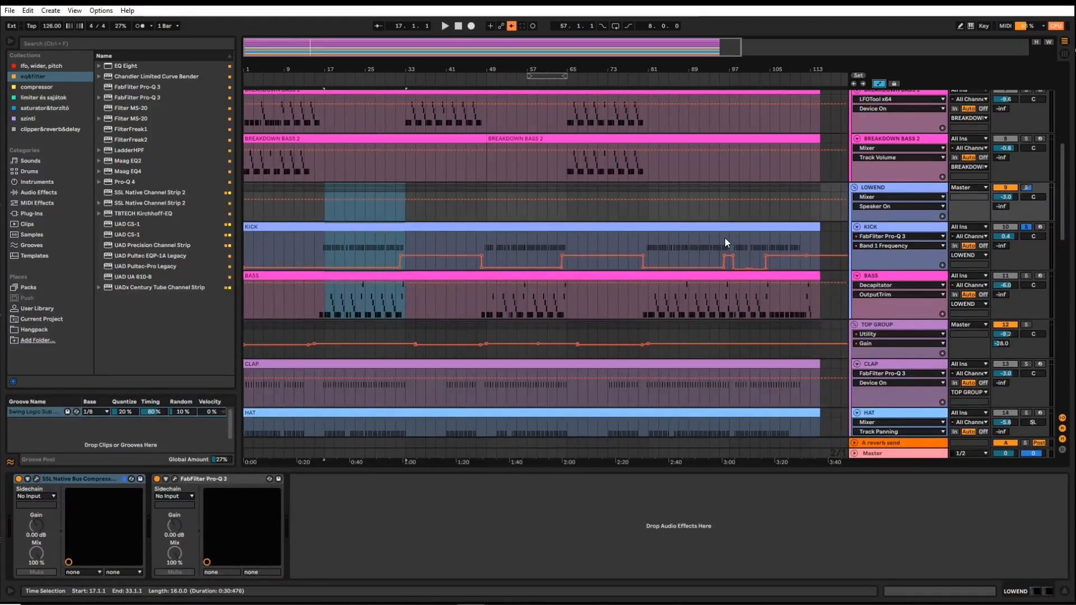
{"action": "scroll", "coordinate": [723, 247], "scroll_direction": "up", "scroll_amount": 8}
{"action": "scroll", "coordinate": [726, 251], "scroll_direction": "down", "scroll_amount": 5}
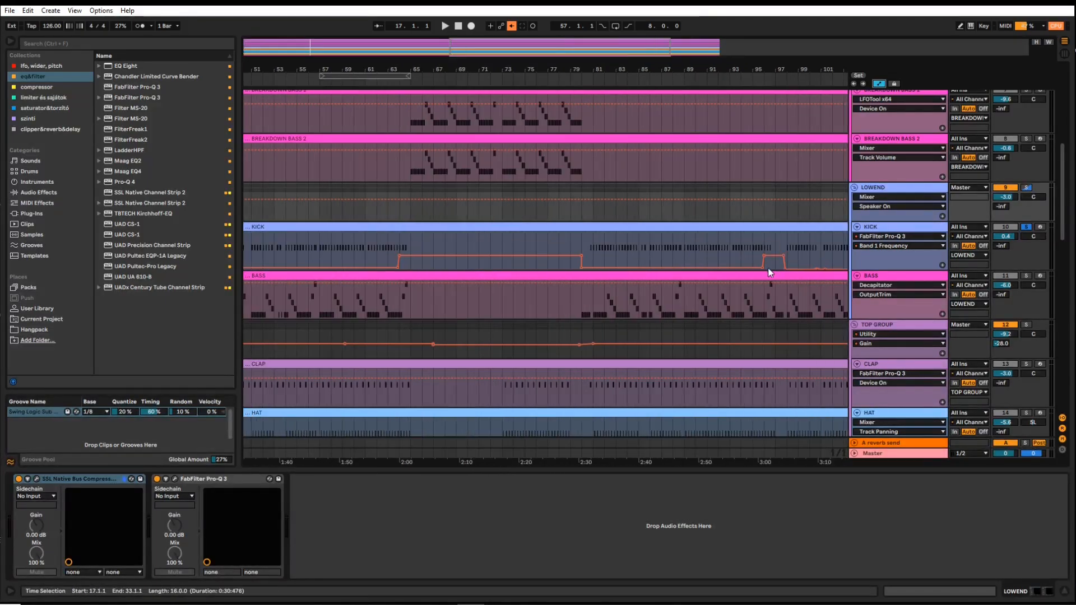
{"action": "scroll", "coordinate": [768, 248], "scroll_direction": "right", "scroll_amount": 4}
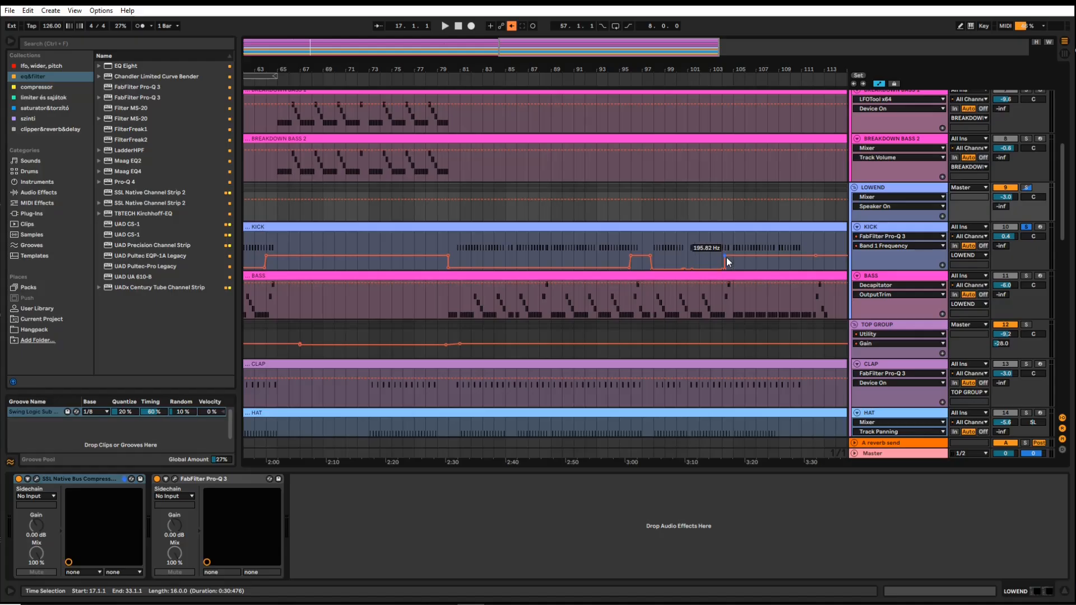
{"action": "scroll", "coordinate": [719, 257], "scroll_direction": "down", "scroll_amount": 5}
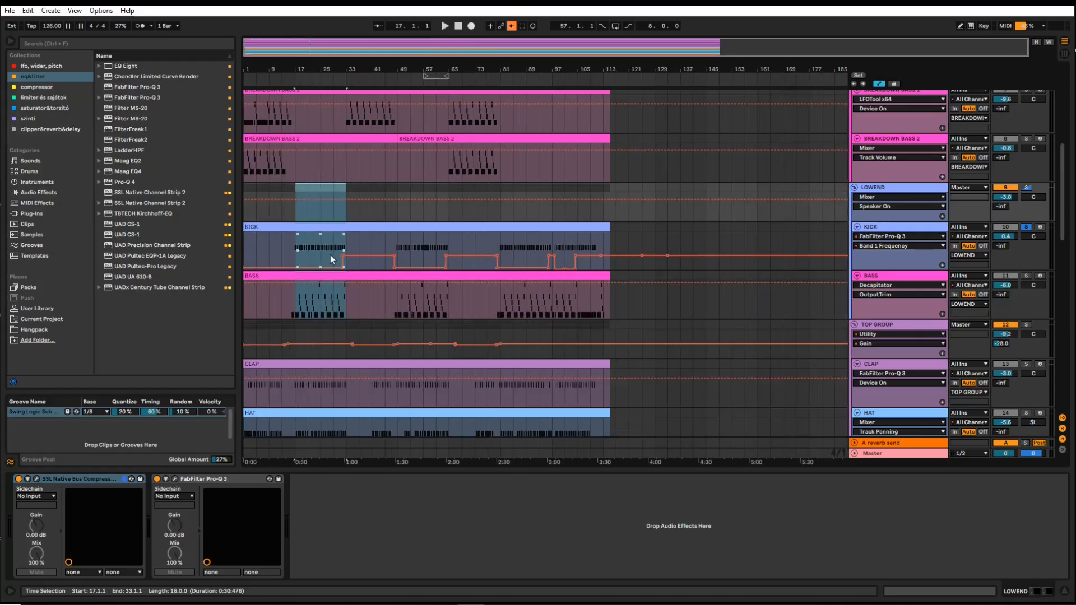
Step: Highlight bars 1 to 17 and bars 13 to 17 of the KICK track, leaving the insert marker at bar 13
{"action": "left_click", "coordinate": [244, 260]}
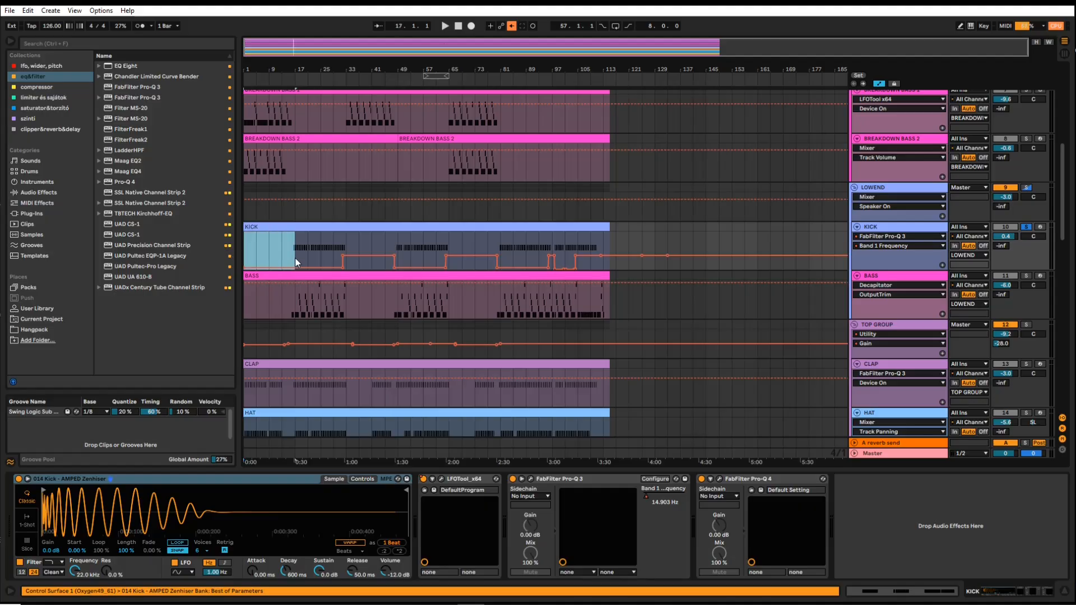
{"action": "left_click_drag", "start_coordinate": [244, 257], "coordinate": [291, 246]}
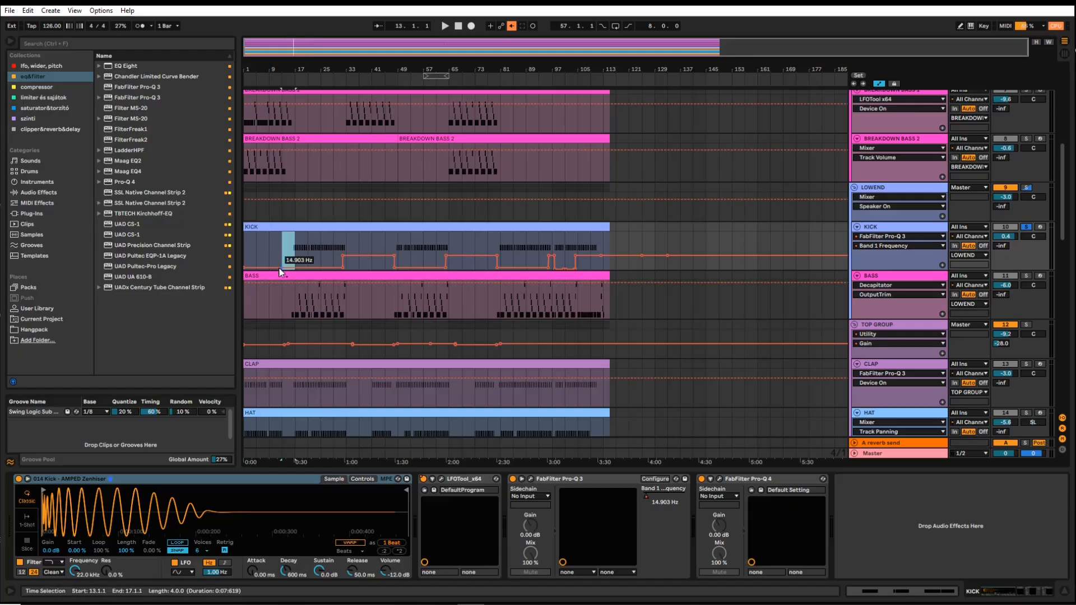
{"action": "left_click", "coordinate": [251, 251]}
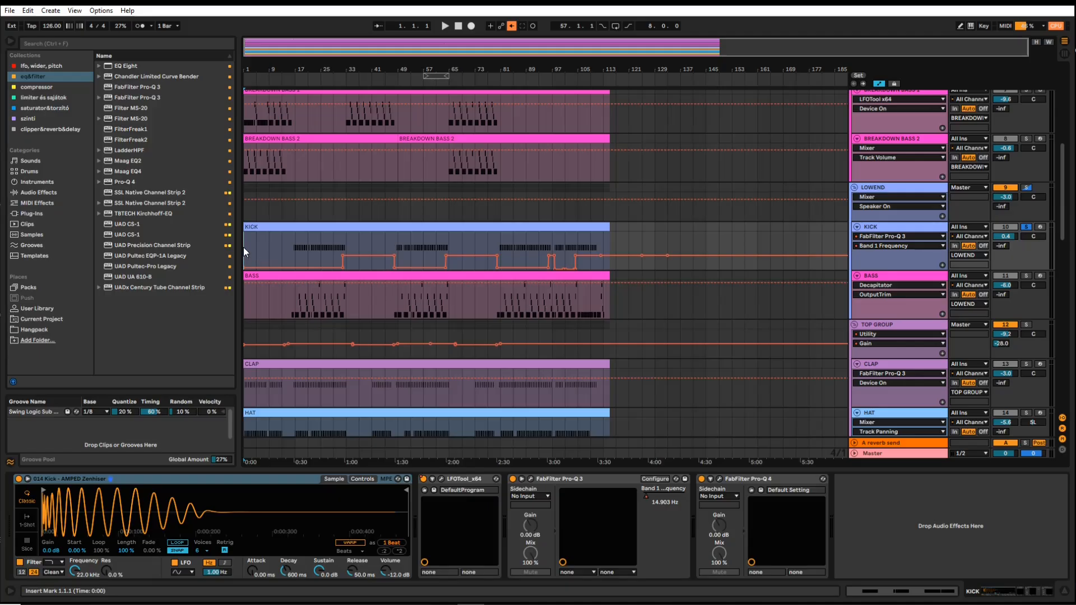
{"action": "mouse_move", "coordinate": [243, 247]}
{"action": "left_mouse_down"}
{"action": "mouse_move", "coordinate": [287, 245]}
{"action": "mouse_move", "coordinate": [248, 253]}
{"action": "left_mouse_up"}
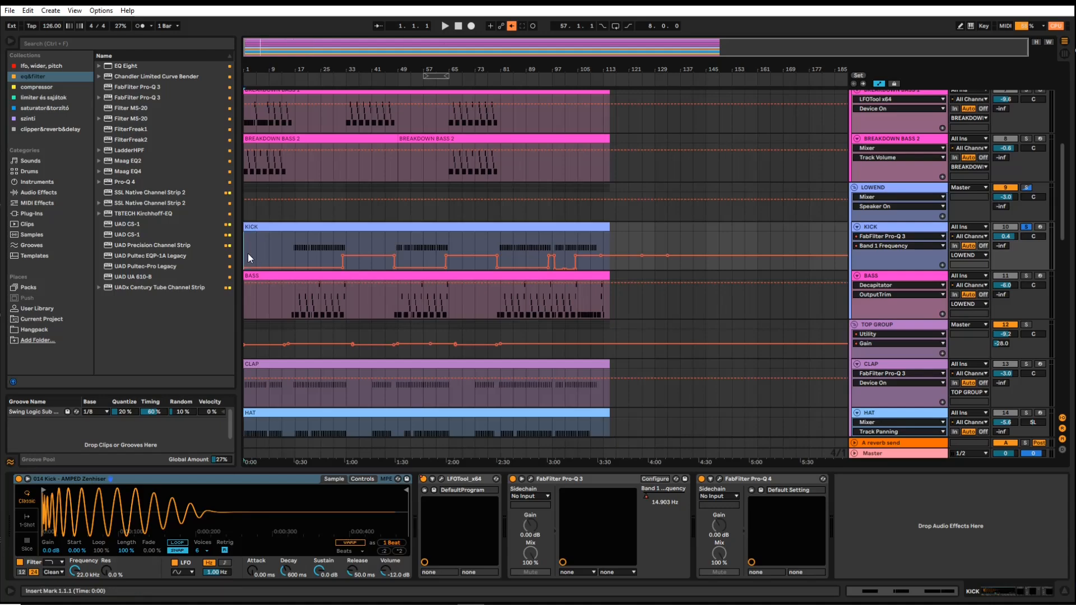
{"action": "left_click", "coordinate": [281, 250]}
Step: Solo the BASS track alongside the kick and play the arrangement from bar 17
{"action": "scroll", "coordinate": [281, 250], "scroll_direction": "down", "scroll_amount": 3}
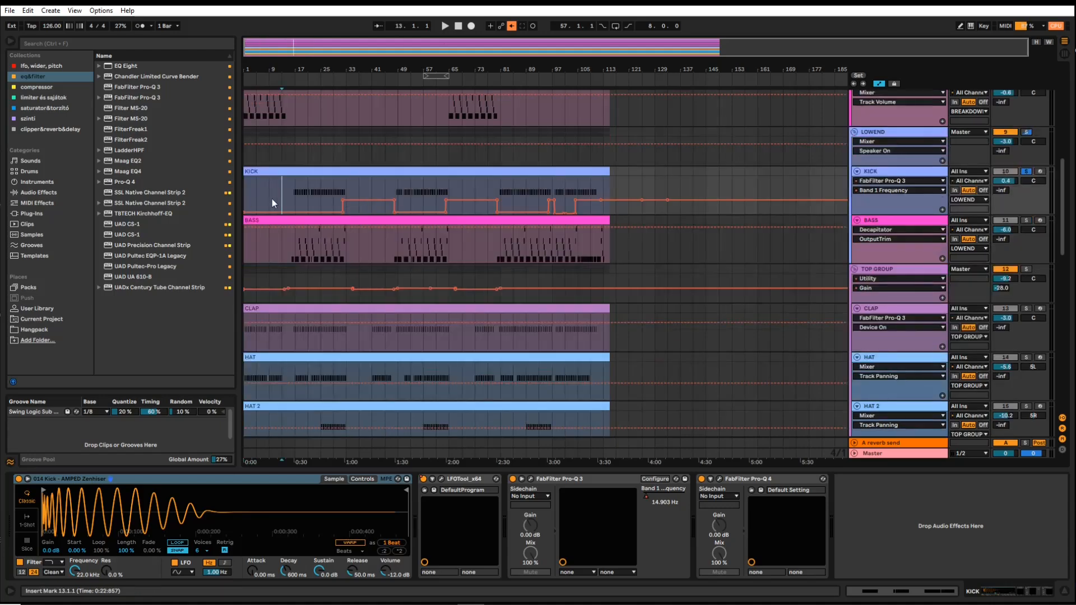
{"action": "left_click", "coordinate": [1027, 220]}
{"action": "left_click", "coordinate": [295, 252]}
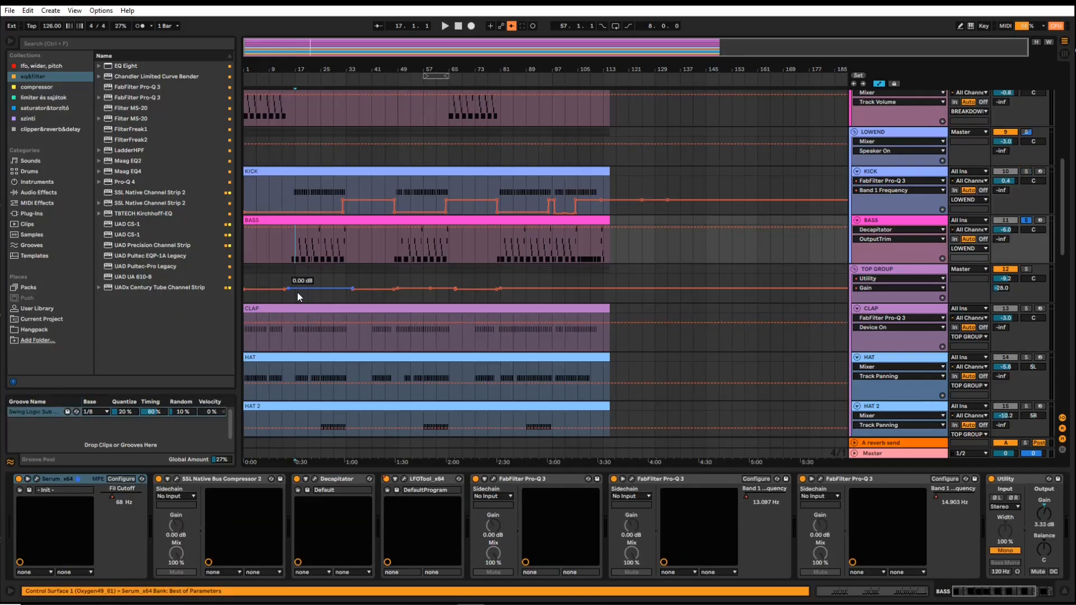
{"action": "key", "text": "space"}
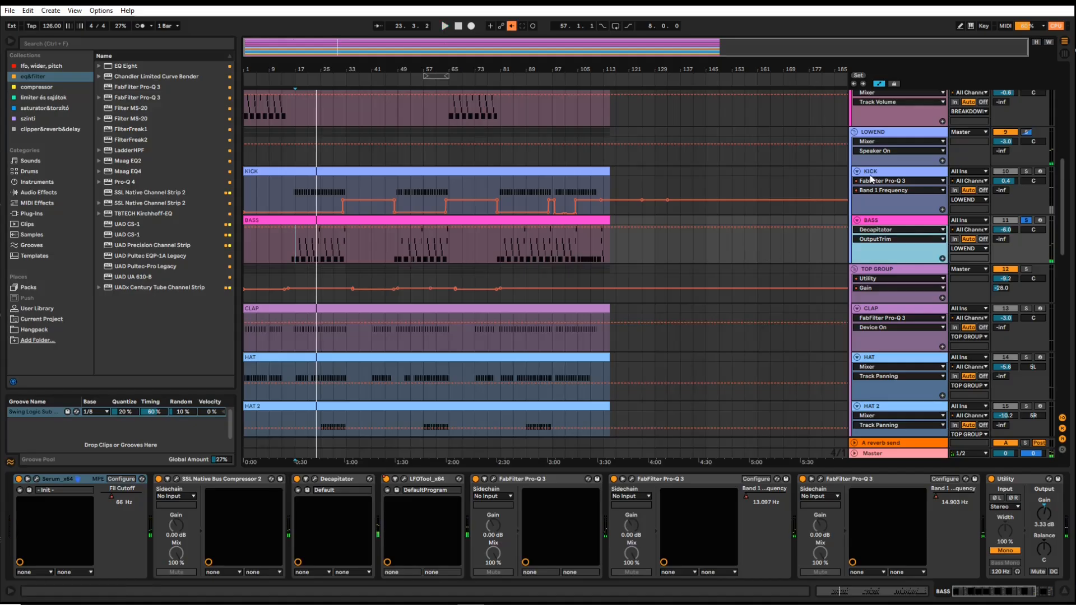
Step: Hide the automation lanes and open the BASS track's Serum window, moving it clear of the first half of the arrangement
{"action": "key", "text": "a"}
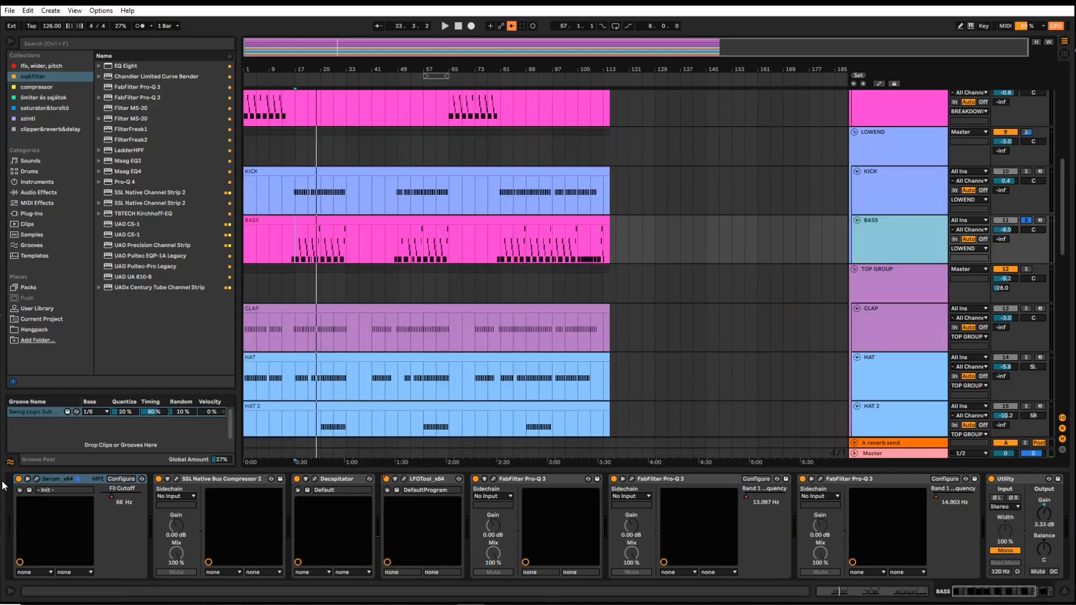
{"action": "left_click", "coordinate": [37, 479]}
{"action": "left_click_drag", "start_coordinate": [336, 174], "coordinate": [700, 118]}
{"action": "left_click_drag", "start_coordinate": [614, 117], "coordinate": [702, 132]}
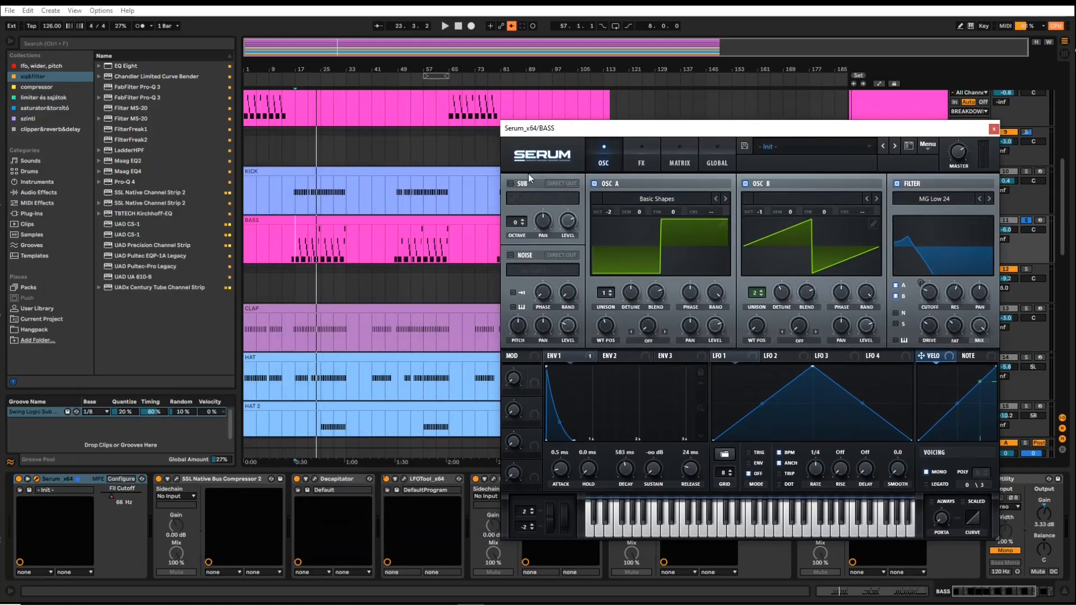
Step: Move the BASS track's Serum window lower over the arrangement, close it, and turn off the LOWEND group's solo
{"action": "left_click_drag", "start_coordinate": [877, 132], "coordinate": [644, 203]}
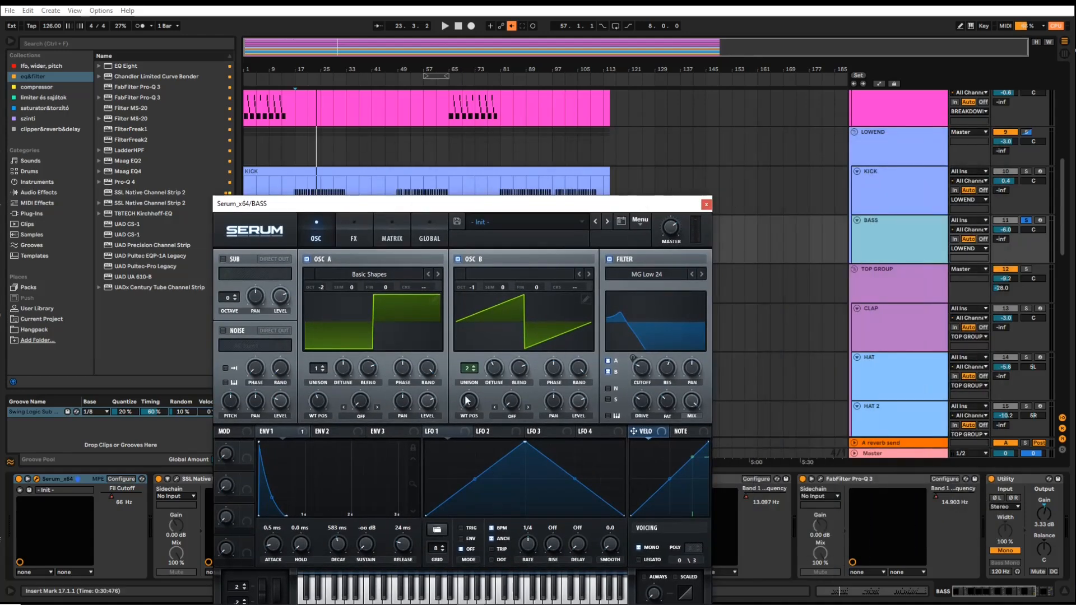
{"action": "left_click", "coordinate": [706, 204]}
{"action": "scroll", "coordinate": [373, 264], "scroll_direction": "down", "scroll_amount": 2}
{"action": "scroll", "coordinate": [934, 263], "scroll_direction": "up", "scroll_amount": 2}
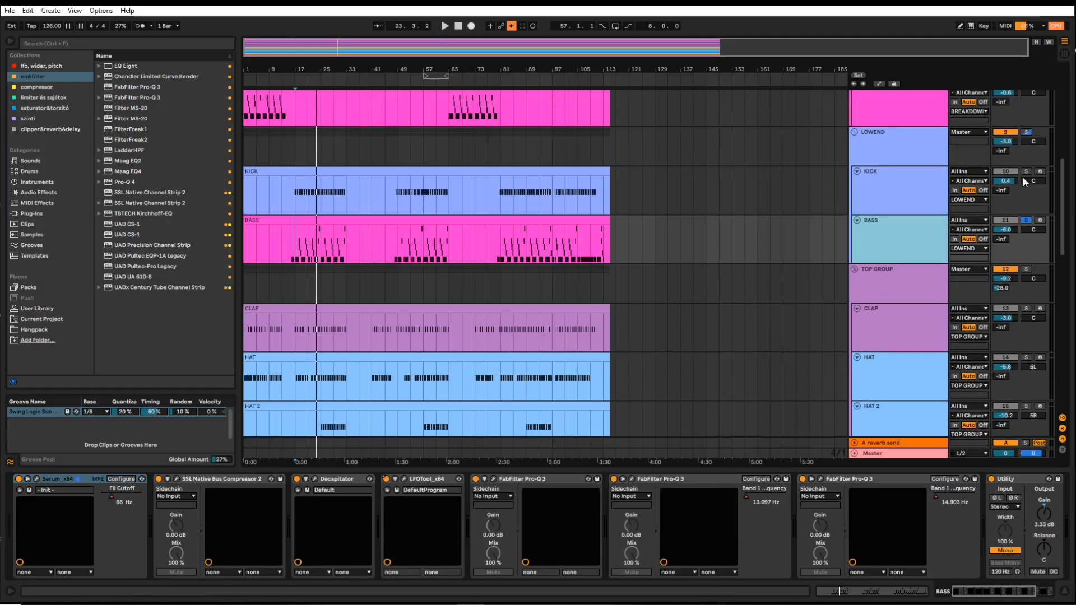
{"action": "left_click", "coordinate": [1026, 132]}
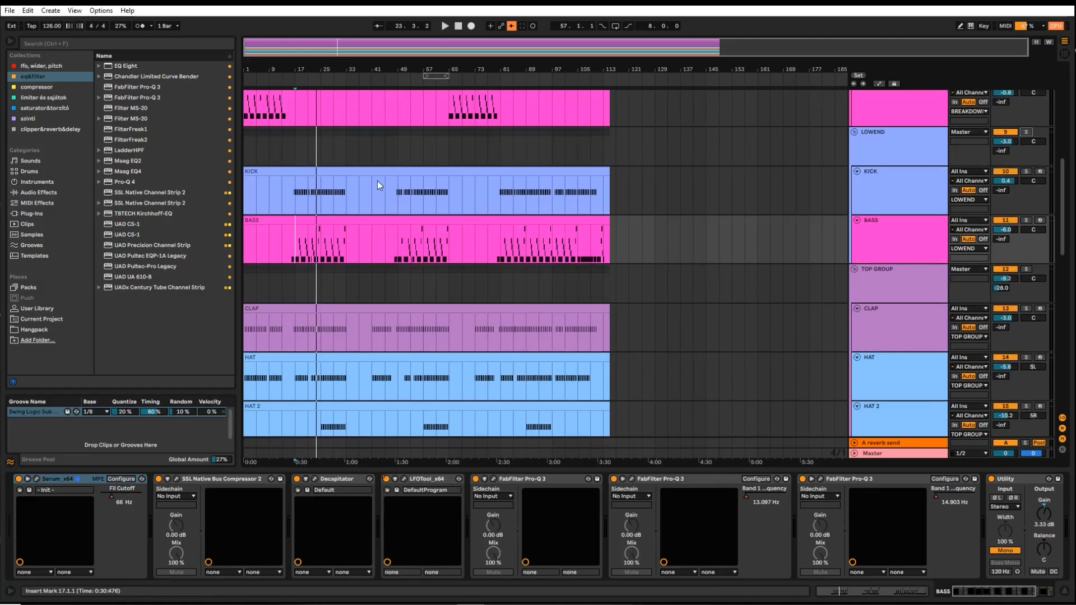
Step: Play the arrangement from bar 17 with the LOWEND group's solo switched on and off, and select that group to show its effects
{"action": "key", "text": "space"}
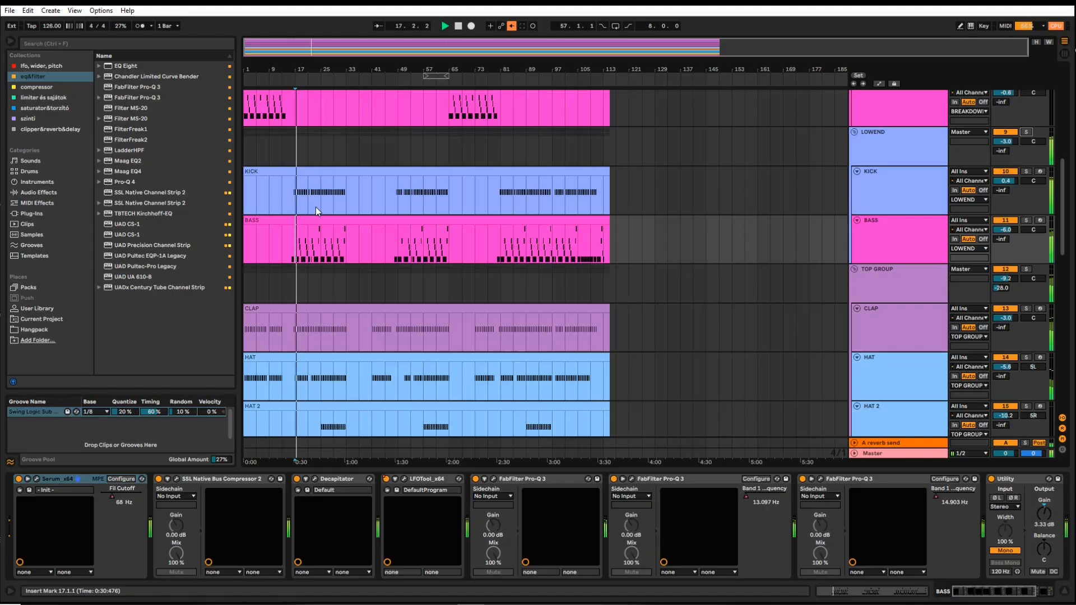
{"action": "left_click", "coordinate": [1030, 133]}
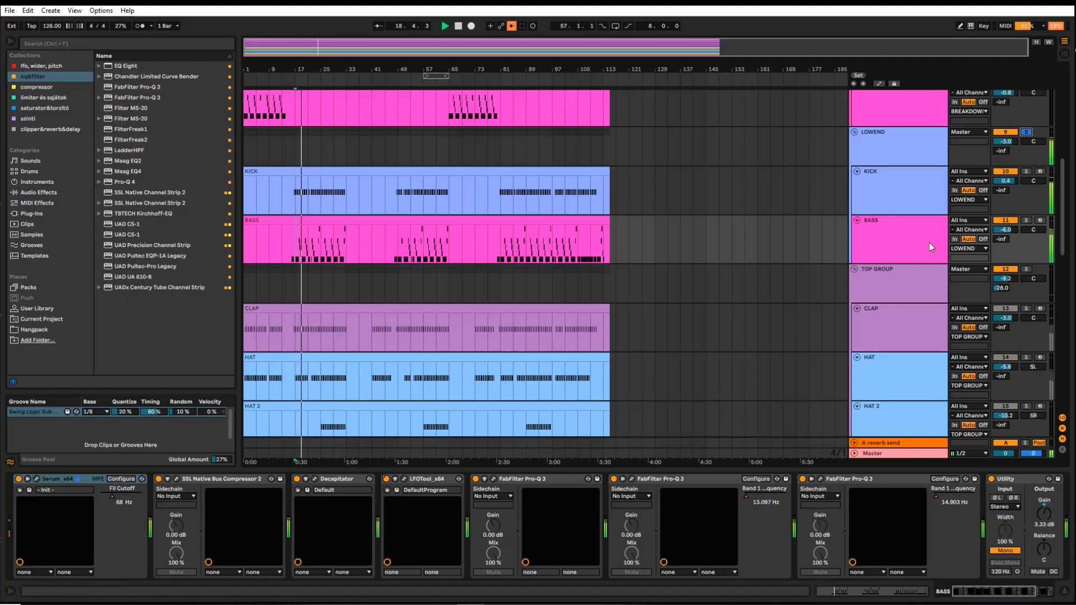
{"action": "left_click", "coordinate": [1027, 134]}
{"action": "left_click", "coordinate": [924, 138]}
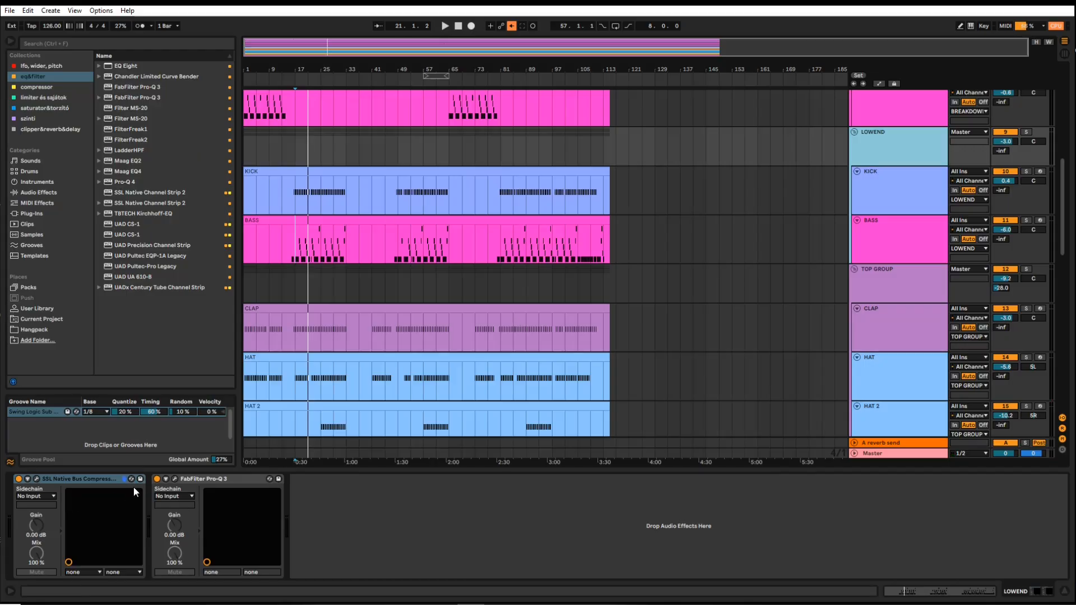
Step: Highlight bars 17 to 33 across the KICK and BASS tracks, leaving the insert marker at bar 21 of the LOWEND group
{"action": "left_click_drag", "start_coordinate": [295, 192], "coordinate": [343, 245]}
{"action": "scroll", "coordinate": [290, 255], "scroll_direction": "down", "scroll_amount": 2}
{"action": "scroll", "coordinate": [322, 286], "scroll_direction": "up", "scroll_amount": 3}
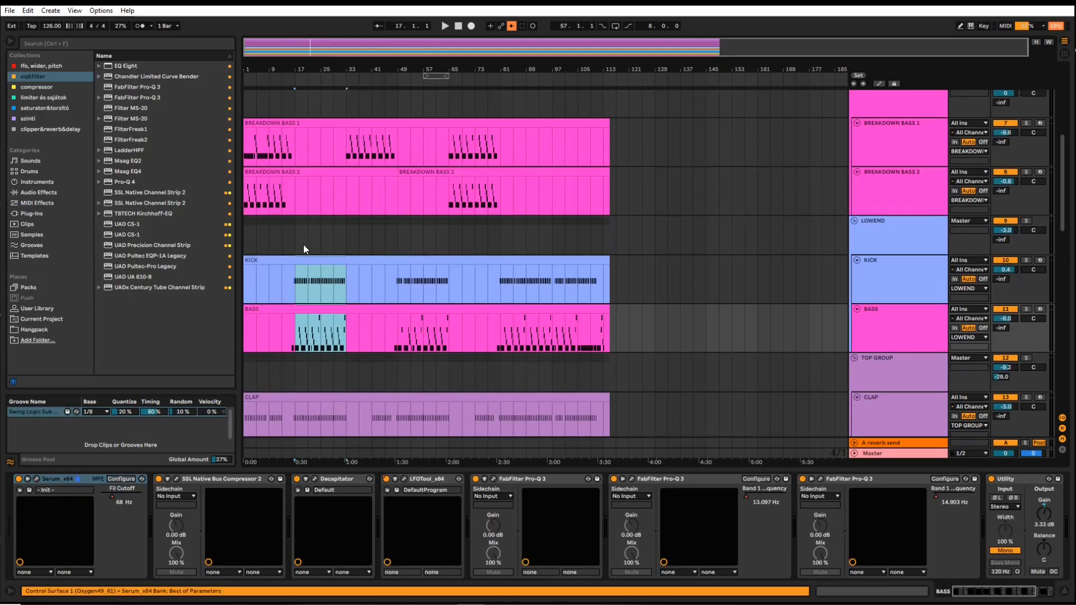
{"action": "left_click", "coordinate": [303, 246]}
{"action": "scroll", "coordinate": [826, 251], "scroll_direction": "down", "scroll_amount": 5}
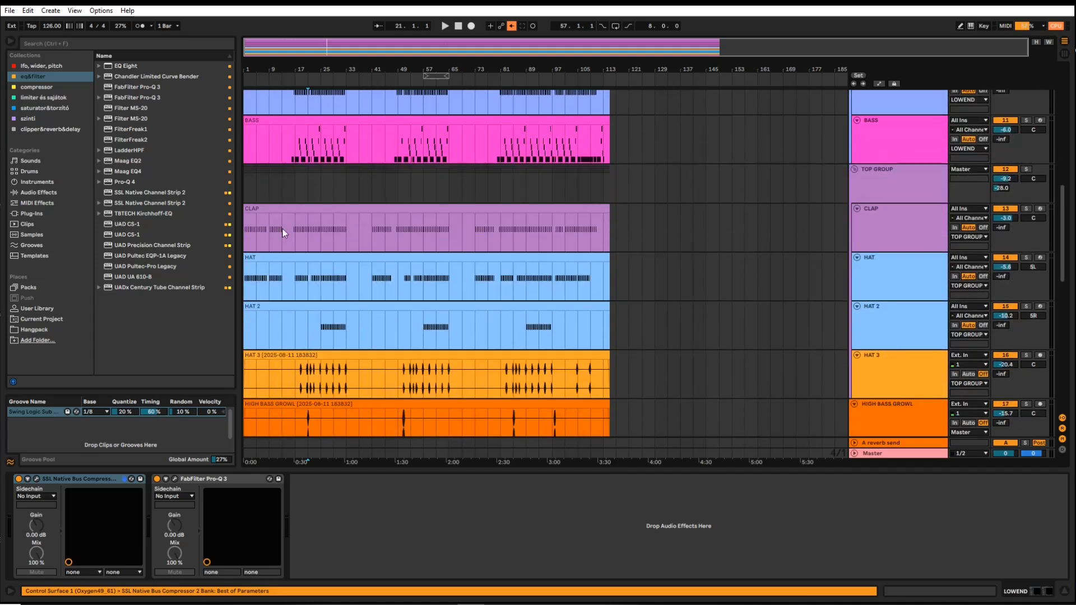
Step: Solo the CLAP track and play it from bar 1
{"action": "left_click", "coordinate": [250, 237]}
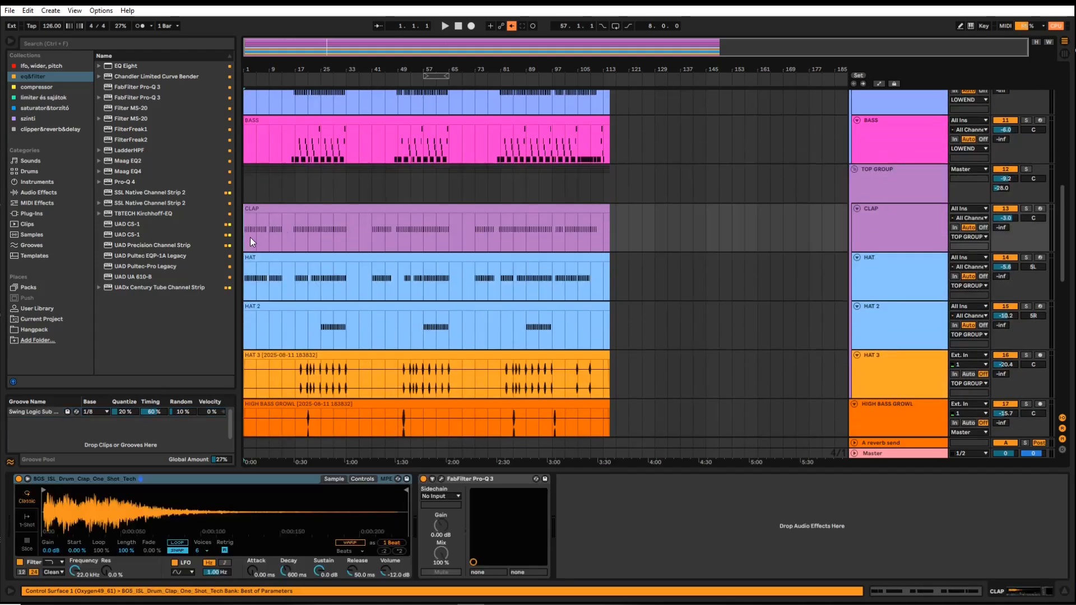
{"action": "left_click", "coordinate": [1026, 208]}
{"action": "key", "text": "space"}
{"action": "key", "text": "space"}
{"action": "key", "text": "space"}
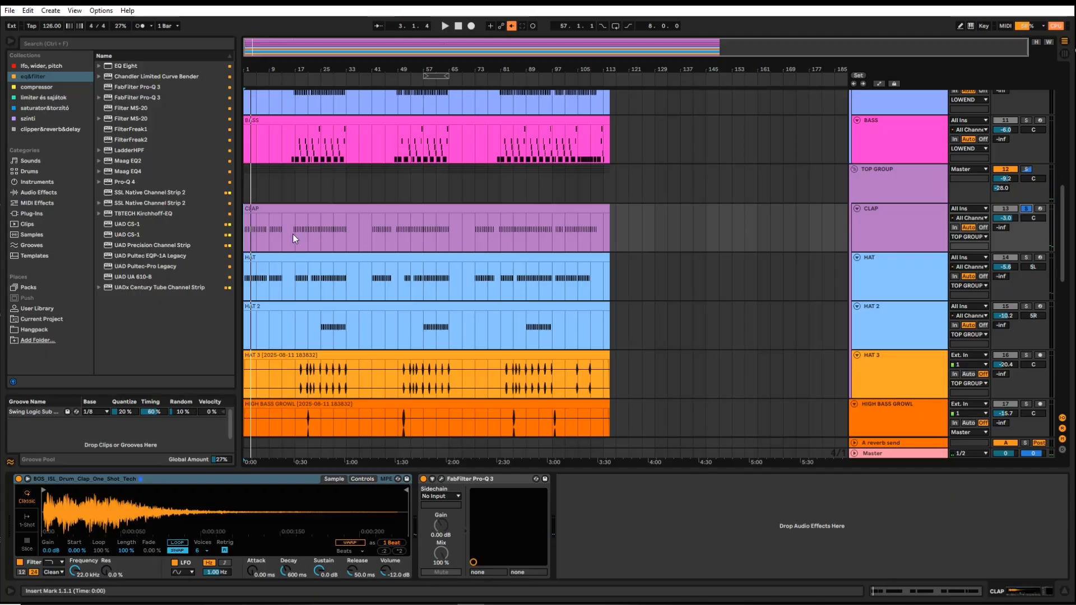
Step: Solo the HAT track and play its opening bars from bar 1
{"action": "left_click", "coordinate": [248, 286]}
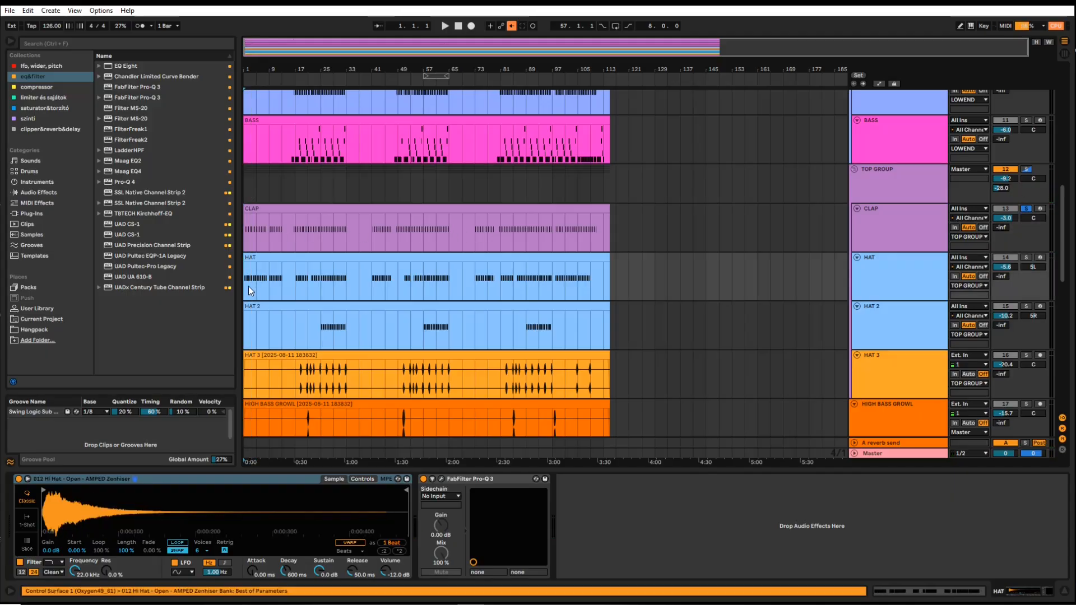
{"action": "scroll", "coordinate": [249, 283], "scroll_direction": "up", "scroll_amount": 1}
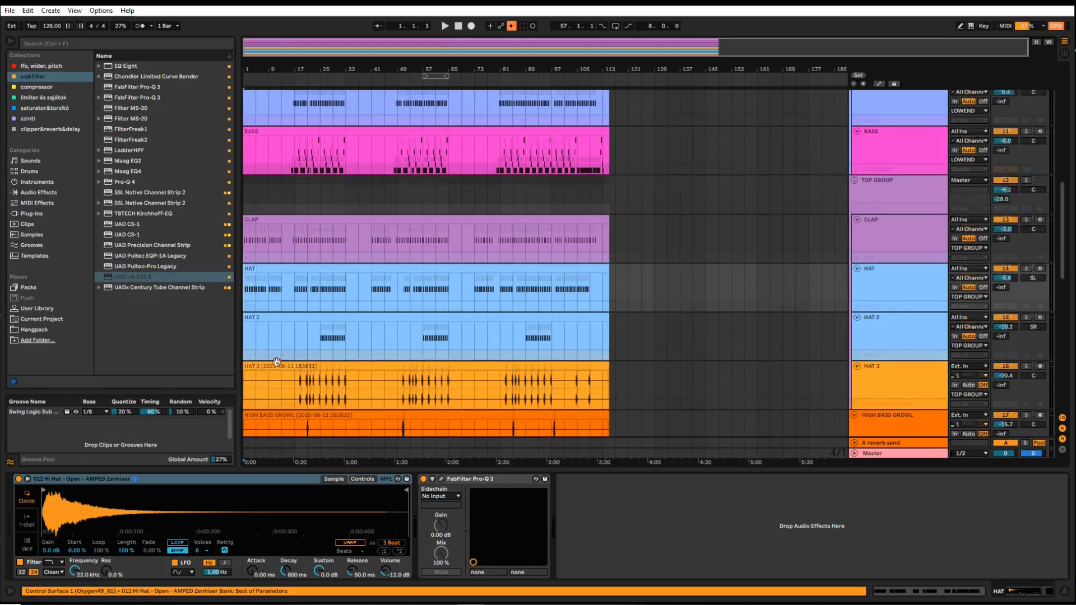
{"action": "left_click", "coordinate": [1025, 270]}
{"action": "key", "text": "space"}
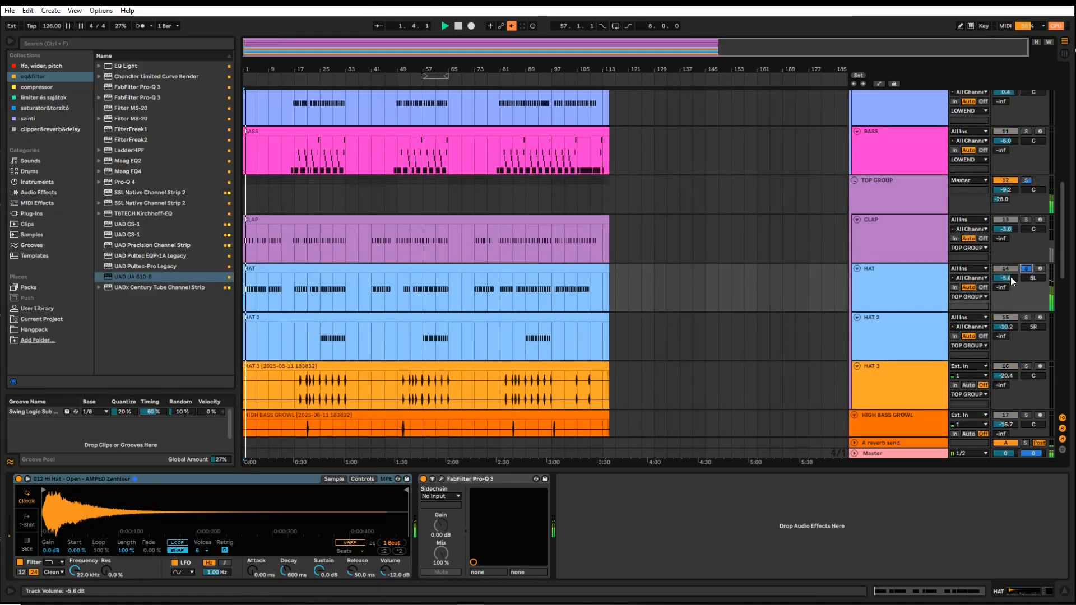
{"action": "key", "text": "space"}
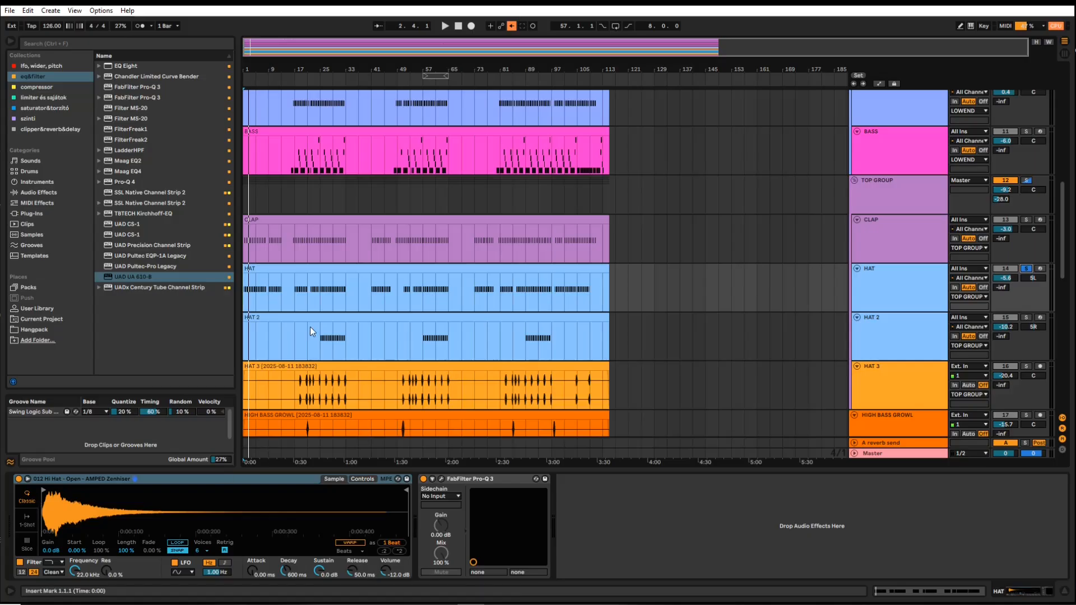
Step: Solo the HAT 2 track and play it from bar 25
{"action": "left_click", "coordinate": [320, 338]}
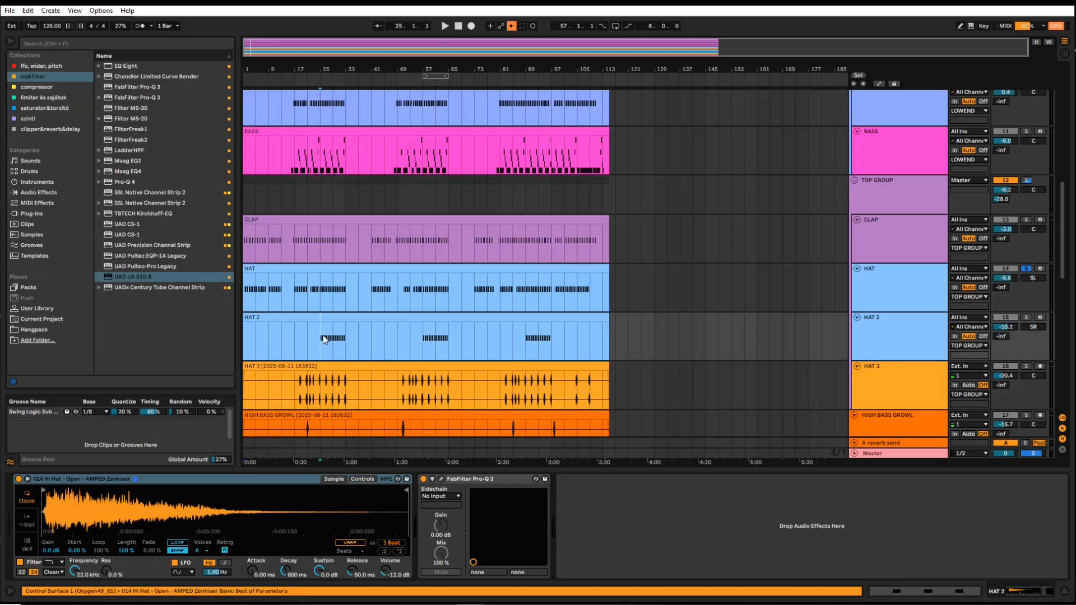
{"action": "left_click", "coordinate": [1025, 317]}
{"action": "key", "text": "space"}
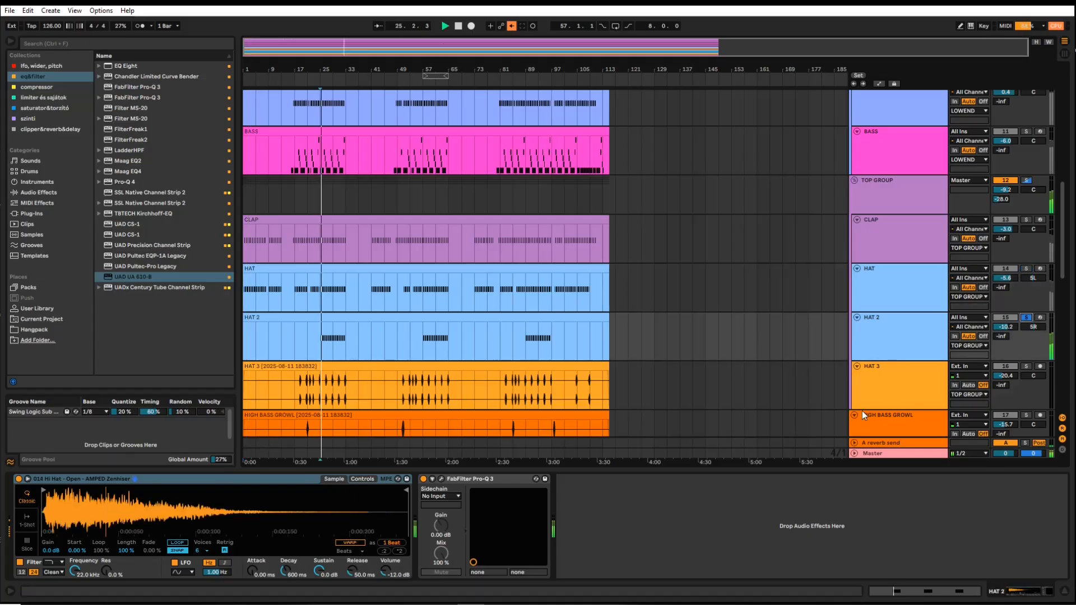
{"action": "key", "text": "space"}
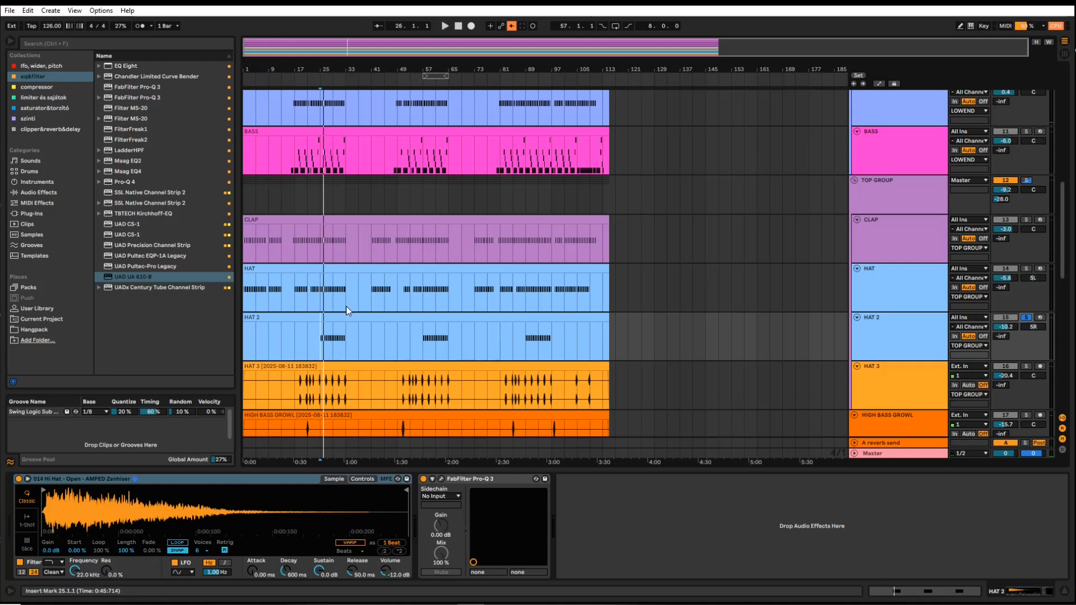
Step: Compare the HAT and HAT 2 patterns by highlighting sections of both tracks, ending with bars 25 to 33 selected across the two
{"action": "mouse_move", "coordinate": [346, 305]}
{"action": "left_mouse_down"}
{"action": "mouse_move", "coordinate": [325, 311]}
{"action": "mouse_move", "coordinate": [313, 331]}
{"action": "mouse_move", "coordinate": [324, 332]}
{"action": "left_mouse_up"}
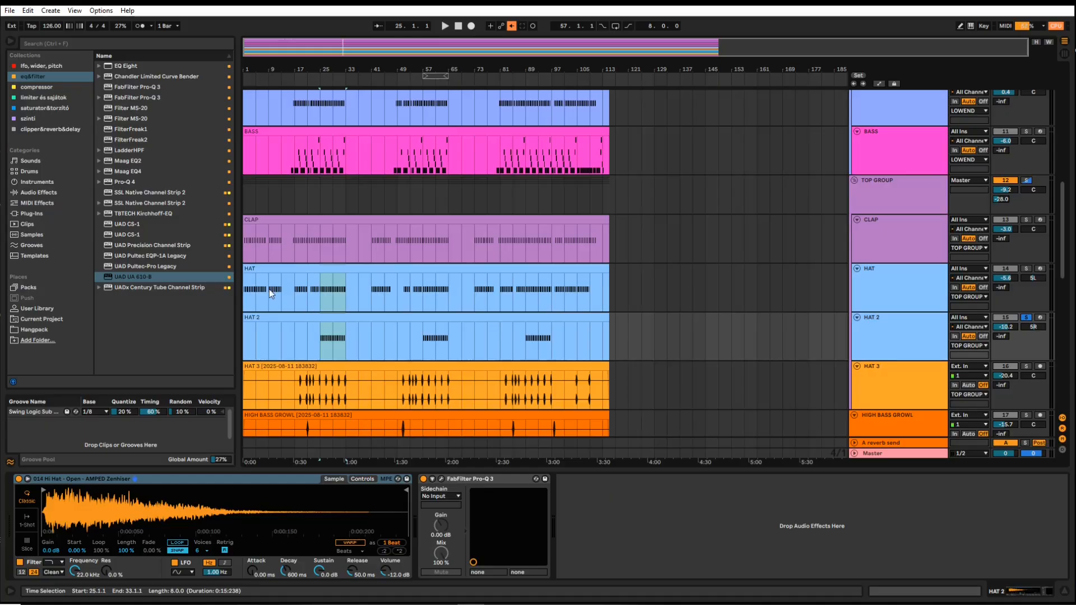
{"action": "left_click_drag", "start_coordinate": [245, 303], "coordinate": [321, 304]}
{"action": "left_click", "coordinate": [321, 344]}
{"action": "left_click_drag", "start_coordinate": [321, 344], "coordinate": [338, 296]}
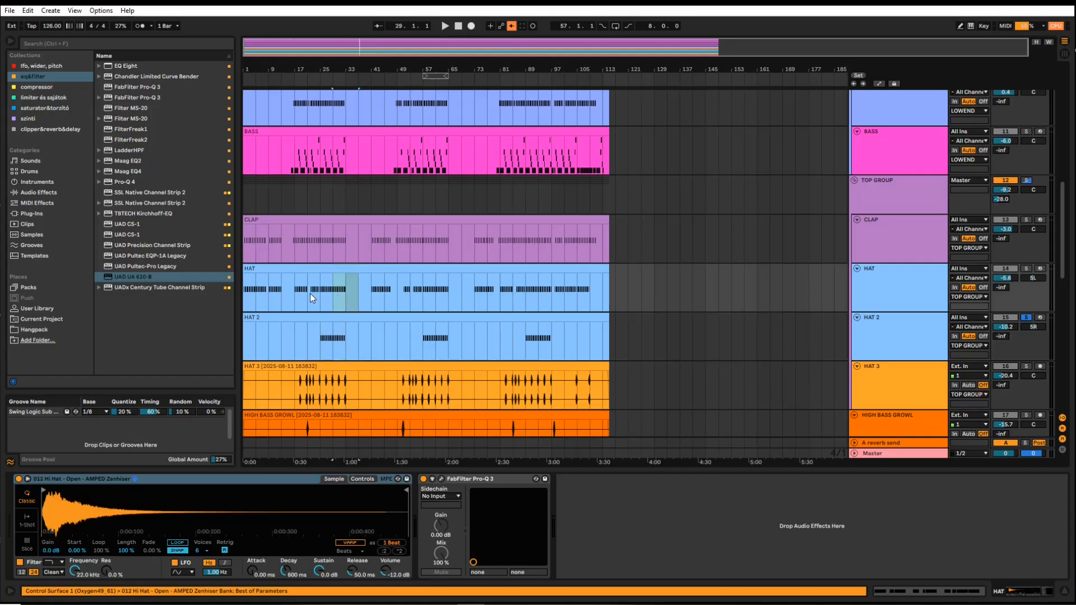
{"action": "left_click_drag", "start_coordinate": [347, 340], "coordinate": [332, 338]}
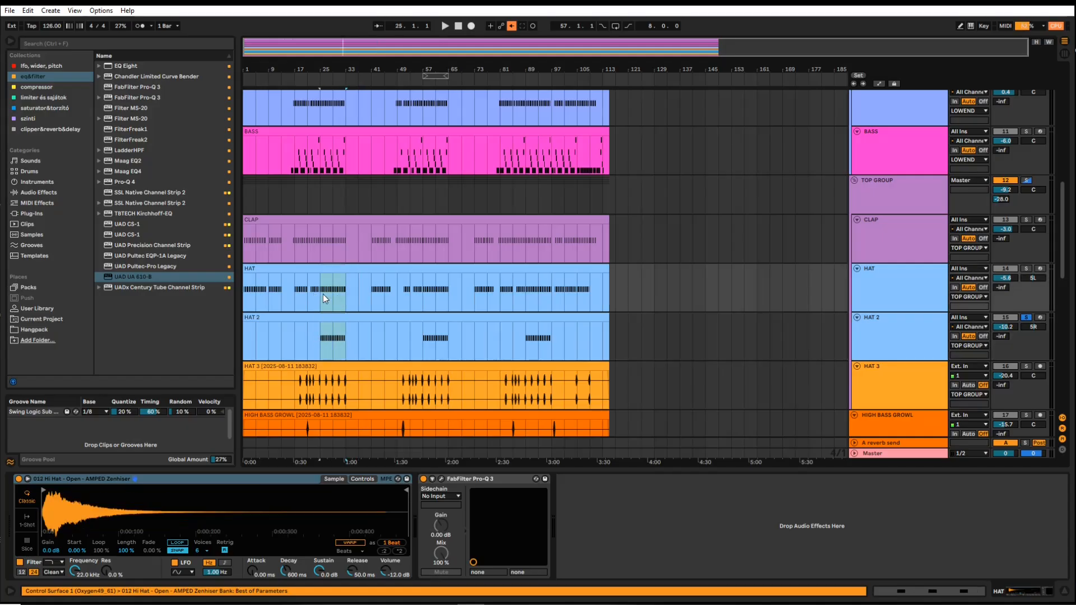
Step: Highlight bars 25 to 33 of the HAT 2 track and bars 17 to 25 of the HAT track
{"action": "left_click", "coordinate": [287, 293]}
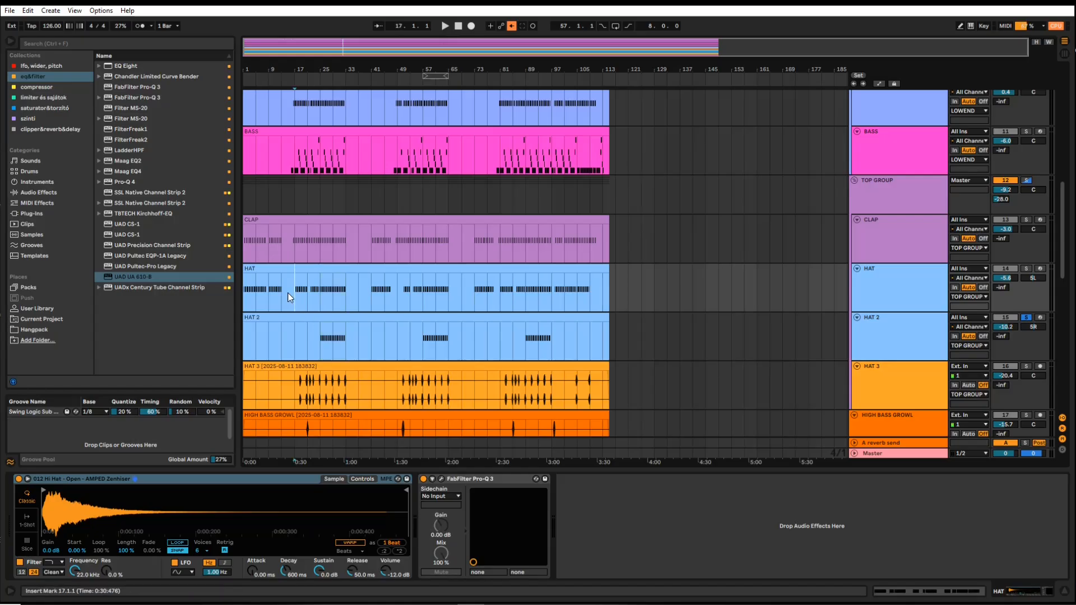
{"action": "scroll", "coordinate": [294, 310], "scroll_direction": "down", "scroll_amount": 2}
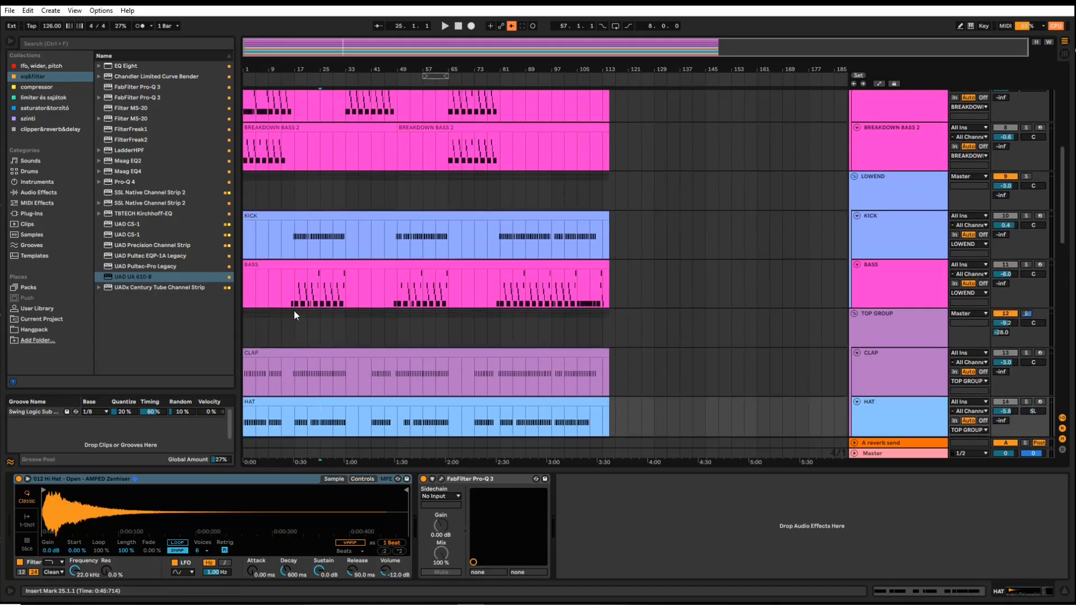
{"action": "left_click_drag", "start_coordinate": [315, 296], "coordinate": [349, 301]}
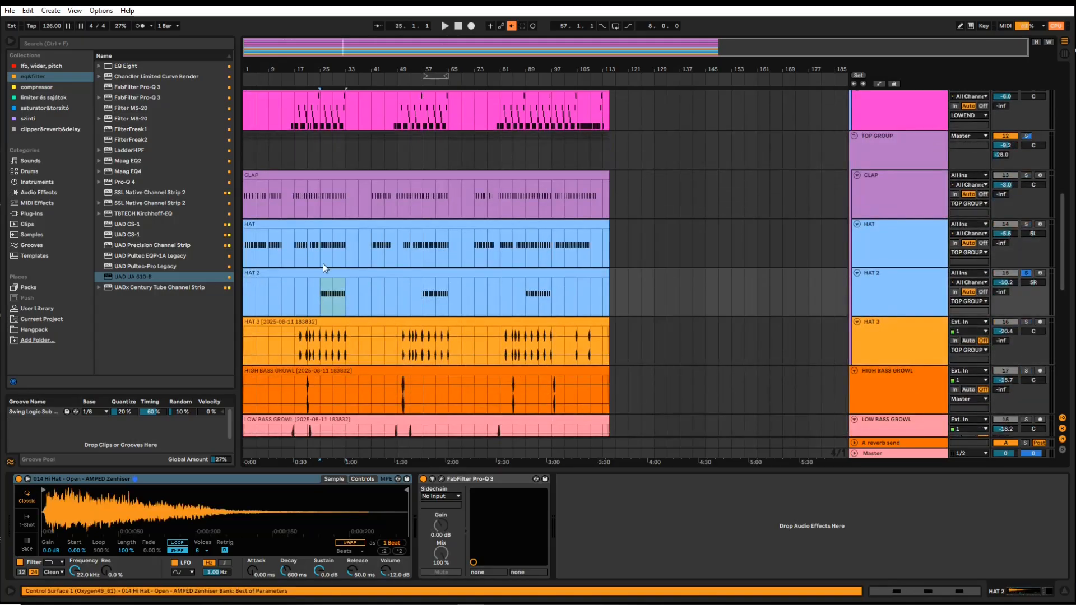
{"action": "left_click_drag", "start_coordinate": [317, 250], "coordinate": [344, 252]}
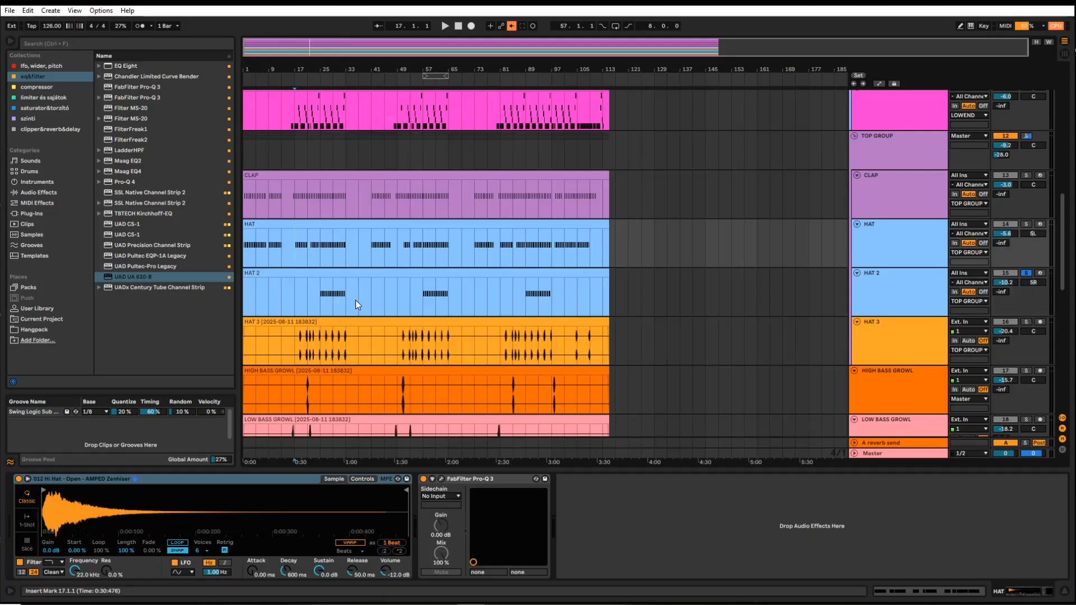
{"action": "left_click_drag", "start_coordinate": [314, 248], "coordinate": [297, 254]}
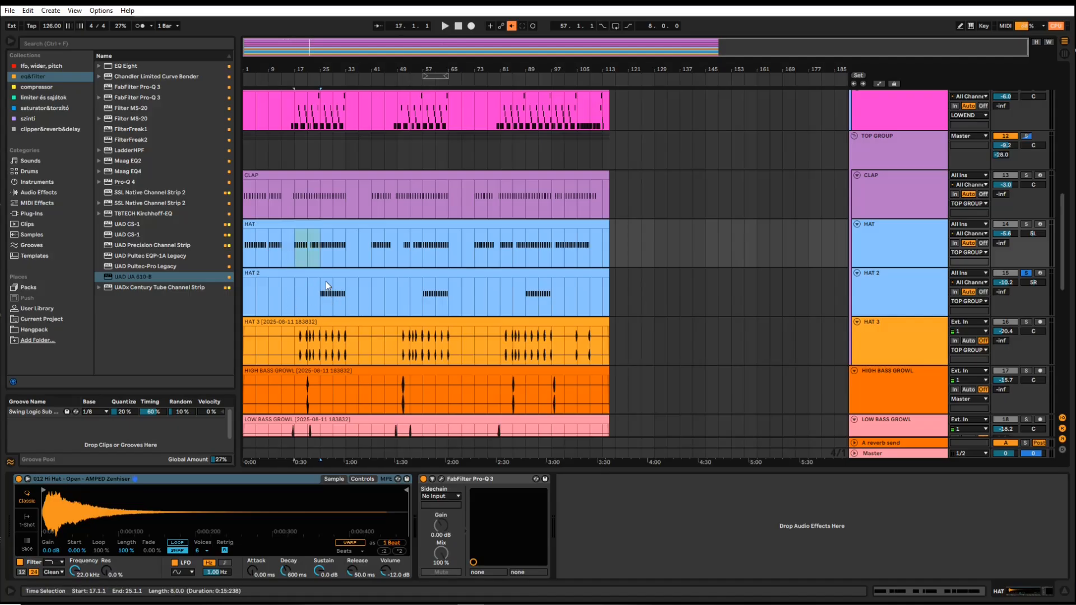
Step: Play the HAT 2 track from bar 25 and switch the solo to the HAT track during playback to compare them
{"action": "scroll", "coordinate": [331, 319], "scroll_direction": "down", "scroll_amount": 3}
{"action": "scroll", "coordinate": [318, 281], "scroll_direction": "up", "scroll_amount": 5}
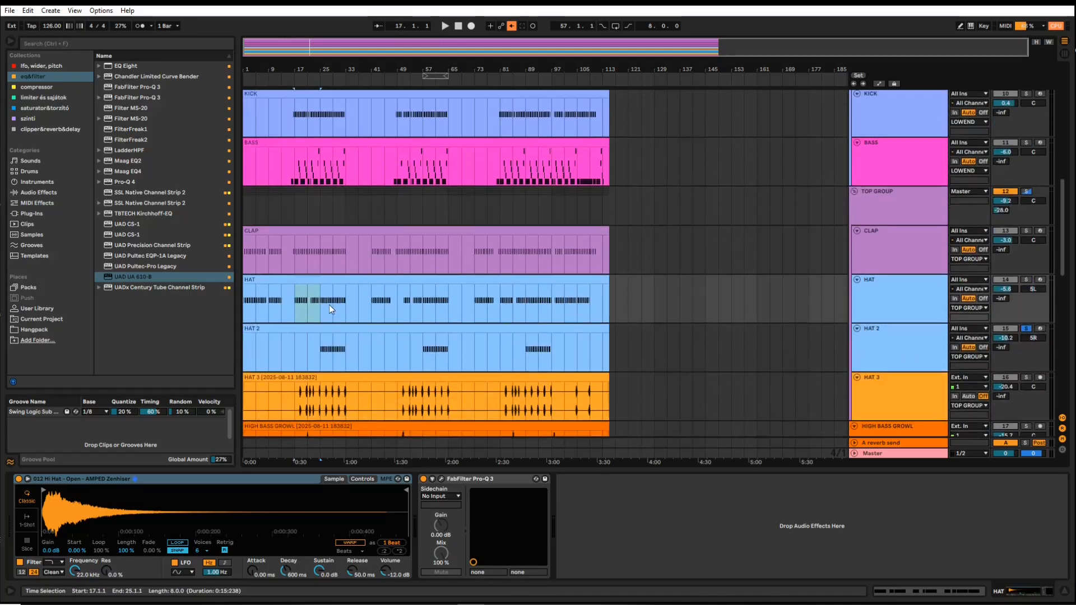
{"action": "scroll", "coordinate": [302, 305], "scroll_direction": "down", "scroll_amount": 1}
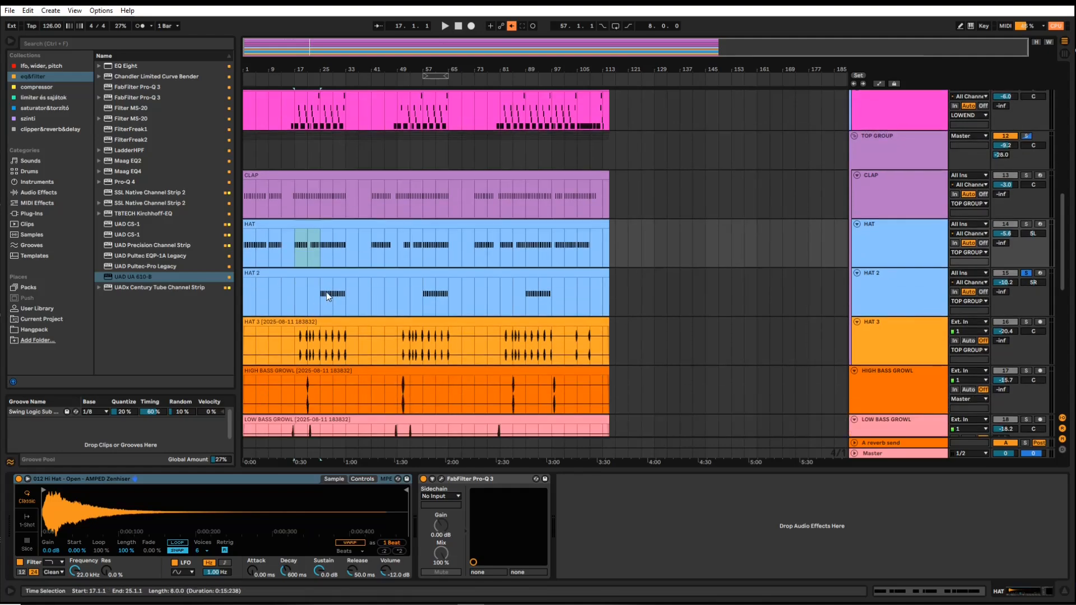
{"action": "left_click", "coordinate": [328, 295]}
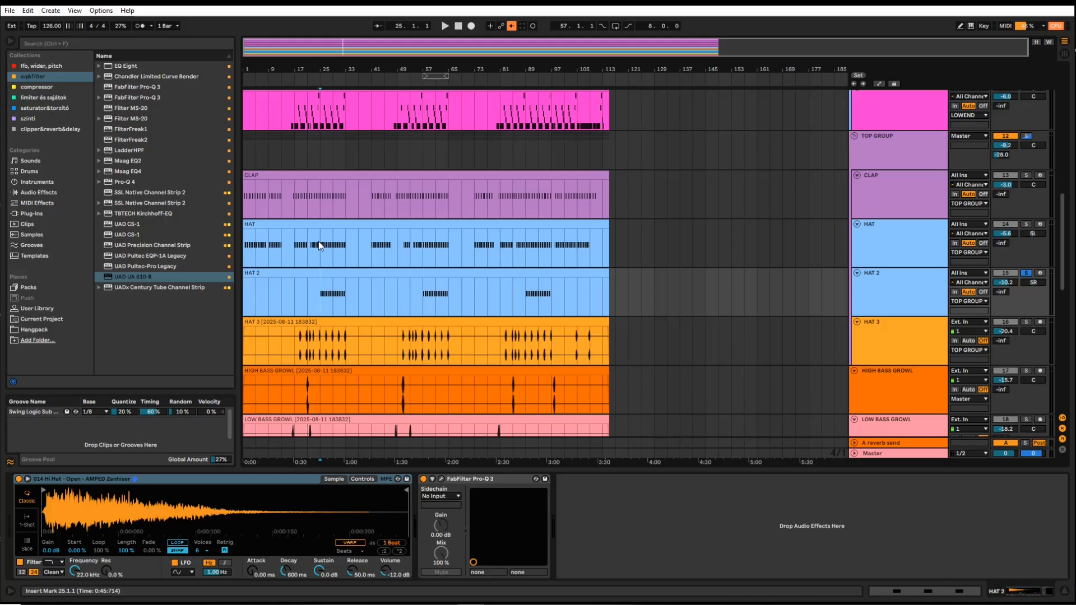
{"action": "scroll", "coordinate": [317, 303], "scroll_direction": "up", "scroll_amount": 2}
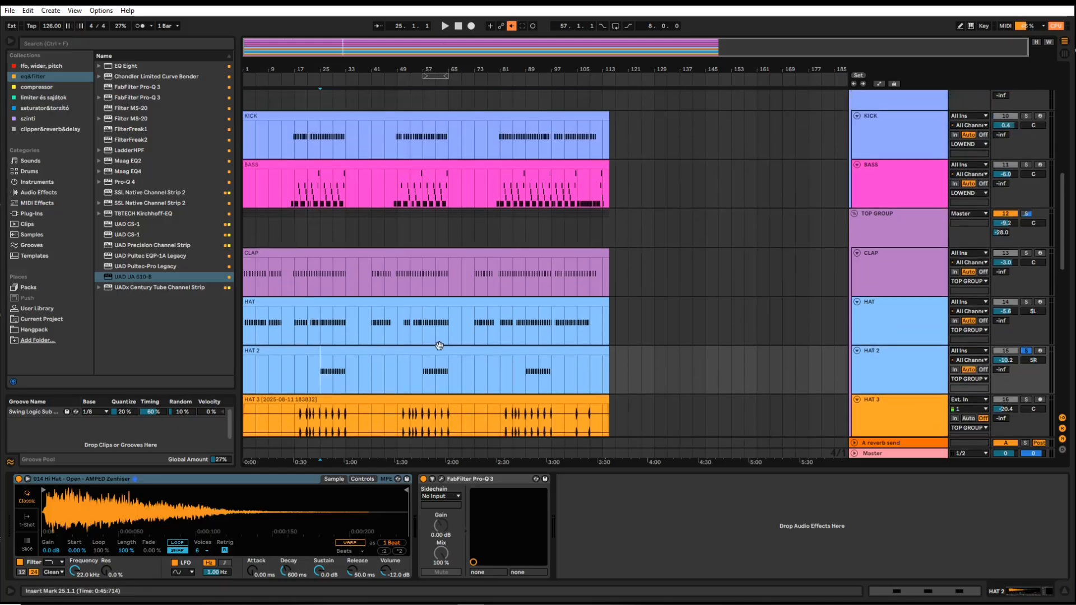
{"action": "scroll", "coordinate": [358, 253], "scroll_direction": "down", "scroll_amount": 2}
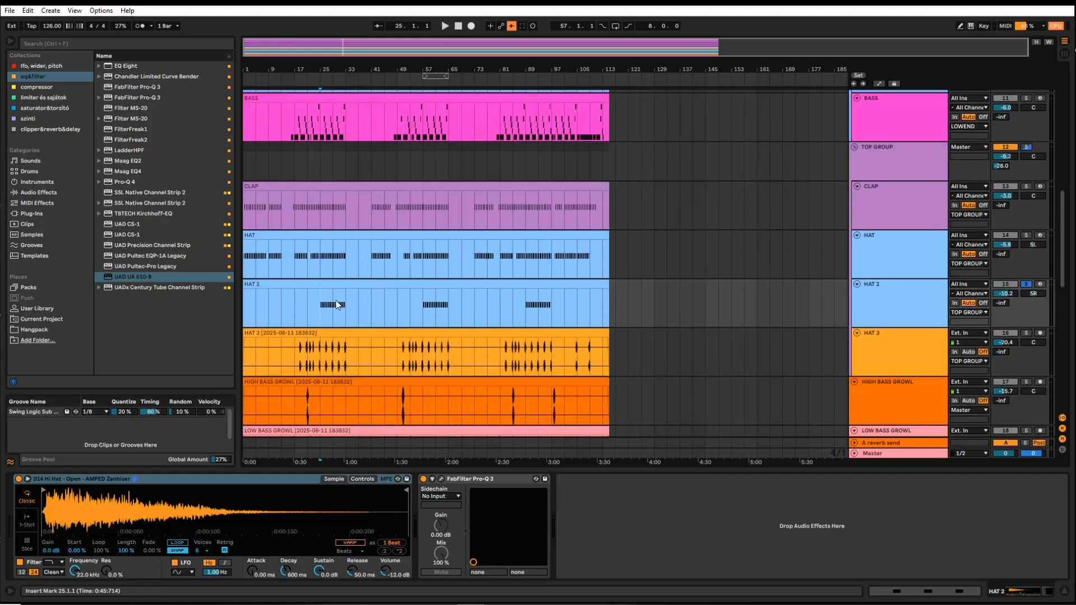
{"action": "key", "text": "space"}
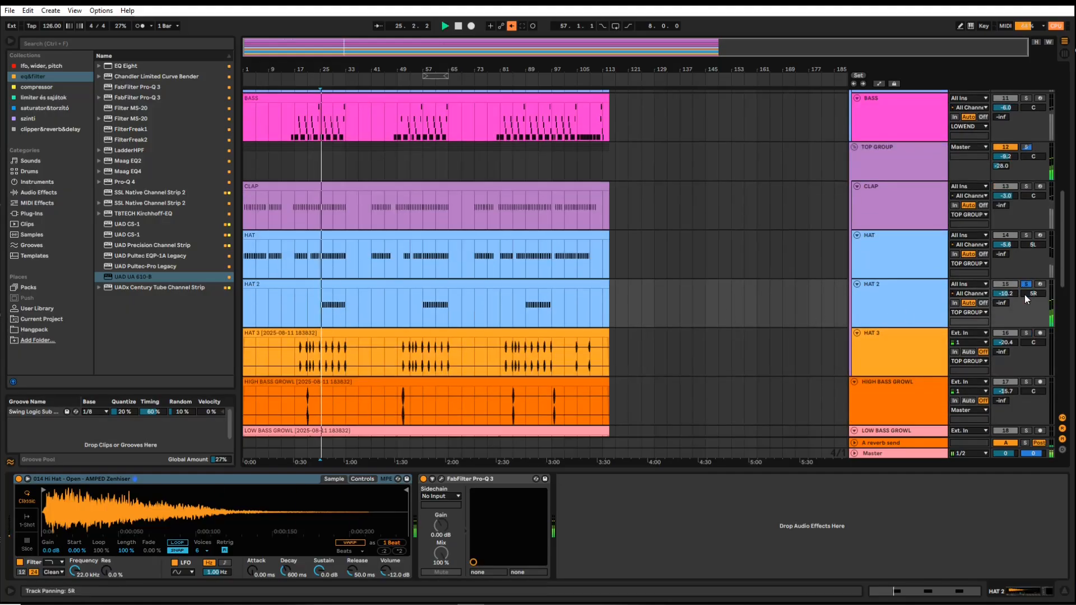
{"action": "left_click", "coordinate": [1026, 235]}
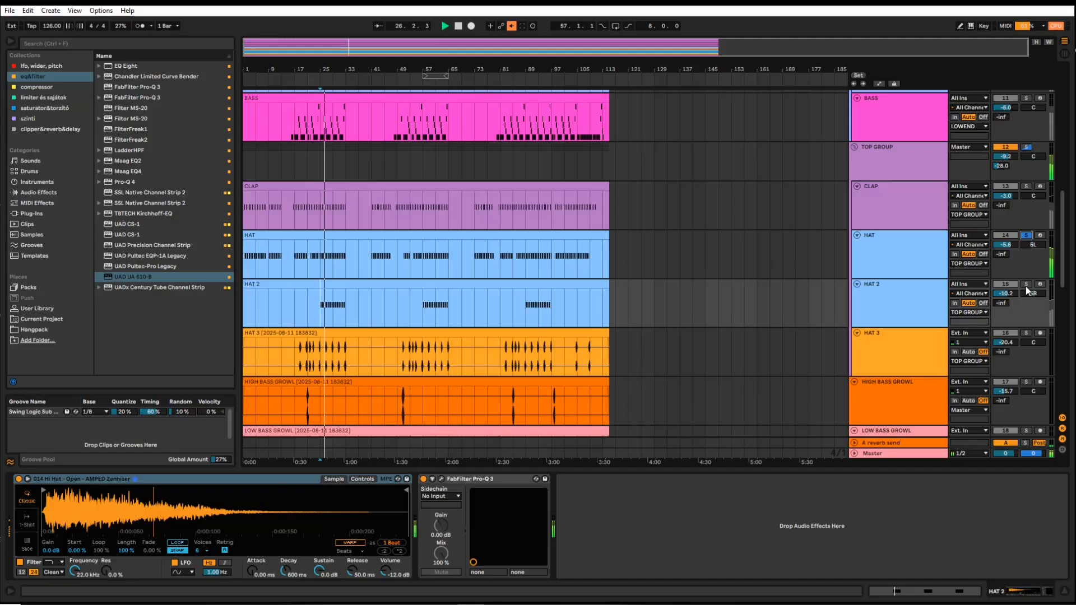
{"action": "key", "text": "space"}
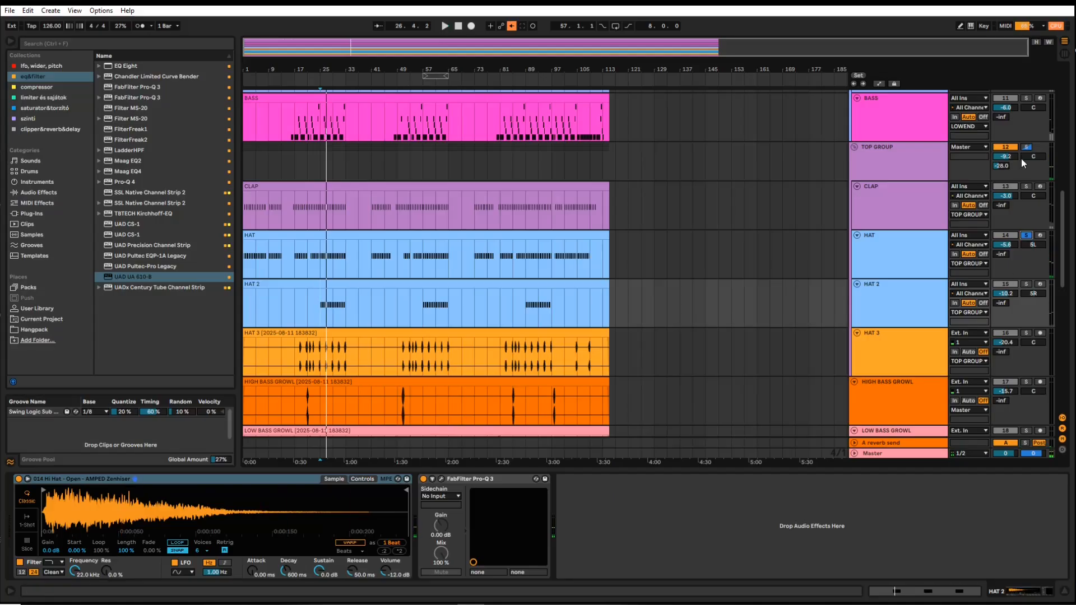
Step: Solo the whole TOP GROUP and select it to show its effects chain
{"action": "left_click", "coordinate": [1026, 147]}
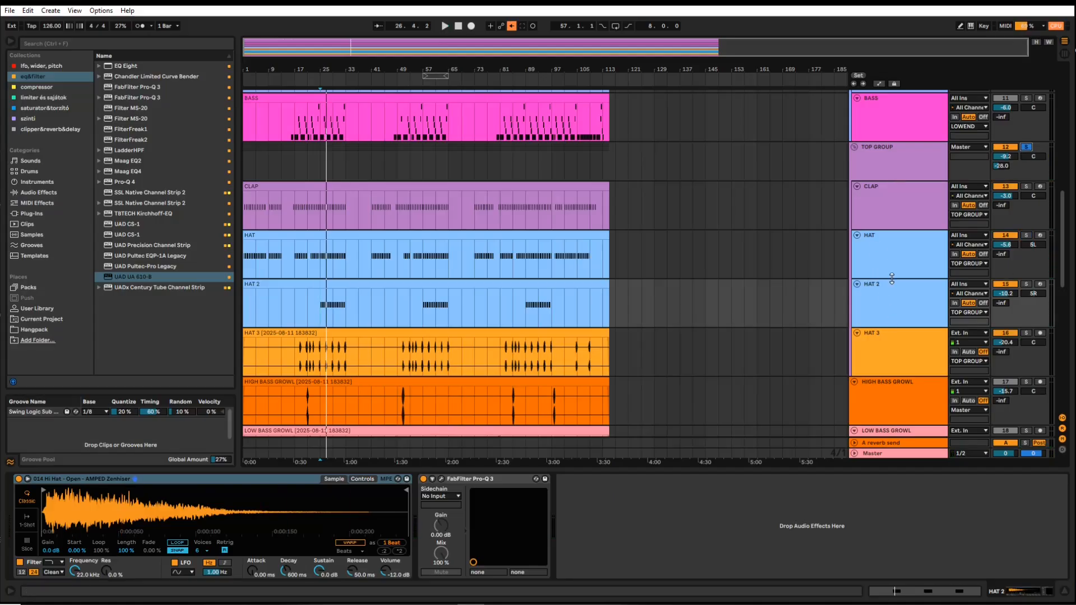
{"action": "left_click", "coordinate": [1024, 150]}
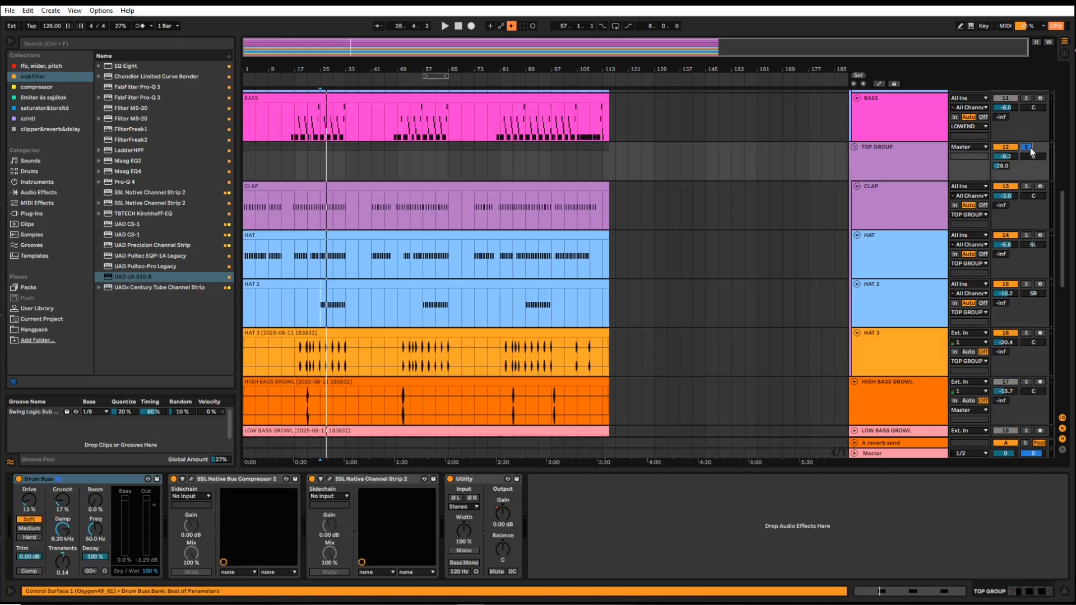
Step: Play the soloed TOP GROUP from bar 25 to hear the clap and hat tracks together
{"action": "key", "text": "space"}
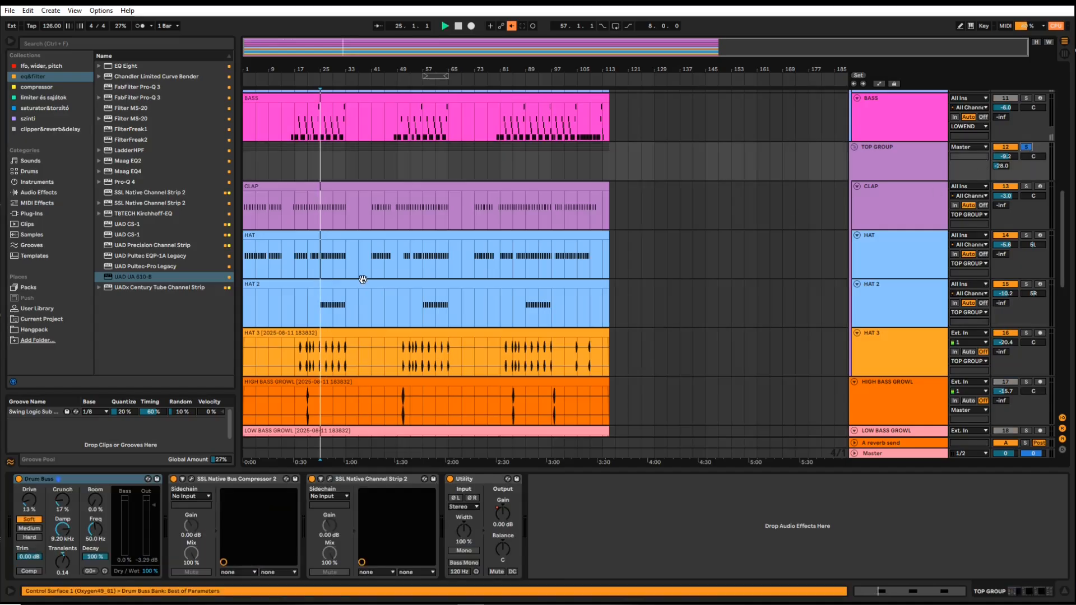
{"action": "left_click", "coordinate": [345, 342]}
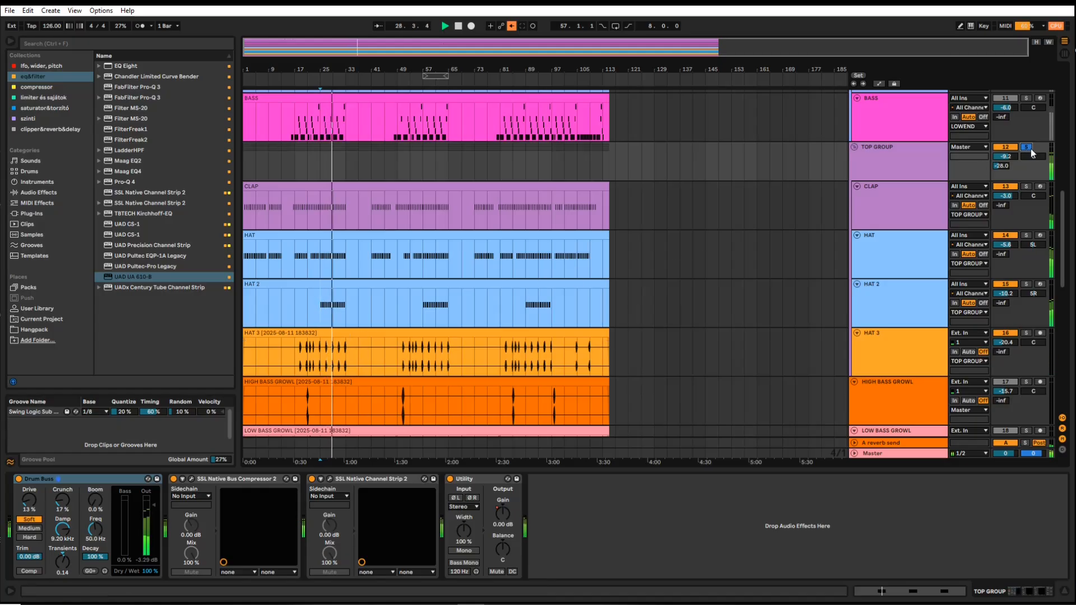
{"action": "key", "text": "space"}
Step: Solo the HAT 3 track and play it from its hit just before bar 21
{"action": "left_click", "coordinate": [1026, 332]}
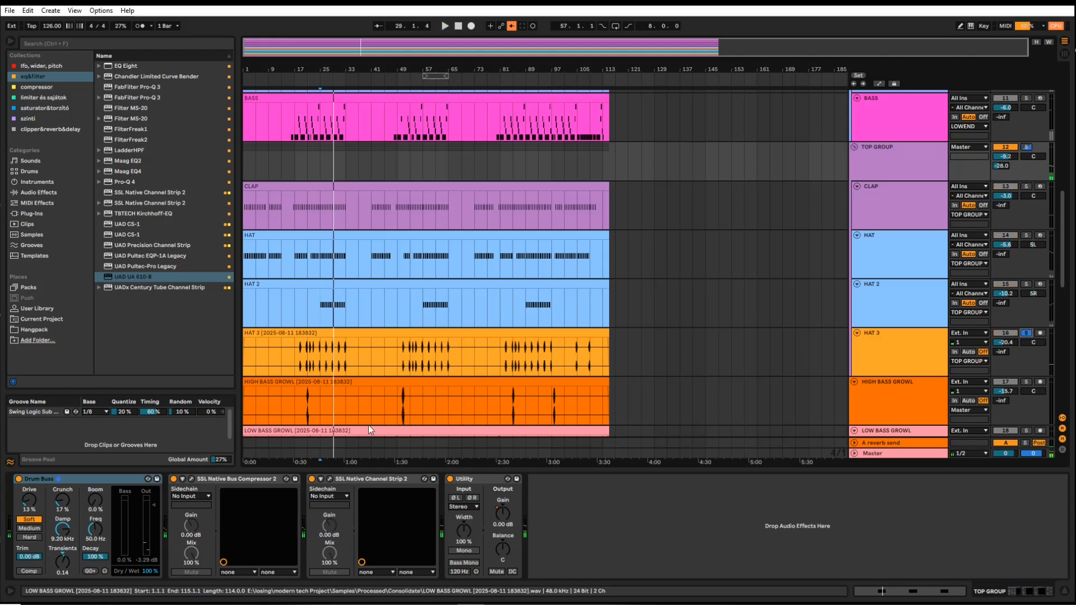
{"action": "scroll", "coordinate": [291, 356], "scroll_direction": "up", "scroll_amount": 7}
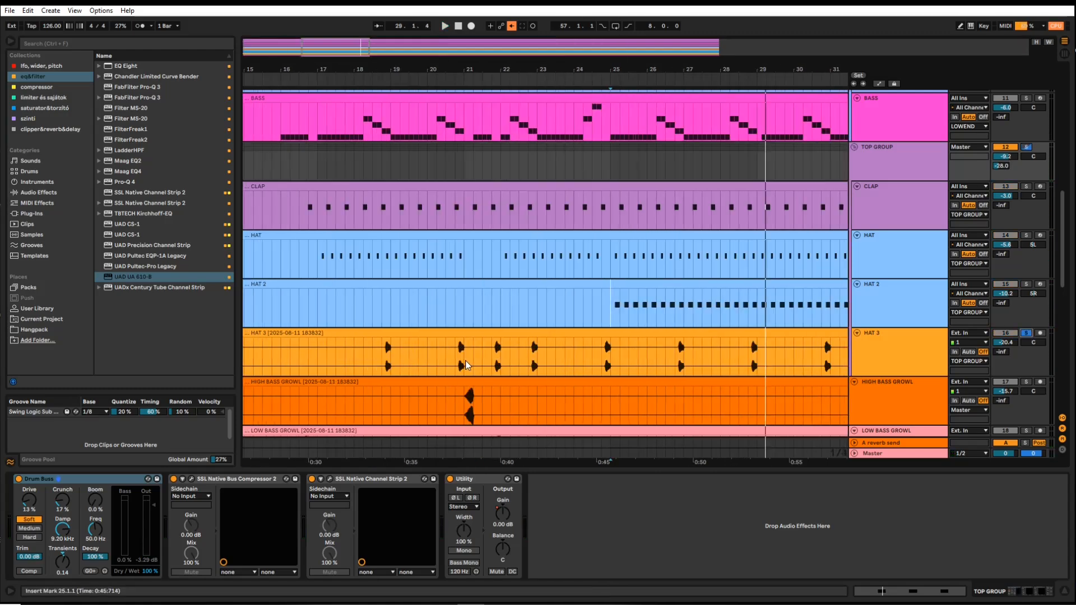
{"action": "left_click", "coordinate": [466, 365]}
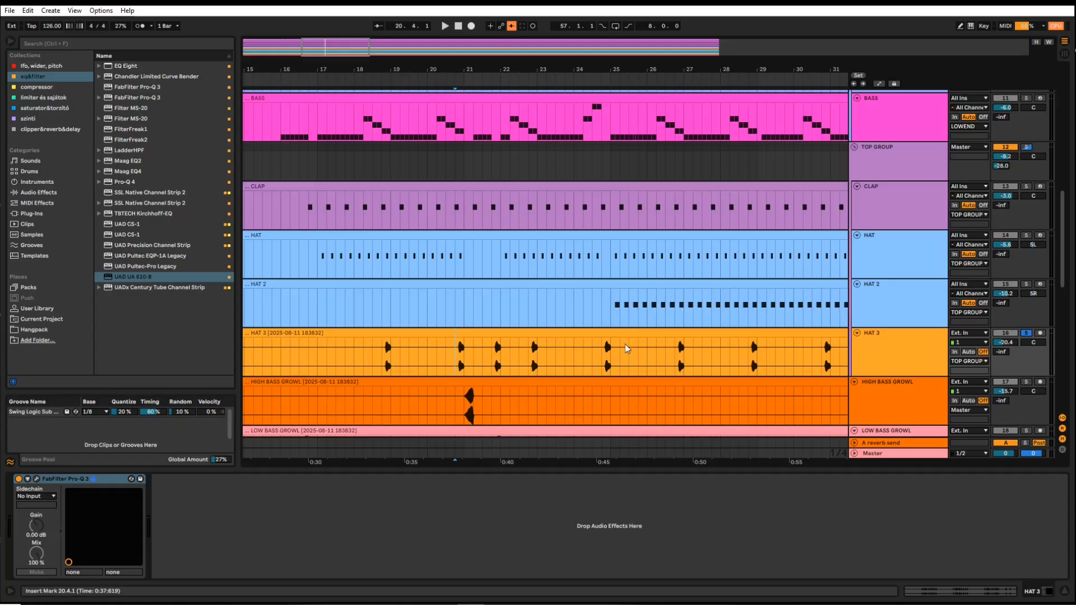
{"action": "key", "text": "space"}
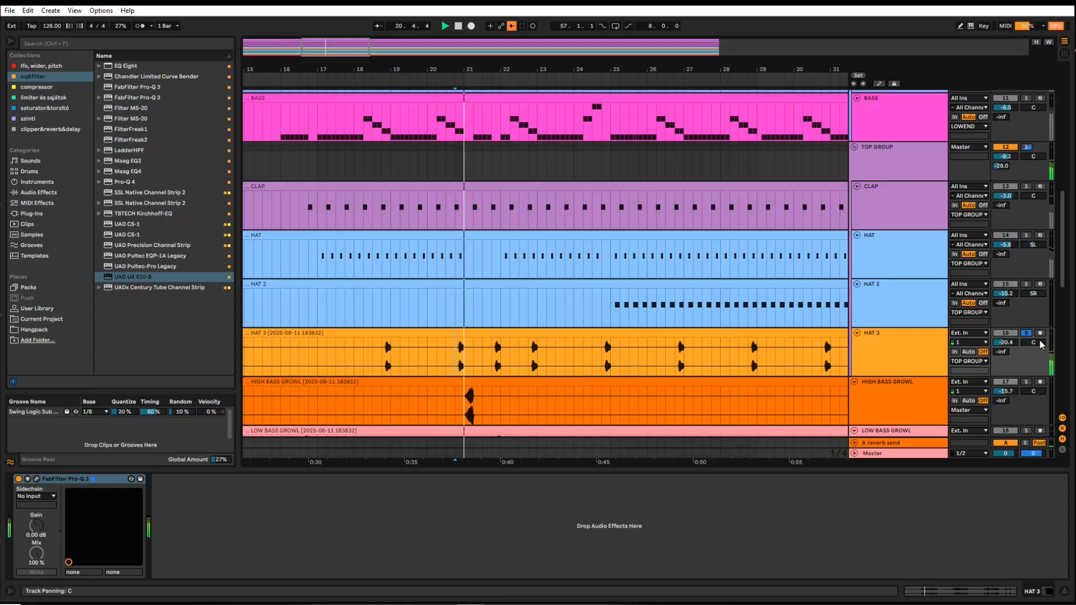
{"action": "key", "text": "space"}
Step: Audition the HAT 3 hit just before bar 19 and highlight it in the track
{"action": "left_click", "coordinate": [383, 353]}
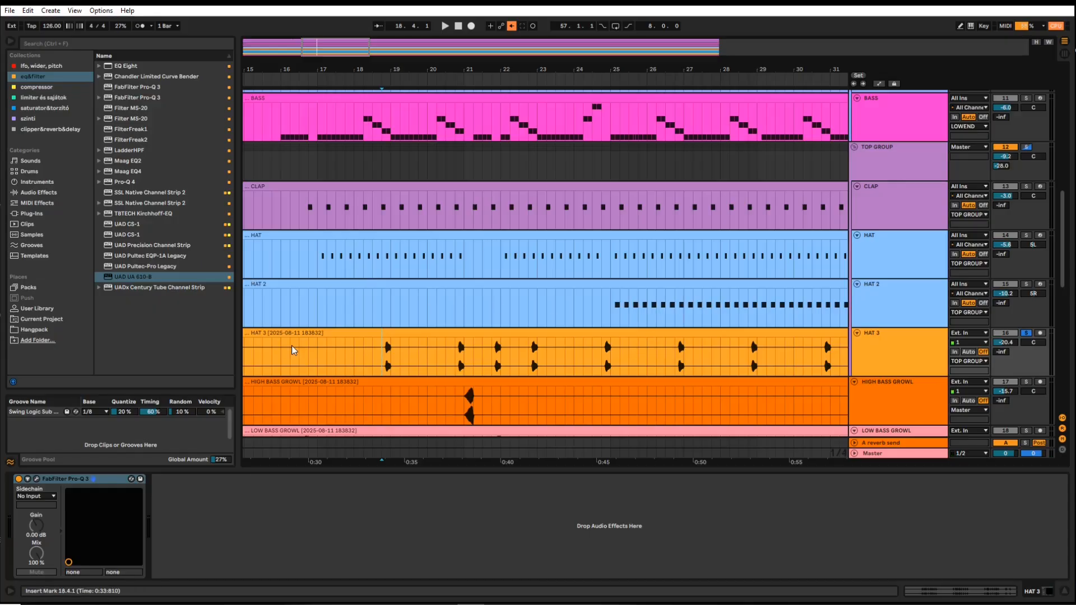
{"action": "scroll", "coordinate": [336, 360], "scroll_direction": "up", "scroll_amount": 3}
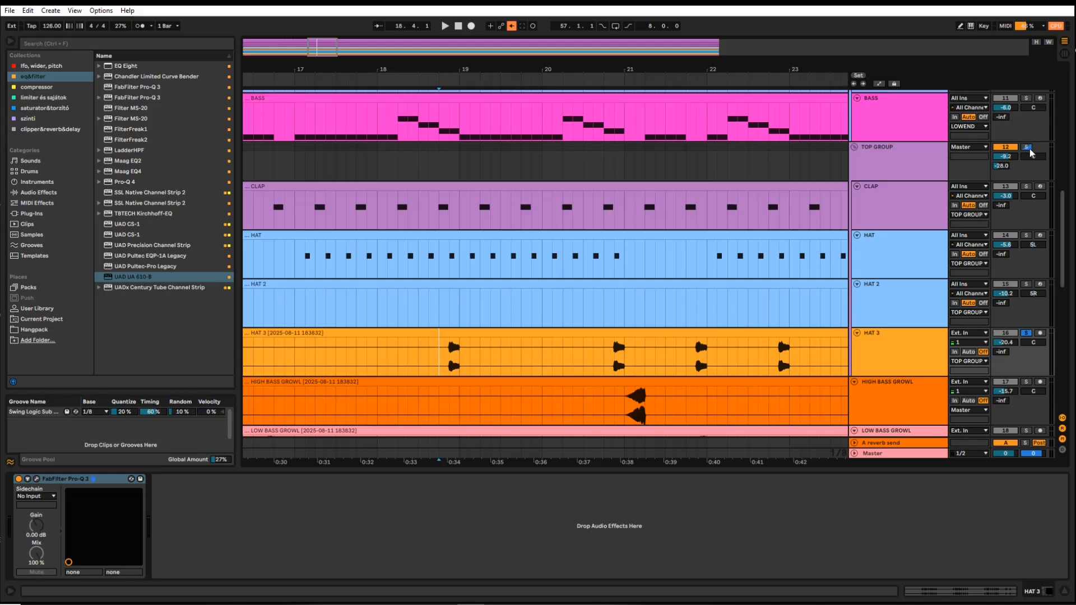
{"action": "key", "text": "space"}
{"action": "key", "text": "space"}
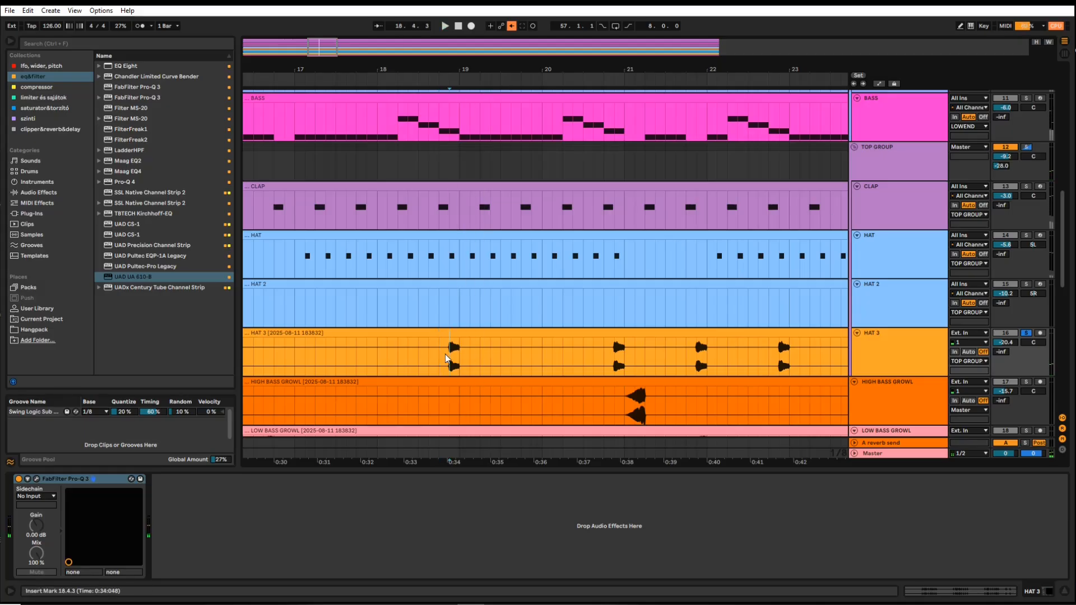
{"action": "left_click", "coordinate": [416, 345]}
{"action": "left_click_drag", "start_coordinate": [434, 354], "coordinate": [483, 361]}
{"action": "left_click", "coordinate": [483, 361]}
Step: Solo the HIGH BASS GROWL track, play it from 20.3.1, and mark the start of its hit at bar 21
{"action": "scroll", "coordinate": [440, 358], "scroll_direction": "down", "scroll_amount": 5}
{"action": "scroll", "coordinate": [495, 352], "scroll_direction": "down", "scroll_amount": 1}
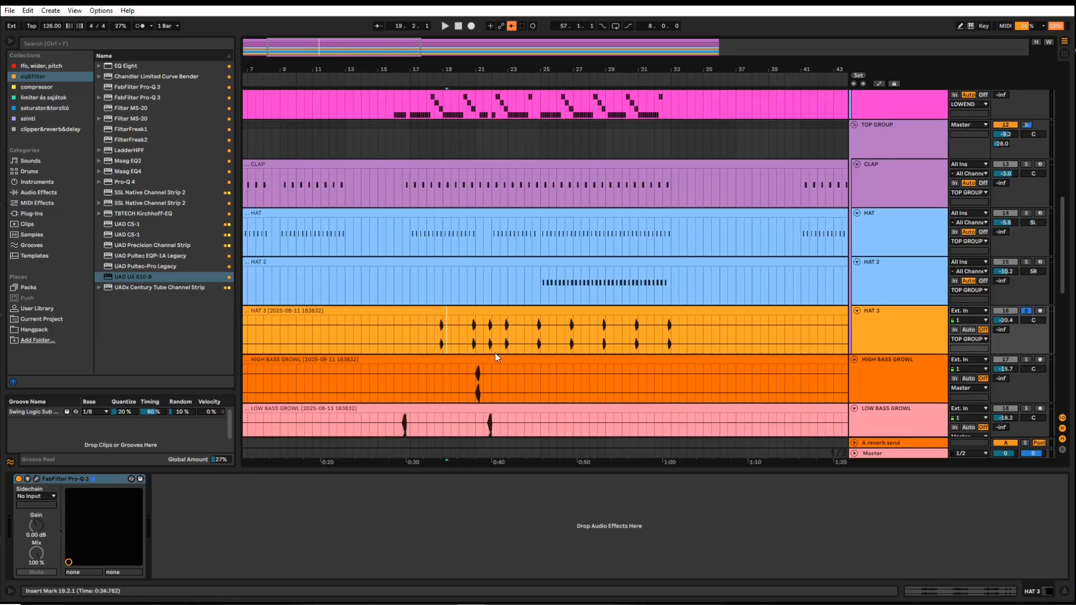
{"action": "scroll", "coordinate": [495, 353], "scroll_direction": "right", "scroll_amount": 4}
{"action": "scroll", "coordinate": [301, 306], "scroll_direction": "down", "scroll_amount": 1}
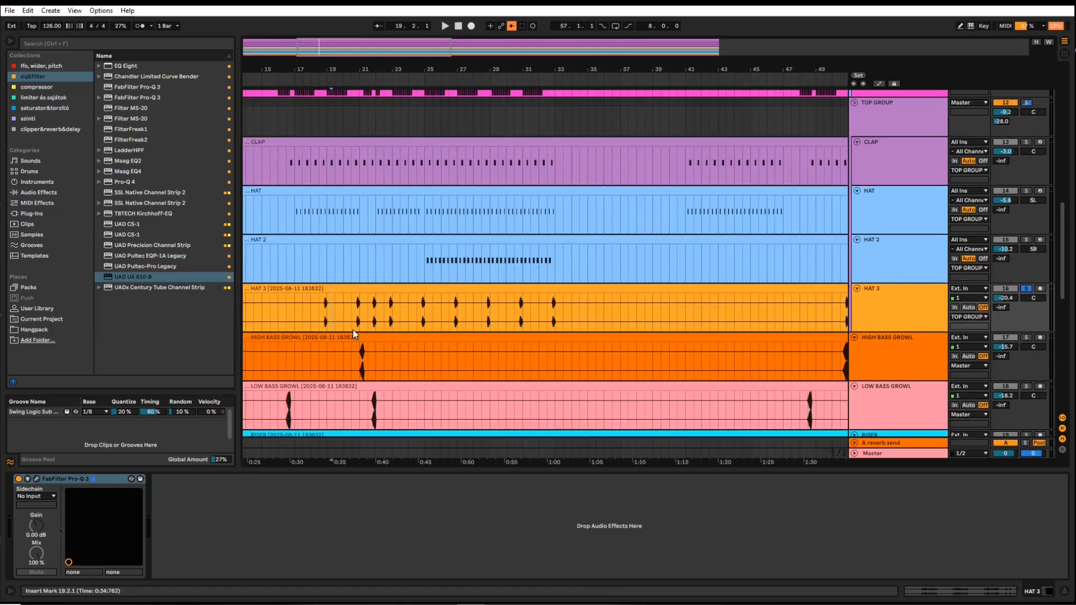
{"action": "scroll", "coordinate": [351, 331], "scroll_direction": "down", "scroll_amount": 1}
{"action": "left_click", "coordinate": [352, 330]}
{"action": "left_click", "coordinate": [1026, 304]}
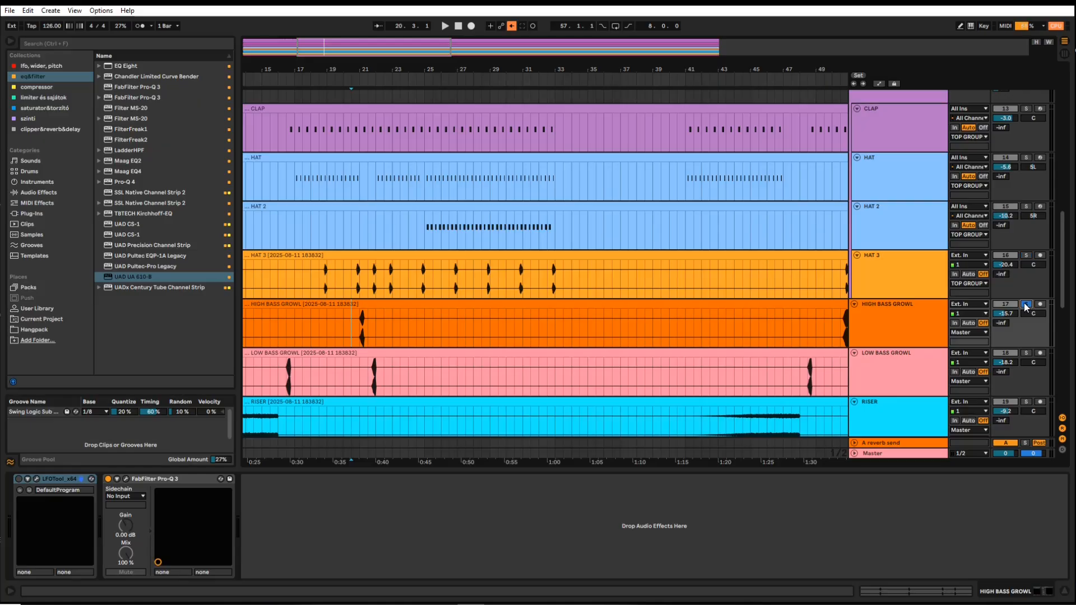
{"action": "key", "text": "space"}
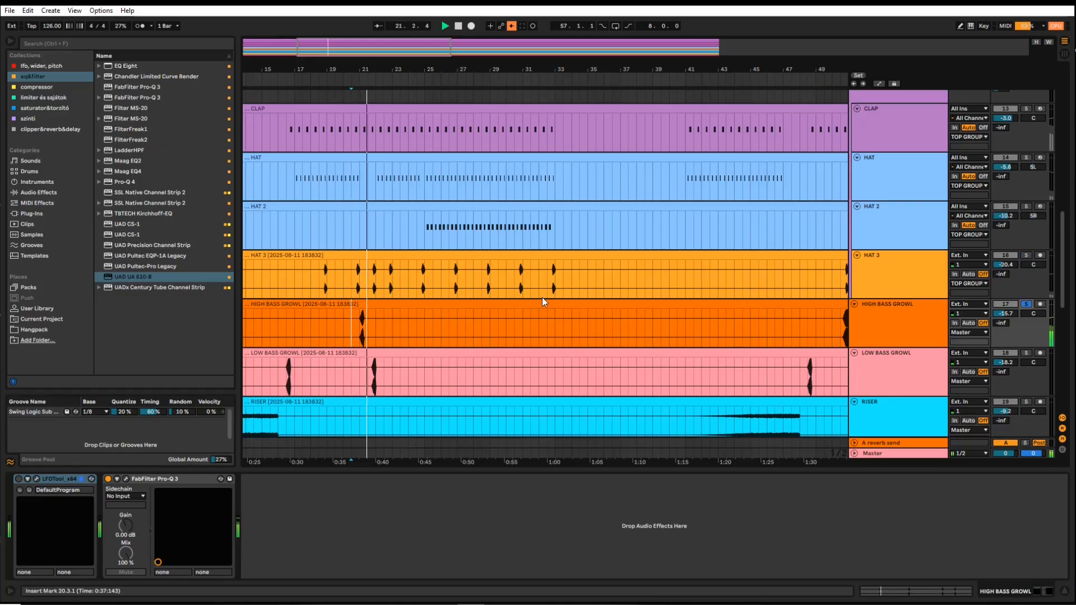
{"action": "scroll", "coordinate": [263, 315], "scroll_direction": "up", "scroll_amount": 3, "text": "ctrl"}
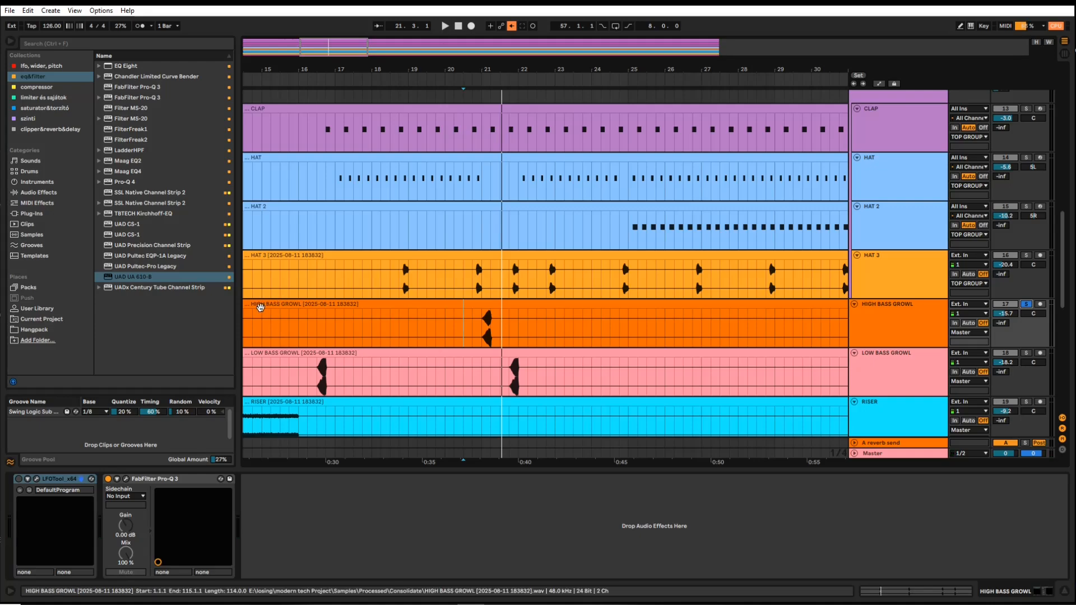
{"action": "left_click", "coordinate": [488, 335]}
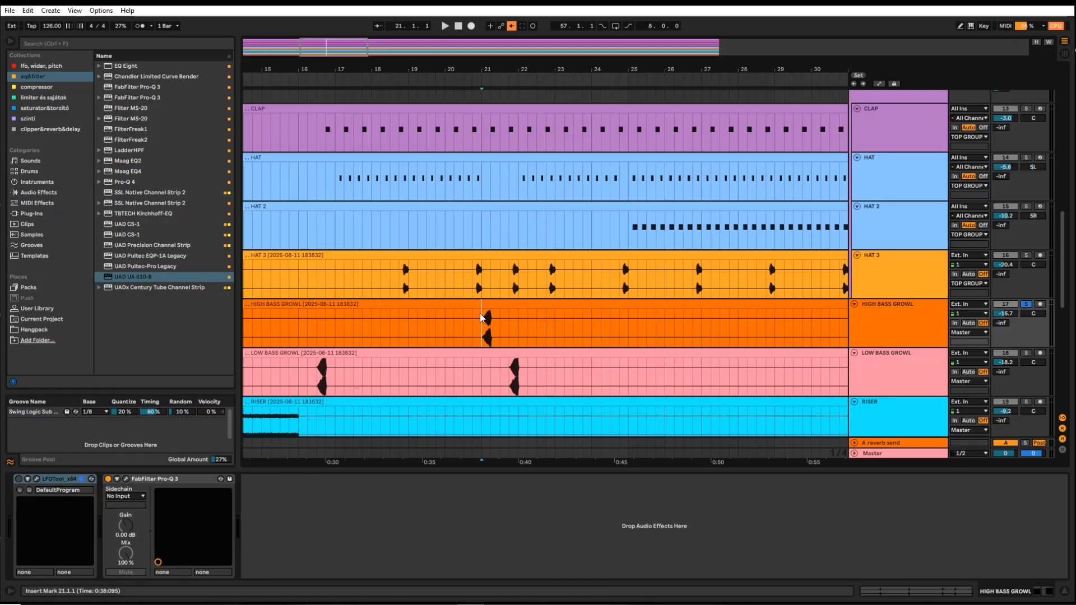
Step: Solo the LOW BASS GROWL track and play its hit from 16.3.1
{"action": "scroll", "coordinate": [413, 372], "scroll_direction": "down", "scroll_amount": 1}
{"action": "left_click", "coordinate": [328, 319]}
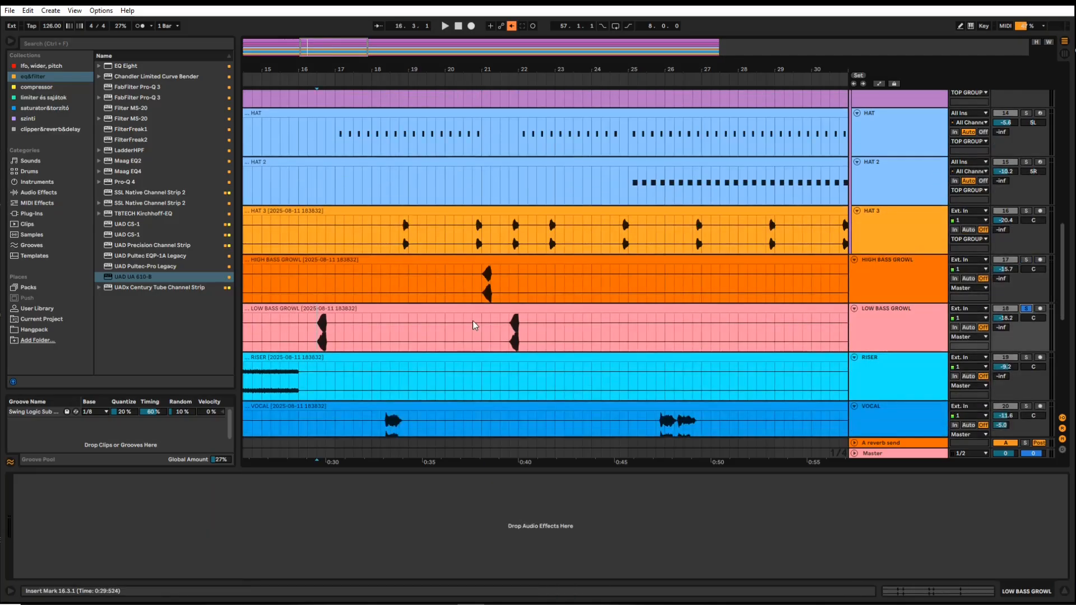
{"action": "key", "text": "space"}
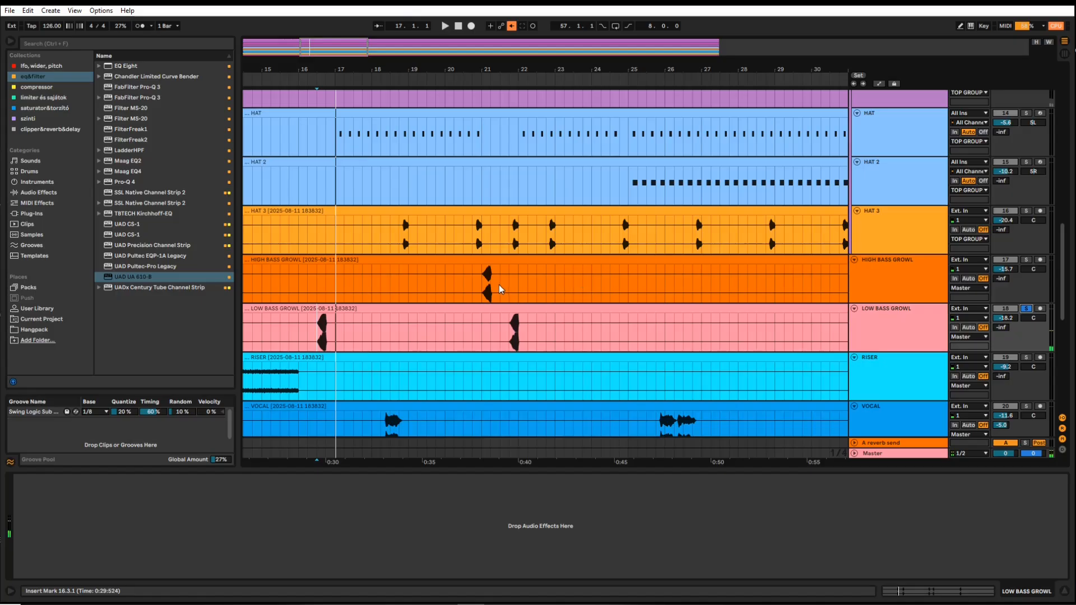
Step: Move the solo back to HIGH BASS GROWL and play its hit from bar 21 for comparison
{"action": "left_click", "coordinate": [500, 289]}
{"action": "left_click", "coordinate": [1026, 260]}
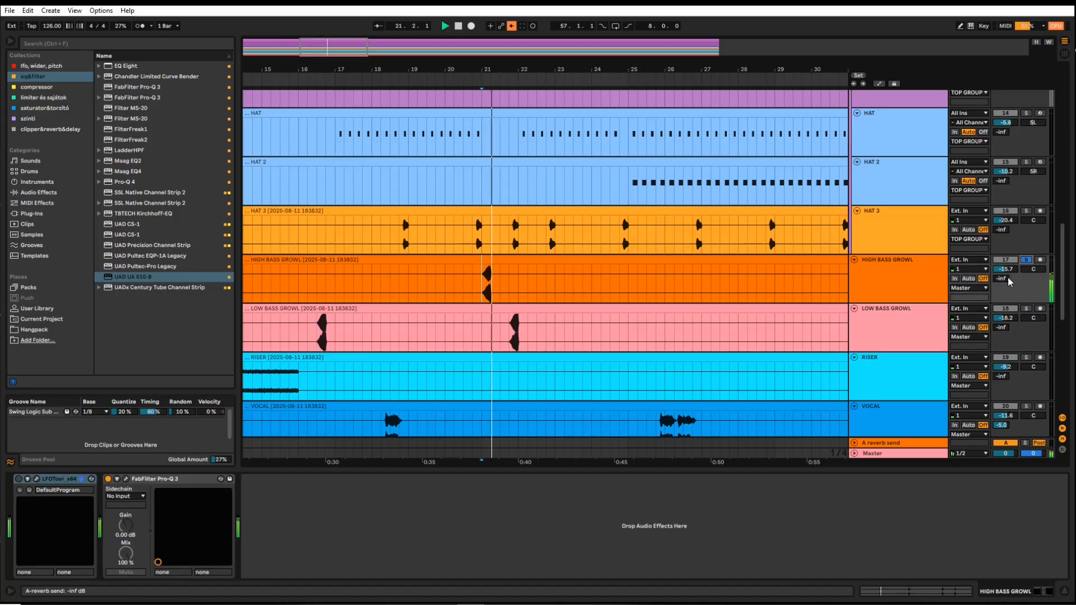
{"action": "key", "text": "space"}
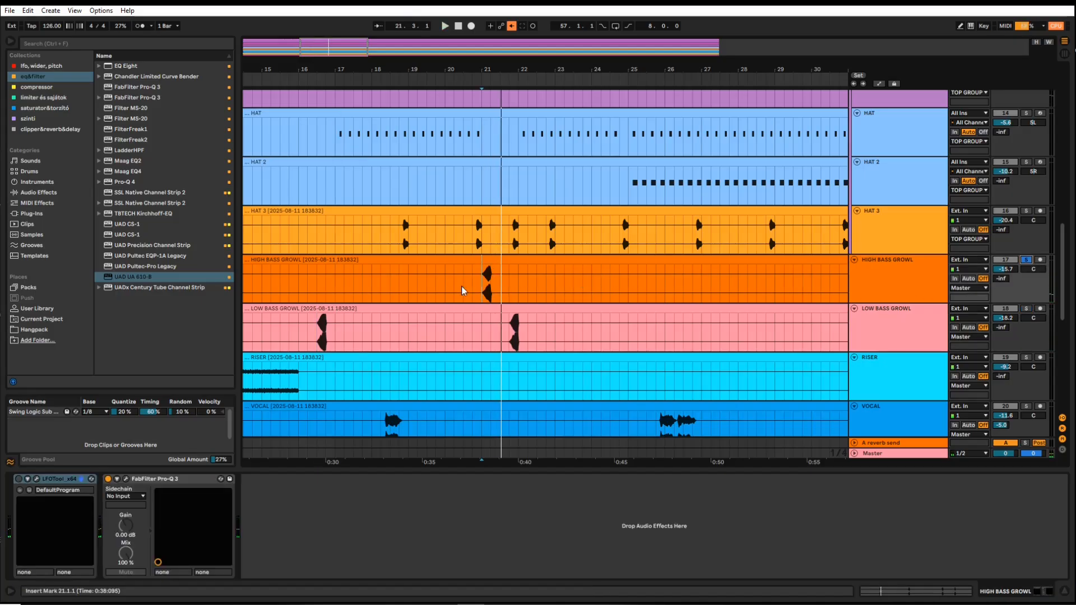
Step: Solo the RISER track, play its end from 14.4.1, and turn its solo off again
{"action": "scroll", "coordinate": [358, 337], "scroll_direction": "down", "scroll_amount": 3}
{"action": "left_click", "coordinate": [259, 312]}
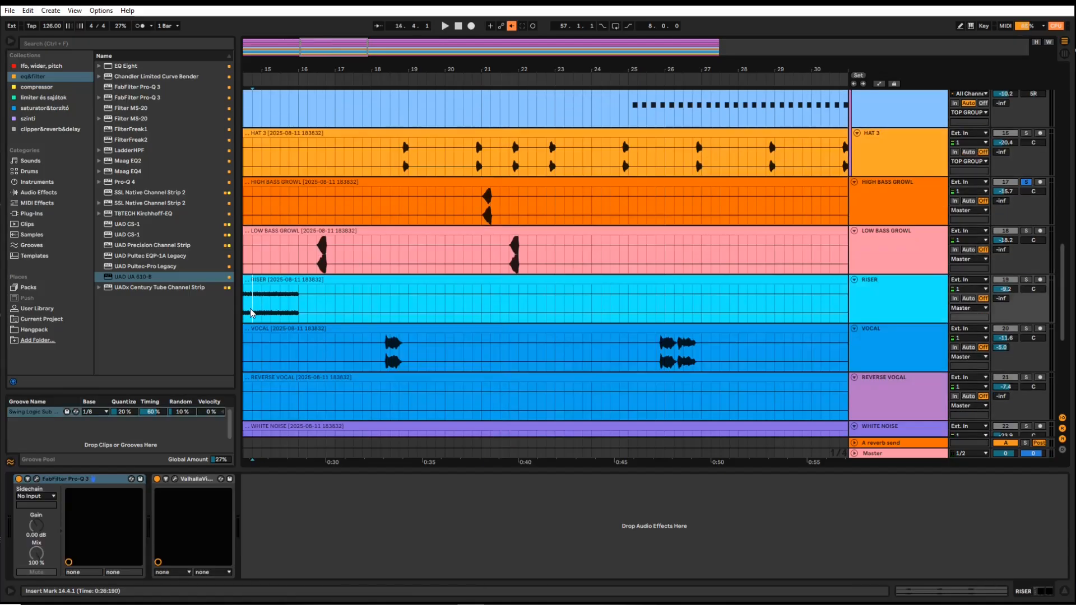
{"action": "left_click", "coordinate": [1025, 279]}
{"action": "key", "text": "space"}
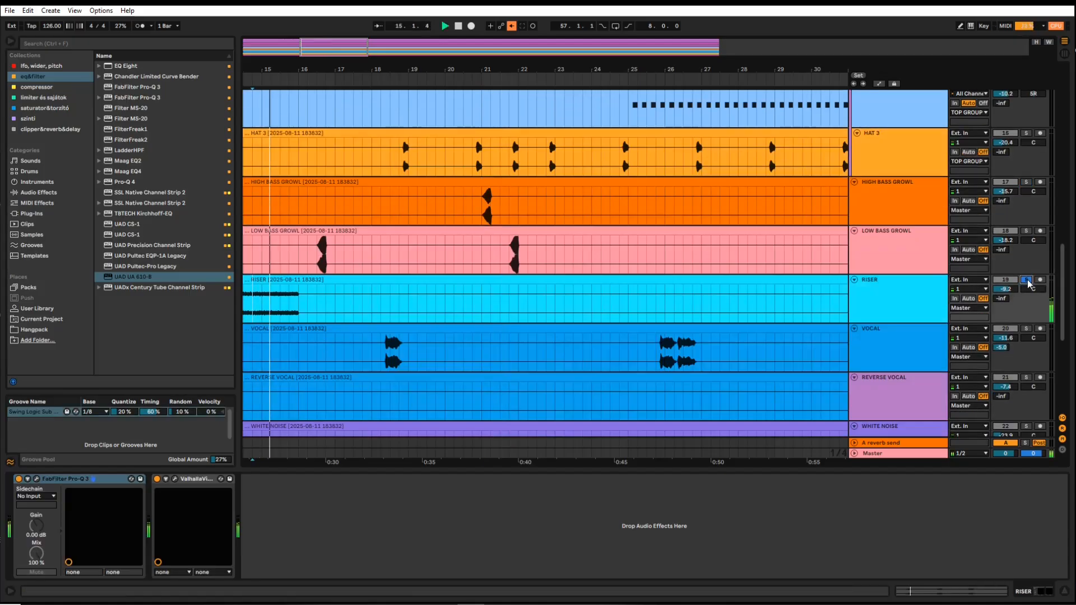
{"action": "key", "text": "space"}
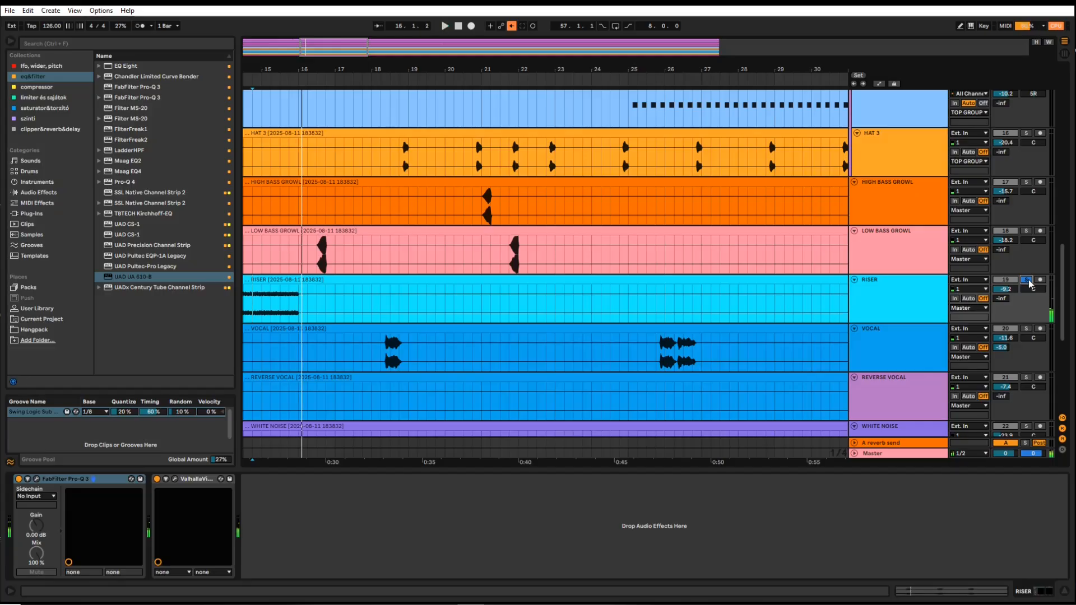
{"action": "left_click", "coordinate": [1026, 280]}
Step: Solo the VOCAL track and audition its phrases from bar 18 and from 25.3.1
{"action": "scroll", "coordinate": [272, 310], "scroll_direction": "down", "scroll_amount": 4}
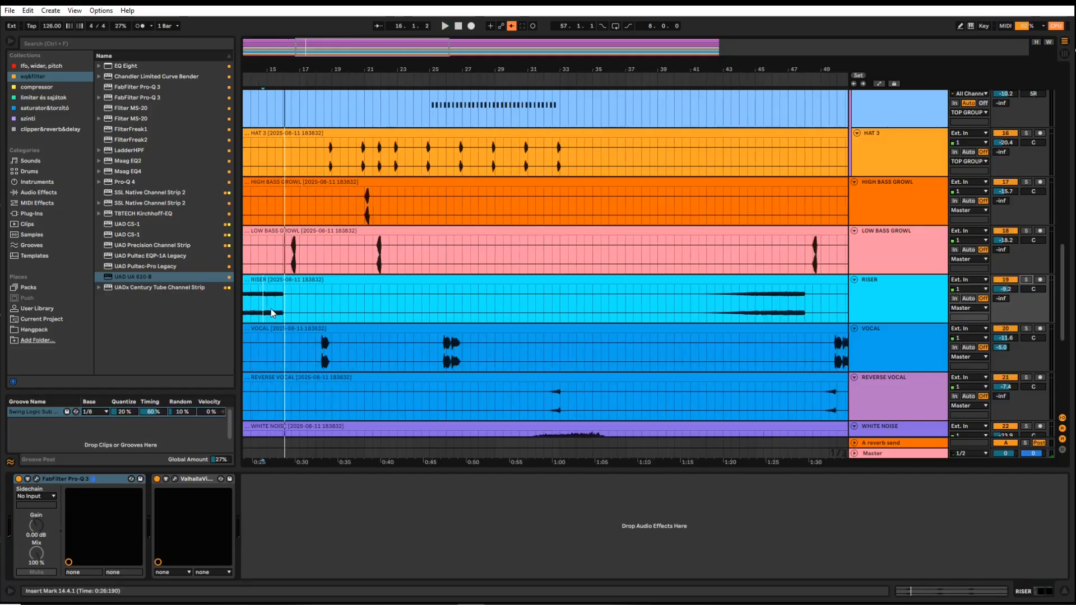
{"action": "scroll", "coordinate": [381, 290], "scroll_direction": "down", "scroll_amount": 2}
{"action": "left_click", "coordinate": [382, 290]}
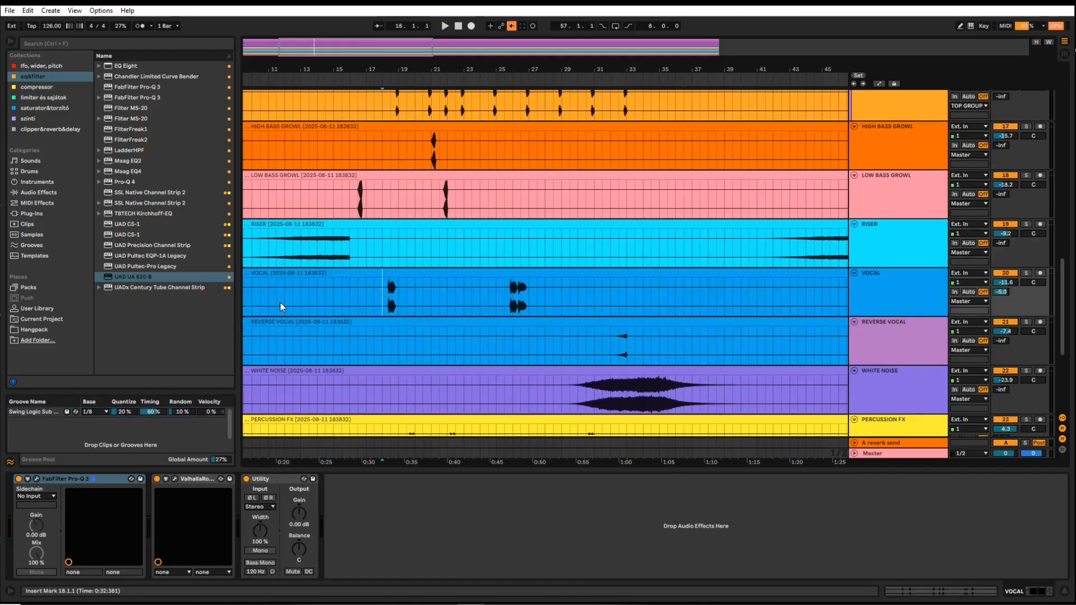
{"action": "left_click", "coordinate": [1027, 274]}
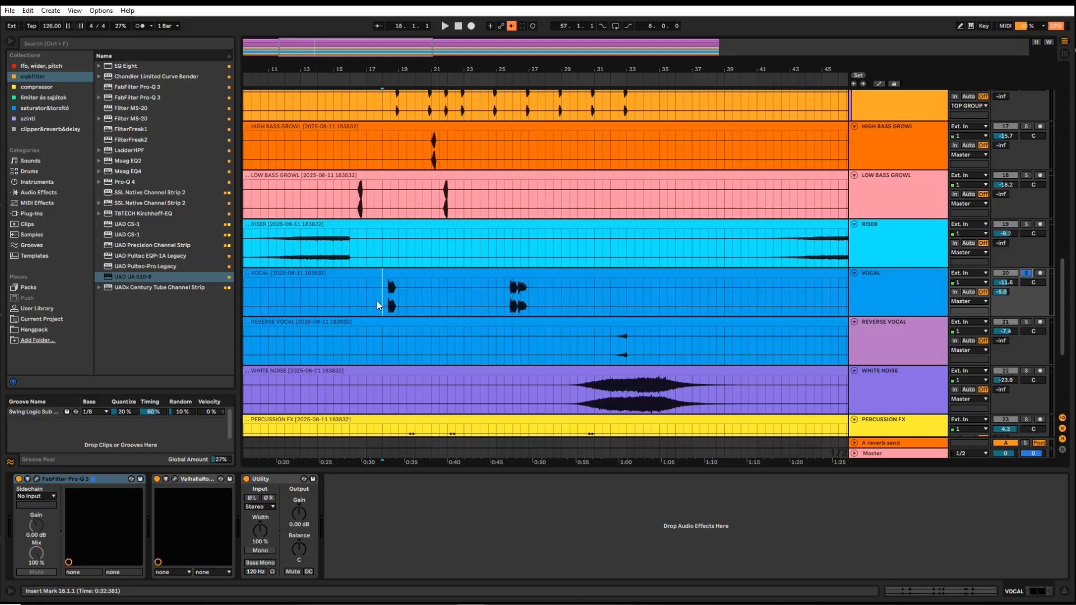
{"action": "key", "text": "space"}
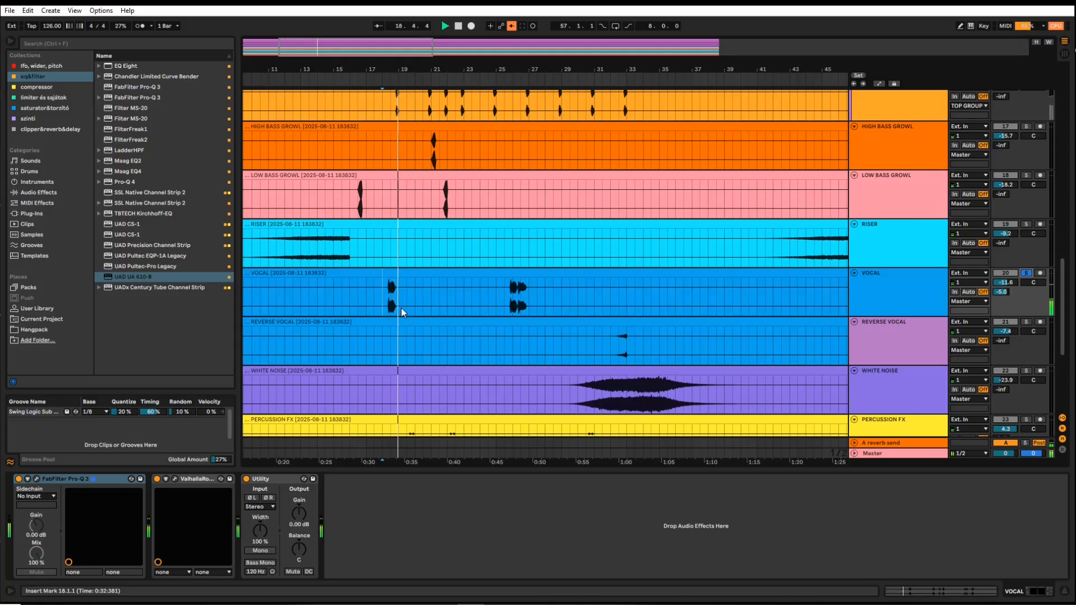
{"action": "left_click", "coordinate": [509, 303]}
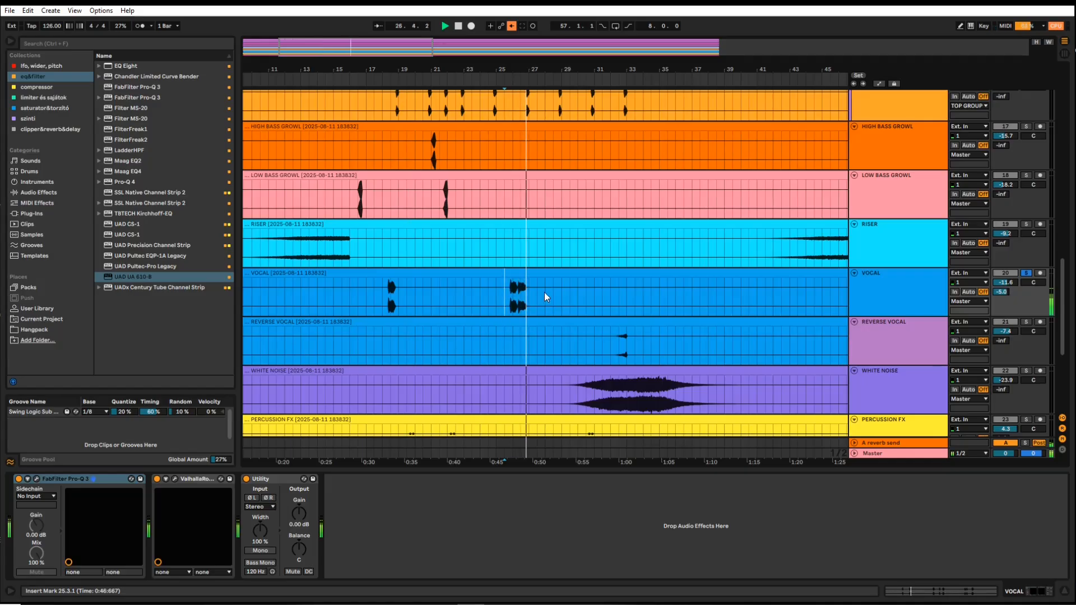
{"action": "key", "text": "space"}
Step: Show the device chains of BREAKDOWN BASS 1 and BASS, and open the BASS clip to examine its notes from bar 17 to 33
{"action": "scroll", "coordinate": [903, 304], "scroll_direction": "up", "scroll_amount": 5}
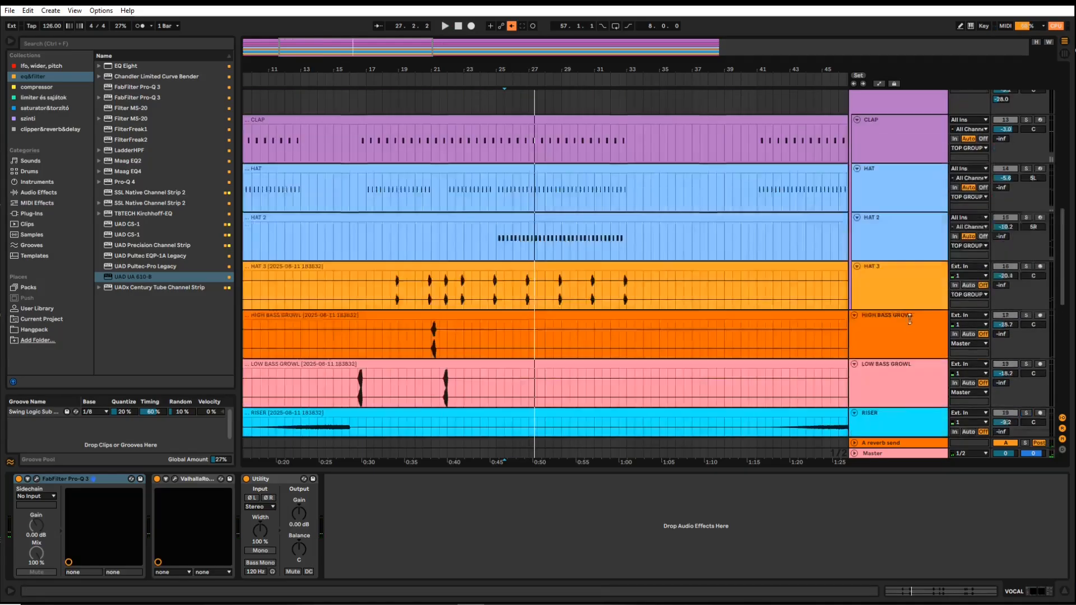
{"action": "scroll", "coordinate": [909, 319], "scroll_direction": "up", "scroll_amount": 10}
{"action": "left_click", "coordinate": [905, 260]}
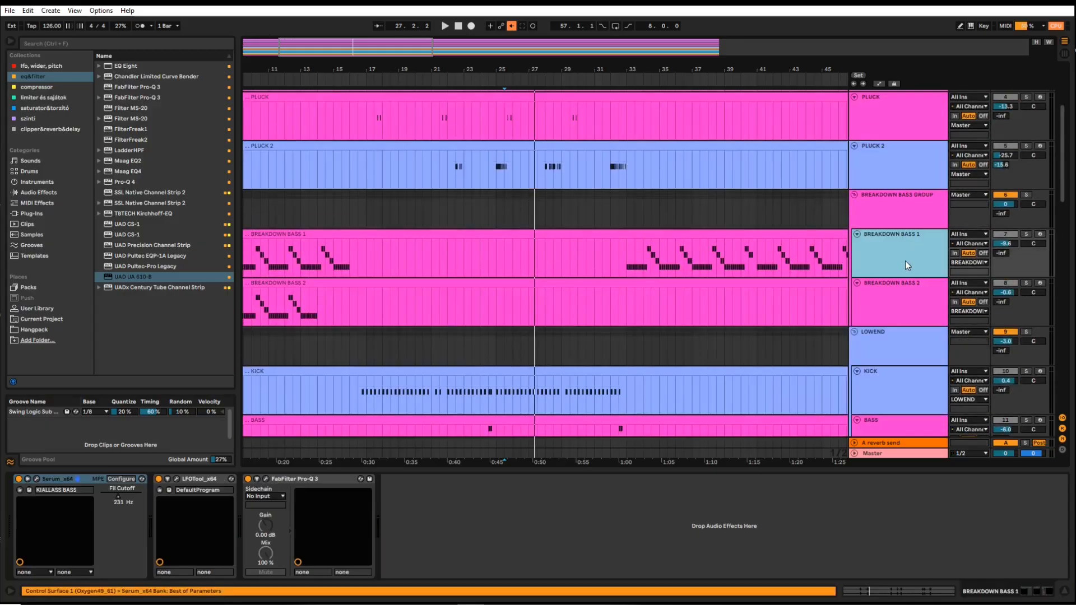
{"action": "scroll", "coordinate": [896, 271], "scroll_direction": "down", "scroll_amount": 3}
{"action": "left_click", "coordinate": [913, 347]}
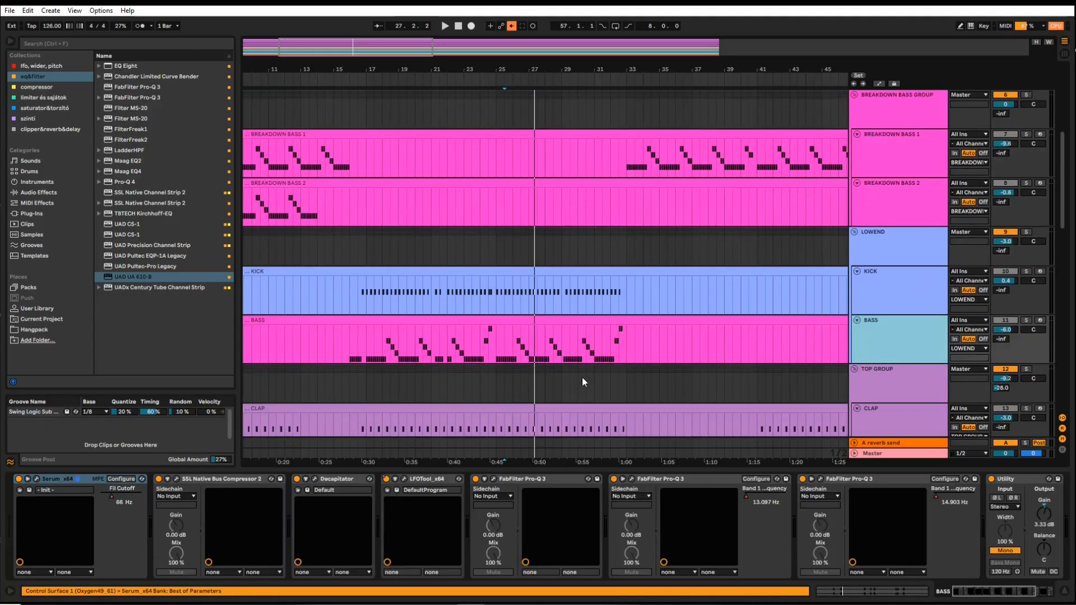
{"action": "double_click", "coordinate": [412, 324]}
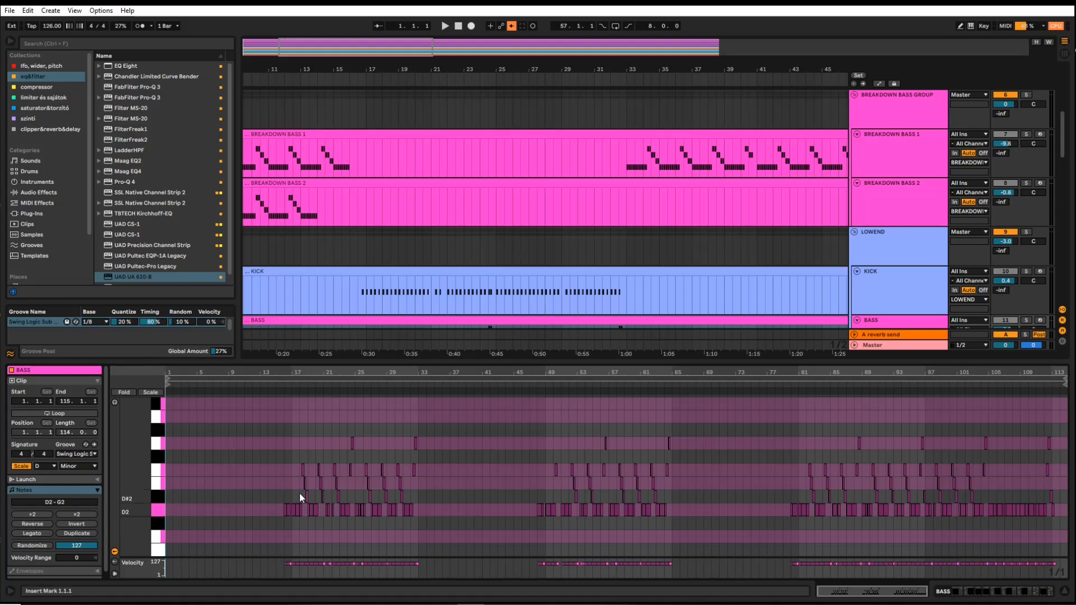
{"action": "scroll", "coordinate": [298, 489], "scroll_direction": "up", "scroll_amount": 3}
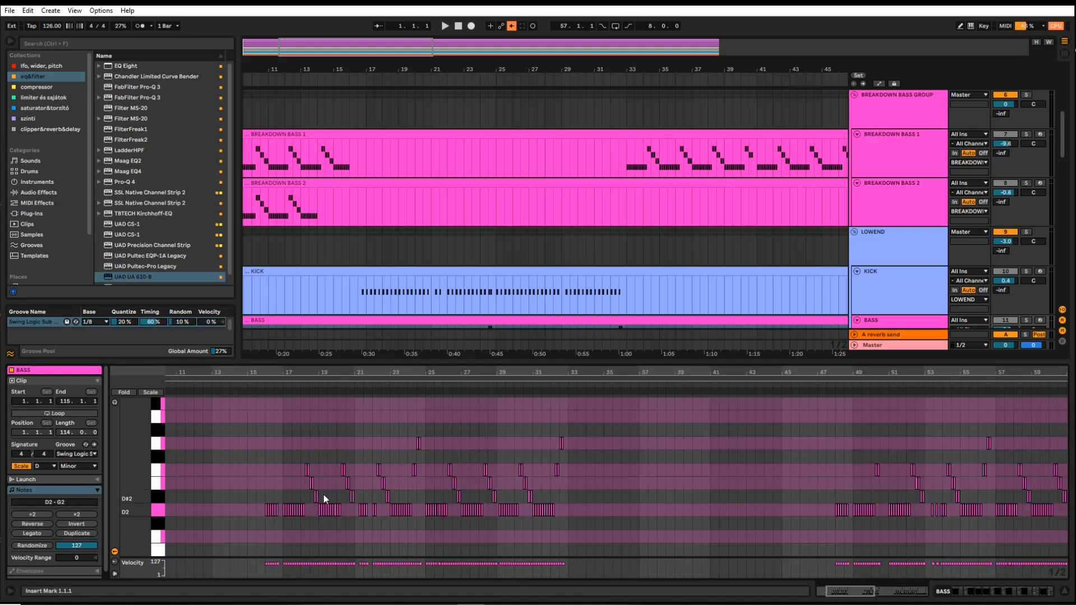
Step: Look over the whole arrangement, from the breakdown basses through drums, growls and riser to the LASER SYNTH FX track
{"action": "scroll", "coordinate": [506, 257], "scroll_direction": "down", "scroll_amount": 4}
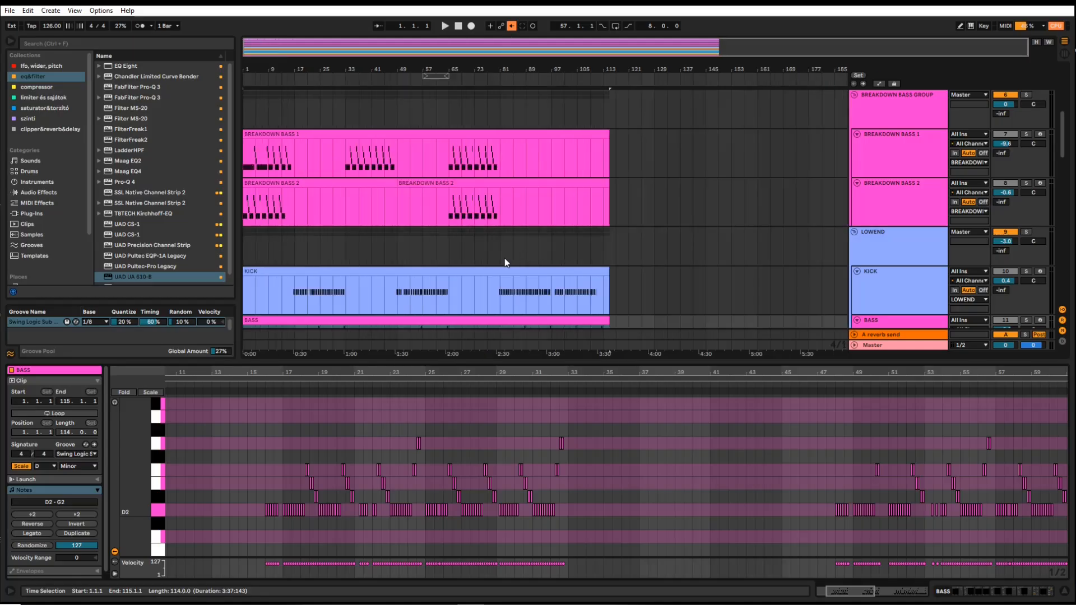
{"action": "scroll", "coordinate": [291, 249], "scroll_direction": "down", "scroll_amount": 4}
{"action": "scroll", "coordinate": [295, 258], "scroll_direction": "down", "scroll_amount": 10}
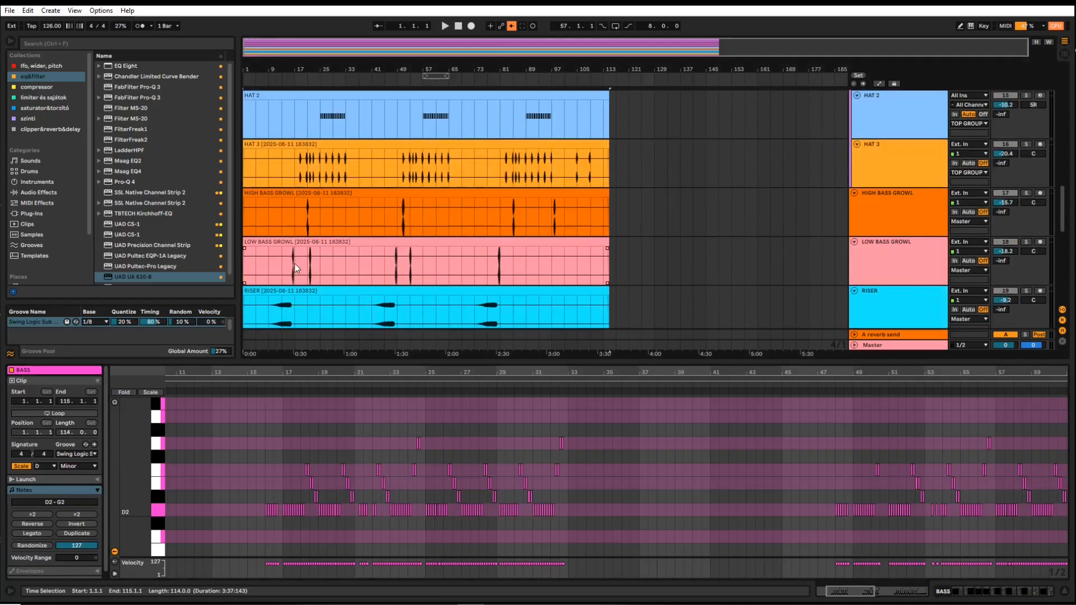
{"action": "scroll", "coordinate": [282, 249], "scroll_direction": "down", "scroll_amount": 5}
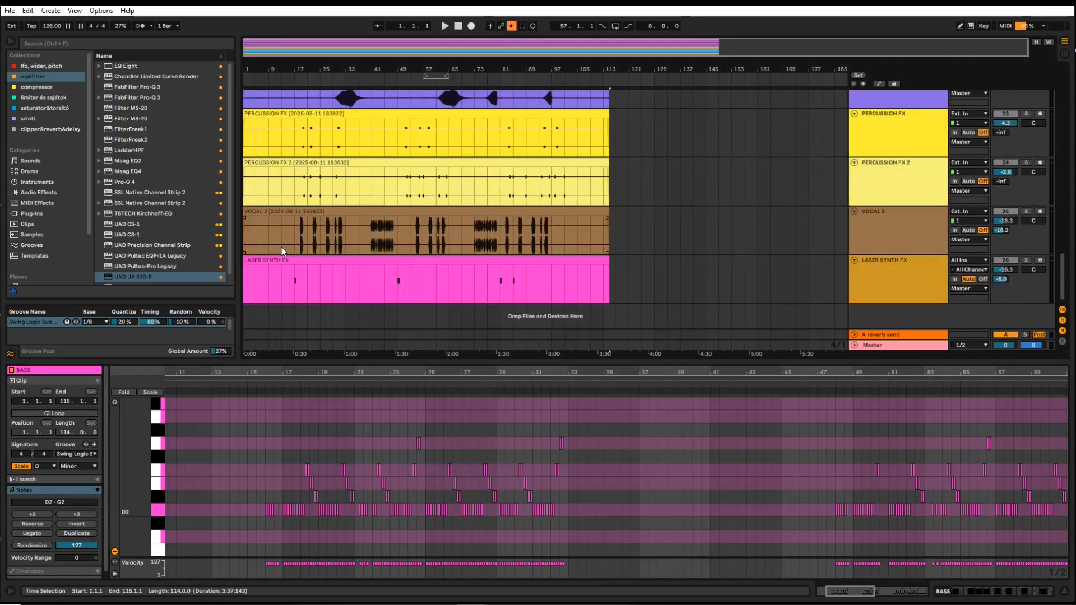
{"action": "scroll", "coordinate": [304, 244], "scroll_direction": "up", "scroll_amount": 8}
{"action": "scroll", "coordinate": [300, 251], "scroll_direction": "up", "scroll_amount": 8}
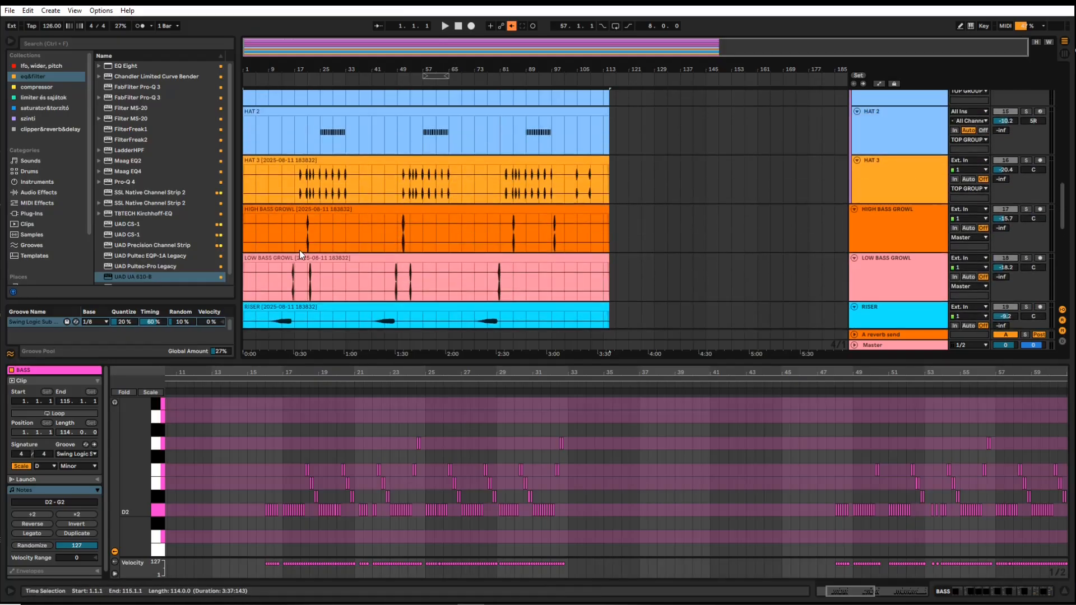
{"action": "scroll", "coordinate": [299, 246], "scroll_direction": "up", "scroll_amount": 4}
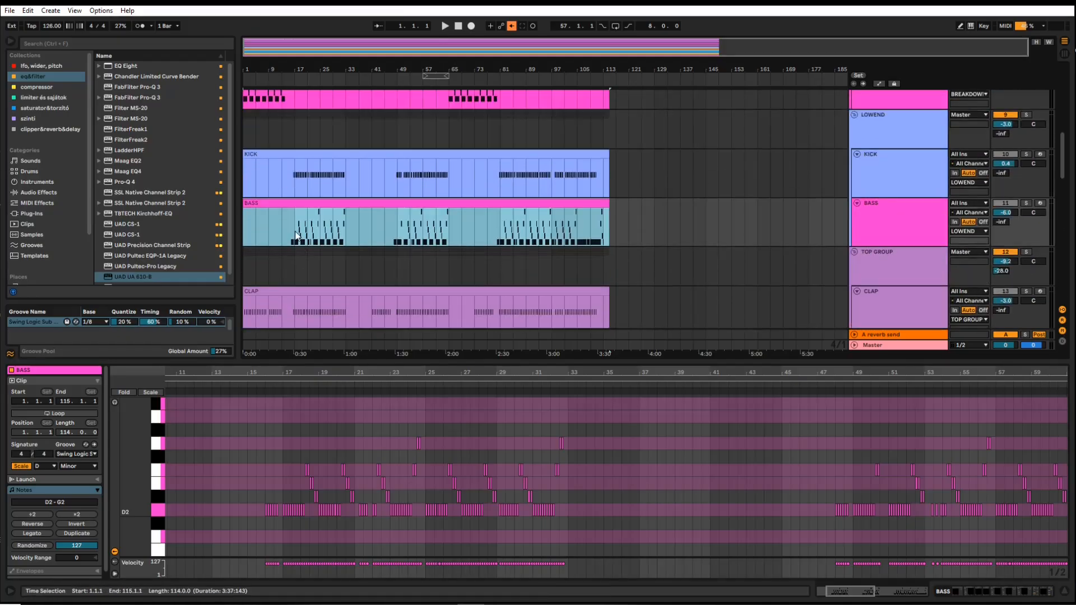
{"action": "scroll", "coordinate": [285, 228], "scroll_direction": "down", "scroll_amount": 2}
{"action": "scroll", "coordinate": [289, 232], "scroll_direction": "down", "scroll_amount": 8}
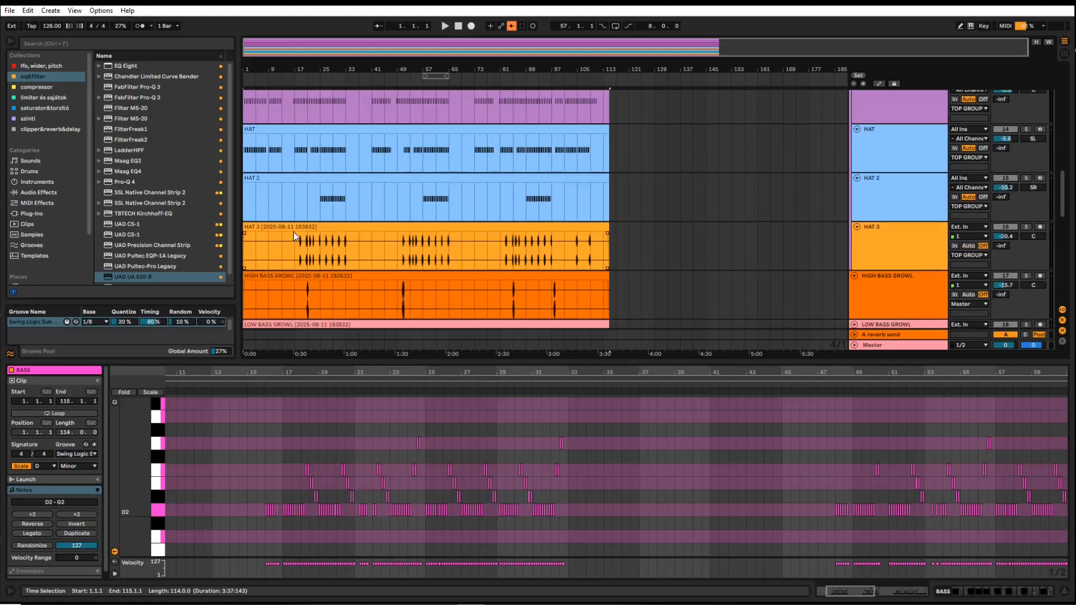
{"action": "scroll", "coordinate": [292, 237], "scroll_direction": "down", "scroll_amount": 3}
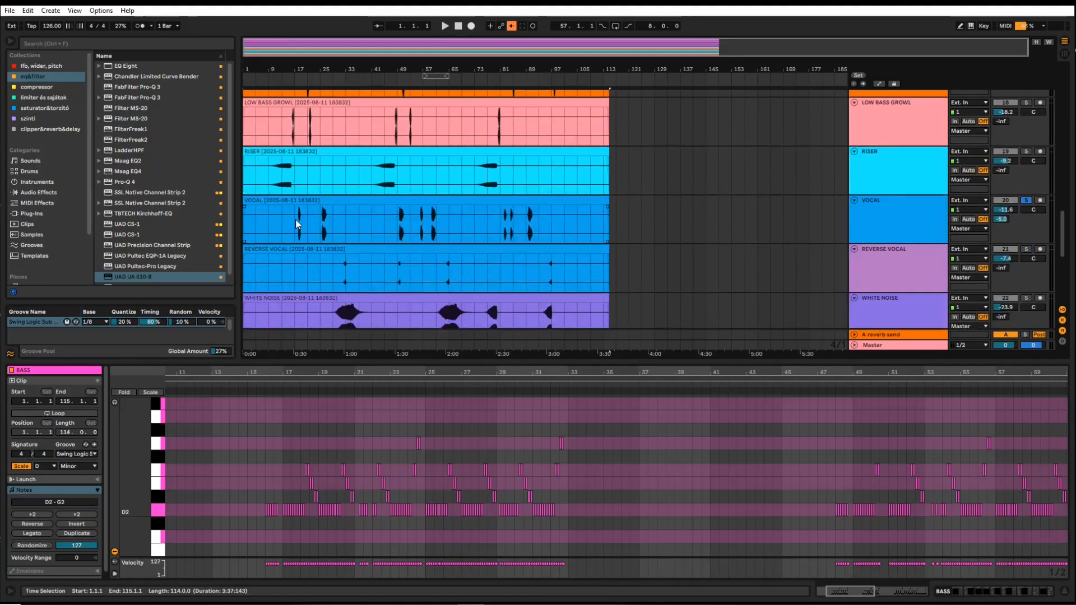
Step: Play the soloed VOCAL track's phrase from 18.2.1, show the track's device chain, and stop playback
{"action": "left_click", "coordinate": [294, 229]}
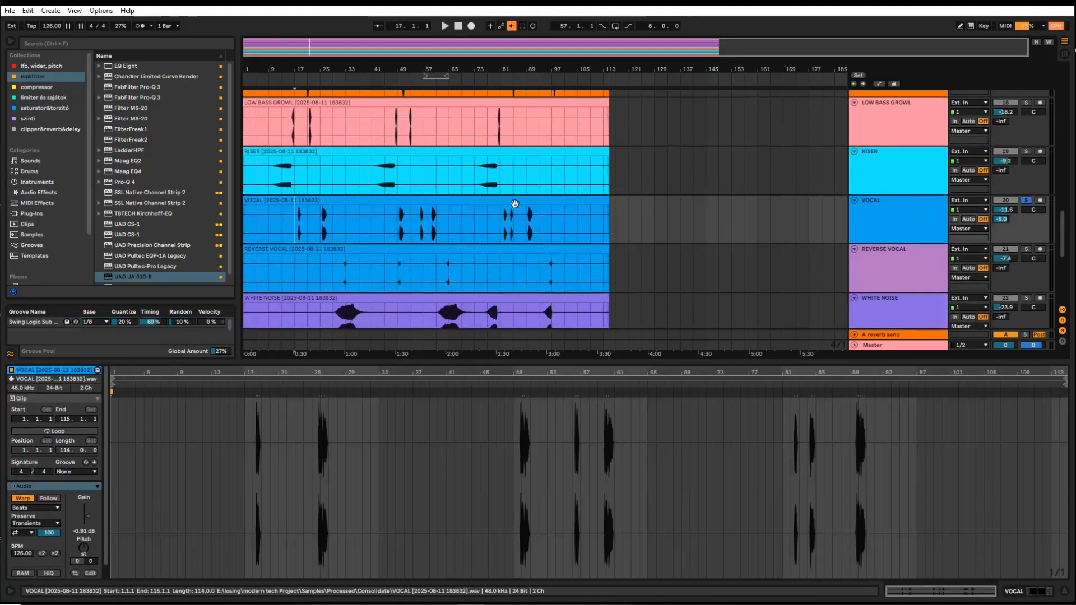
{"action": "scroll", "coordinate": [286, 217], "scroll_direction": "up", "scroll_amount": 5}
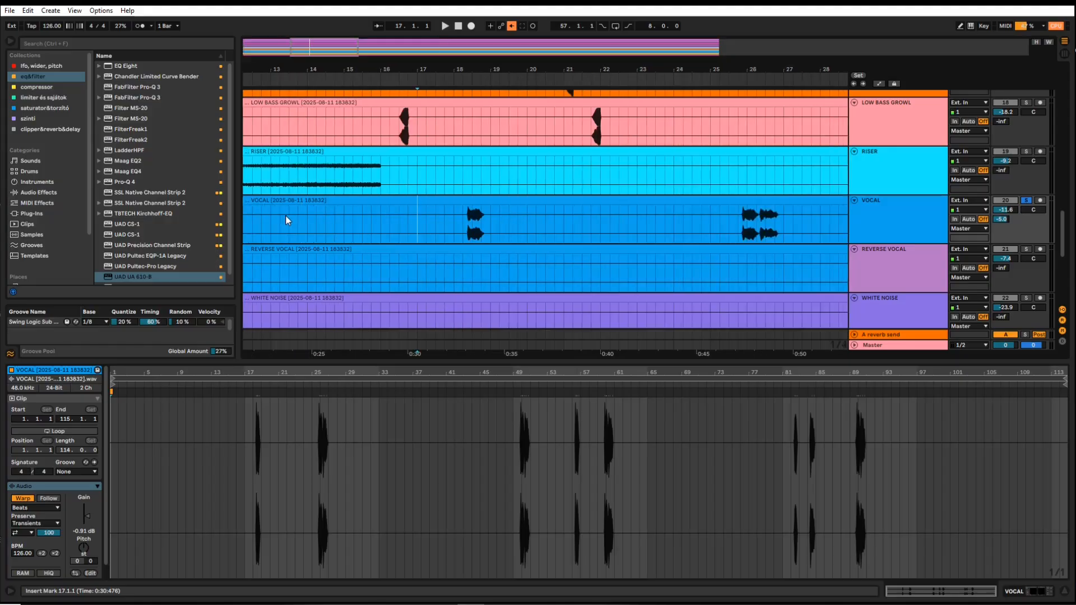
{"action": "left_click", "coordinate": [467, 218]}
{"action": "key", "text": "space"}
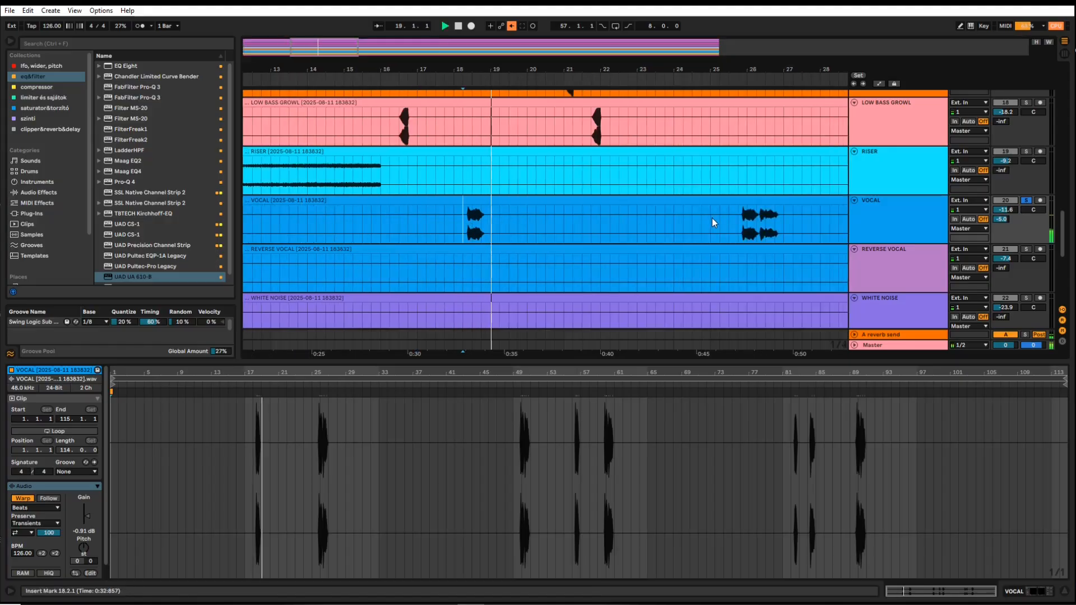
{"action": "scroll", "coordinate": [711, 223], "scroll_direction": "down", "scroll_amount": 5}
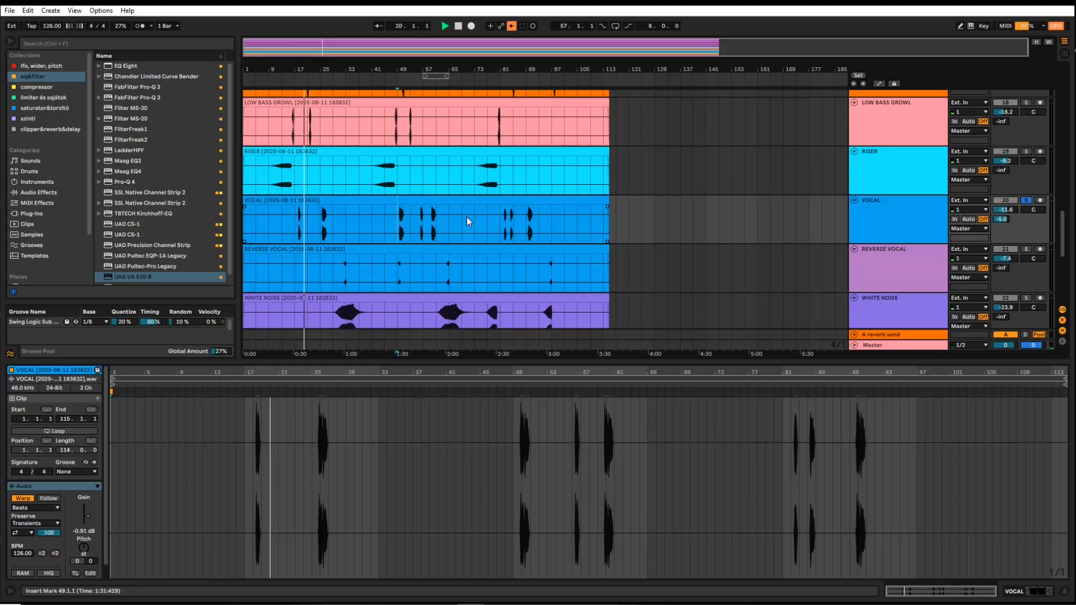
{"action": "left_click", "coordinate": [900, 224]}
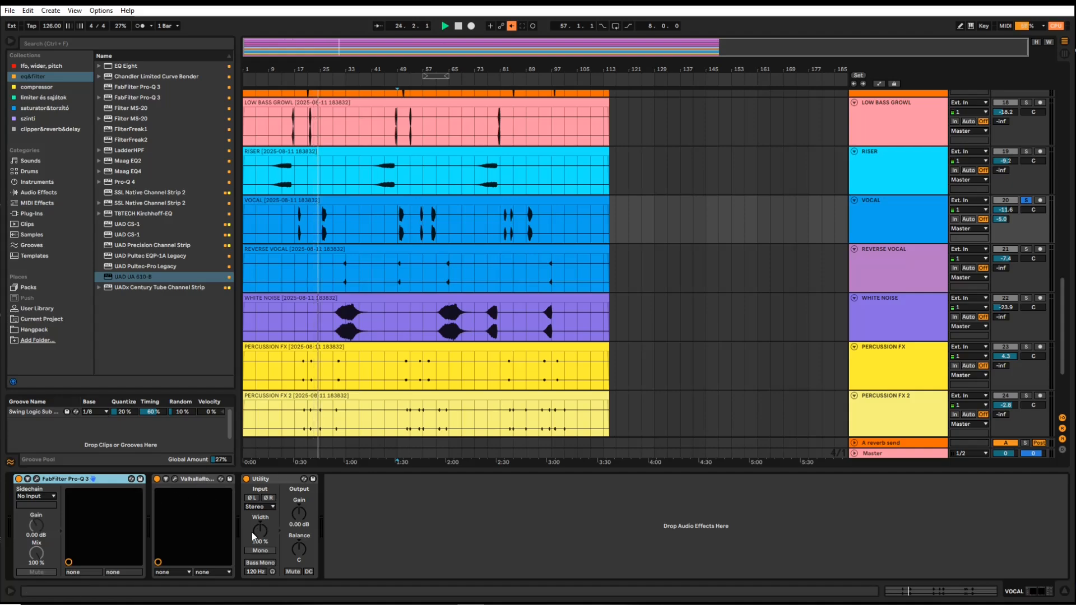
{"action": "key", "text": "space"}
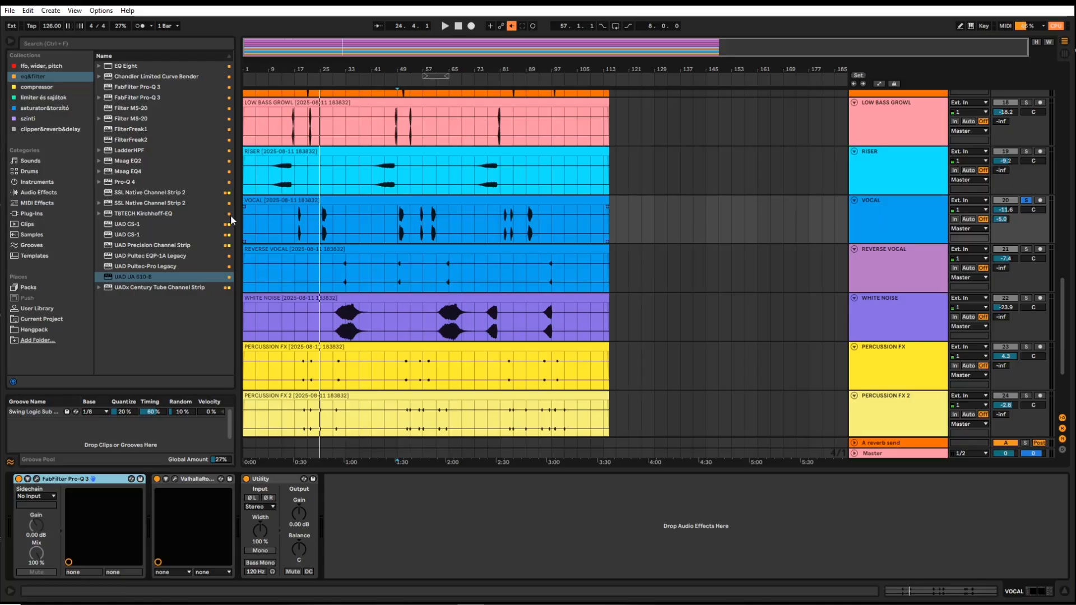
Step: Examine the FabFilter Pro-Q 3 curve on VOCAL while playing the phrase from 25.1.1, and close the plug-in window
{"action": "scroll", "coordinate": [286, 231], "scroll_direction": "up", "scroll_amount": 5}
{"action": "left_click_drag", "start_coordinate": [354, 221], "coordinate": [365, 227]}
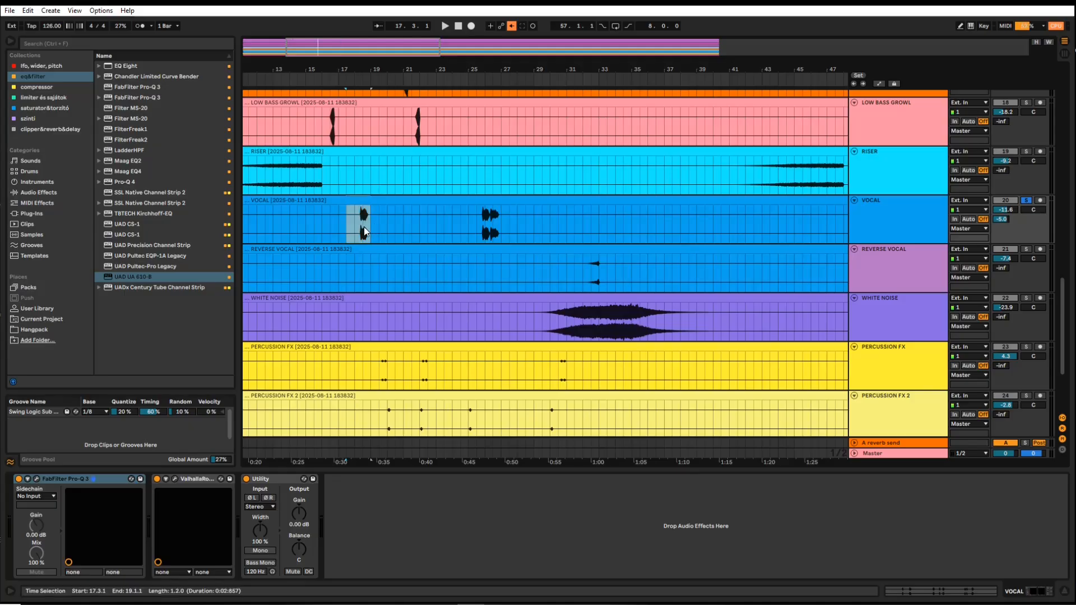
{"action": "left_click", "coordinate": [354, 227]}
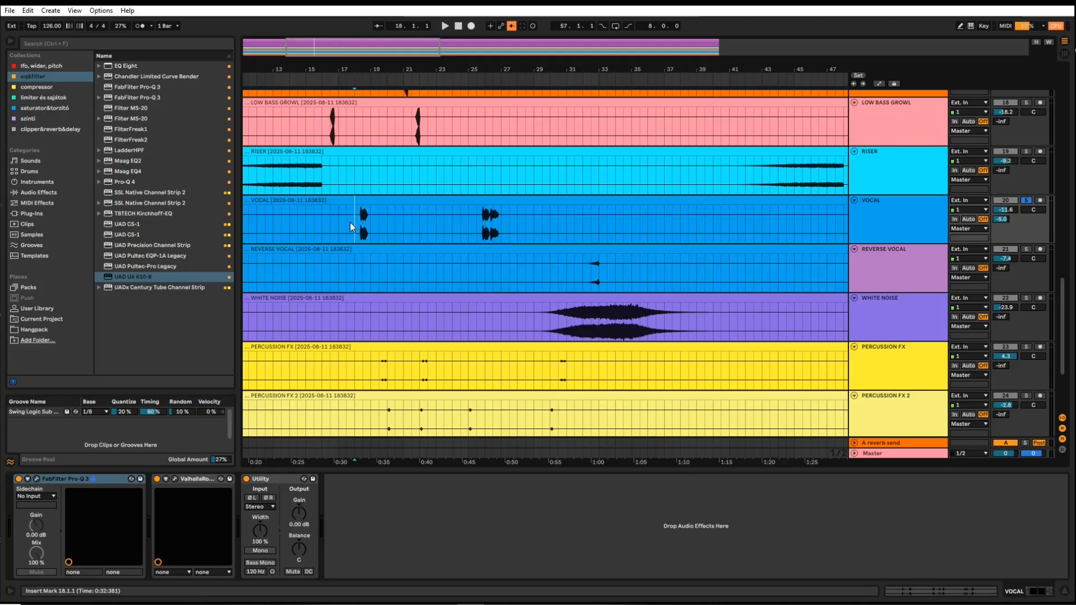
{"action": "scroll", "coordinate": [353, 224], "scroll_direction": "down", "scroll_amount": 4}
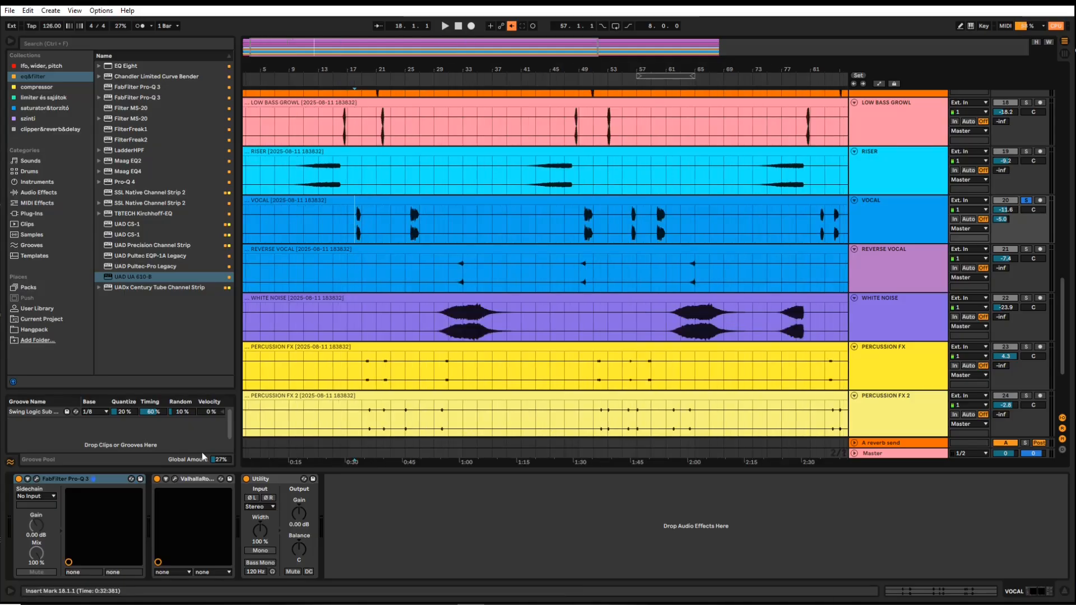
{"action": "left_click", "coordinate": [36, 479]}
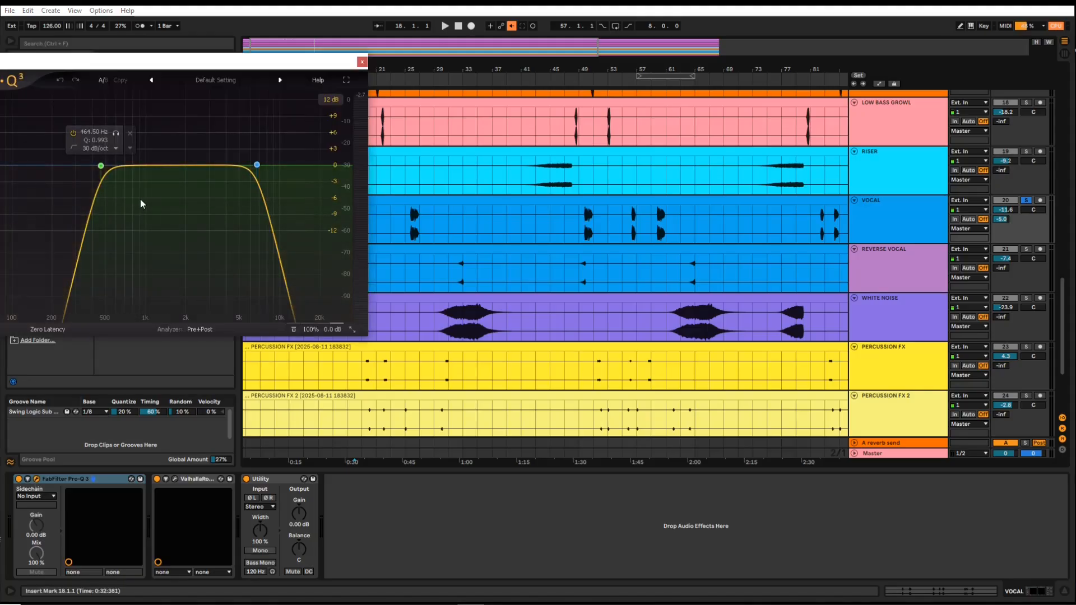
{"action": "left_click", "coordinate": [408, 232]}
{"action": "key", "text": "space"}
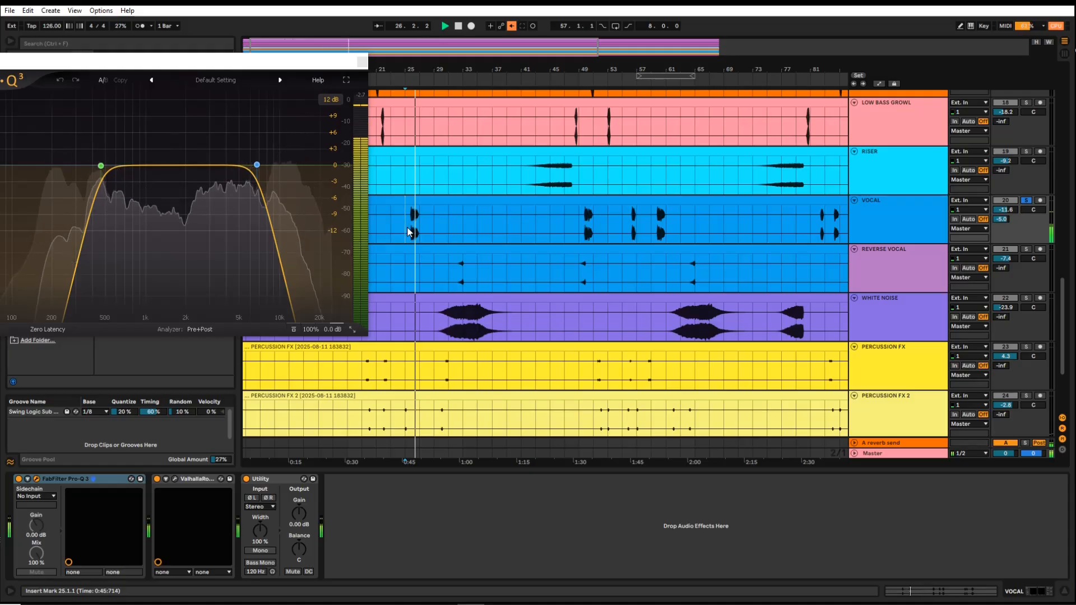
{"action": "key", "text": "space"}
{"action": "left_click", "coordinate": [363, 61]}
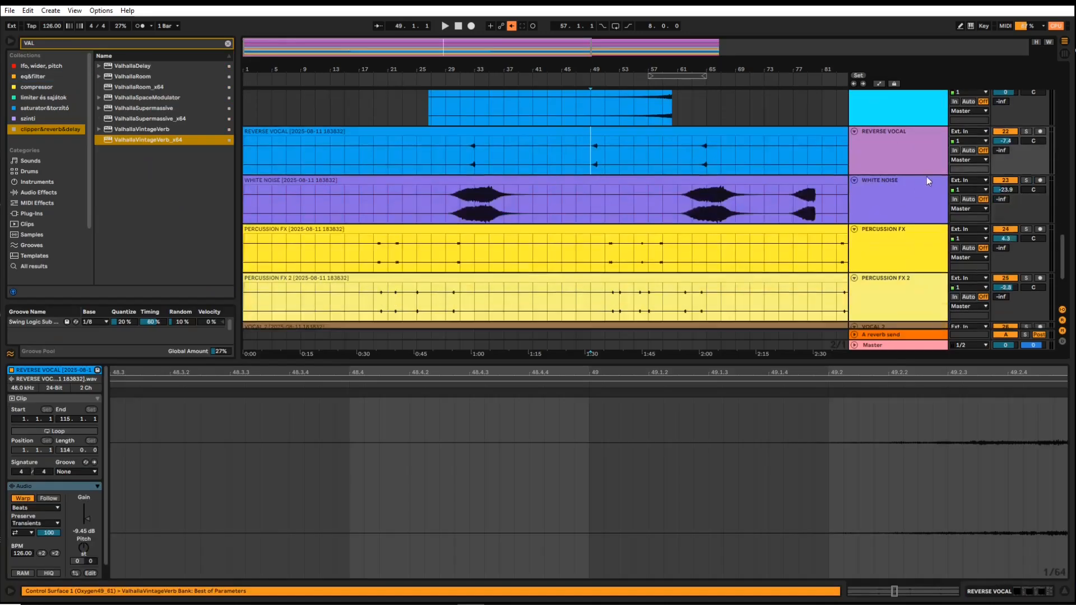
Step: Solo the REVERSE VOCAL track and play its swell from 49.1.1
{"action": "scroll", "coordinate": [925, 162], "scroll_direction": "up", "scroll_amount": 2}
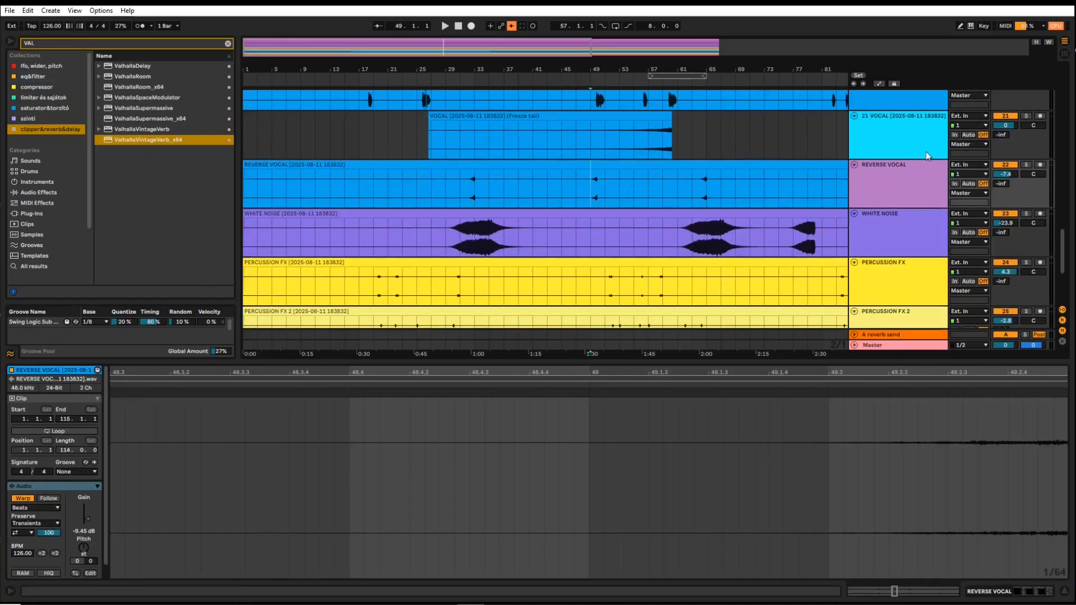
{"action": "left_click", "coordinate": [1028, 166]}
{"action": "key", "text": "space"}
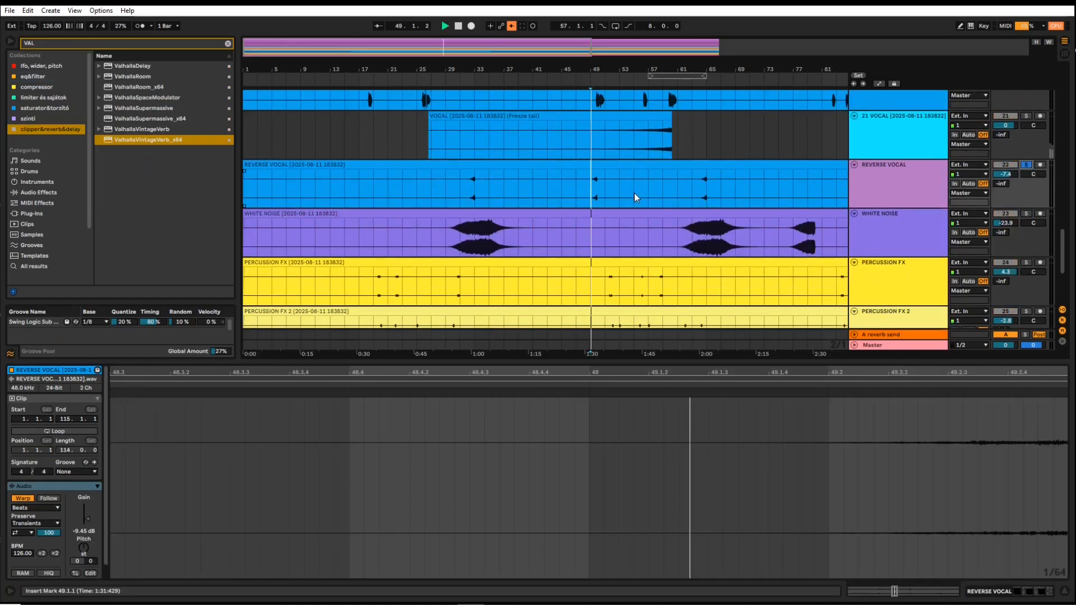
{"action": "scroll", "coordinate": [593, 189], "scroll_direction": "up", "scroll_amount": 3}
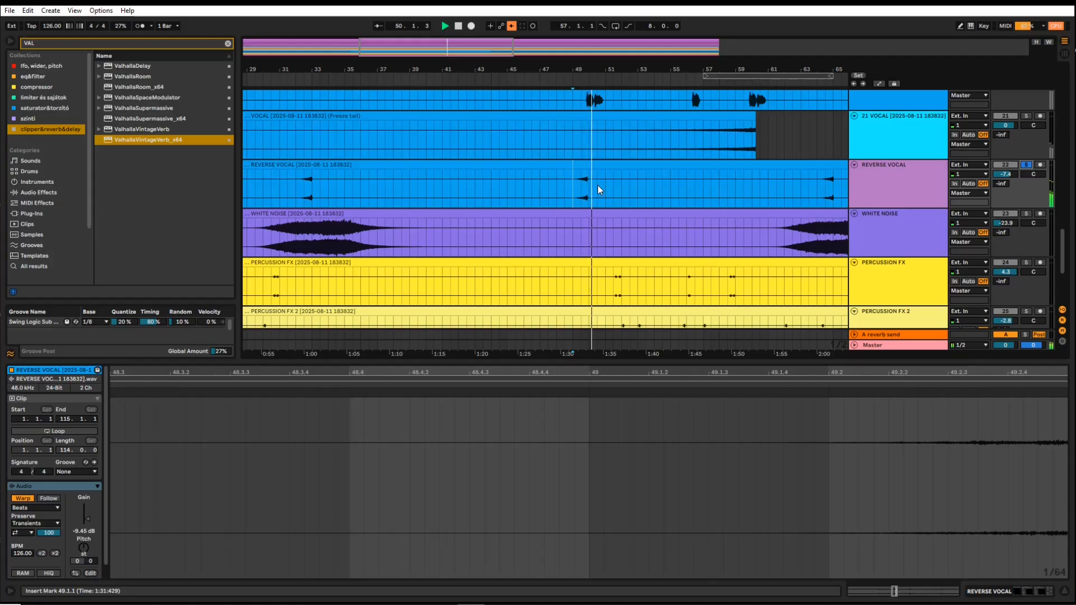
{"action": "key", "text": "space"}
Step: Select the REVERSE VOCAL swell from 49.2.3 to 49.4.3 and compare its end with the start of the VOCAL phrase
{"action": "scroll", "coordinate": [592, 188], "scroll_direction": "up", "scroll_amount": 3}
{"action": "scroll", "coordinate": [589, 189], "scroll_direction": "up", "scroll_amount": 10}
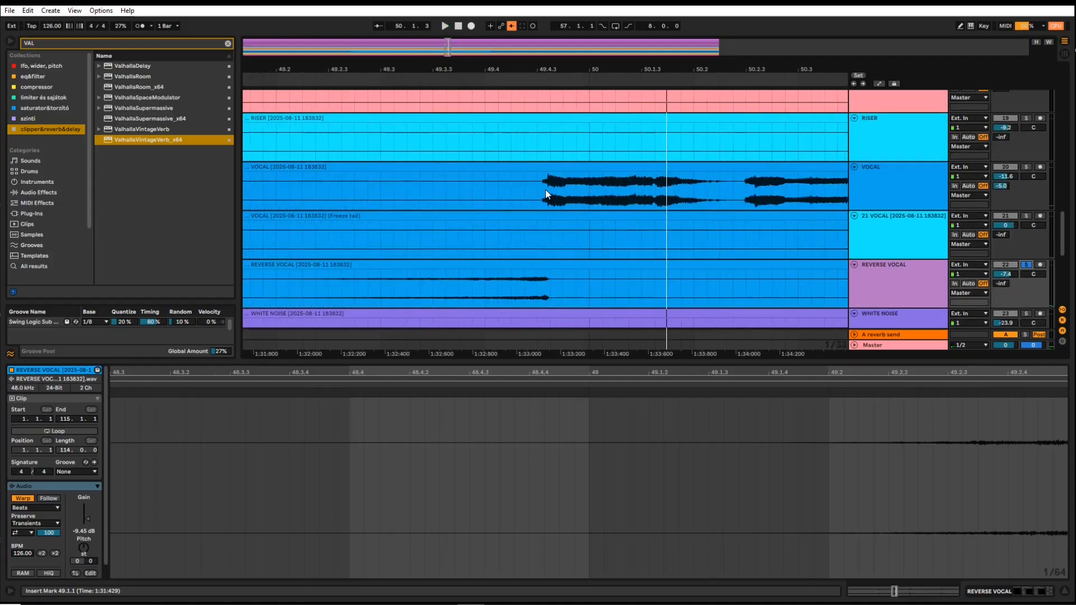
{"action": "left_click_drag", "start_coordinate": [336, 288], "coordinate": [549, 292]}
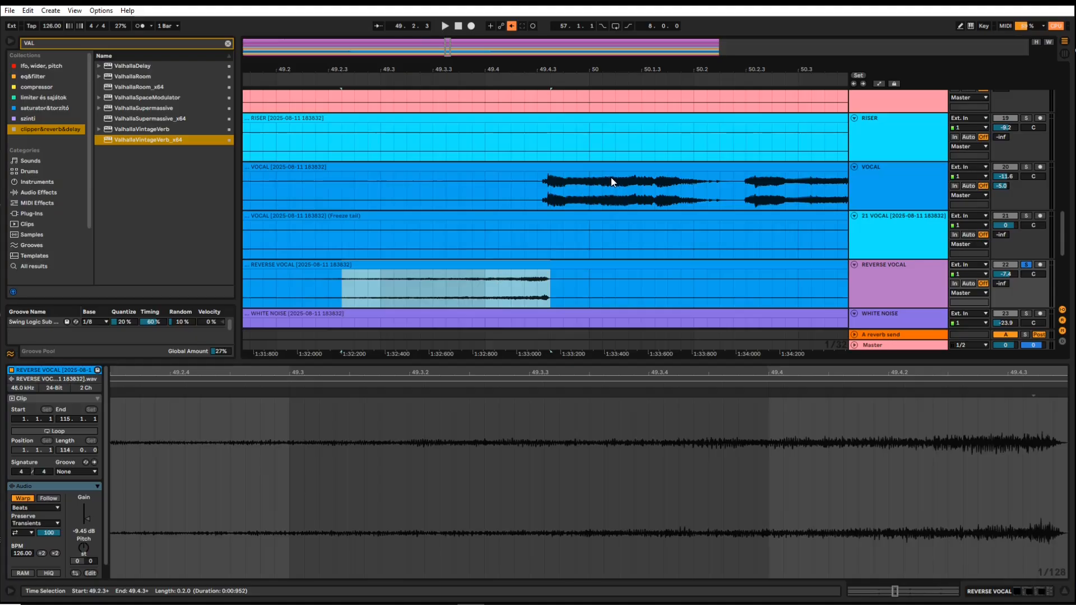
{"action": "scroll", "coordinate": [620, 187], "scroll_direction": "down", "scroll_amount": 3}
{"action": "left_click_drag", "start_coordinate": [736, 194], "coordinate": [670, 197]}
{"action": "scroll", "coordinate": [670, 197], "scroll_direction": "up", "scroll_amount": 3}
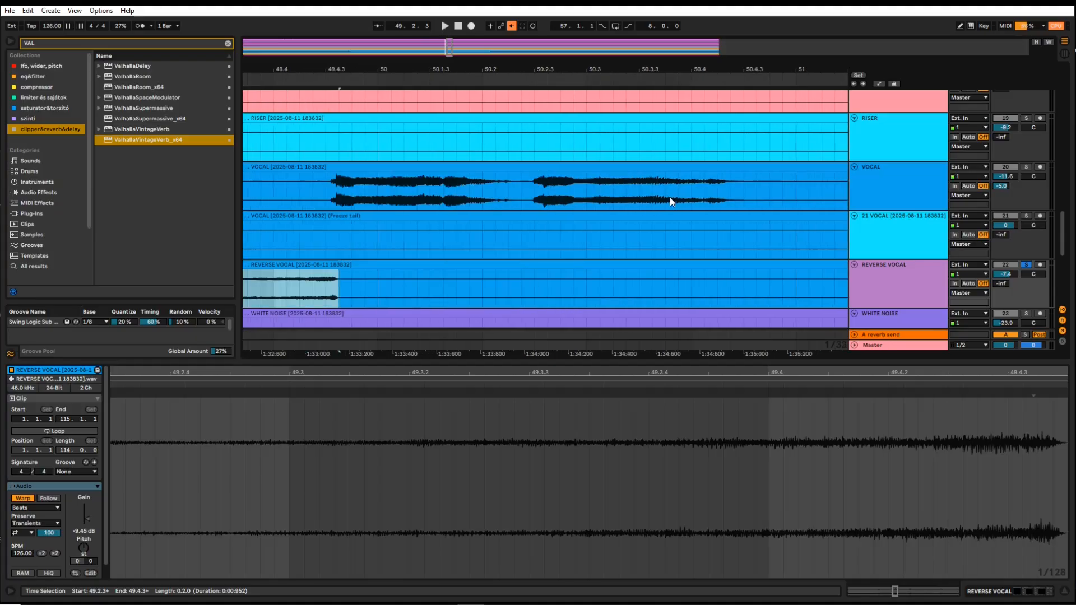
Step: Select the second part of the VOCAL phrase from 50.2.2 to 50.4.2 to examine its waveform
{"action": "scroll", "coordinate": [670, 198], "scroll_direction": "down", "scroll_amount": 5}
{"action": "left_click", "coordinate": [670, 190]}
{"action": "scroll", "coordinate": [670, 191], "scroll_direction": "up", "scroll_amount": 3}
{"action": "scroll", "coordinate": [670, 191], "scroll_direction": "up", "scroll_amount": 3}
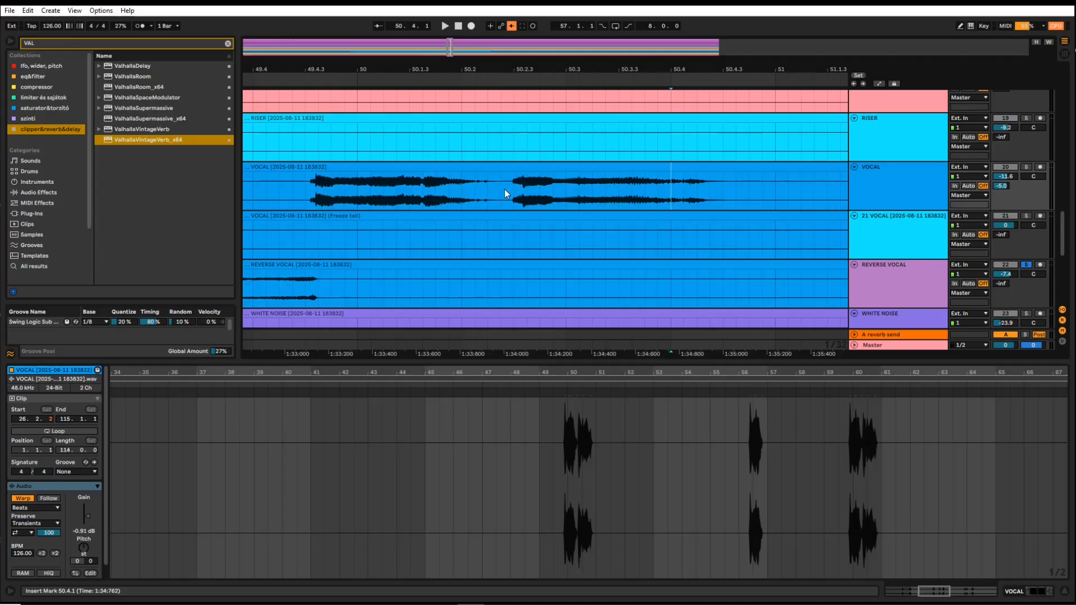
{"action": "left_click_drag", "start_coordinate": [502, 190], "coordinate": [707, 194]}
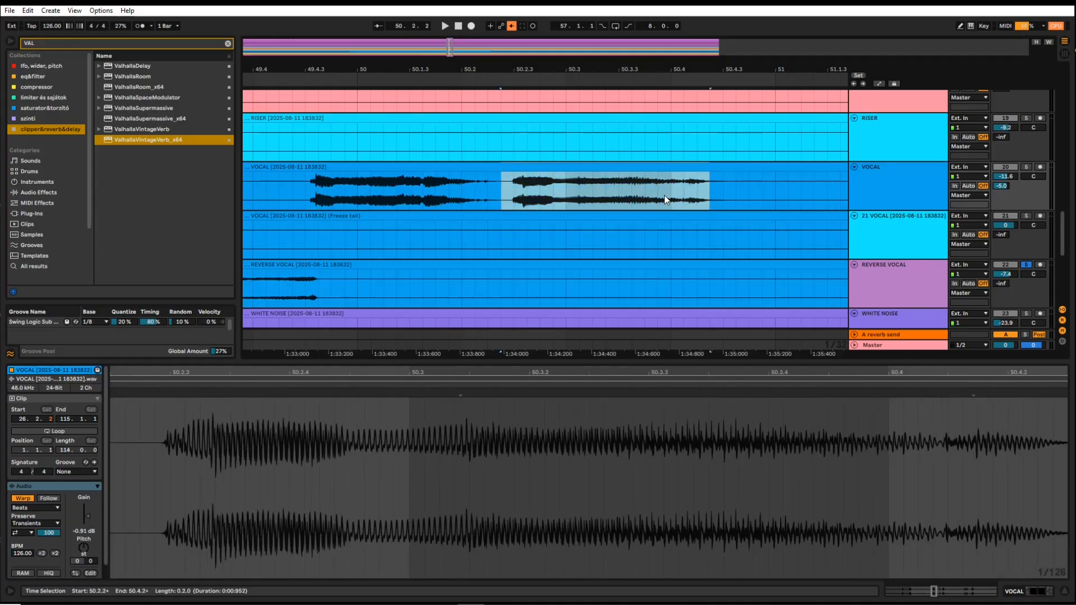
Step: Play from 50.3.1, move the solo from REVERSE VOCAL to VOCAL, and set the insert mark at 50.3.3
{"action": "scroll", "coordinate": [662, 195], "scroll_direction": "up", "scroll_amount": 3}
{"action": "scroll", "coordinate": [655, 195], "scroll_direction": "down", "scroll_amount": 5}
{"action": "left_click", "coordinate": [606, 195]}
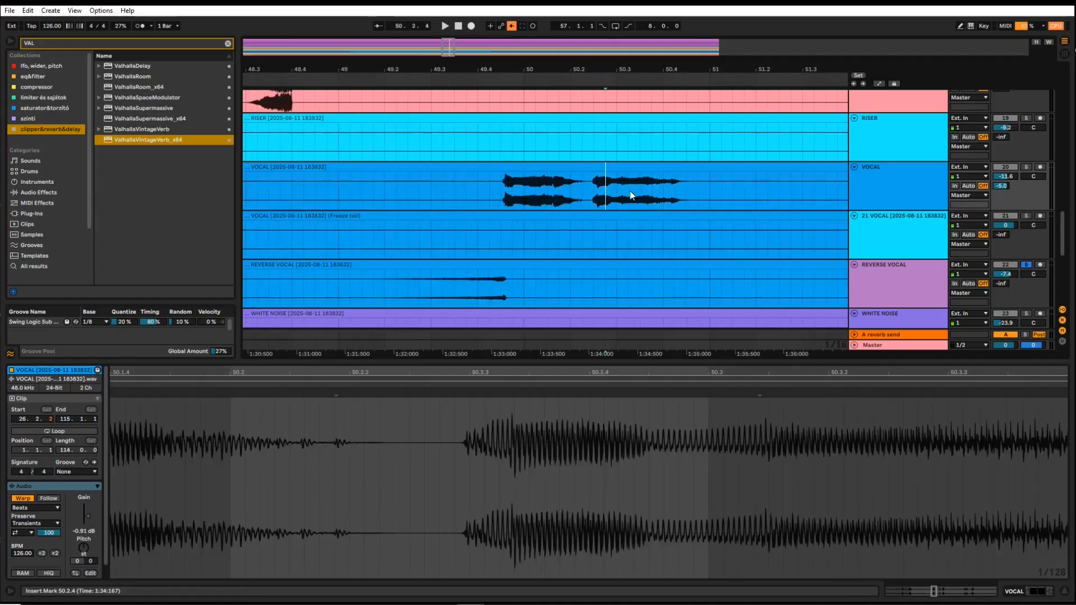
{"action": "left_click", "coordinate": [618, 195]}
{"action": "key", "text": "space"}
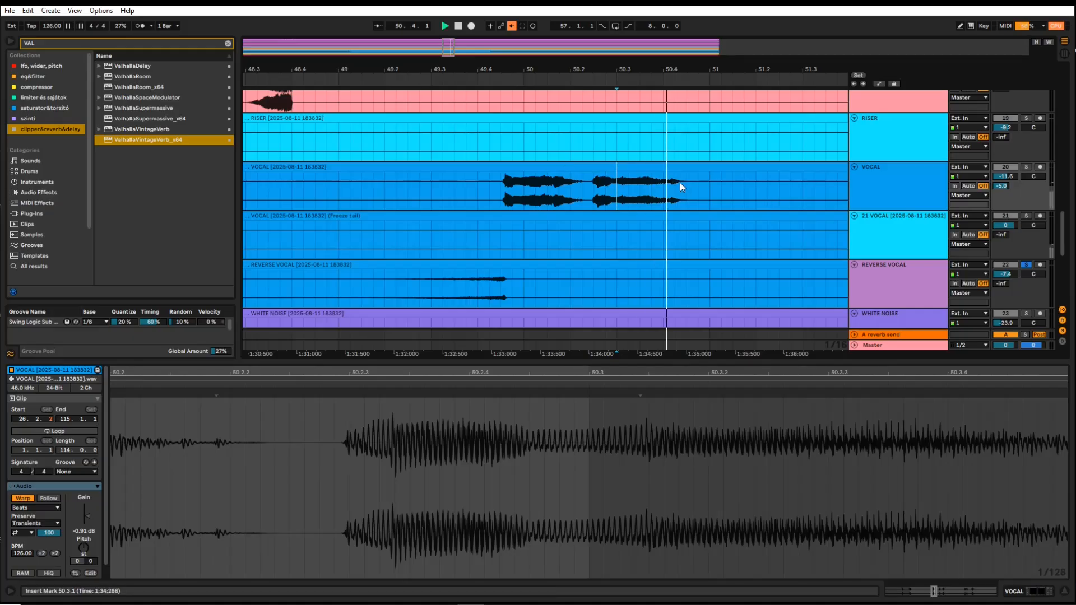
{"action": "left_click", "coordinate": [1026, 166]}
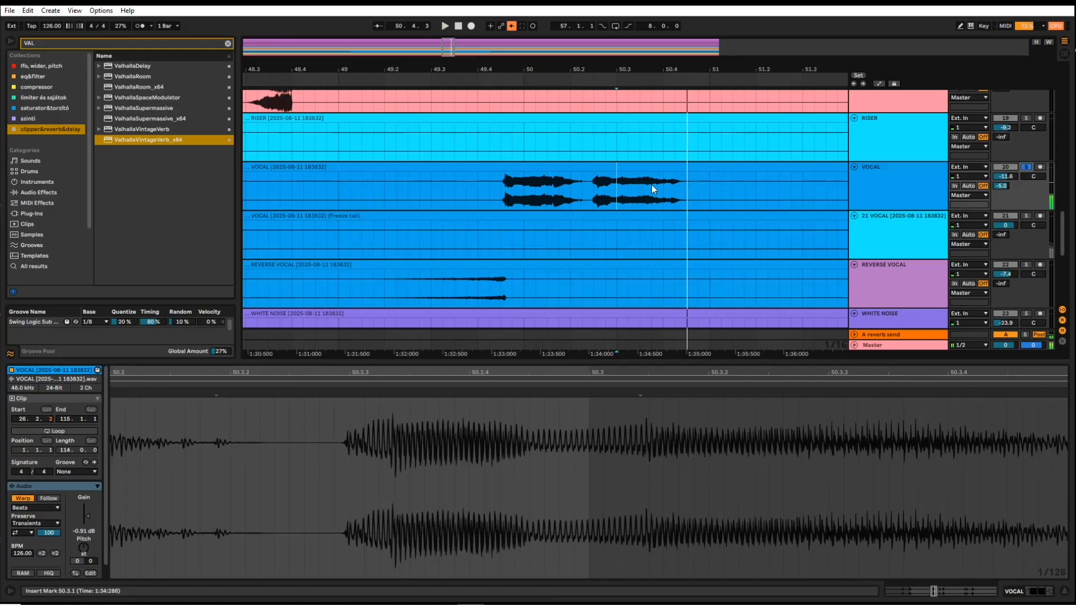
{"action": "left_click", "coordinate": [639, 193]}
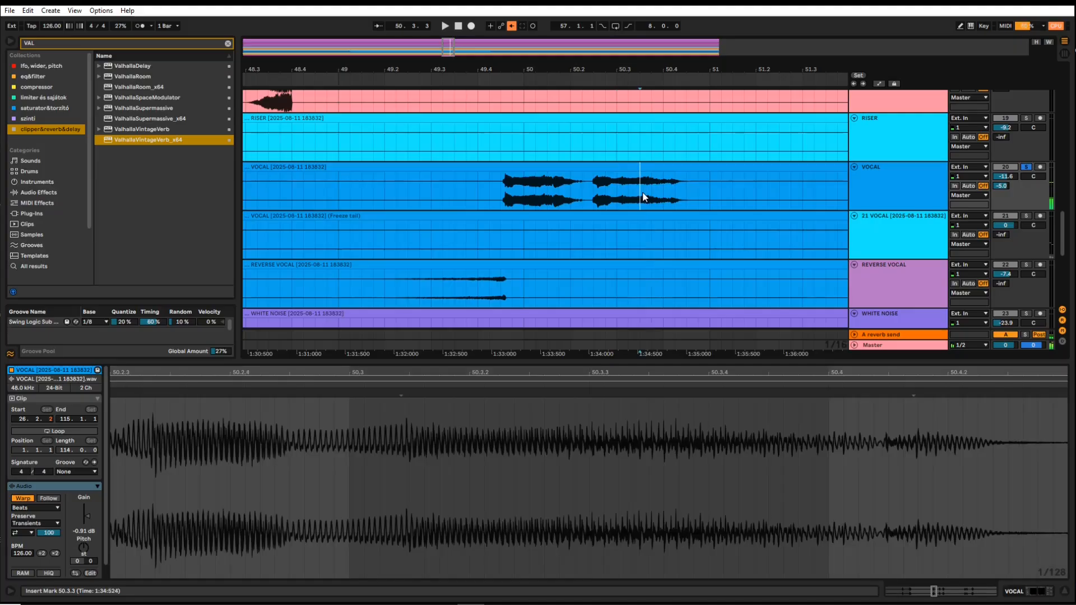
Step: Duplicate the VOCAL track and show the device chain of the original VOCAL track
{"action": "left_click", "coordinate": [888, 191]}
{"action": "right_click", "coordinate": [887, 192]}
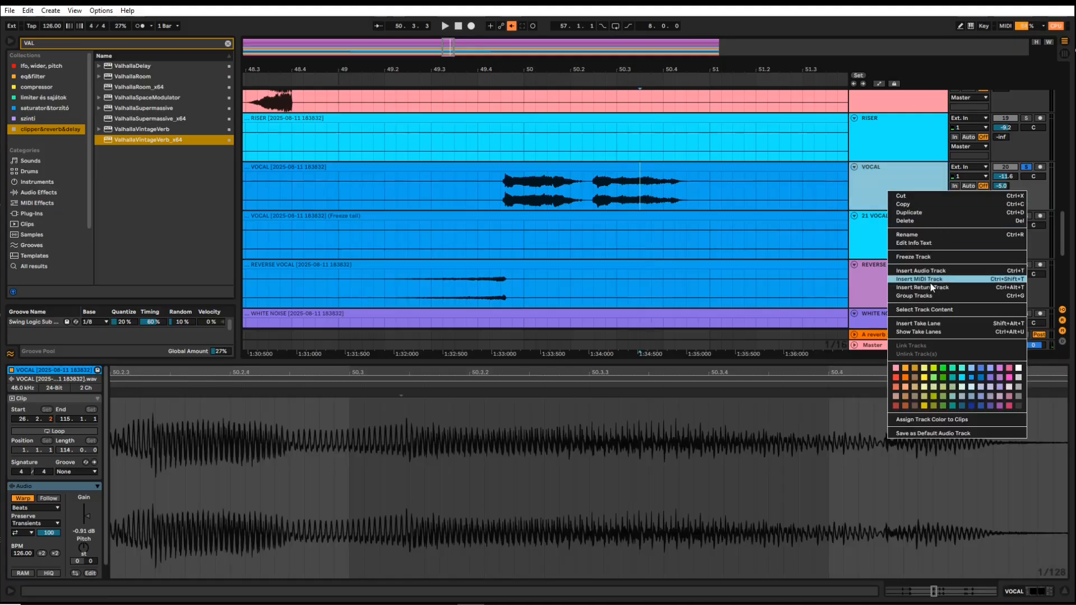
{"action": "left_click", "coordinate": [923, 212]}
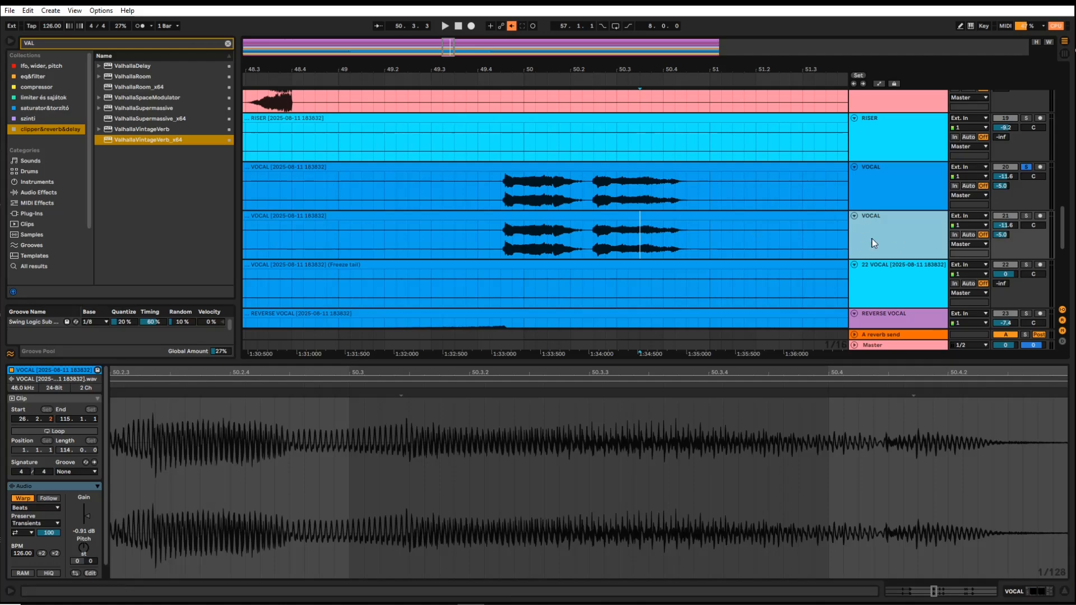
{"action": "left_click", "coordinate": [883, 187]}
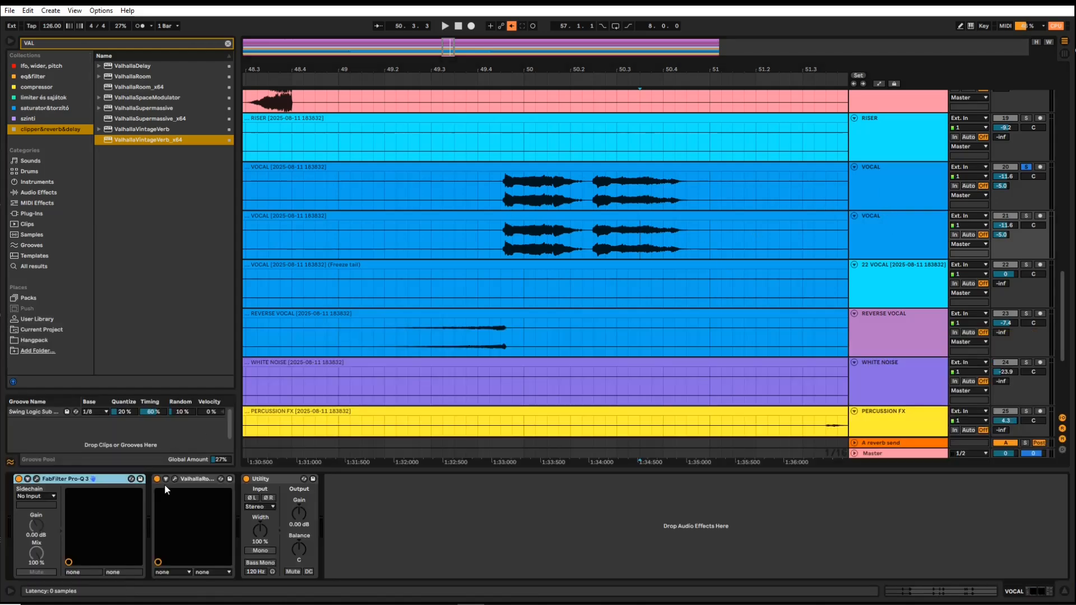
{"action": "left_click", "coordinate": [879, 191]}
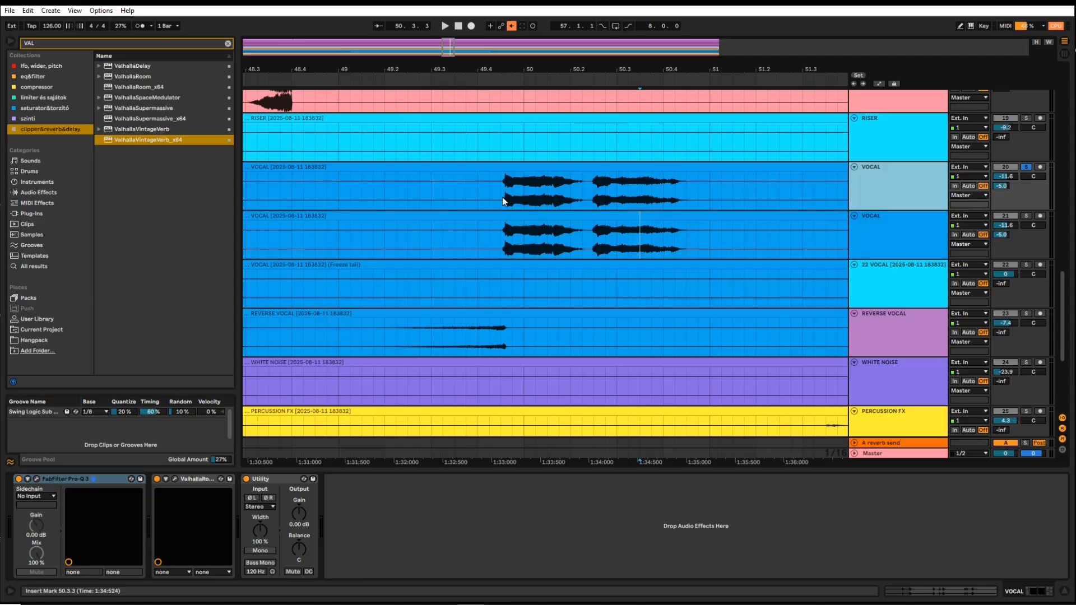
Step: Insert a new audio track directly below the duplicated VOCAL track
{"action": "scroll", "coordinate": [513, 218], "scroll_direction": "down", "scroll_amount": 12}
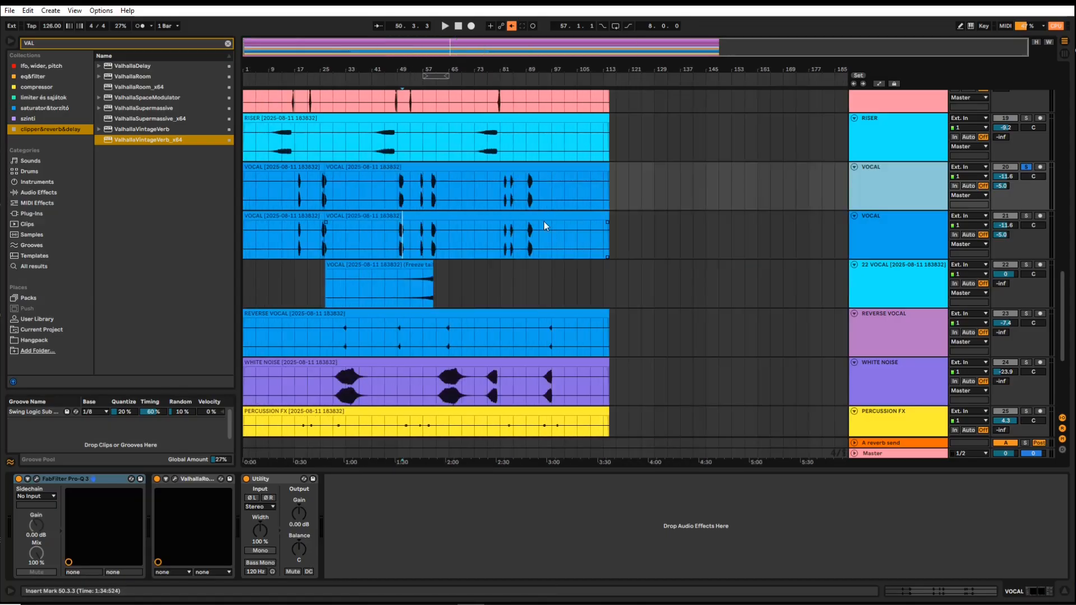
{"action": "scroll", "coordinate": [433, 234], "scroll_direction": "up", "scroll_amount": 12}
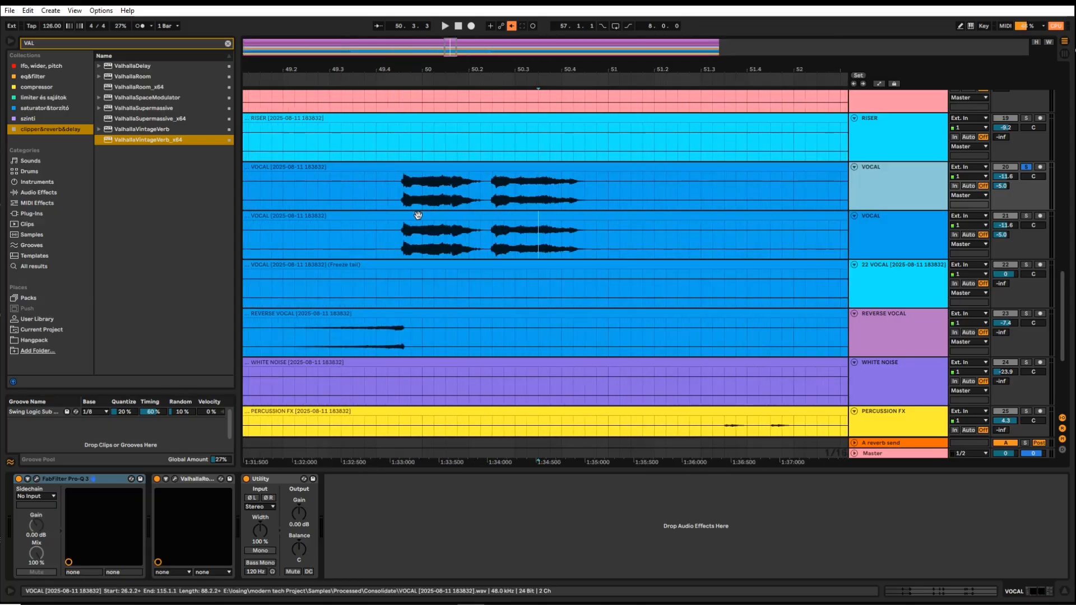
{"action": "scroll", "coordinate": [414, 224], "scroll_direction": "up", "scroll_amount": 3}
{"action": "left_click", "coordinate": [887, 246]}
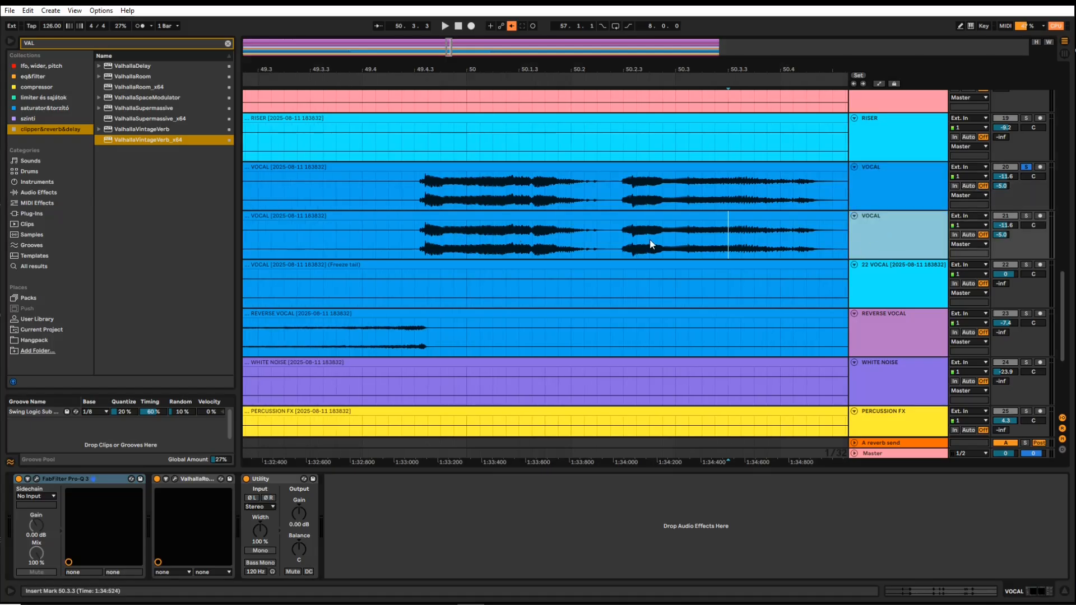
{"action": "left_click_drag", "start_coordinate": [729, 241], "coordinate": [740, 241]}
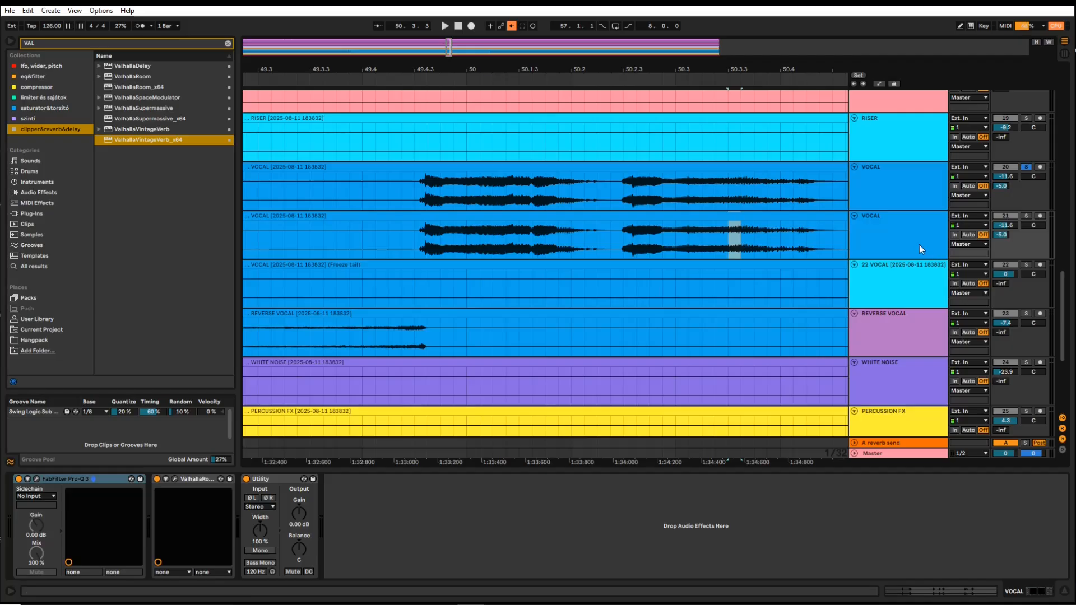
{"action": "right_click", "coordinate": [908, 254]}
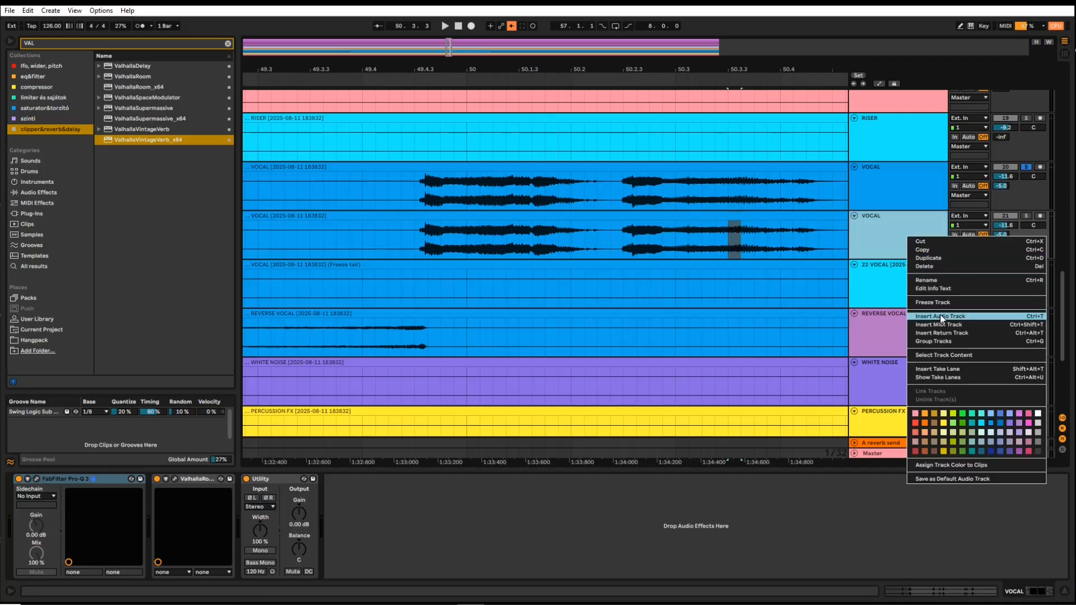
{"action": "key", "text": "Escape"}
{"action": "key", "text": "ctrl+t"}
Step: Solo the duplicated VOCAL track, play it, and move its slice from 50.3.2 to 50.3.3 onto the new audio track
{"action": "left_click_drag", "start_coordinate": [728, 247], "coordinate": [741, 247]}
{"action": "key", "text": "space"}
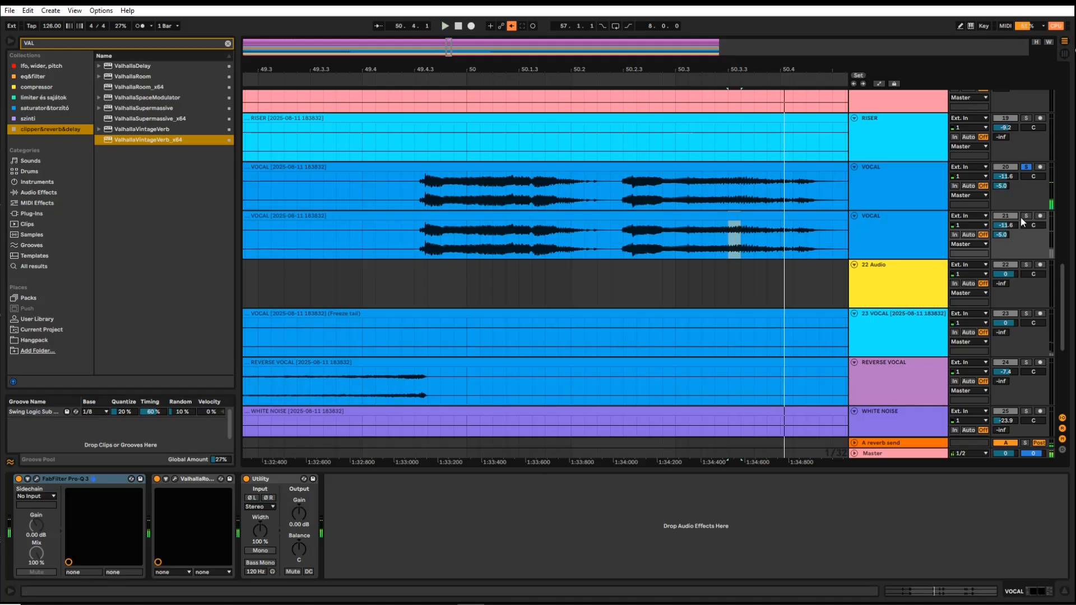
{"action": "left_click", "coordinate": [714, 241]}
{"action": "left_click", "coordinate": [701, 235]}
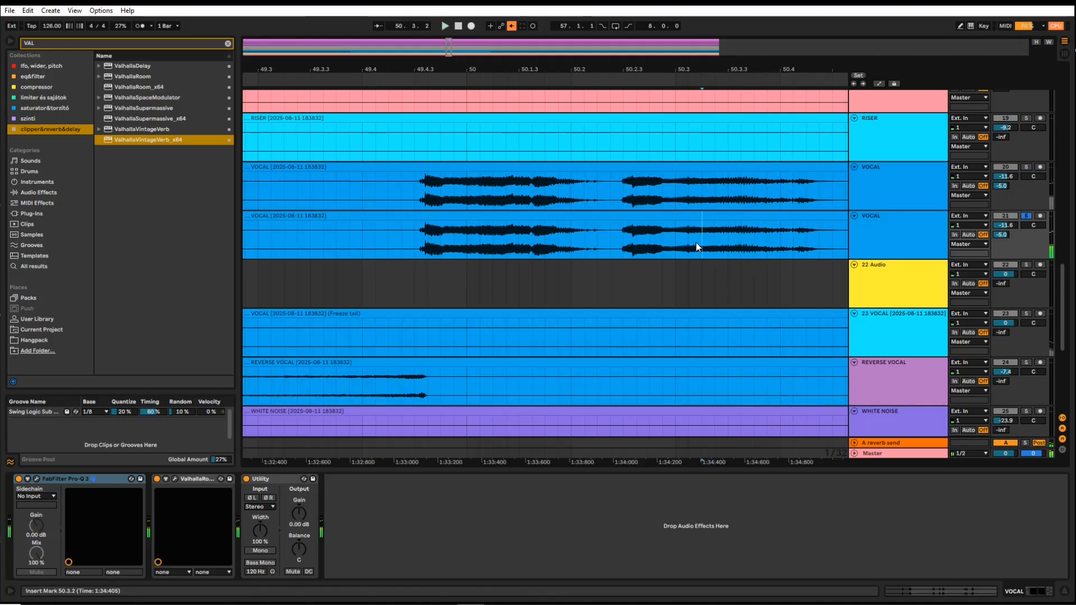
{"action": "left_click_drag", "start_coordinate": [701, 232], "coordinate": [705, 289]}
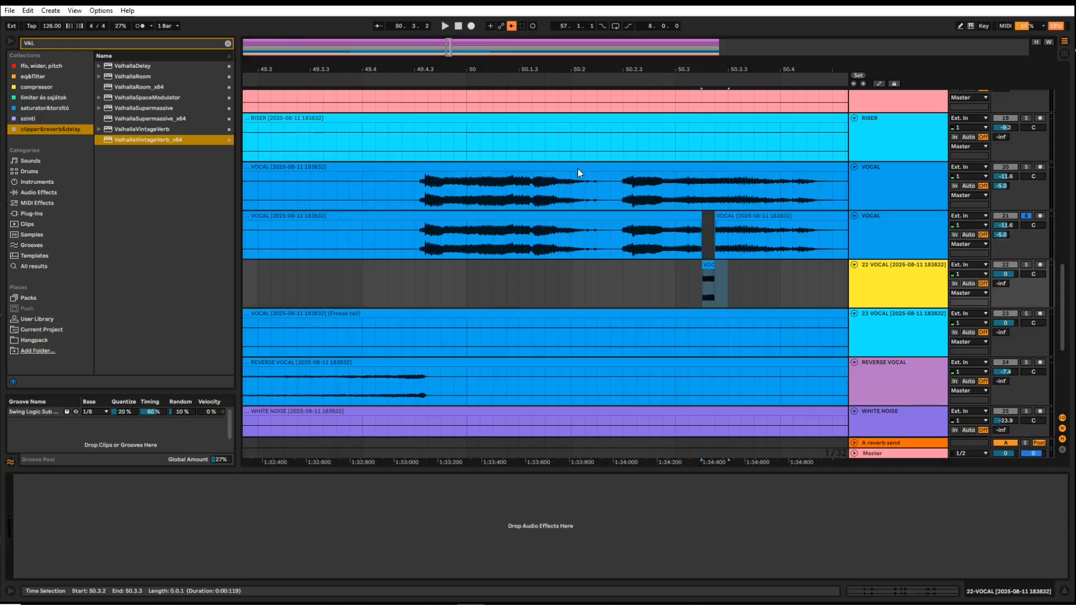
Step: Load ValhallaVintageVerb_x64 on the slice's track and place its plug-in window clear of the device chain
{"action": "left_click_drag", "start_coordinate": [136, 142], "coordinate": [269, 518]}
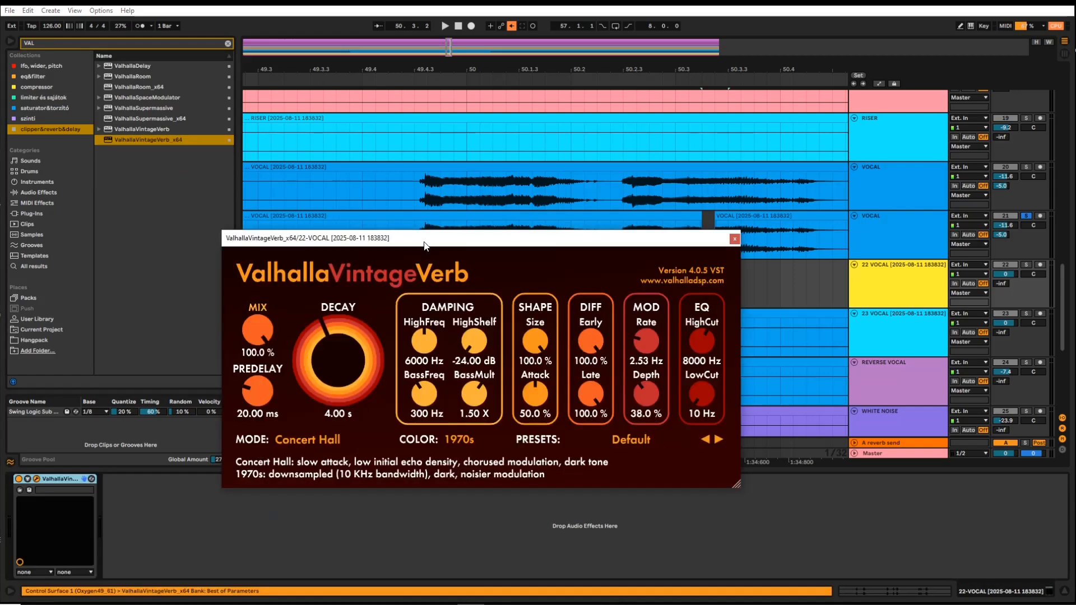
{"action": "left_click_drag", "start_coordinate": [424, 245], "coordinate": [429, 176]}
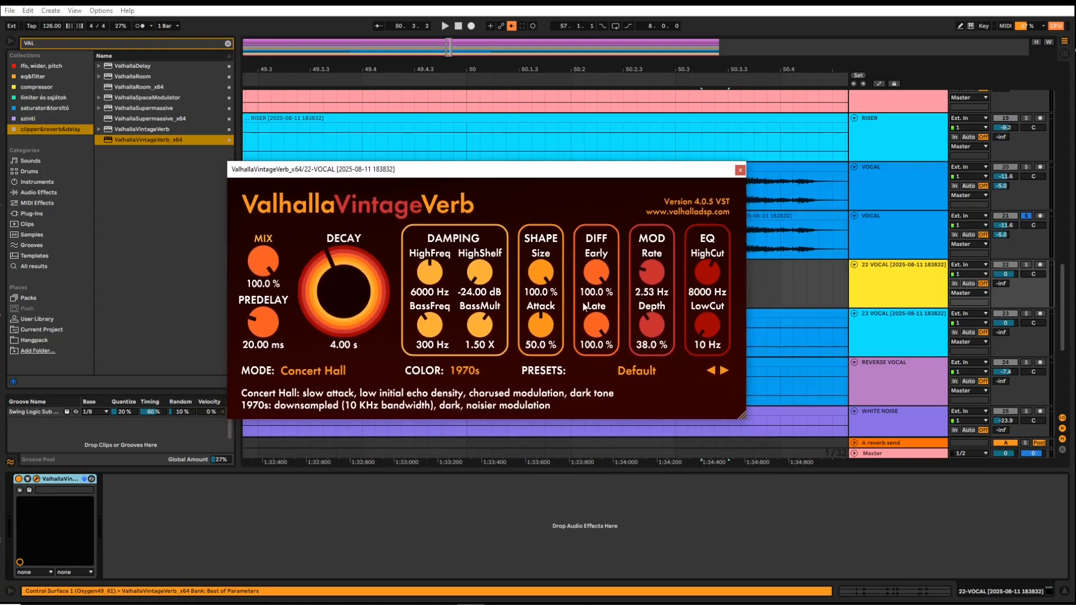
{"action": "left_click_drag", "start_coordinate": [589, 173], "coordinate": [673, 155]}
Step: Set the reverb's LowCut to 310 Hz, Size to 36 %, Decay to 44.26 s and Mix to 89.2 %, and close its window
{"action": "left_click_drag", "start_coordinate": [789, 326], "coordinate": [784, 316]}
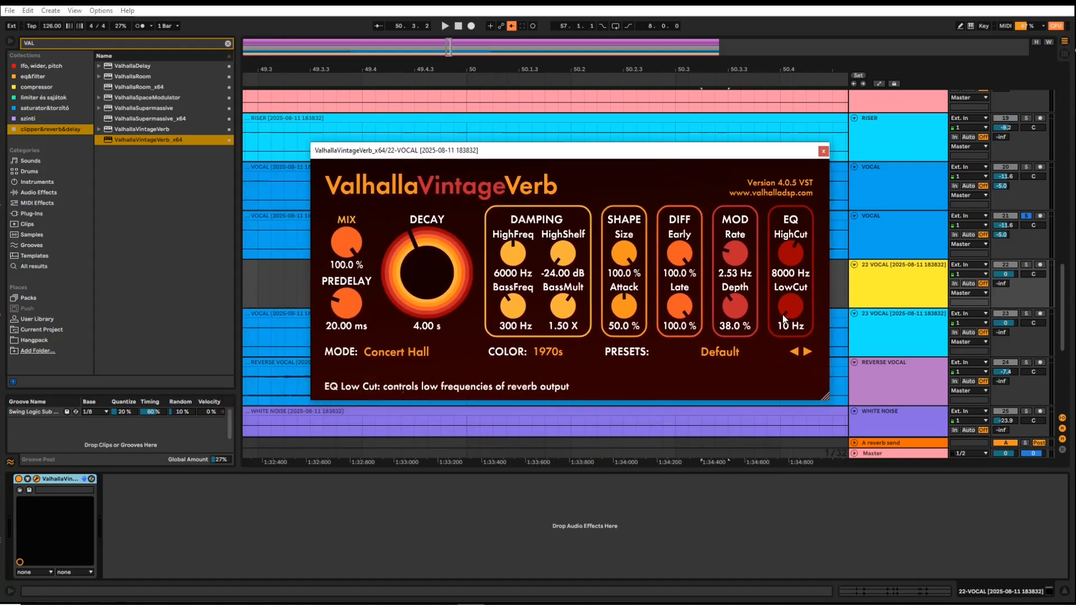
{"action": "mouse_move", "coordinate": [777, 268]}
{"action": "left_mouse_down"}
{"action": "mouse_move", "coordinate": [765, 295]}
{"action": "mouse_move", "coordinate": [764, 275]}
{"action": "mouse_move", "coordinate": [765, 285]}
{"action": "left_mouse_up"}
{"action": "left_click_drag", "start_coordinate": [622, 250], "coordinate": [650, 337]}
{"action": "left_click_drag", "start_coordinate": [415, 296], "coordinate": [429, 233]}
{"action": "mouse_move", "coordinate": [342, 247]}
{"action": "left_mouse_down"}
{"action": "mouse_move", "coordinate": [356, 266]}
{"action": "mouse_move", "coordinate": [351, 240]}
{"action": "left_mouse_up"}
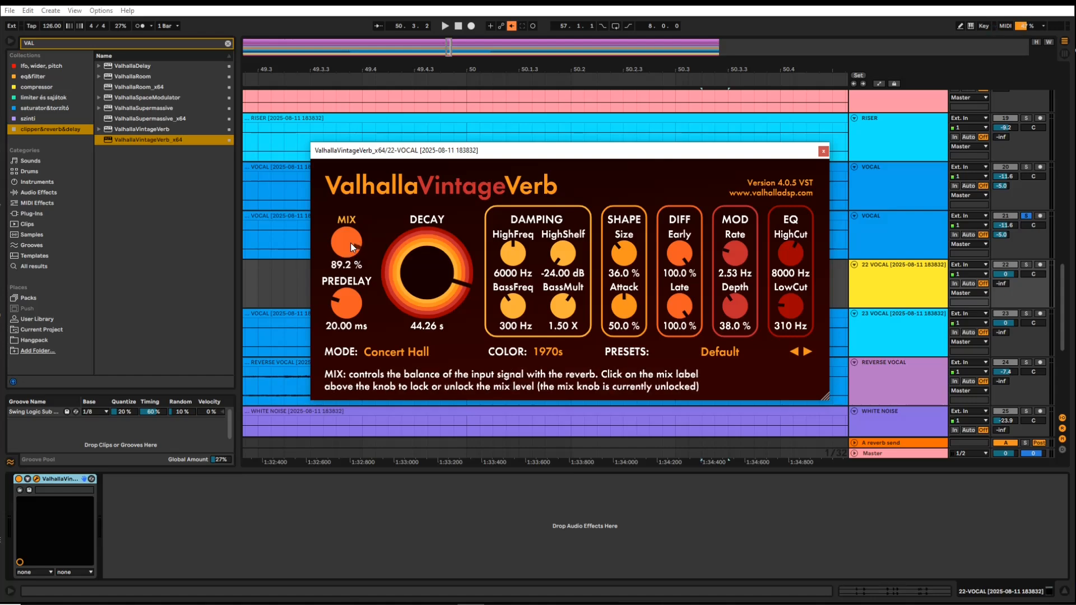
{"action": "left_click", "coordinate": [823, 150]}
Step: Freeze the track that holds the vocal slice and the reverb
{"action": "left_click", "coordinate": [895, 273]}
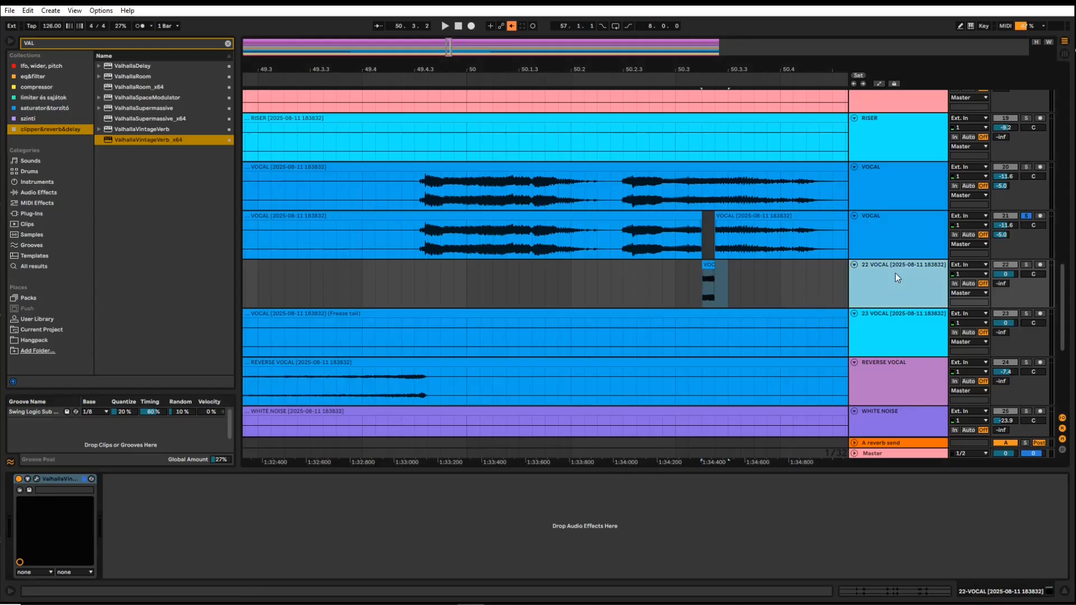
{"action": "right_click", "coordinate": [875, 284]}
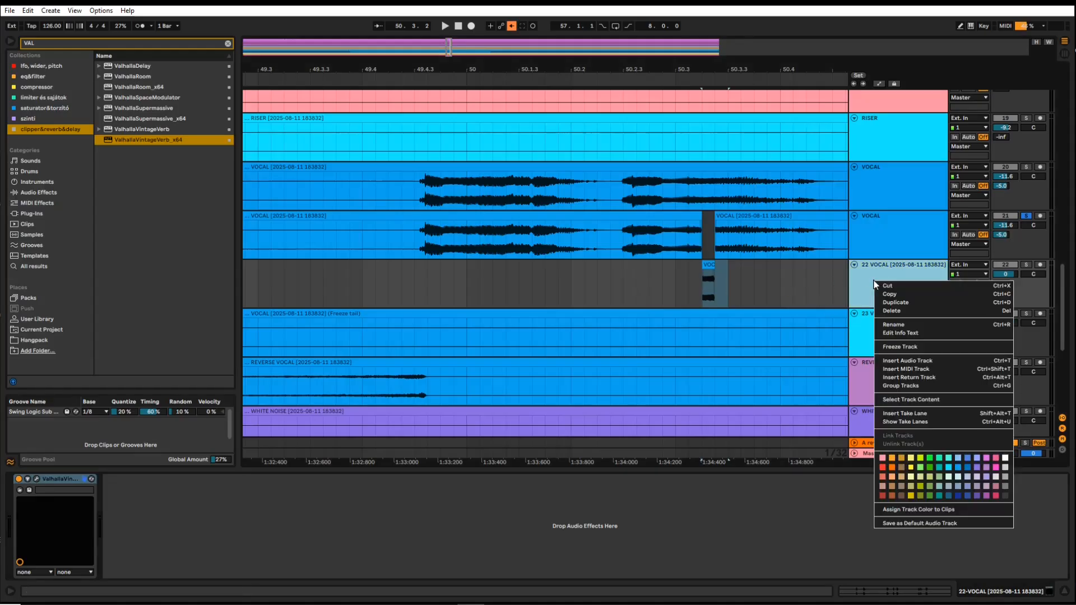
{"action": "left_click", "coordinate": [904, 347]}
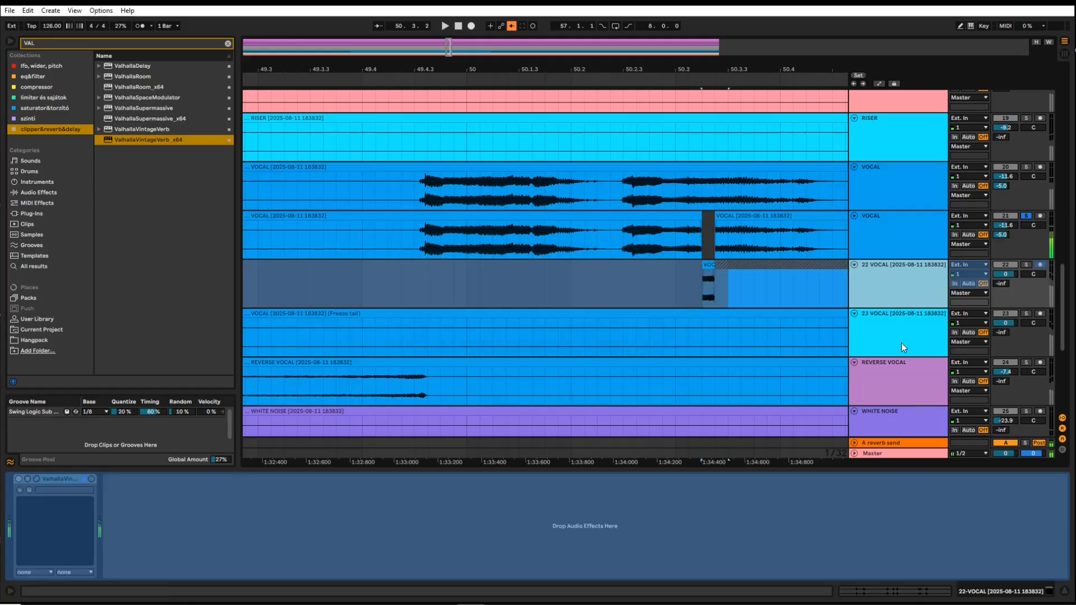
Step: Select the freeze tail clip on the frozen track and examine its whole length through to its end
{"action": "scroll", "coordinate": [694, 284], "scroll_direction": "down", "scroll_amount": 5}
{"action": "scroll", "coordinate": [694, 285], "scroll_direction": "up", "scroll_amount": 10}
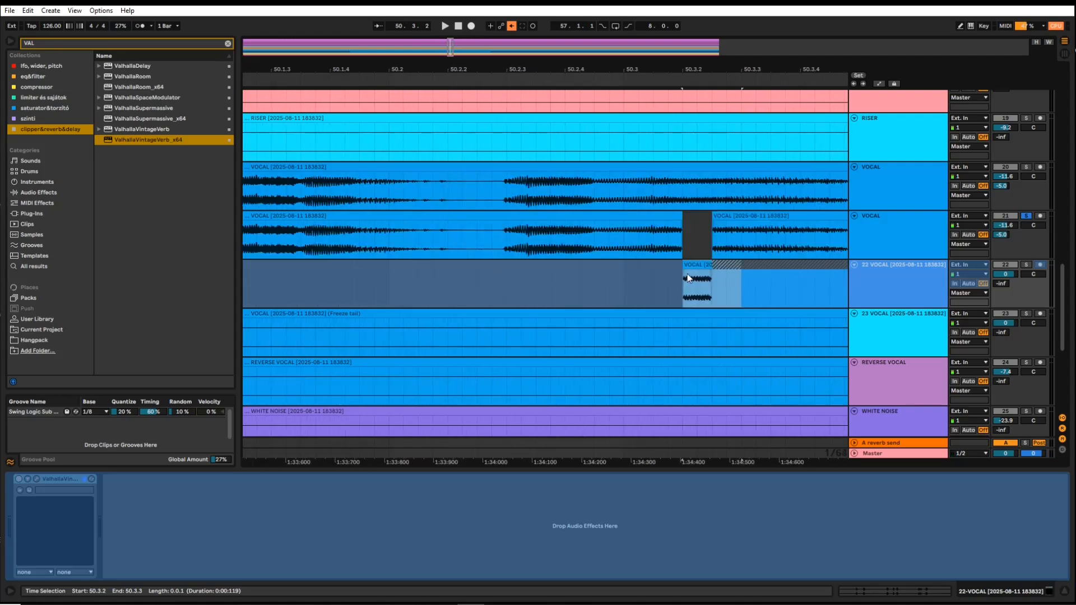
{"action": "scroll", "coordinate": [687, 273], "scroll_direction": "right", "scroll_amount": 10}
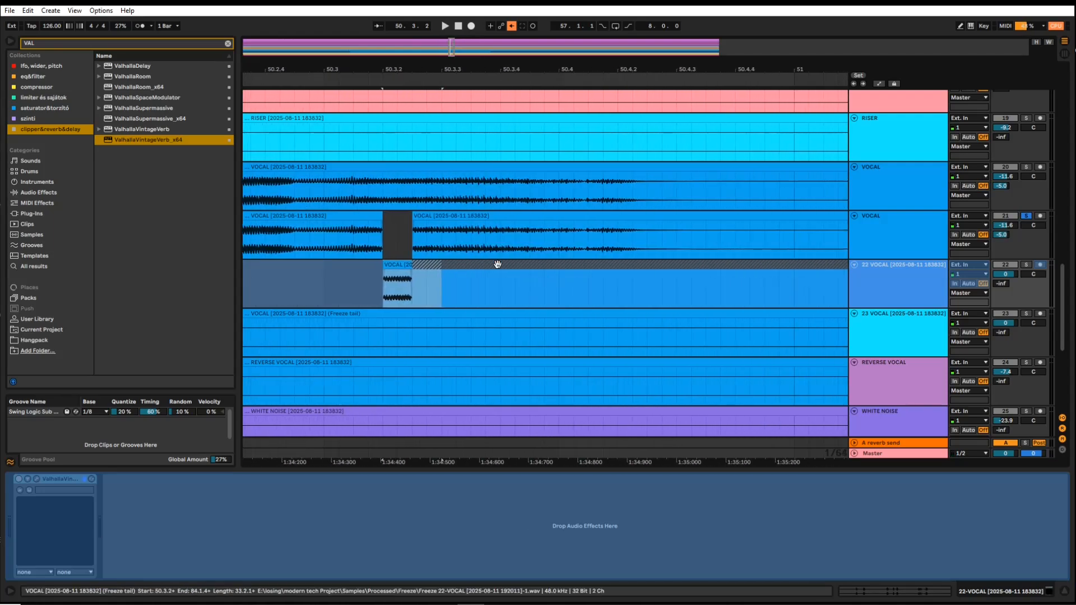
{"action": "left_click", "coordinate": [500, 272]}
{"action": "scroll", "coordinate": [456, 270], "scroll_direction": "down", "scroll_amount": 3}
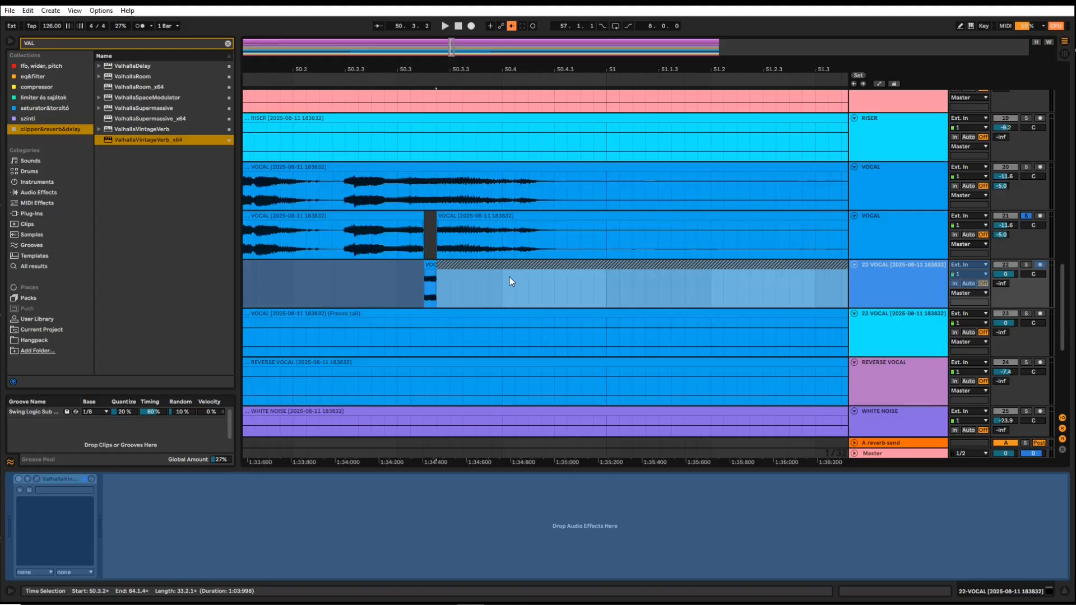
{"action": "scroll", "coordinate": [509, 276], "scroll_direction": "down", "scroll_amount": 8}
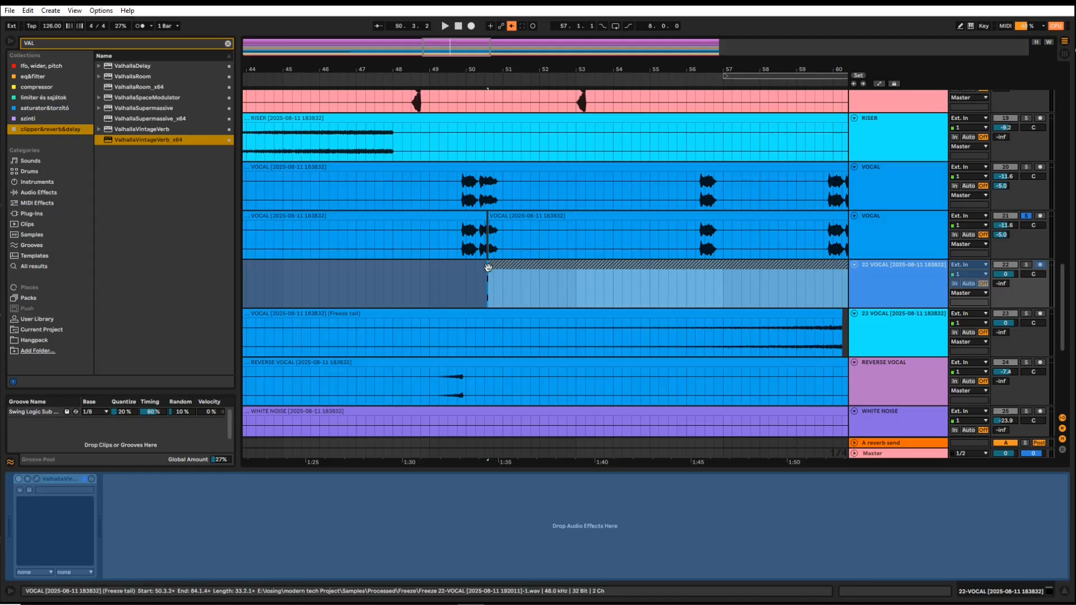
{"action": "scroll", "coordinate": [614, 271], "scroll_direction": "right", "scroll_amount": 7}
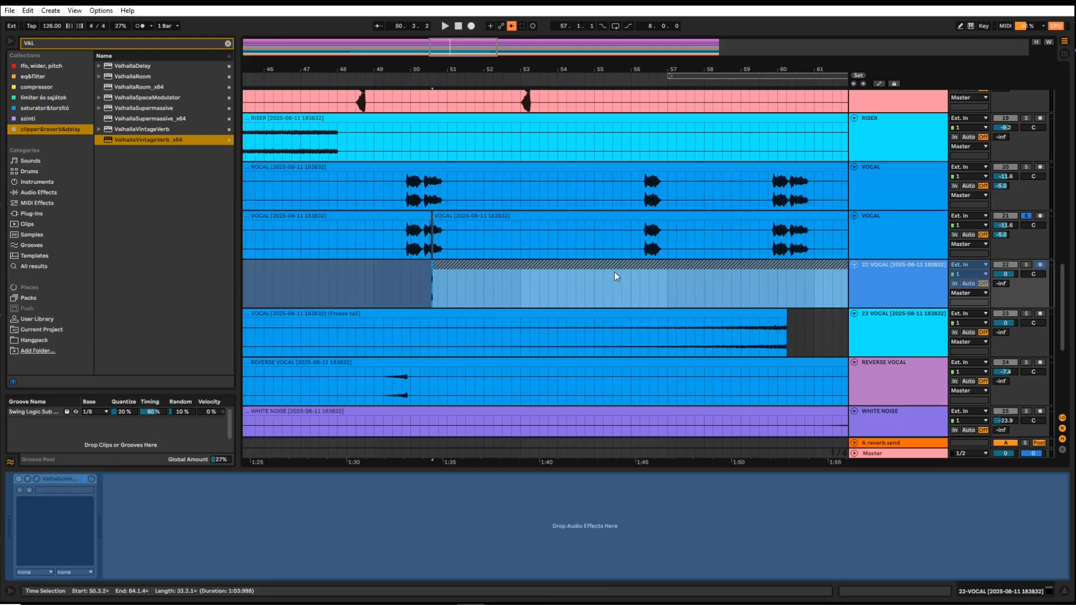
{"action": "scroll", "coordinate": [781, 277], "scroll_direction": "right", "scroll_amount": 1}
{"action": "scroll", "coordinate": [707, 277], "scroll_direction": "down", "scroll_amount": 5}
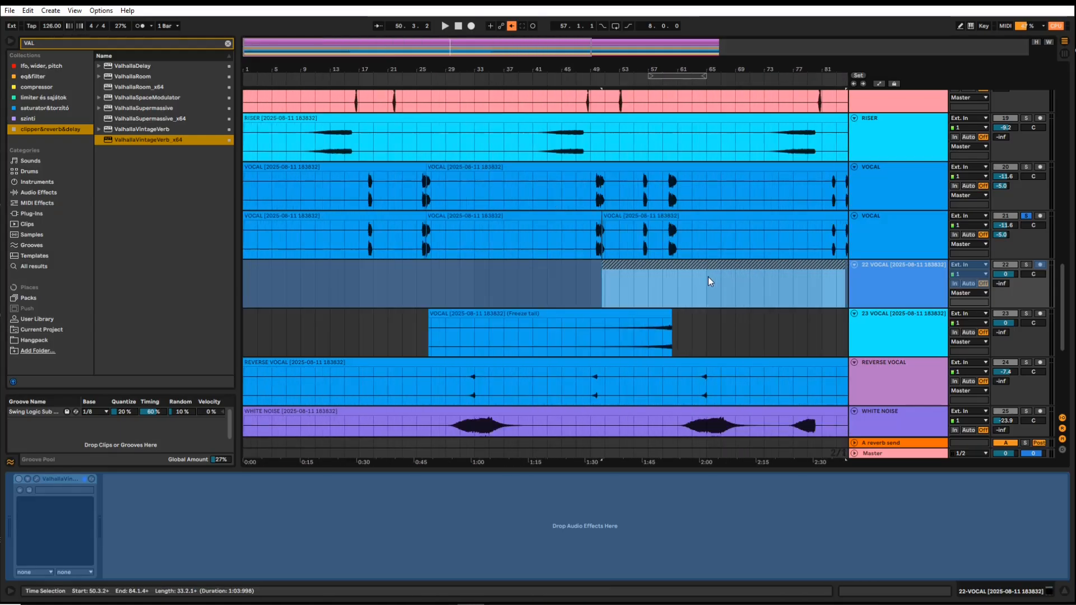
{"action": "scroll", "coordinate": [707, 277], "scroll_direction": "right", "scroll_amount": 3}
{"action": "scroll", "coordinate": [728, 279], "scroll_direction": "up", "scroll_amount": 3}
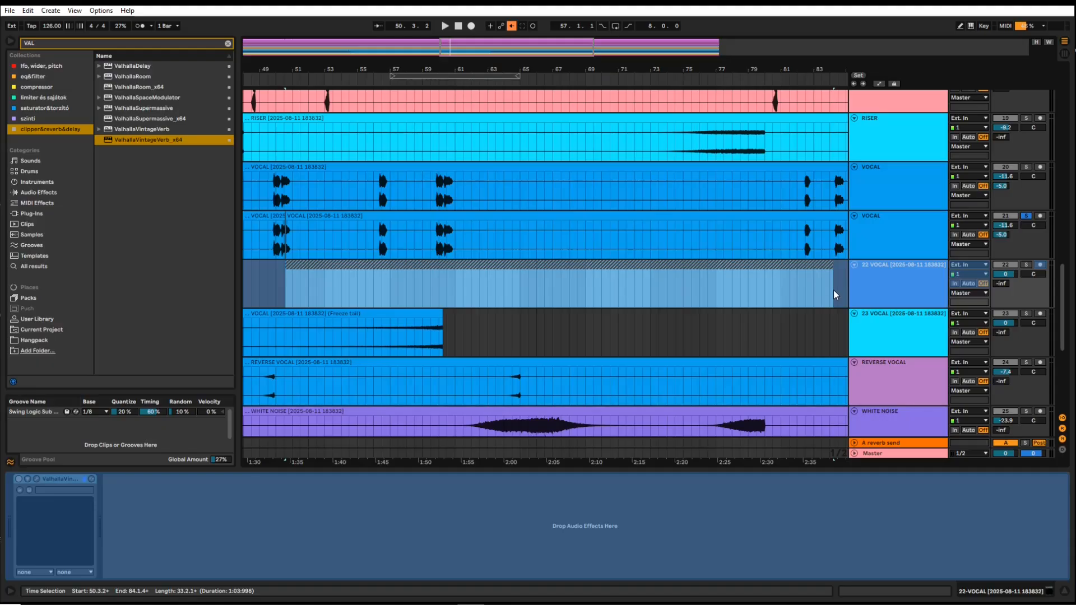
Step: Insert another audio track directly below the frozen track
{"action": "left_click", "coordinate": [877, 287]}
{"action": "right_click", "coordinate": [880, 287]}
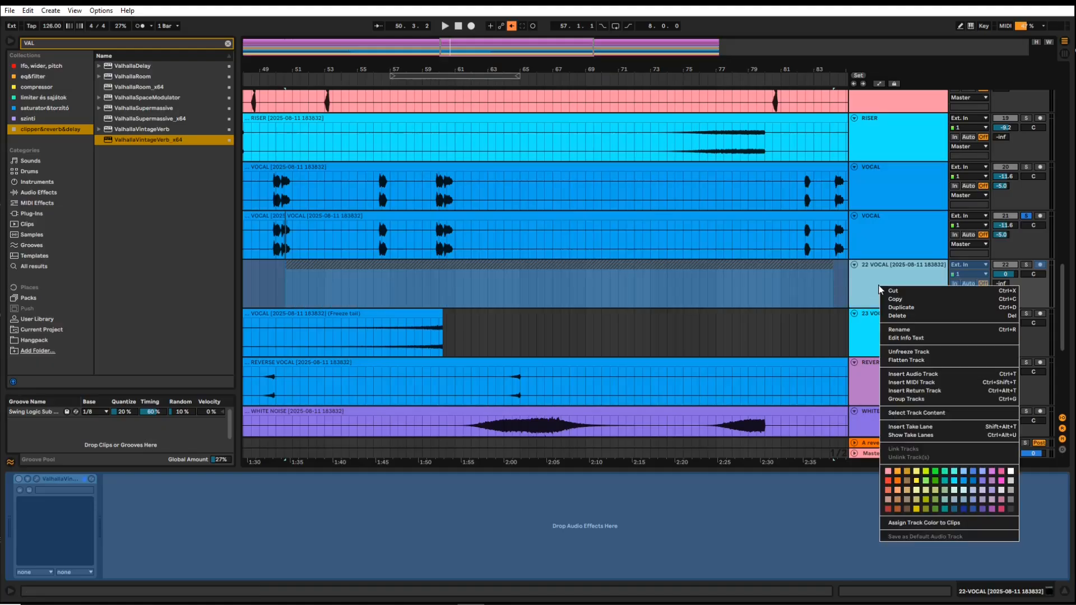
{"action": "left_click", "coordinate": [915, 376]}
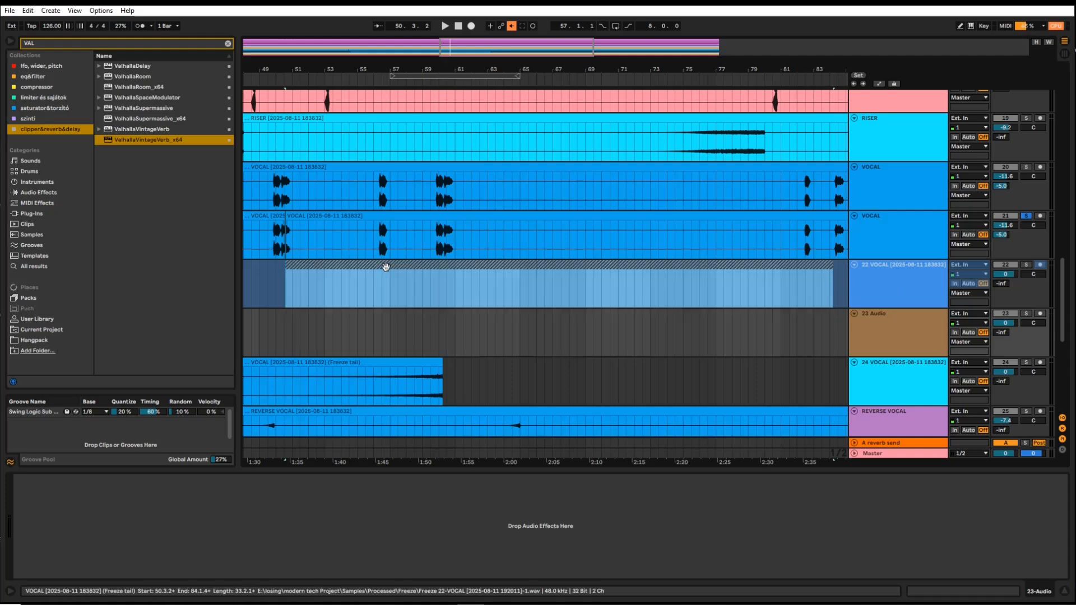
Step: Move the freeze tail clip onto the new audio track at 50.3.1 and reverse it
{"action": "left_click", "coordinate": [384, 329]}
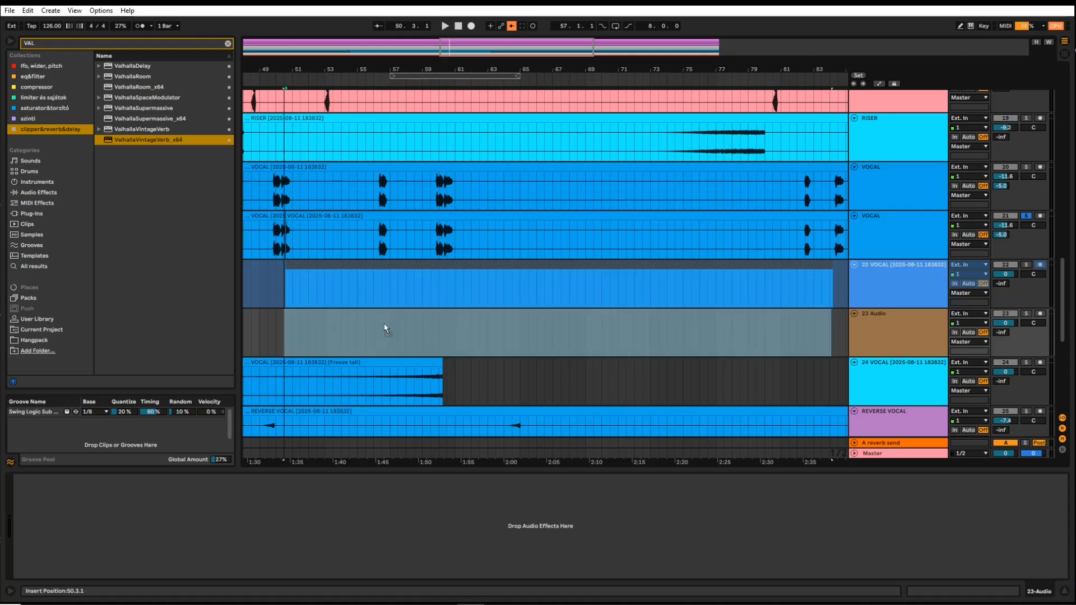
{"action": "key", "text": "ctrl+v"}
{"action": "scroll", "coordinate": [330, 330], "scroll_direction": "left", "scroll_amount": 3}
{"action": "scroll", "coordinate": [326, 335], "scroll_direction": "left", "scroll_amount": 2}
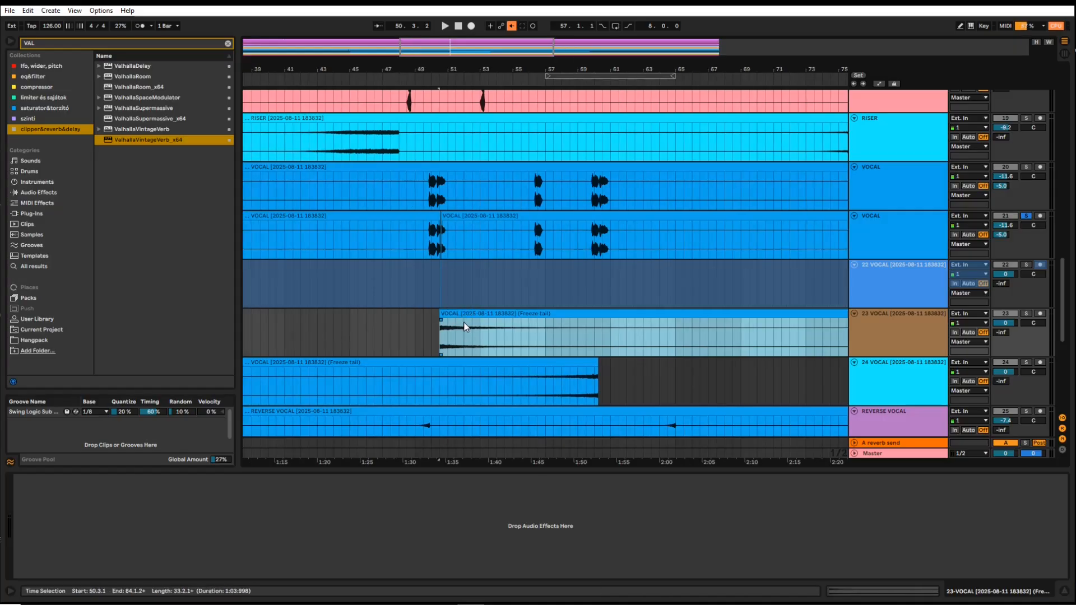
{"action": "key", "text": "r"}
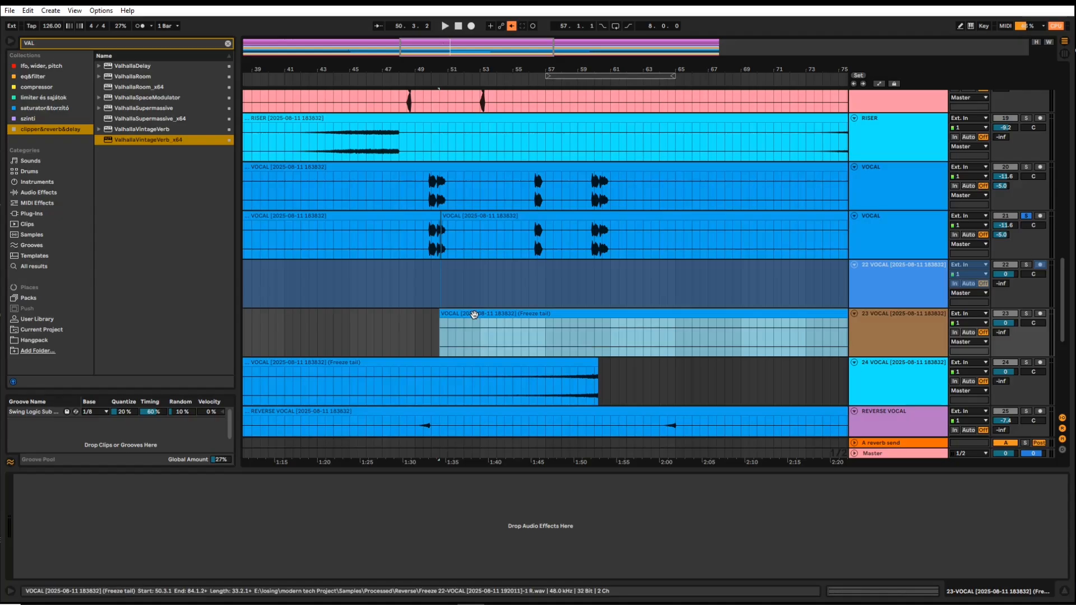
{"action": "scroll", "coordinate": [474, 314], "scroll_direction": "down", "scroll_amount": 4}
{"action": "scroll", "coordinate": [470, 326], "scroll_direction": "up", "scroll_amount": 4}
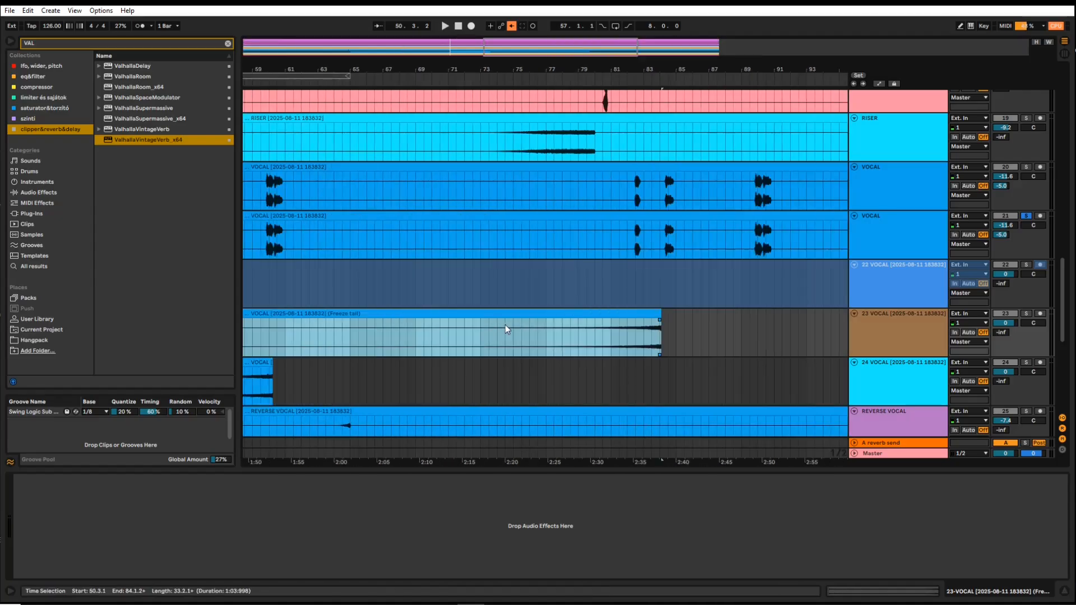
Step: Solo the reversed tail's track and play its closing swell from 82.2.1
{"action": "left_click", "coordinate": [610, 333]}
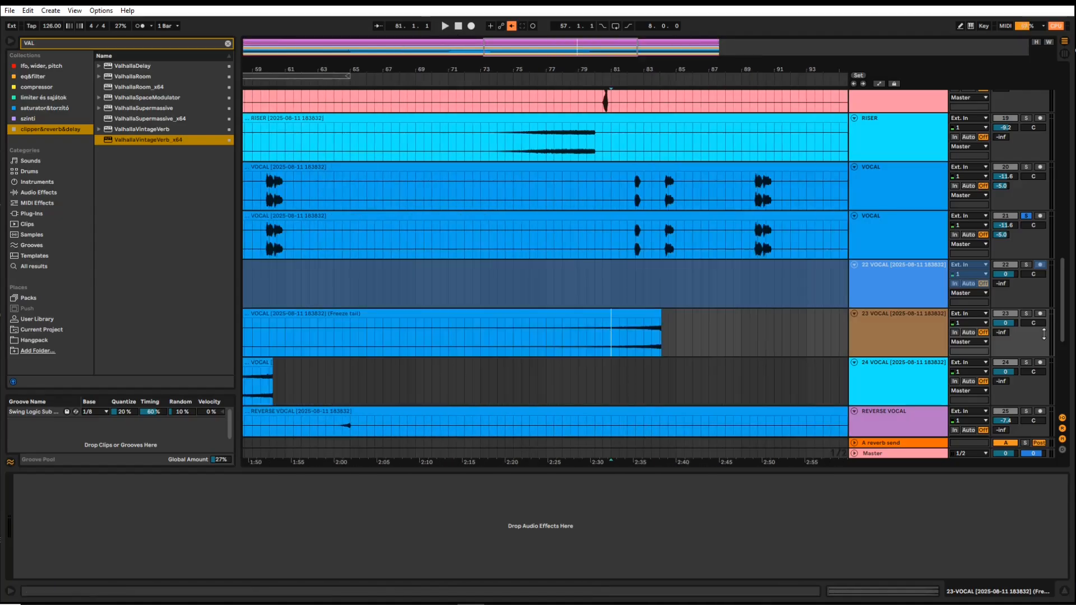
{"action": "left_click", "coordinate": [1026, 315]}
{"action": "scroll", "coordinate": [639, 185], "scroll_direction": "up", "scroll_amount": 7}
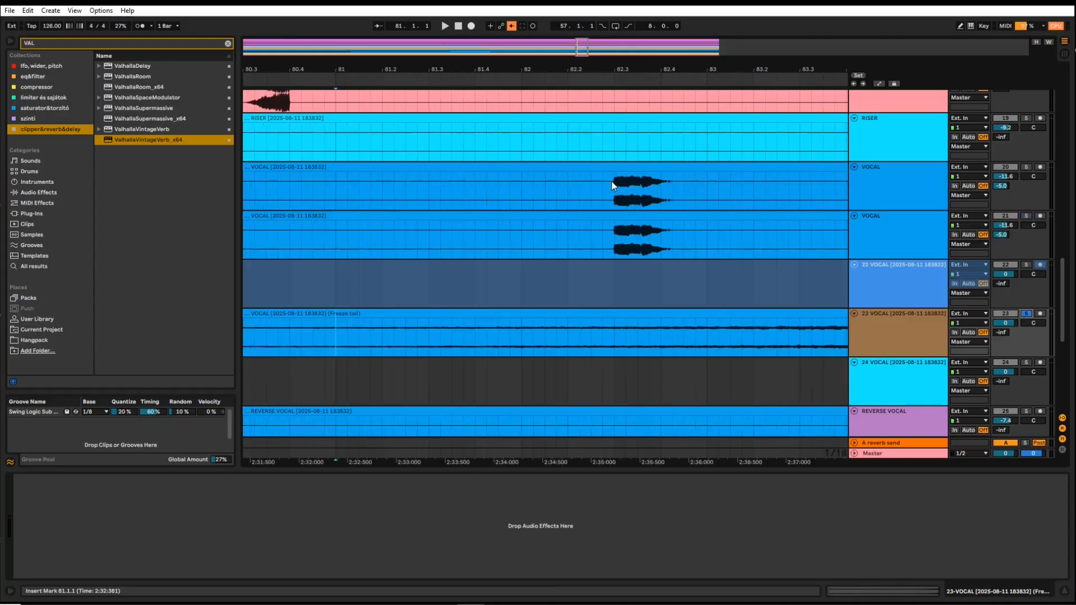
{"action": "scroll", "coordinate": [621, 199], "scroll_direction": "up", "scroll_amount": 5}
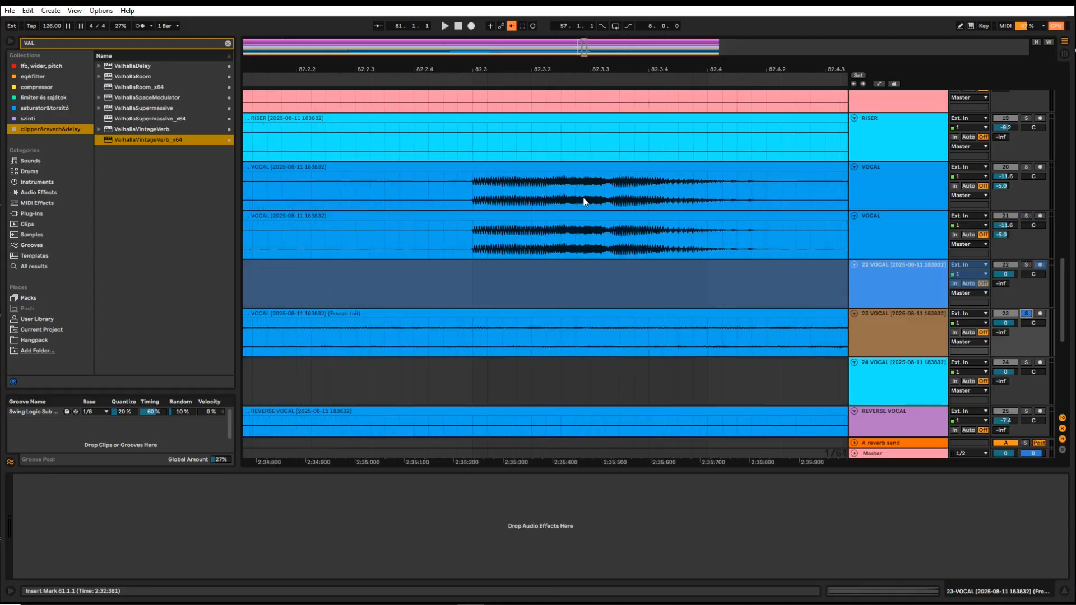
{"action": "scroll", "coordinate": [639, 255], "scroll_direction": "down", "scroll_amount": 7}
{"action": "scroll", "coordinate": [616, 343], "scroll_direction": "down", "scroll_amount": 2}
{"action": "left_click", "coordinate": [610, 338]}
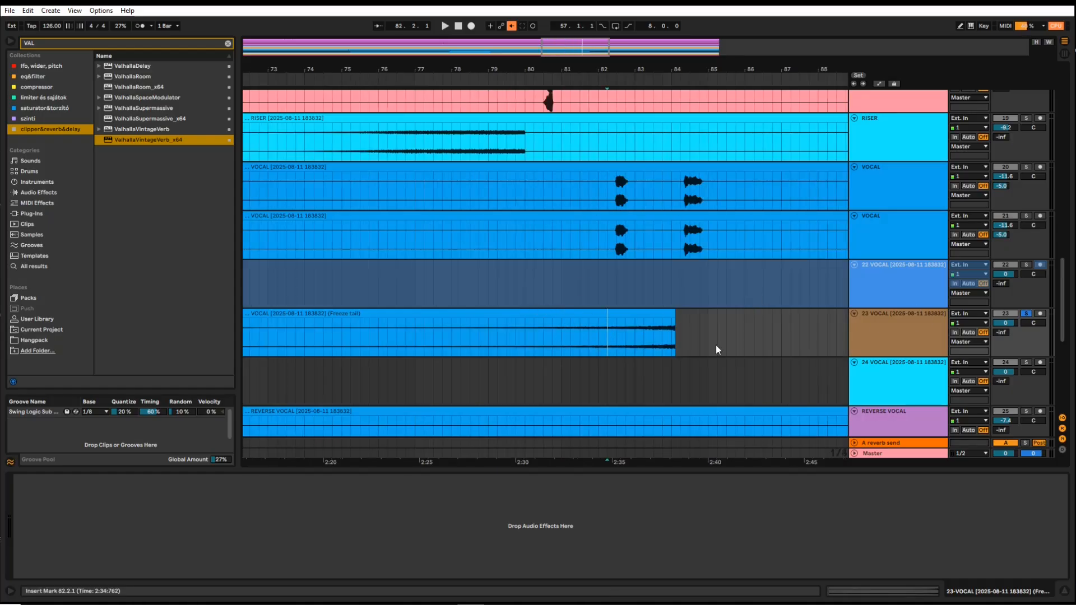
{"action": "key", "text": "space"}
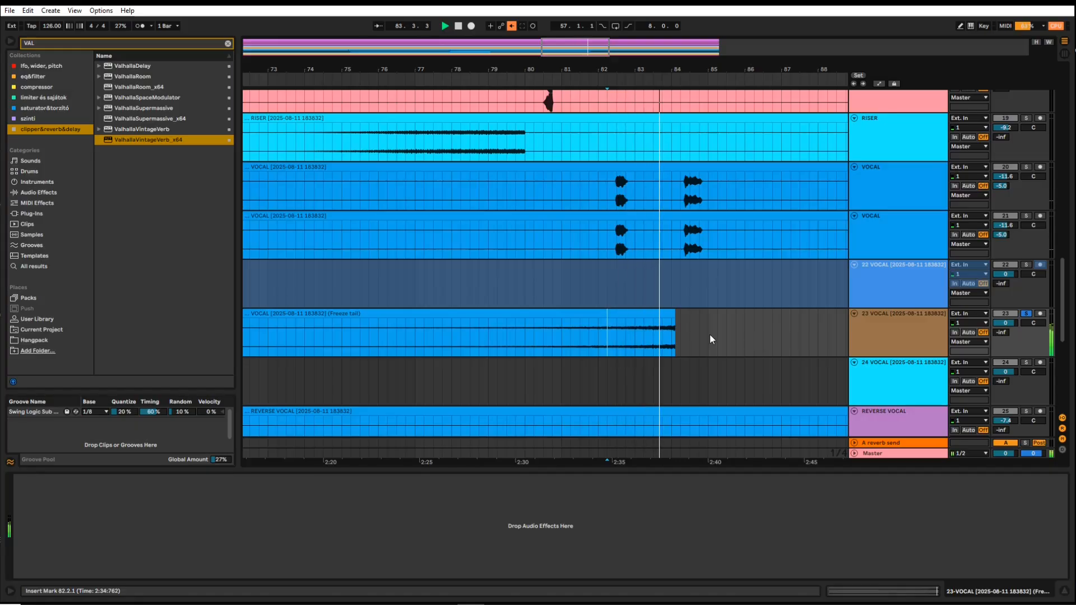
Step: Stop playback and delete the leftover freeze tail clip on track 24
{"action": "scroll", "coordinate": [574, 334], "scroll_direction": "down", "scroll_amount": 5}
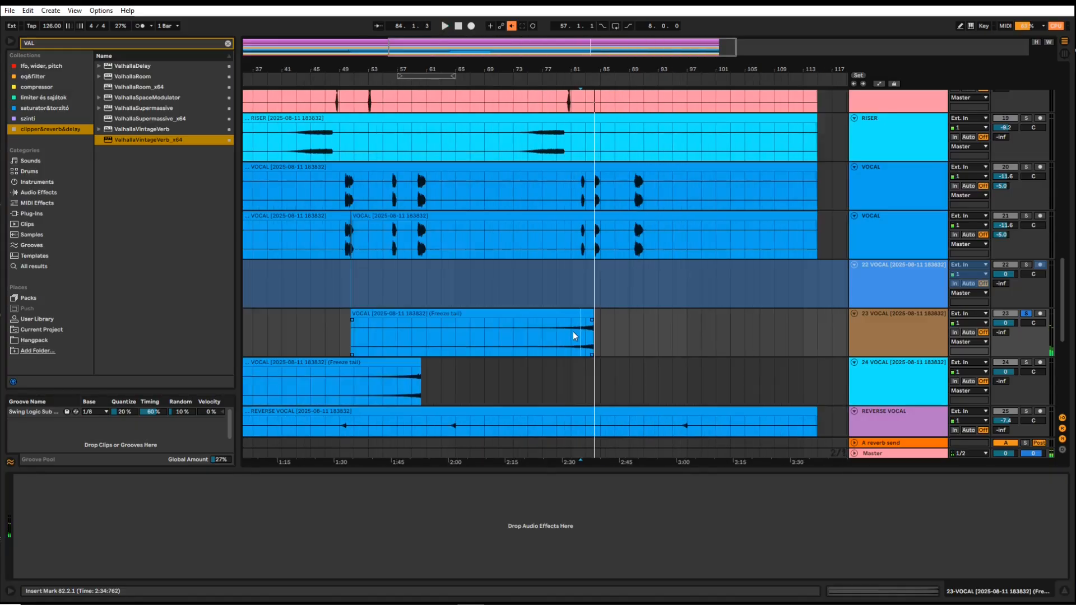
{"action": "left_click", "coordinate": [405, 365]}
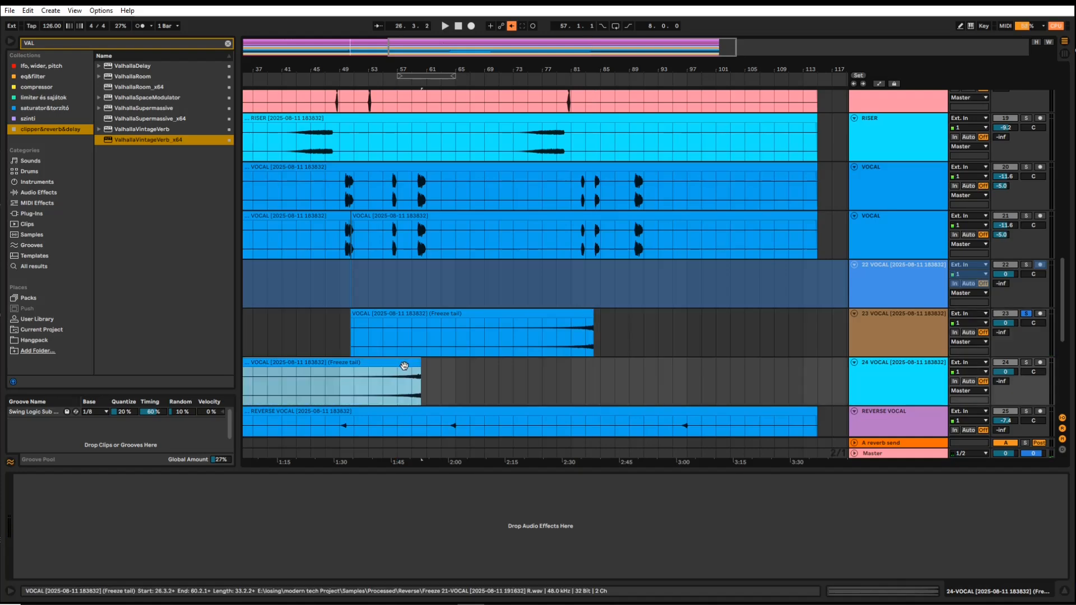
{"action": "key", "text": "Delete"}
Step: Mark the closing swell of the reversed tail on track 23 from 79.1.1 to 84.1.1 and view it within the whole arrangement
{"action": "scroll", "coordinate": [347, 198], "scroll_direction": "up", "scroll_amount": 8}
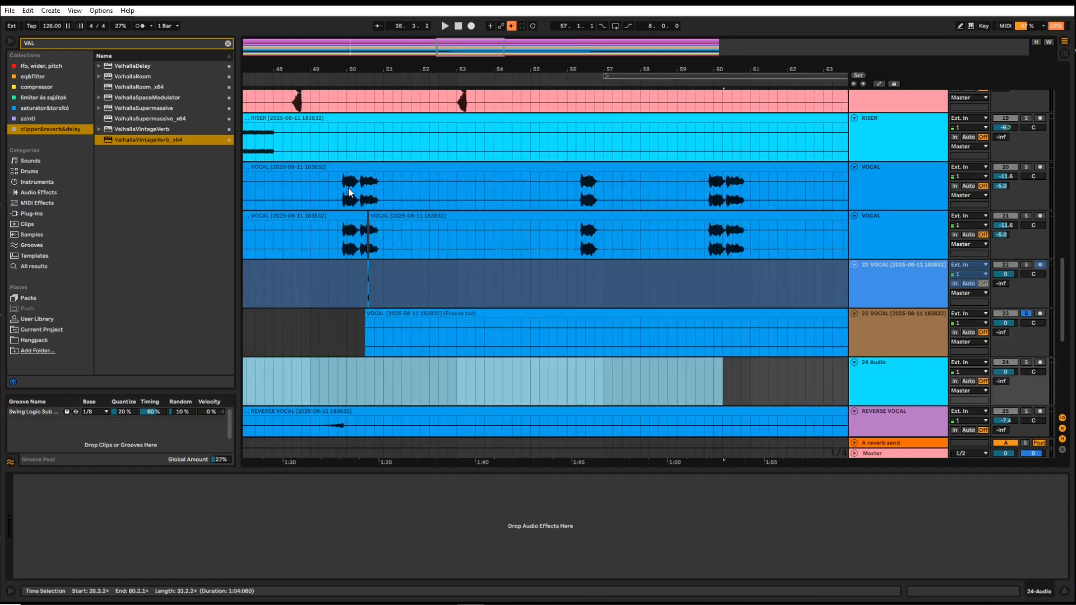
{"action": "scroll", "coordinate": [424, 300], "scroll_direction": "down", "scroll_amount": 8}
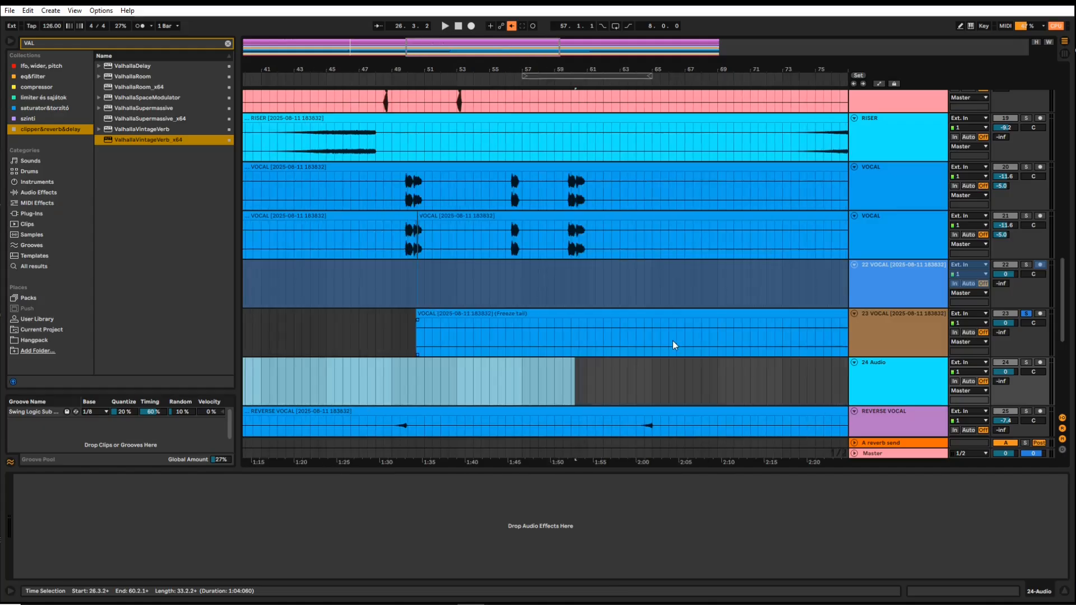
{"action": "left_click_drag", "start_coordinate": [724, 338], "coordinate": [680, 343]}
{"action": "scroll", "coordinate": [695, 332], "scroll_direction": "down", "scroll_amount": 5}
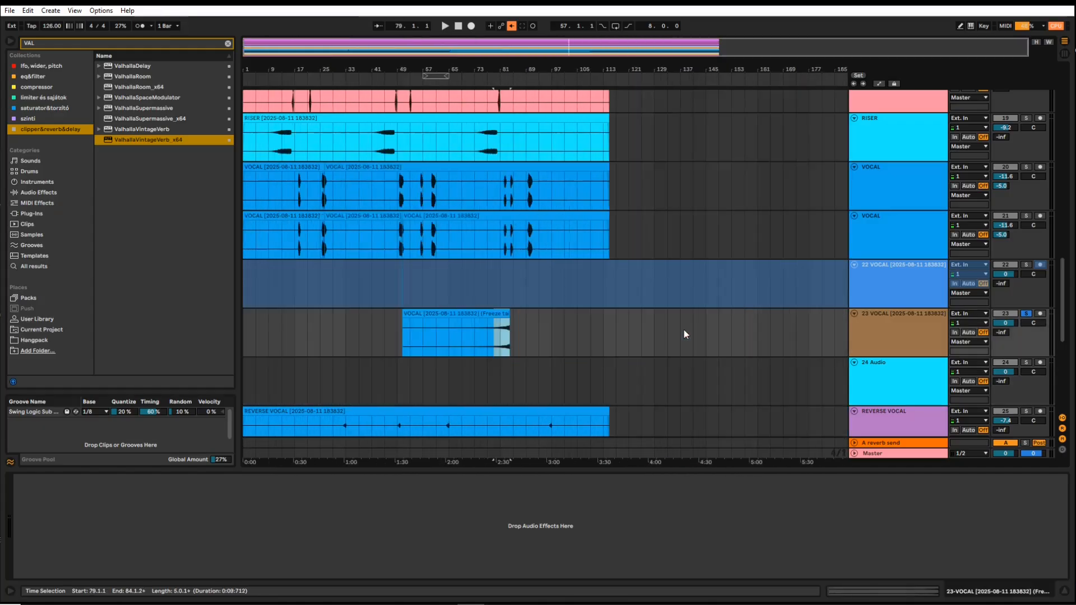
Step: Delete the demonstration tracks: the reversed tail track, the emptied audio track, the frozen vocal track and the second VOCAL track
{"action": "left_click", "coordinate": [868, 338]}
{"action": "key", "text": "Delete"}
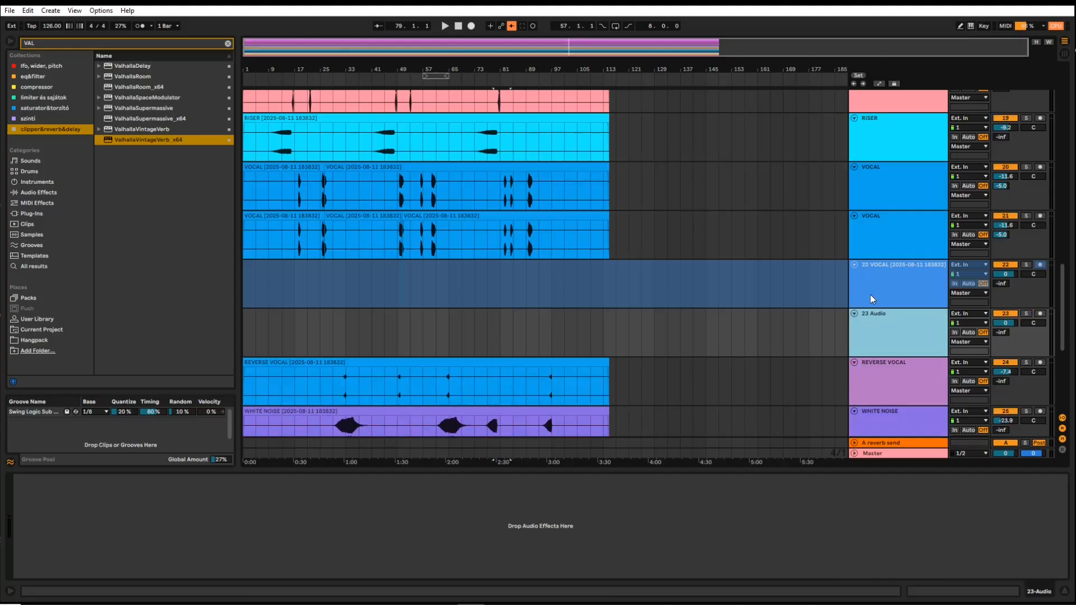
{"action": "key", "text": "Delete"}
{"action": "left_click", "coordinate": [868, 279]}
{"action": "key", "text": "Delete"}
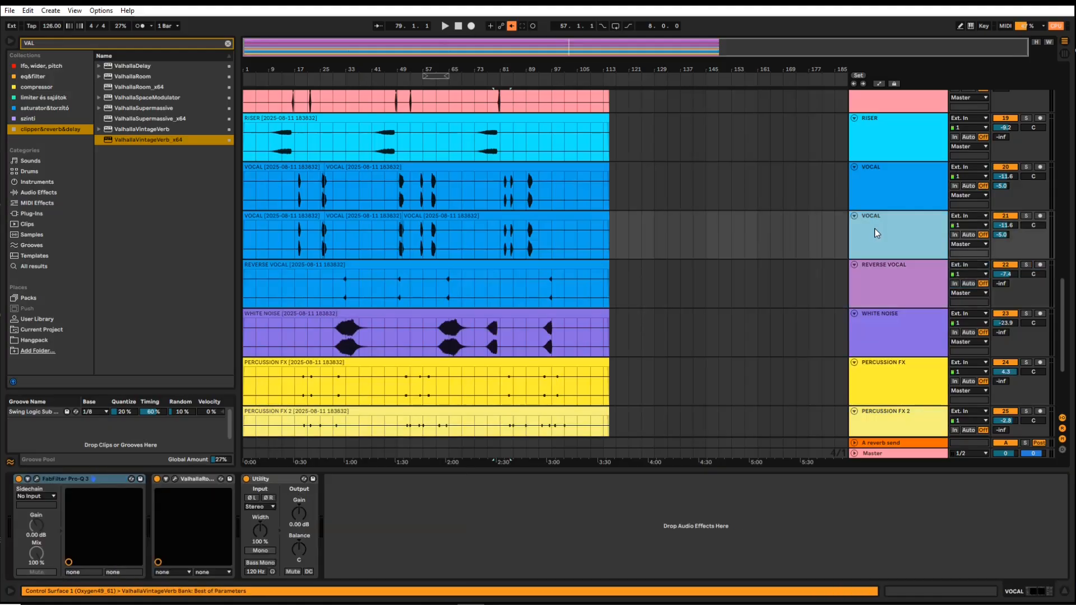
{"action": "key", "text": "Delete"}
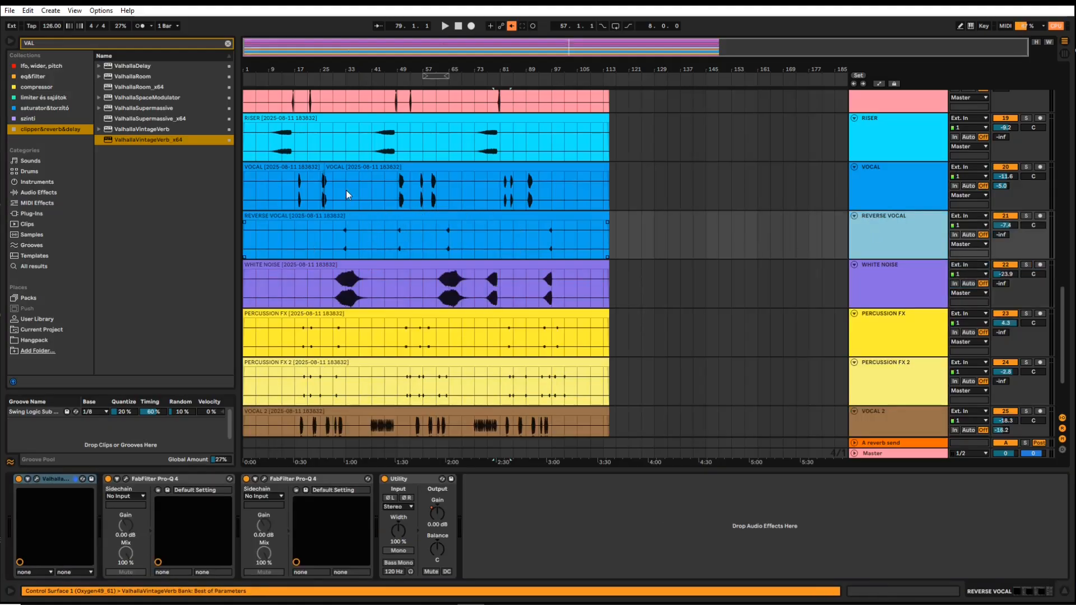
Step: Examine the swells on the REVERSE VOCAL track and place the insert marker at 32.1.1, just before the first one
{"action": "scroll", "coordinate": [344, 224], "scroll_direction": "up", "scroll_amount": 4}
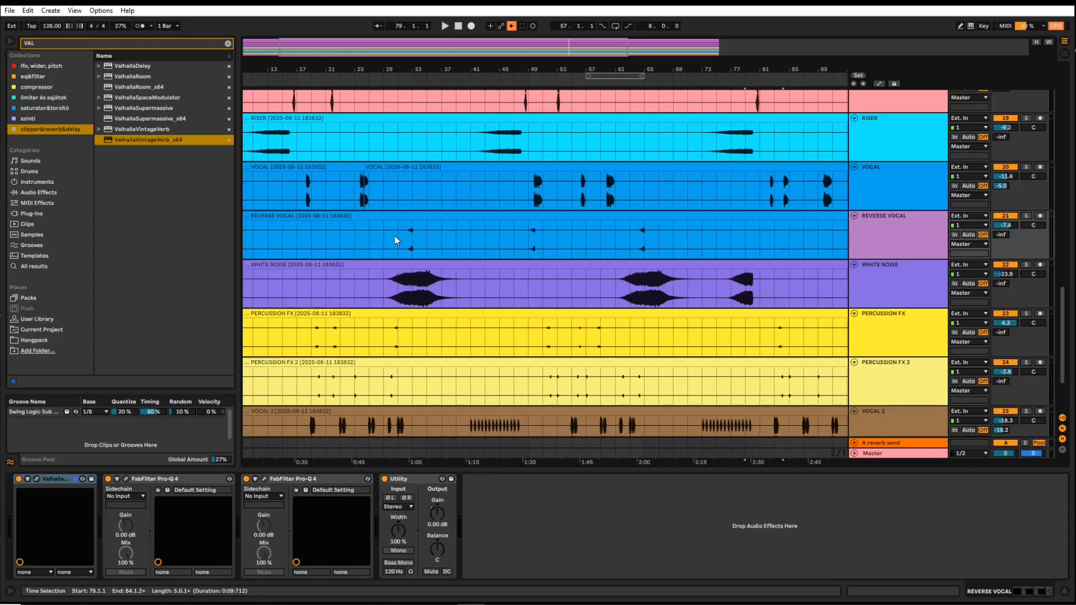
{"action": "scroll", "coordinate": [404, 237], "scroll_direction": "up", "scroll_amount": 5}
{"action": "scroll", "coordinate": [436, 237], "scroll_direction": "down", "scroll_amount": 5}
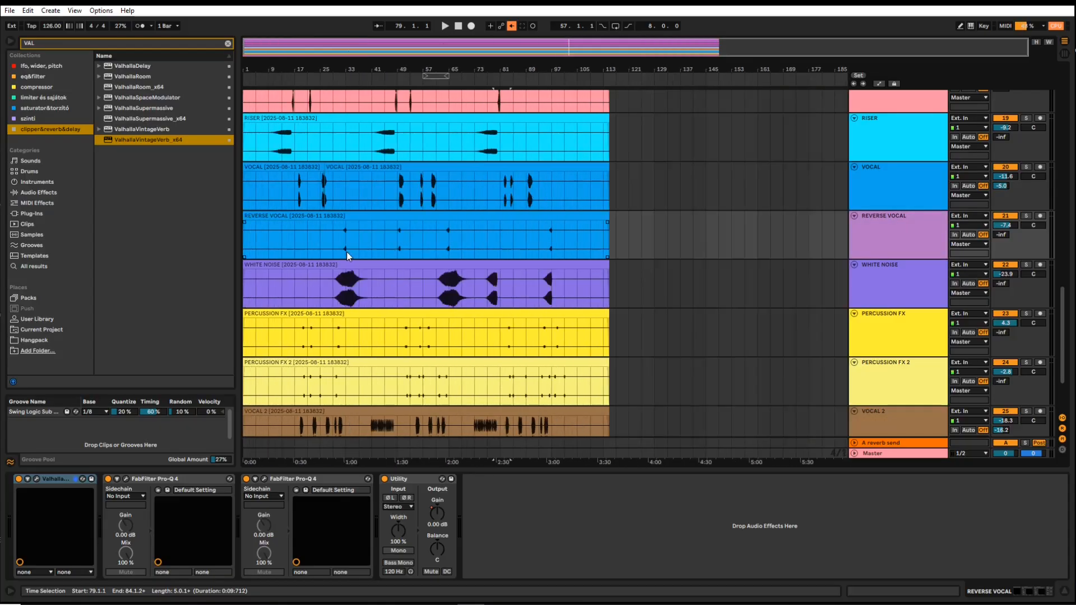
{"action": "scroll", "coordinate": [336, 230], "scroll_direction": "up", "scroll_amount": 5}
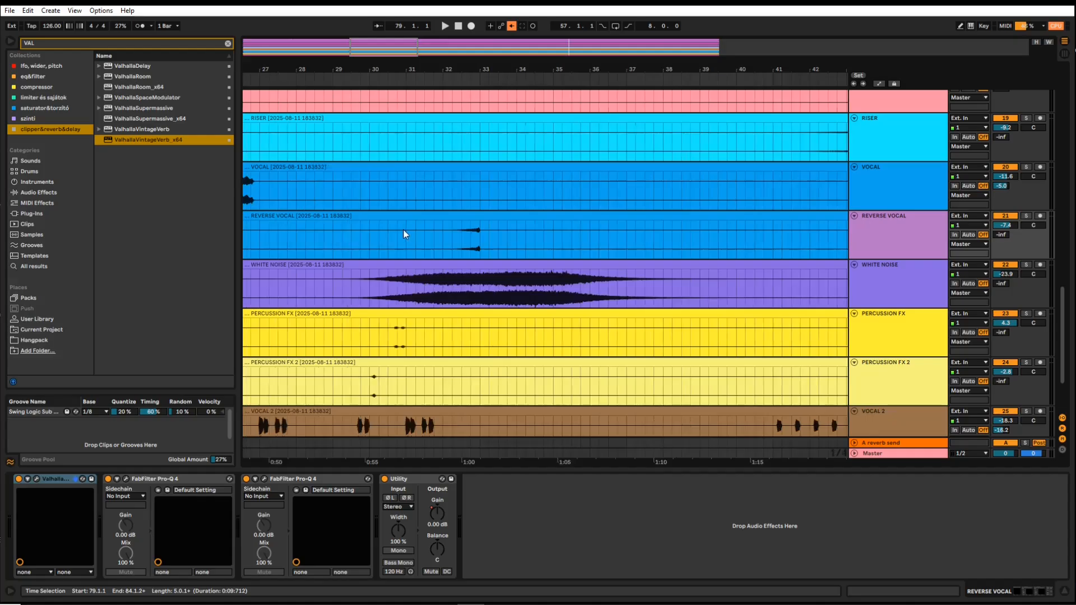
{"action": "left_click", "coordinate": [434, 242]}
{"action": "left_click", "coordinate": [442, 238]}
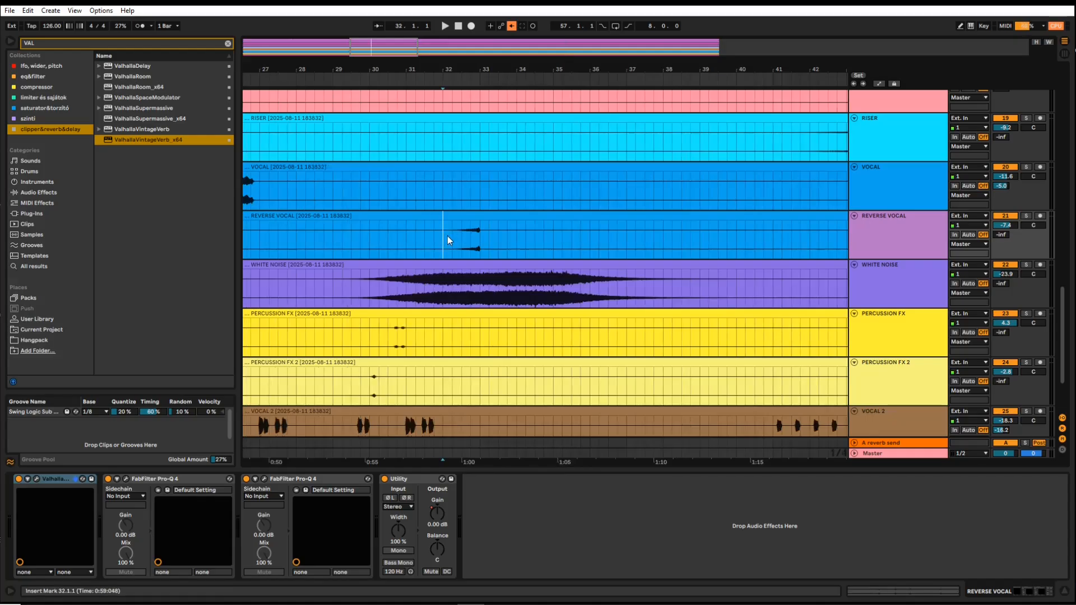
Step: Examine the two vocal hits around bar 26 on the VOCAL track up close and in relation to the reverse vocal
{"action": "scroll", "coordinate": [402, 239], "scroll_direction": "down", "scroll_amount": 5}
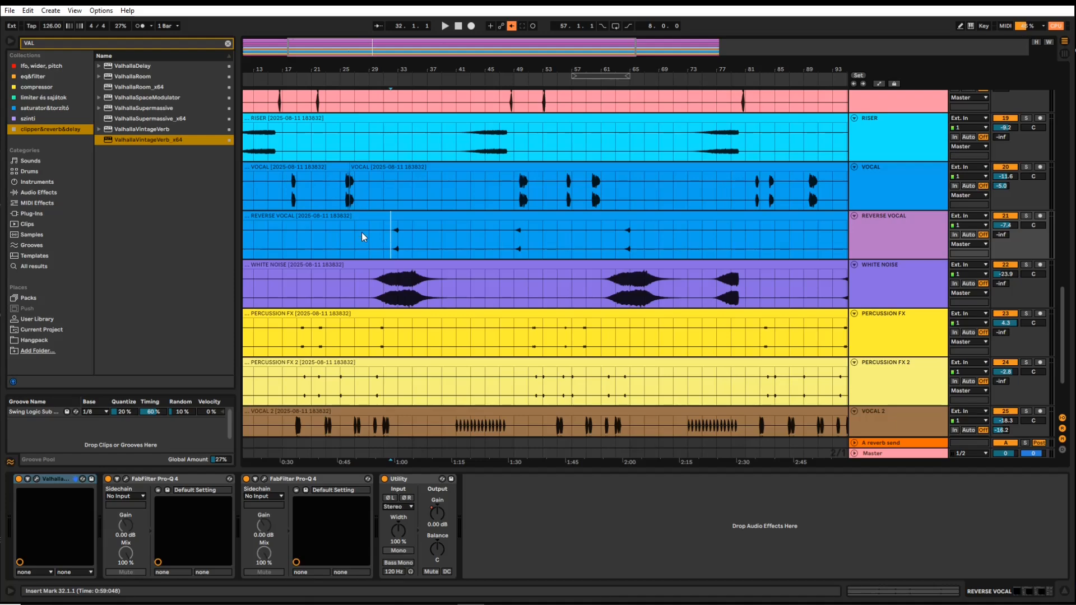
{"action": "scroll", "coordinate": [378, 233], "scroll_direction": "up", "scroll_amount": 3}
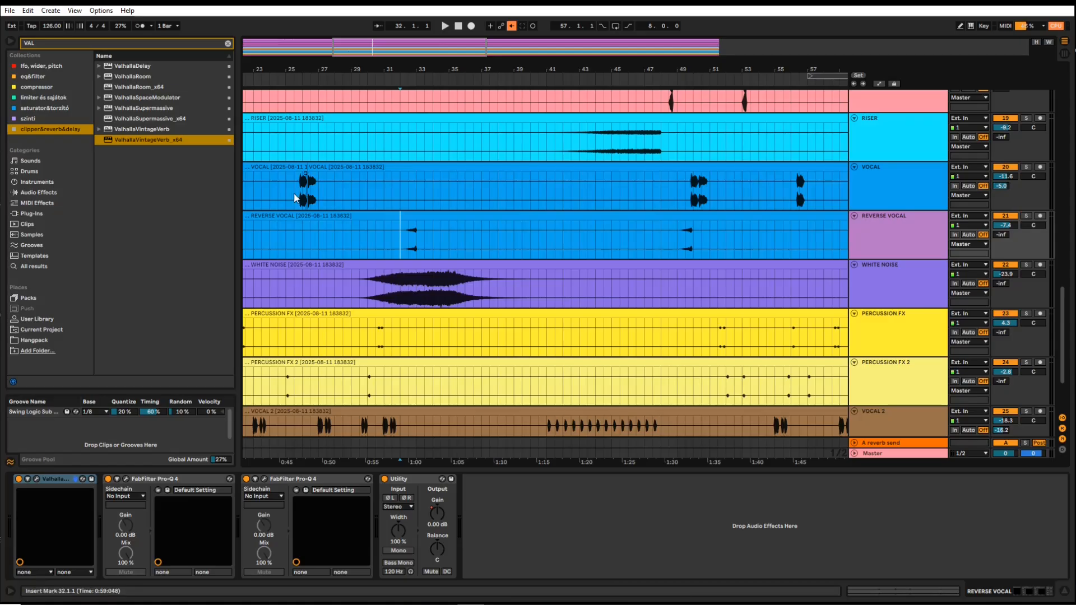
{"action": "scroll", "coordinate": [299, 196], "scroll_direction": "up", "scroll_amount": 5}
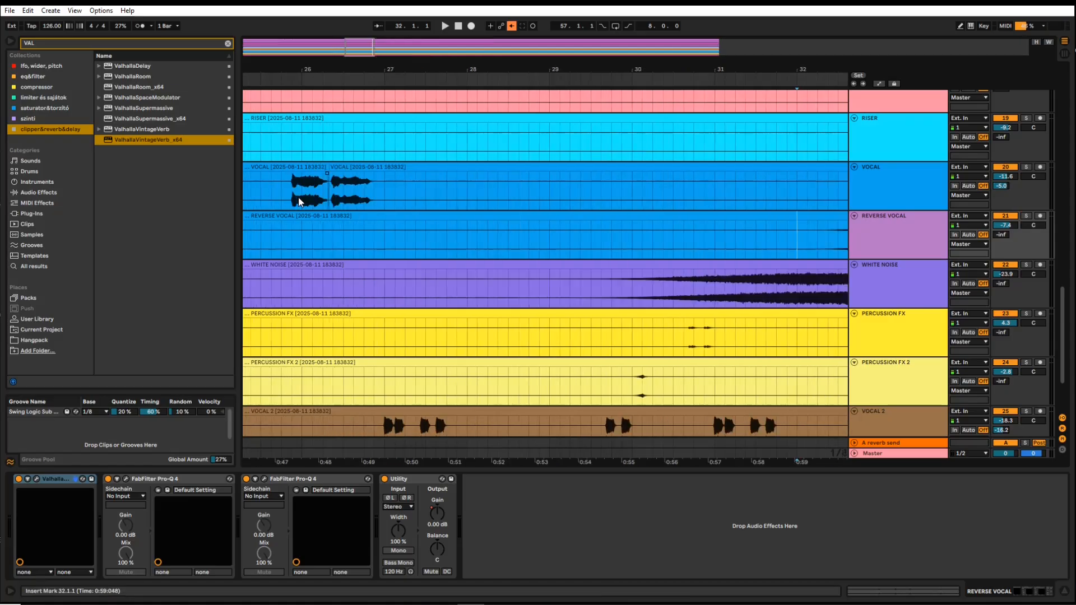
{"action": "scroll", "coordinate": [299, 197], "scroll_direction": "up", "scroll_amount": 3}
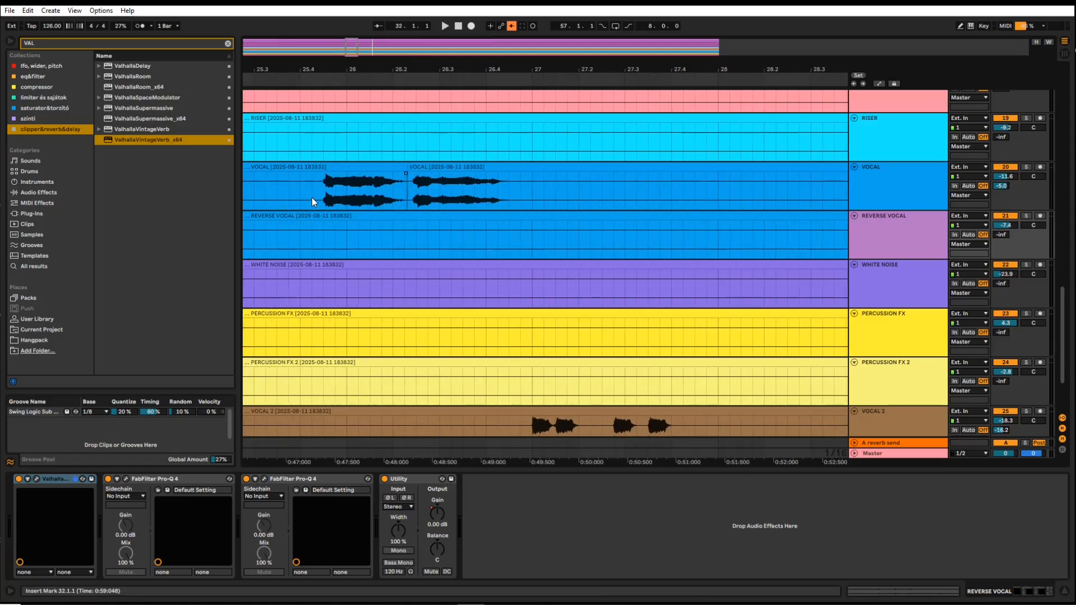
{"action": "scroll", "coordinate": [311, 197], "scroll_direction": "up", "scroll_amount": 2}
{"action": "scroll", "coordinate": [316, 197], "scroll_direction": "down", "scroll_amount": 4}
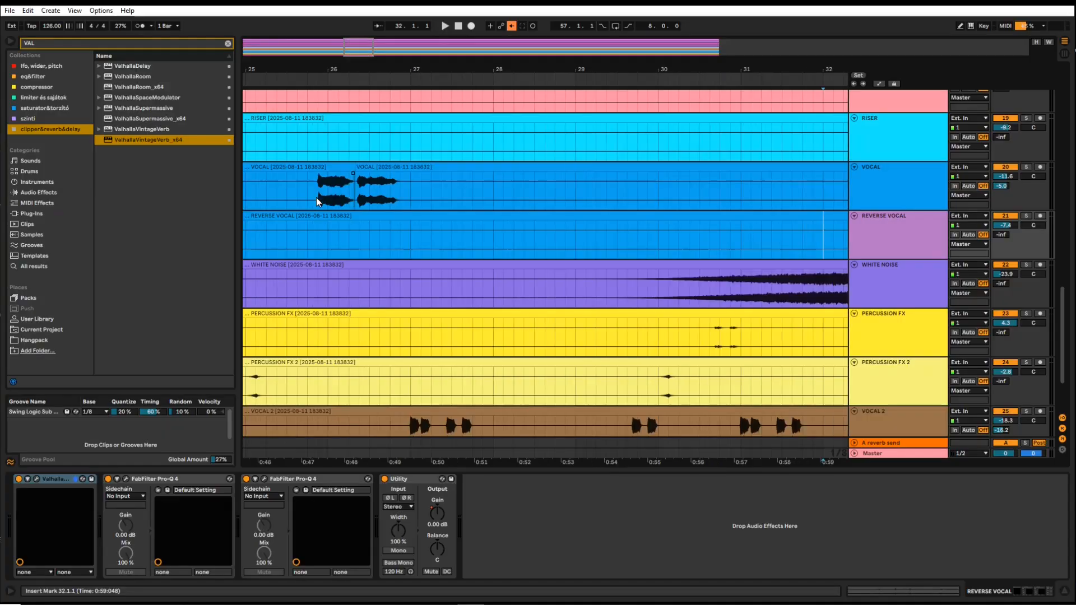
{"action": "scroll", "coordinate": [316, 197], "scroll_direction": "down", "scroll_amount": 3}
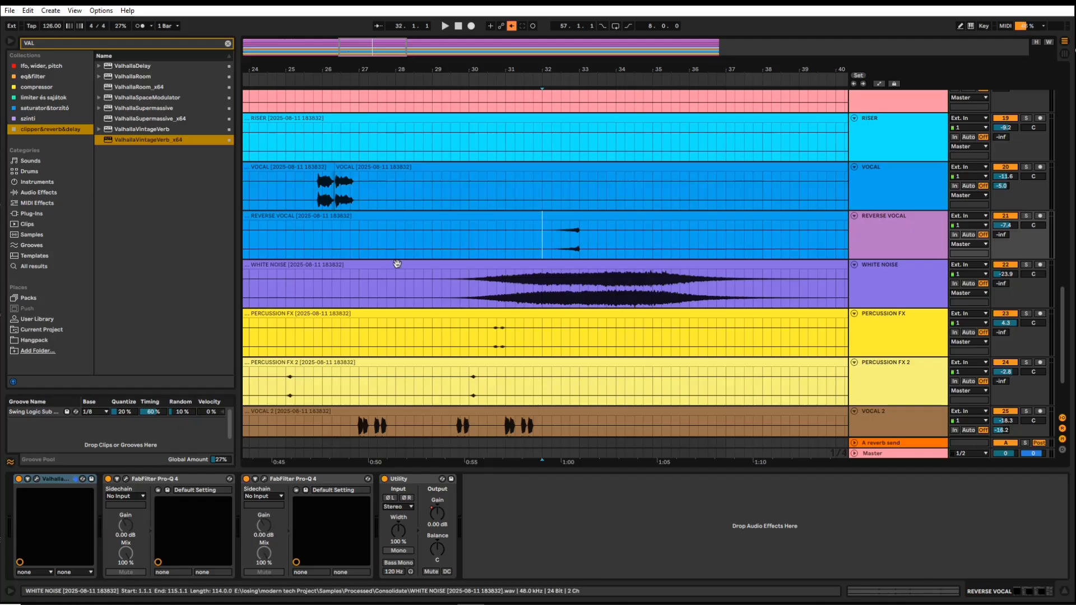
Step: Solo the WHITE NOISE track and play its first sweep from 31.3.1
{"action": "scroll", "coordinate": [382, 287], "scroll_direction": "down", "scroll_amount": 3}
{"action": "left_click_drag", "start_coordinate": [443, 296], "coordinate": [449, 297]}
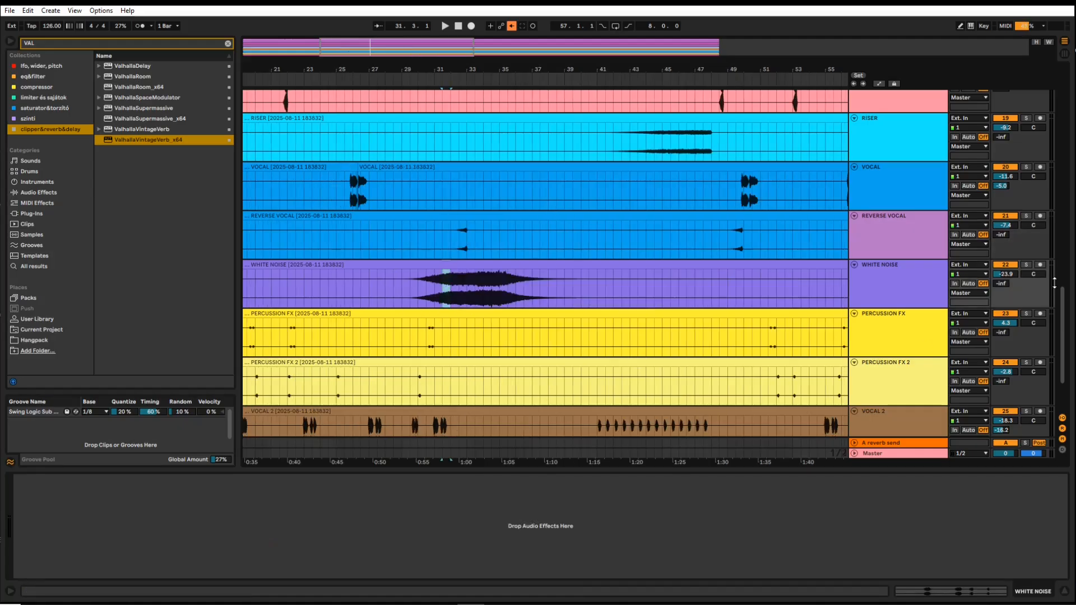
{"action": "left_click", "coordinate": [1026, 265]}
{"action": "key", "text": "space"}
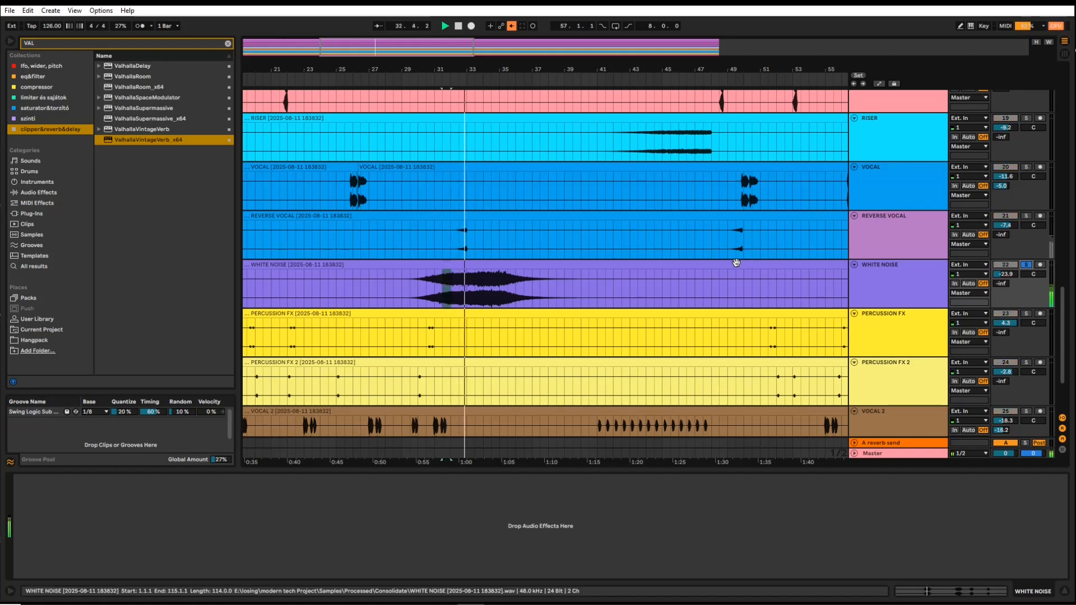
{"action": "left_click", "coordinate": [442, 287]}
{"action": "key", "text": "space"}
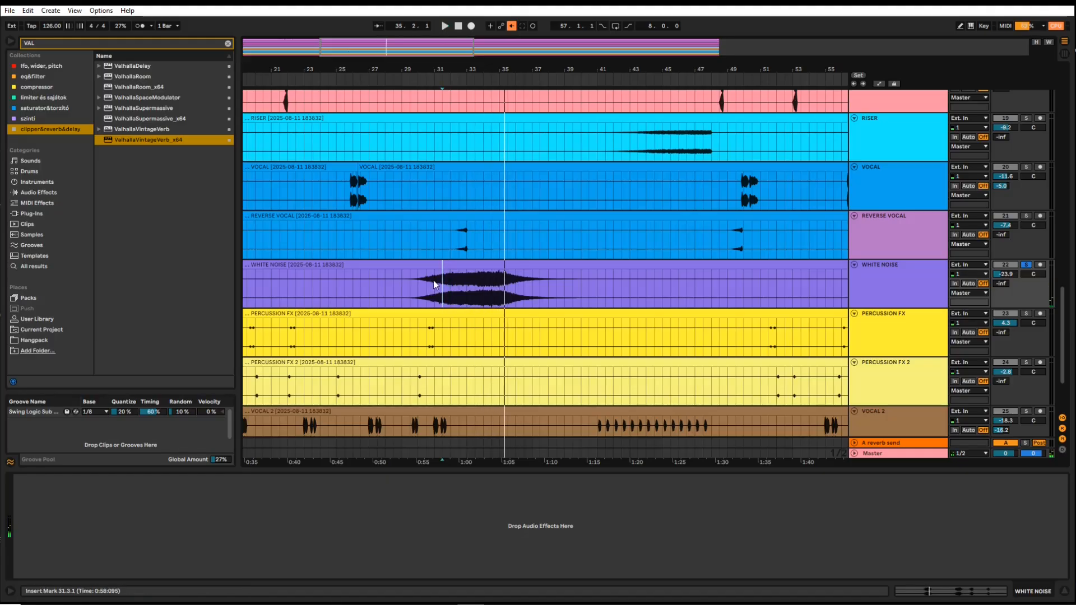
Step: Compare the white noise rise from 30.1.1 to 33.1.1 with the reverse vocal swell from 32.2.1 to 33.1.1 by selecting each
{"action": "scroll", "coordinate": [434, 284], "scroll_direction": "up", "scroll_amount": 3}
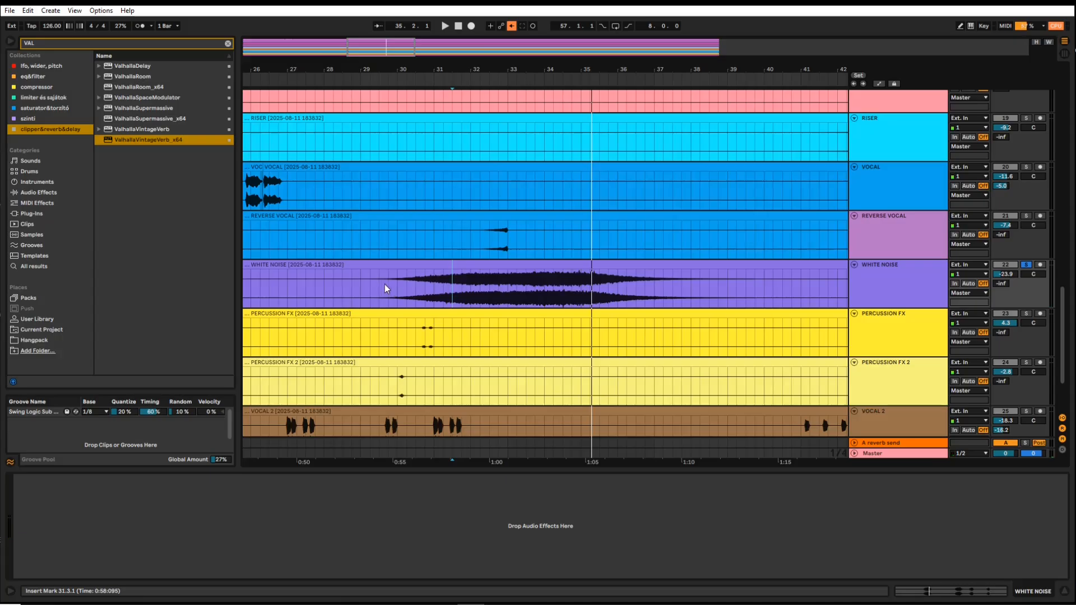
{"action": "left_click_drag", "start_coordinate": [398, 288], "coordinate": [406, 289]}
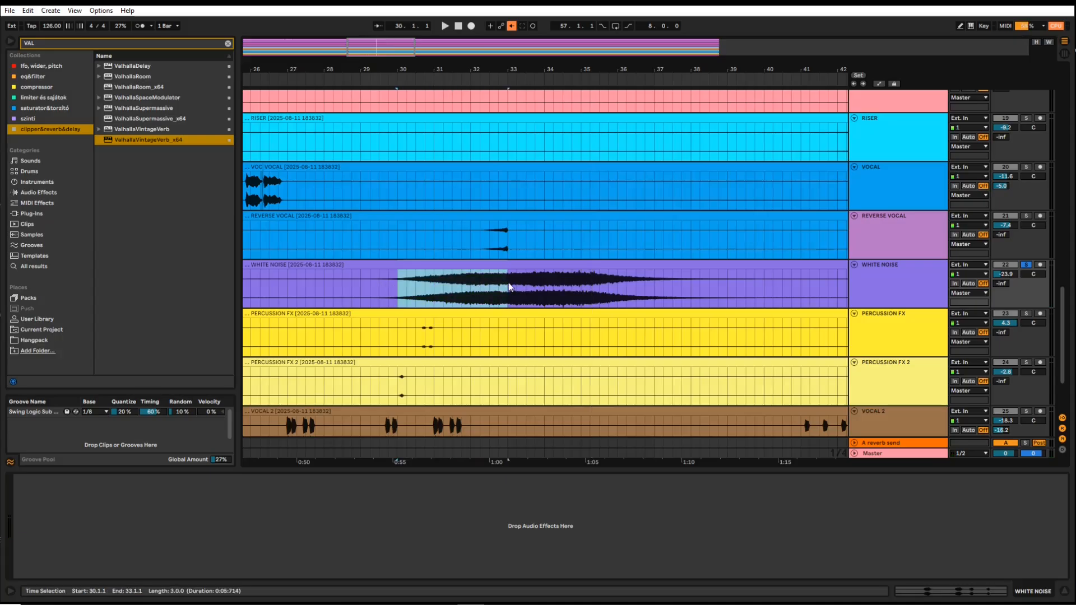
{"action": "scroll", "coordinate": [507, 264], "scroll_direction": "up", "scroll_amount": 5}
{"action": "left_click_drag", "start_coordinate": [401, 245], "coordinate": [546, 249]}
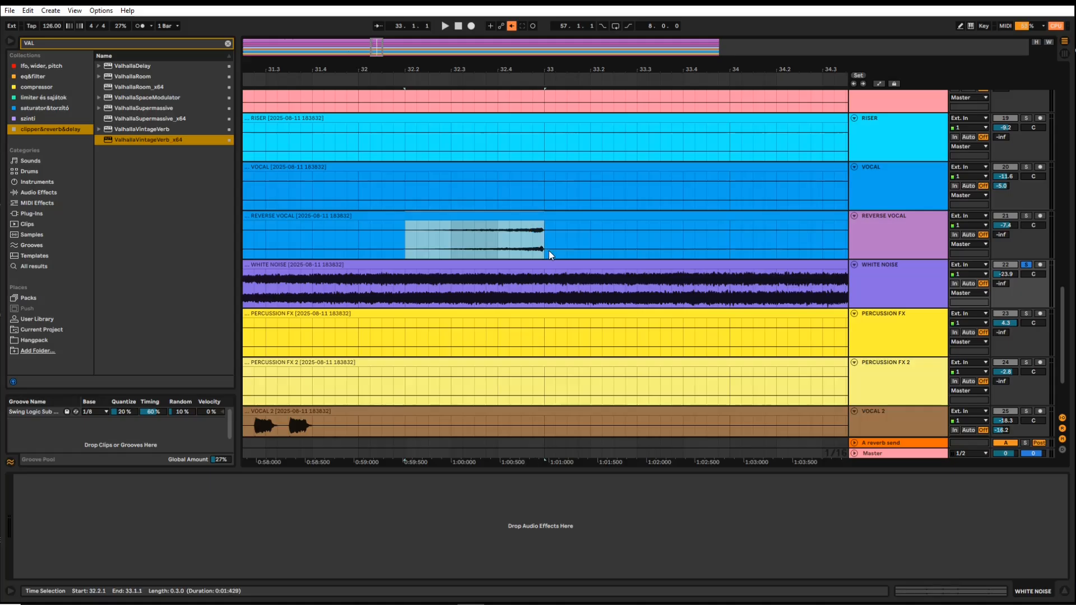
Step: Select the white noise fall from 33.1.1 to 38.1.1 and move it so it starts at 35.1.1
{"action": "left_click", "coordinate": [544, 284]}
{"action": "left_click_drag", "start_coordinate": [543, 288], "coordinate": [854, 286]}
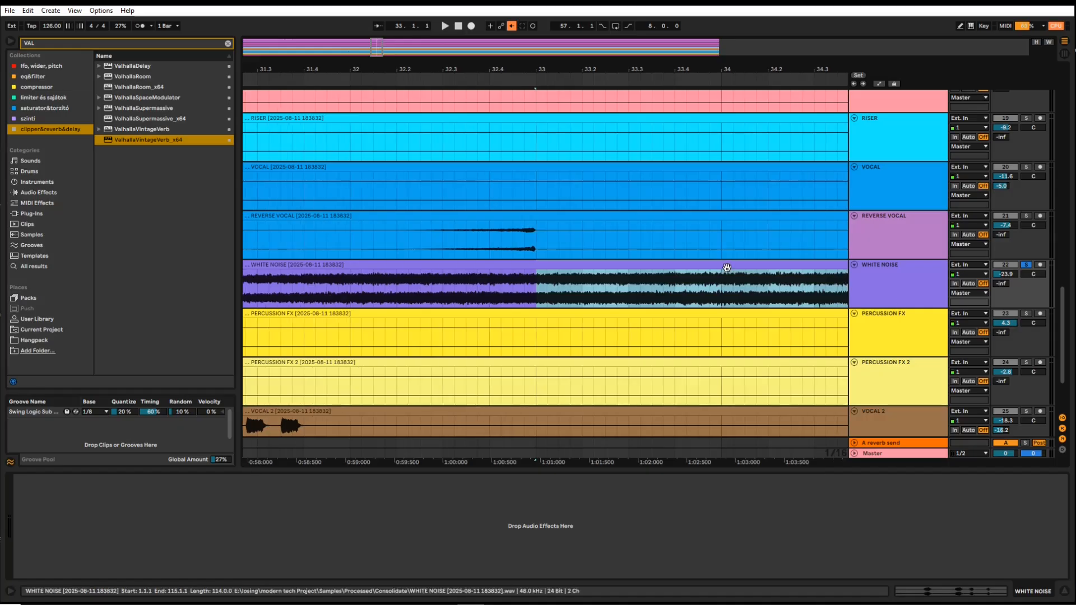
{"action": "scroll", "coordinate": [725, 267], "scroll_direction": "down", "scroll_amount": 8}
{"action": "left_click_drag", "start_coordinate": [706, 289], "coordinate": [785, 290]}
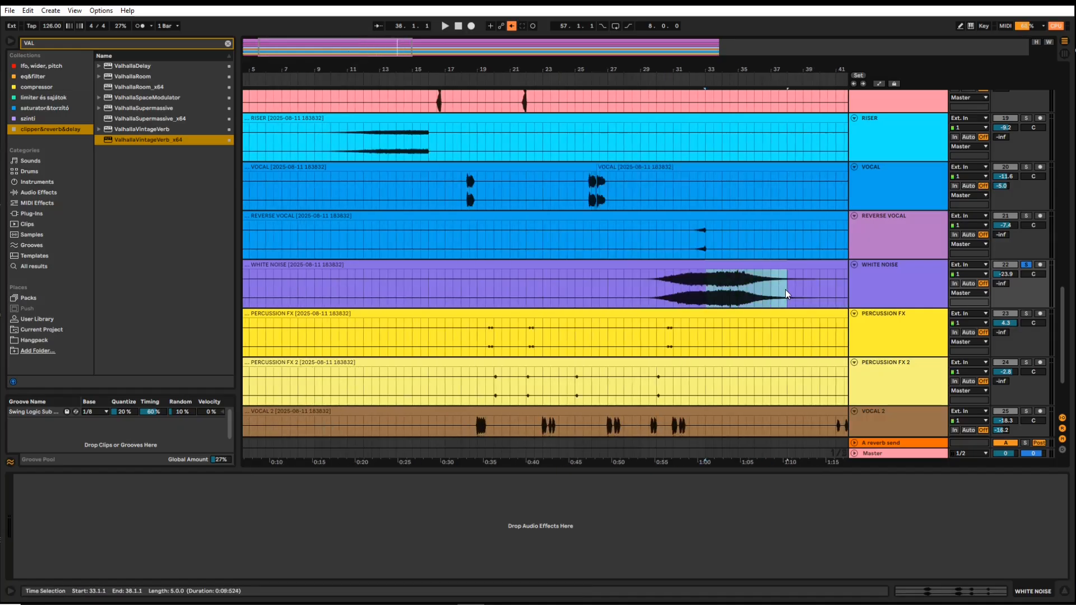
{"action": "scroll", "coordinate": [710, 287], "scroll_direction": "down", "scroll_amount": 6}
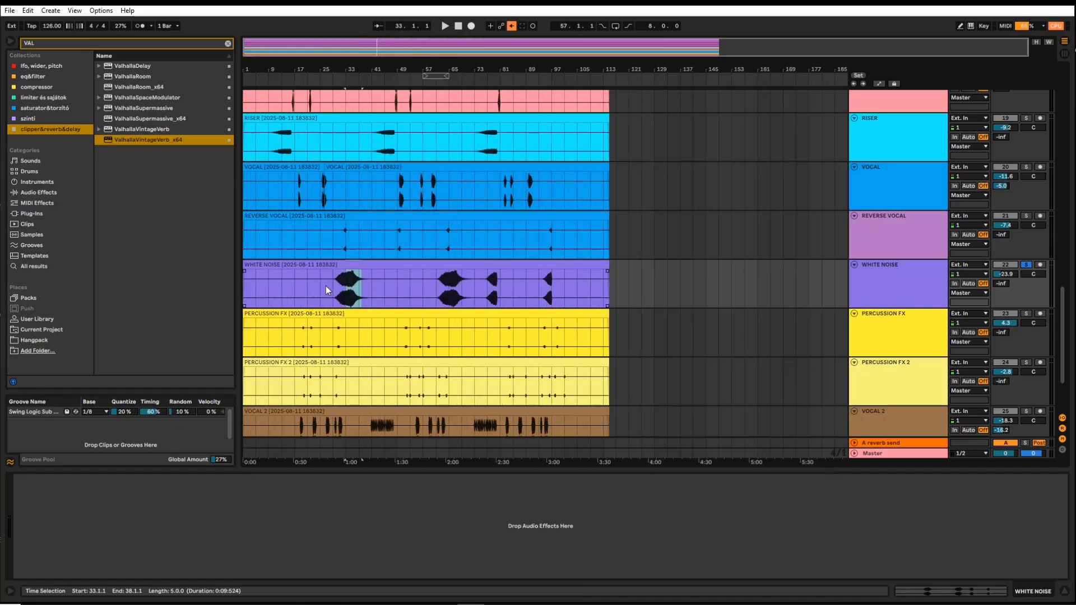
{"action": "scroll", "coordinate": [326, 287], "scroll_direction": "up", "scroll_amount": 6}
{"action": "scroll", "coordinate": [403, 290], "scroll_direction": "left", "scroll_amount": 2}
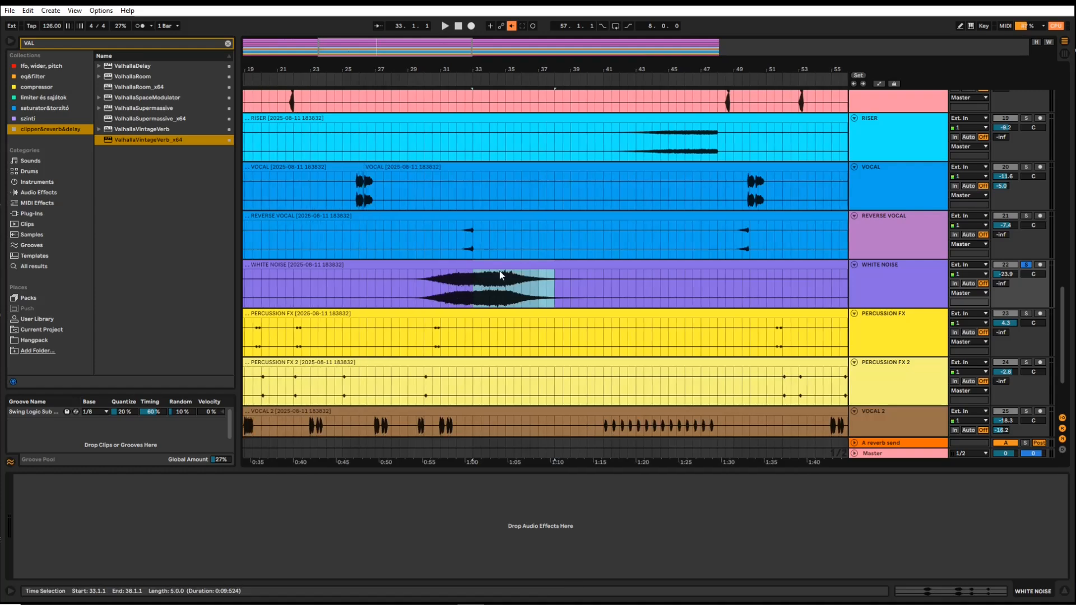
{"action": "left_click_drag", "start_coordinate": [500, 267], "coordinate": [534, 267]}
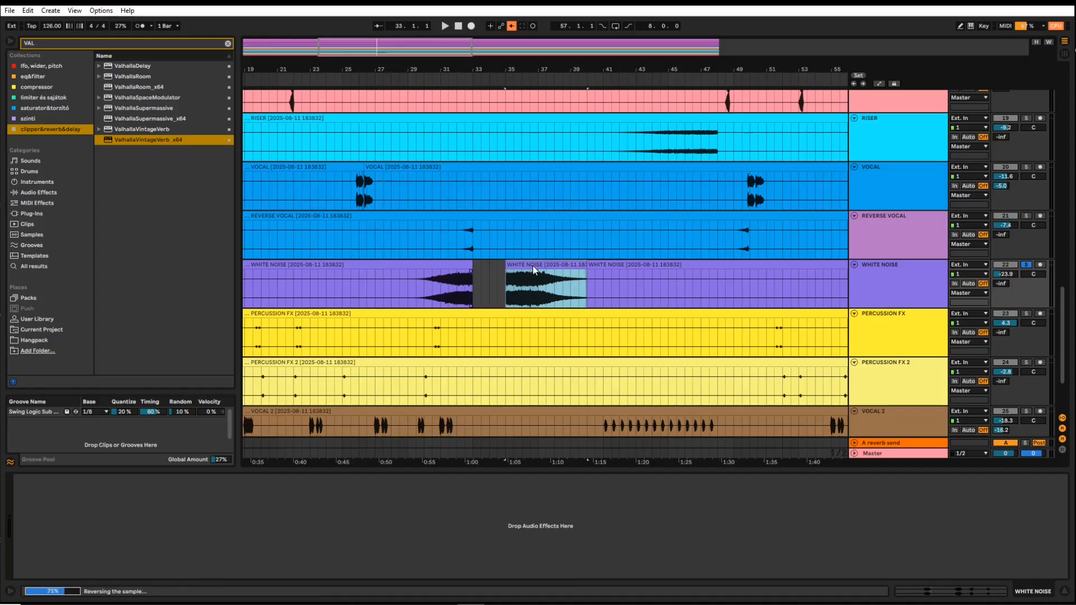
Step: Reverse the moved white noise section and compare it with the original rise before it
{"action": "key", "text": "r"}
{"action": "left_click", "coordinate": [529, 279]}
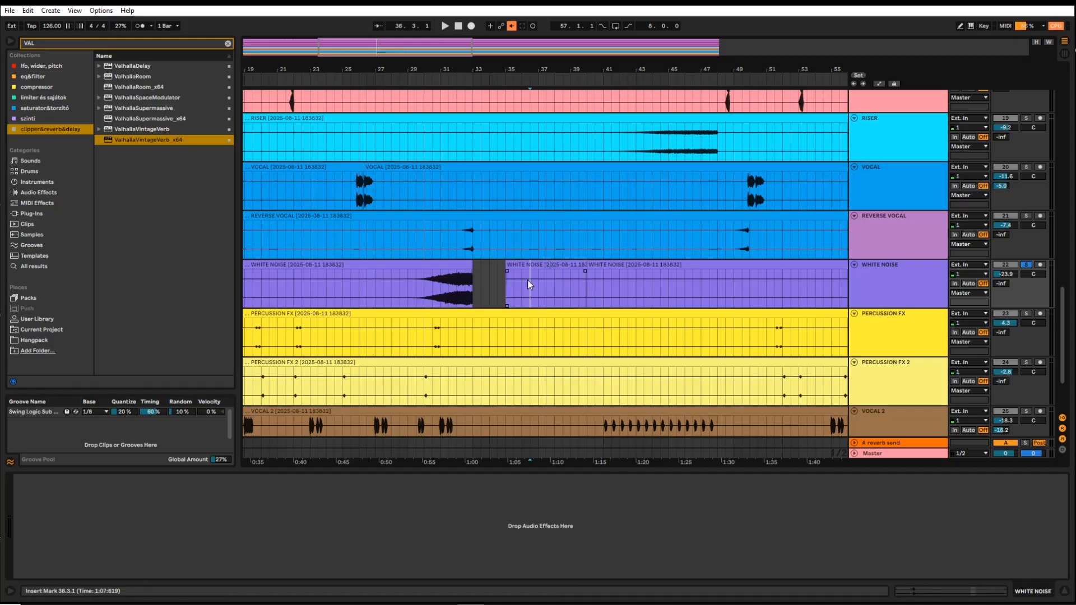
{"action": "left_click", "coordinate": [519, 265]}
{"action": "left_click", "coordinate": [458, 267]}
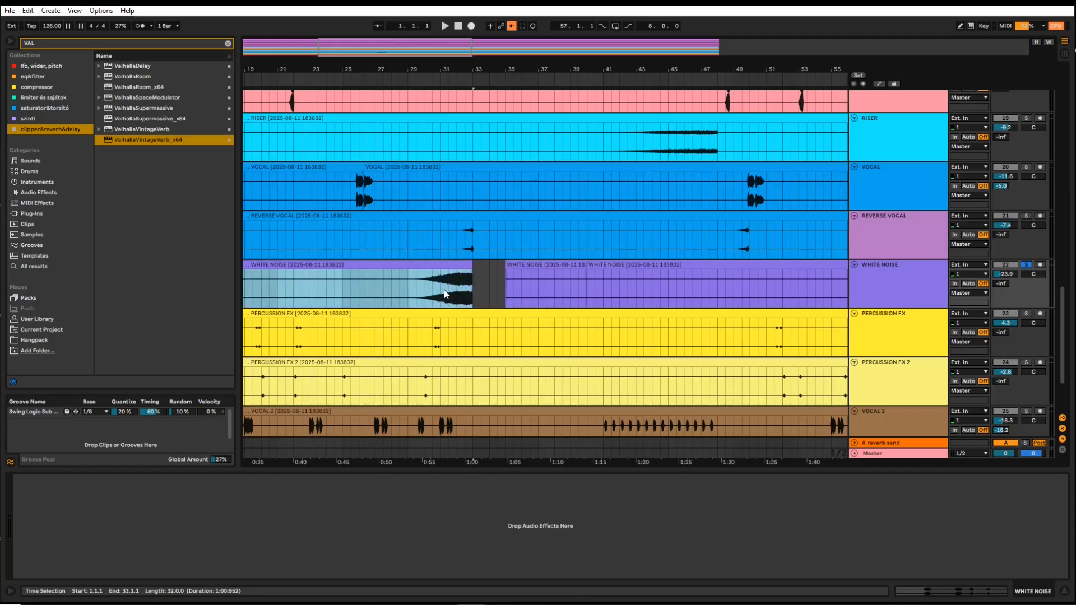
{"action": "left_click", "coordinate": [545, 265]}
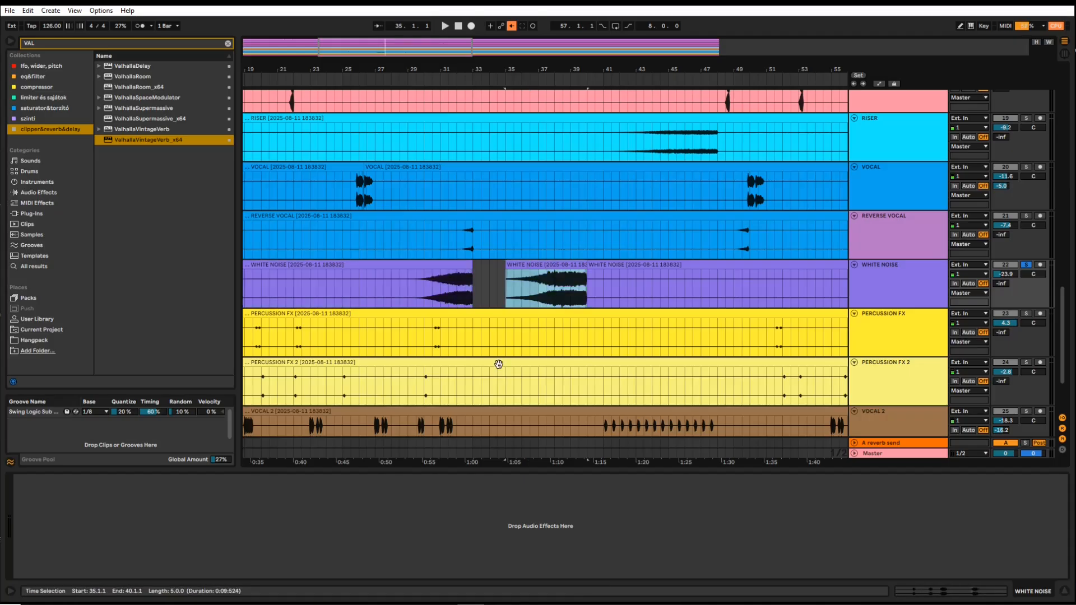
Step: Duplicate the reversed white noise section from 35.1.1 to 40.1.1 directly after itself
{"action": "left_click", "coordinate": [480, 283]}
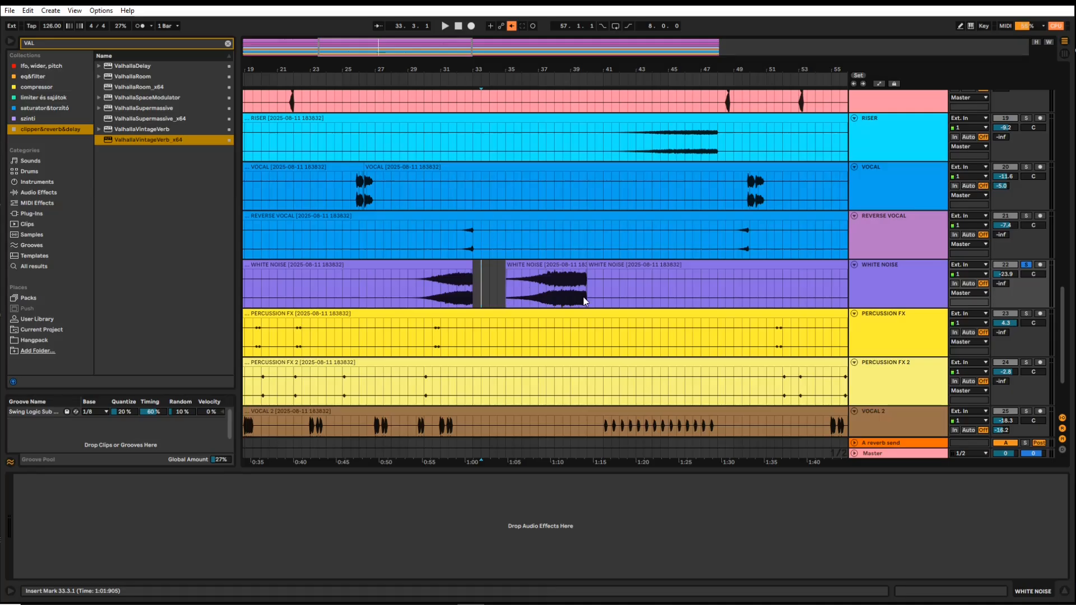
{"action": "left_click", "coordinate": [547, 264]}
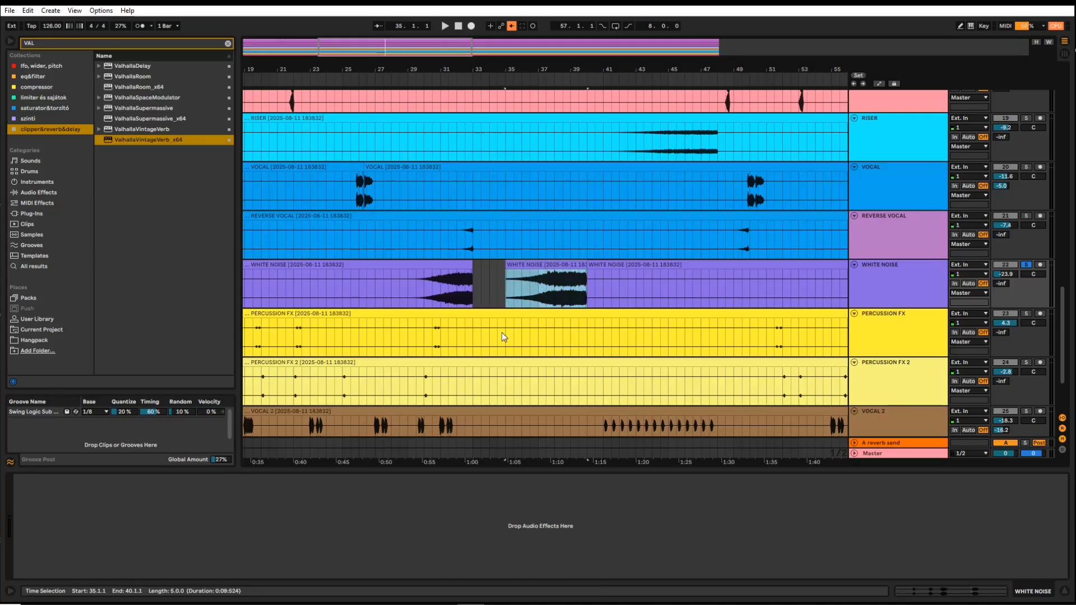
{"action": "key", "text": "ctrl+d"}
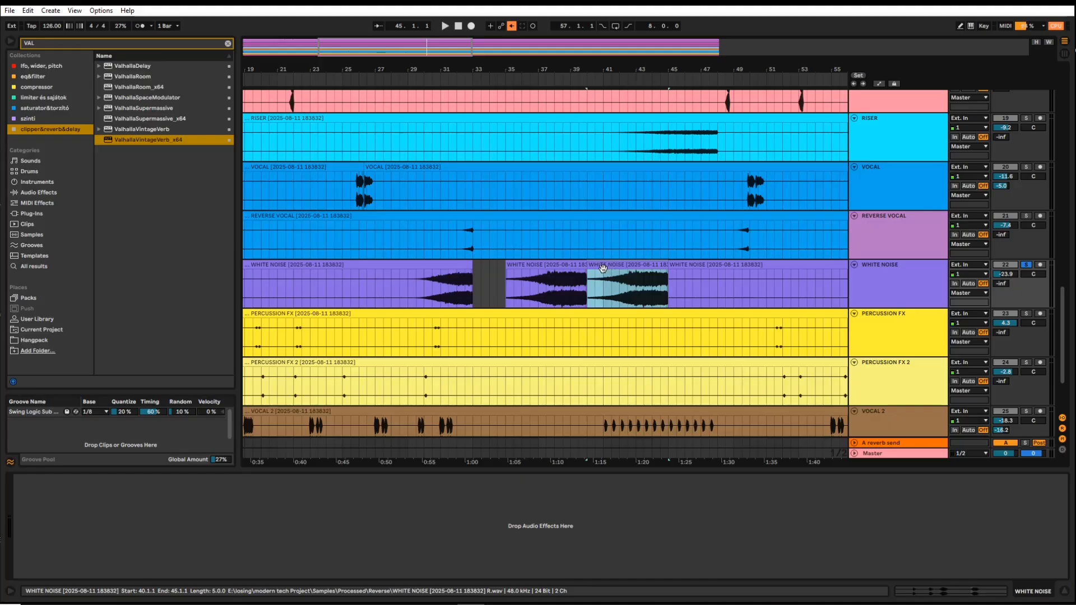
Step: Reverse the duplicated white noise section from 40.1.1 to 45.1.1 and shorten the fade-out of the section before it at the 40.1.1 boundary
{"action": "key", "text": "r"}
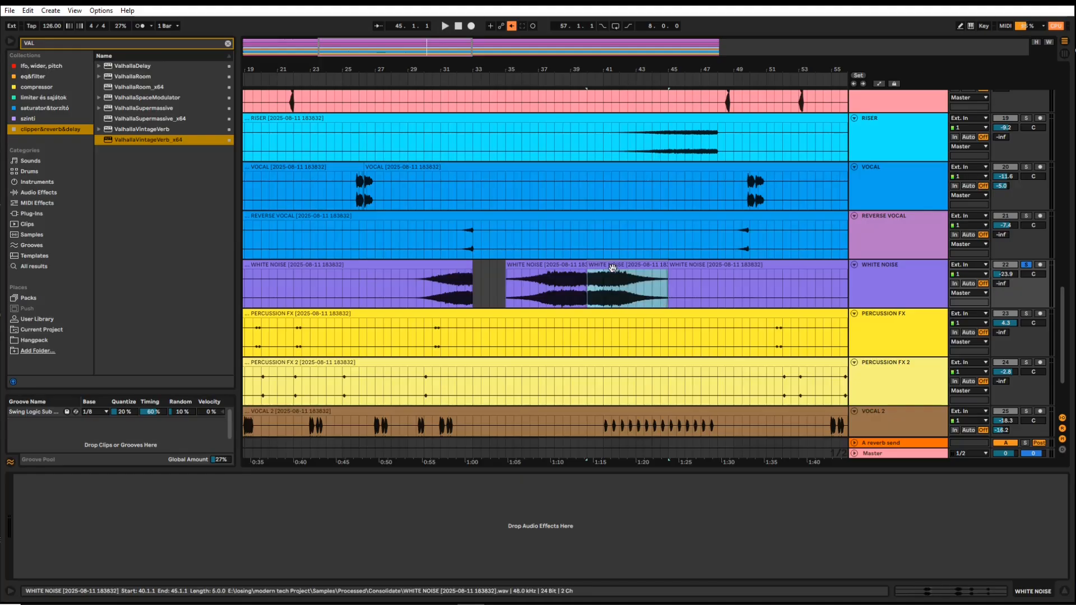
{"action": "scroll", "coordinate": [582, 289], "scroll_direction": "up", "scroll_amount": 15}
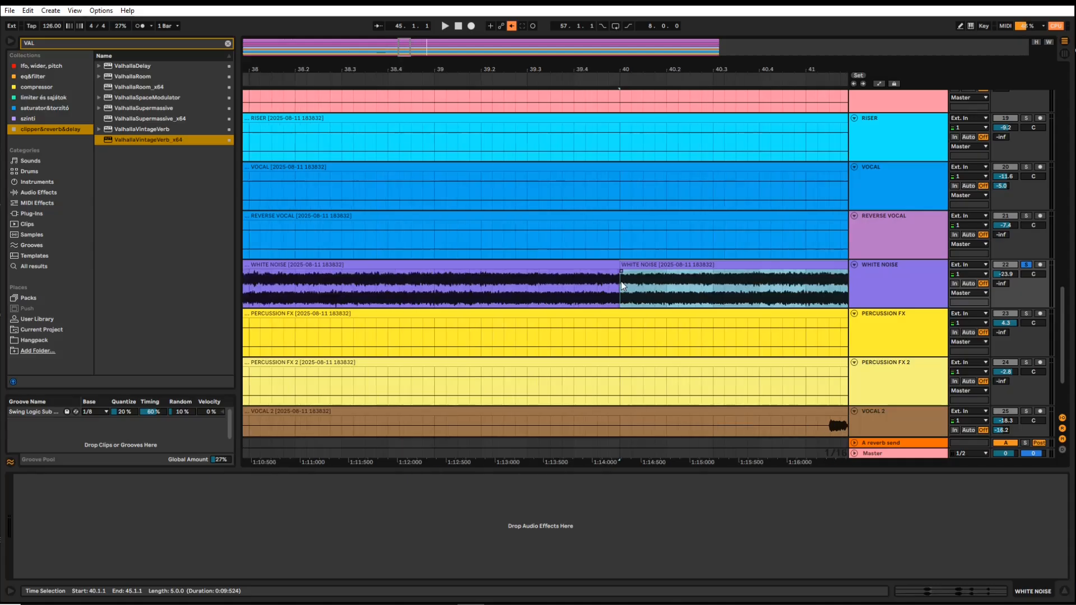
{"action": "scroll", "coordinate": [621, 281], "scroll_direction": "up", "scroll_amount": 10}
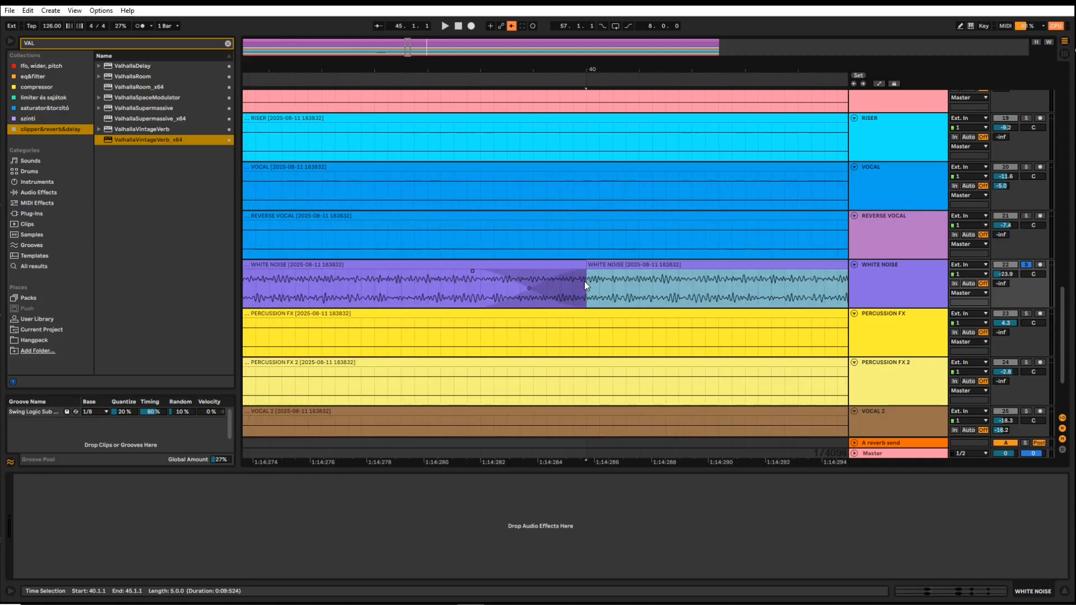
{"action": "left_click_drag", "start_coordinate": [472, 270], "coordinate": [582, 272]}
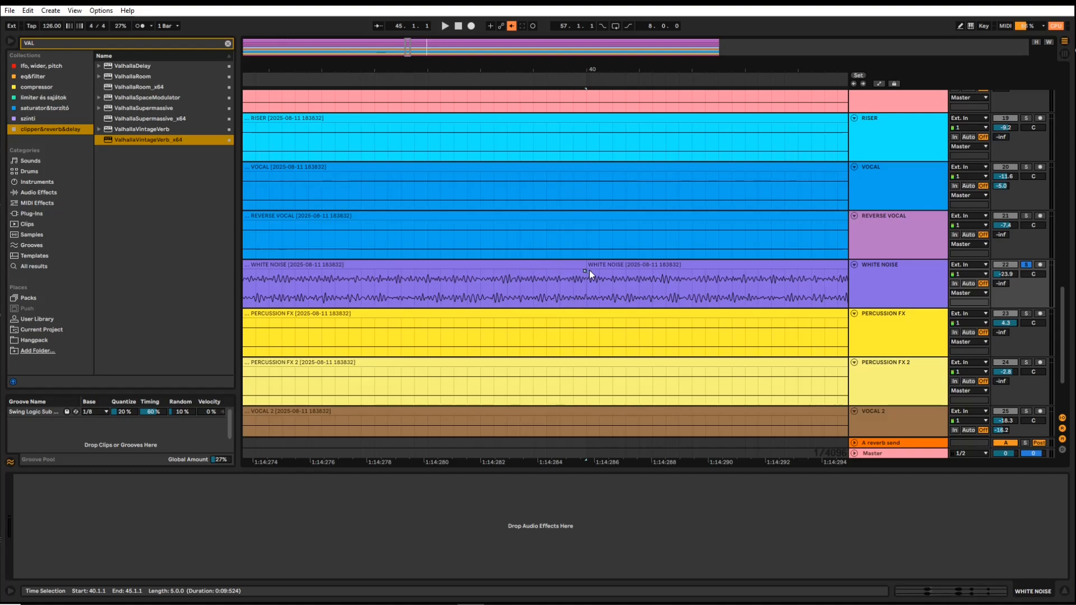
{"action": "scroll", "coordinate": [593, 270], "scroll_direction": "down", "scroll_amount": 6}
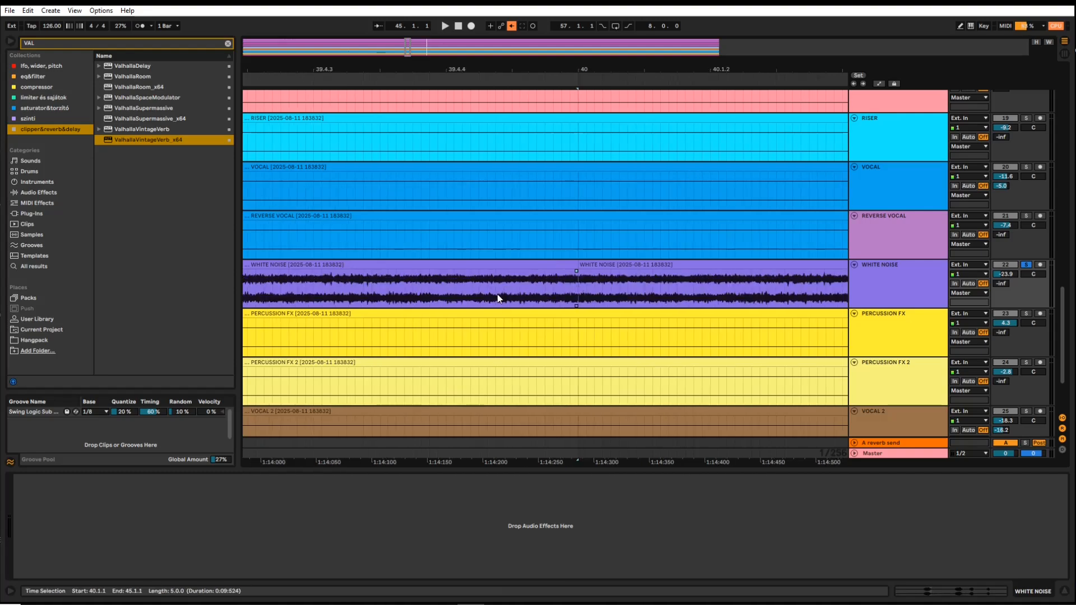
{"action": "scroll", "coordinate": [476, 272], "scroll_direction": "down", "scroll_amount": 8}
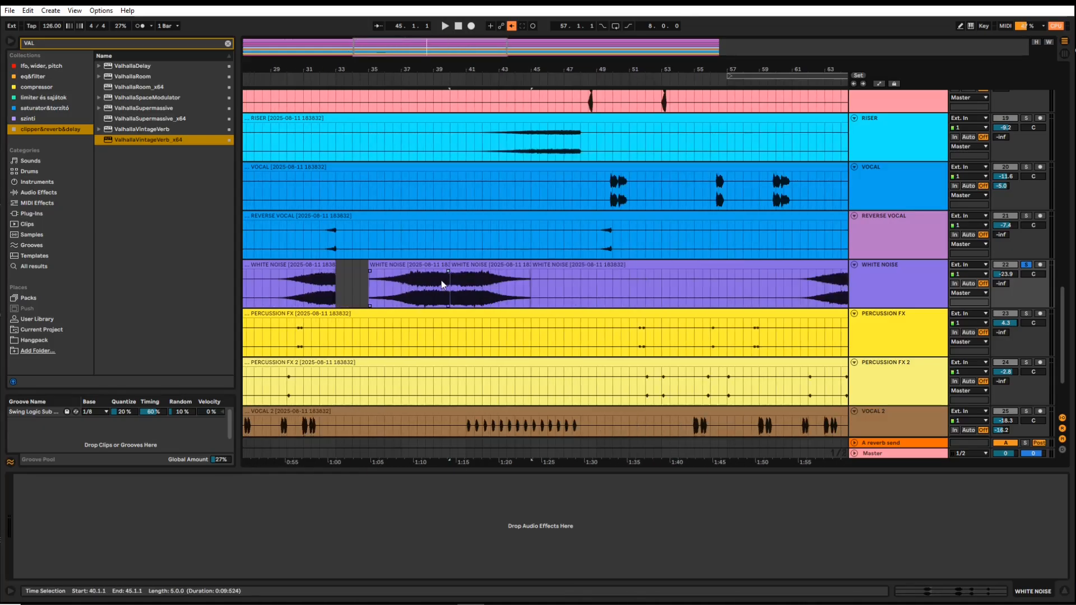
Step: Select the falling white noise section from 40.1.1 to 45.1.1 and compare its shape with the other white noise sweeps in the arrangement
{"action": "left_click_drag", "start_coordinate": [451, 289], "coordinate": [533, 296]}
{"action": "left_click_drag", "start_coordinate": [450, 287], "coordinate": [529, 295]}
{"action": "scroll", "coordinate": [436, 291], "scroll_direction": "down", "scroll_amount": 5}
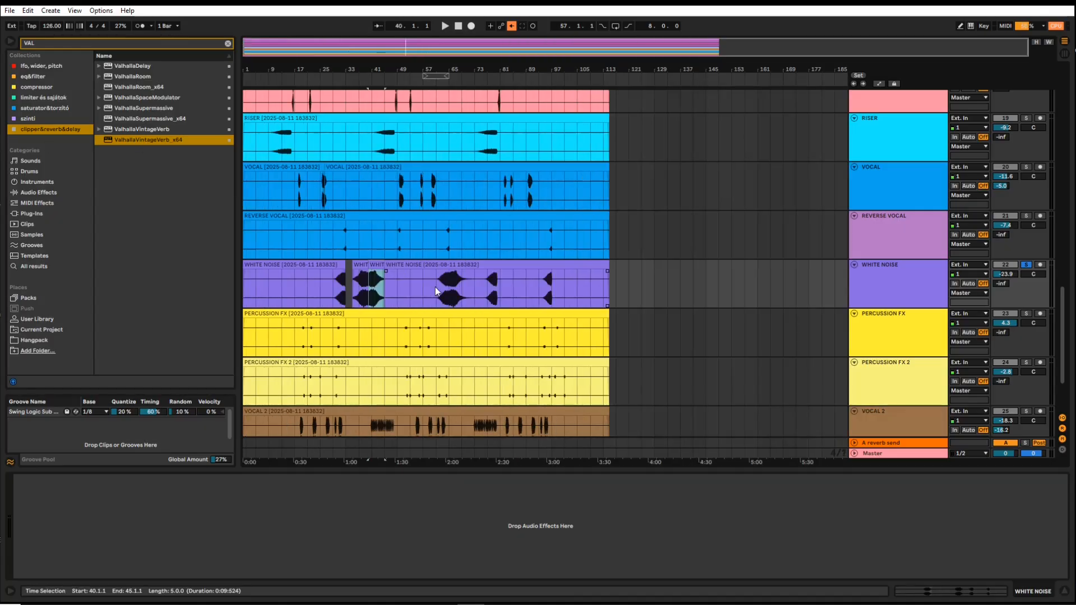
{"action": "scroll", "coordinate": [304, 276], "scroll_direction": "up", "scroll_amount": 5}
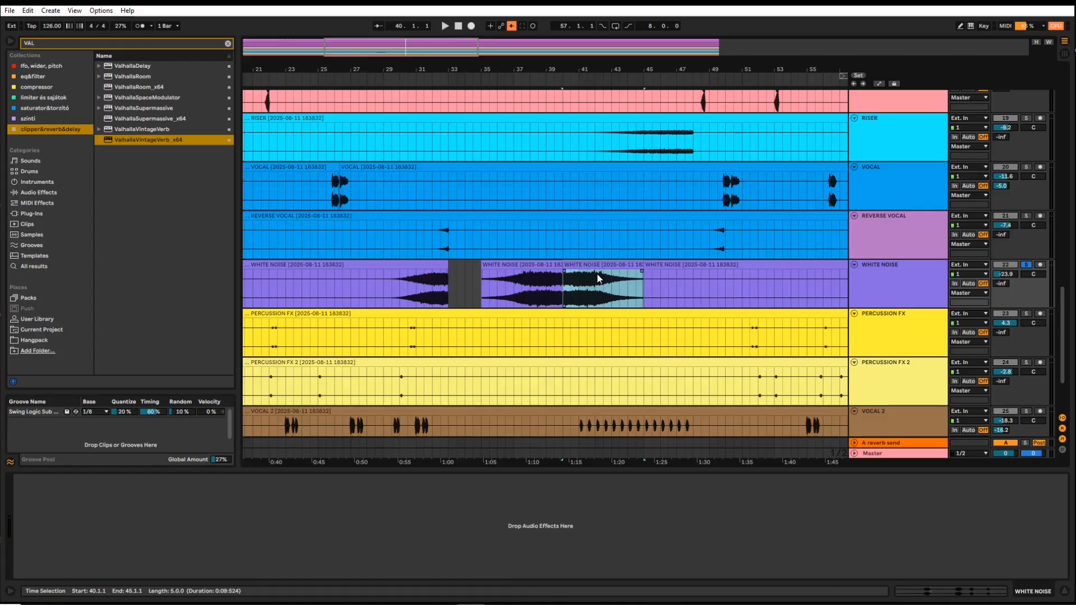
Step: Delete the falling white noise section from 40.1.1 to 45.1.1 and the rising section before it from 35.1.1 to 40.1.1
{"action": "key", "text": "Delete"}
{"action": "left_click", "coordinate": [528, 266]}
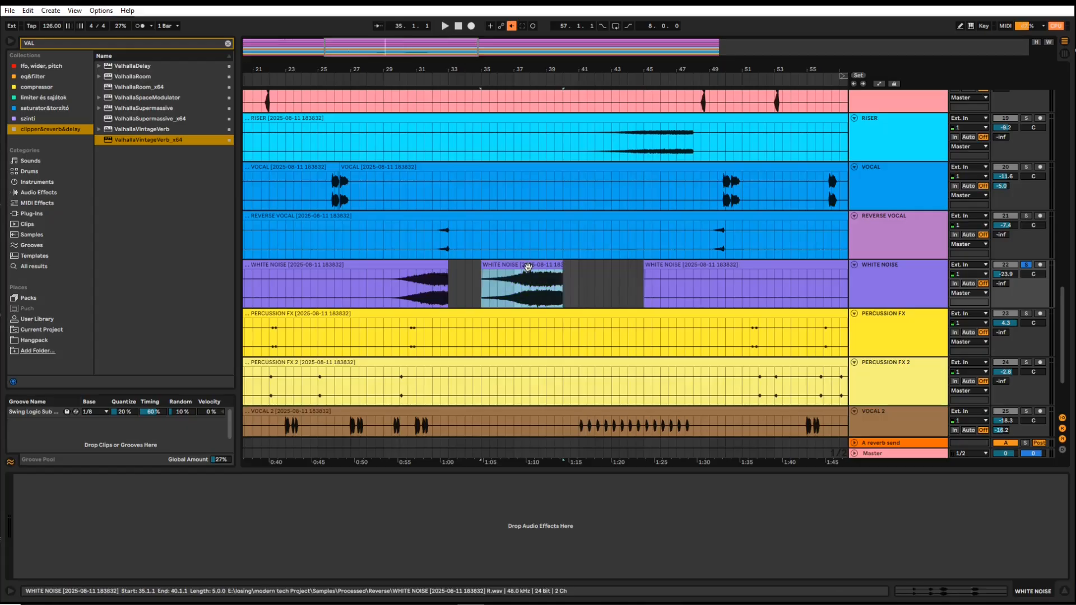
{"action": "key", "text": "Delete"}
Step: Undo the deletions and the earlier white noise edits until the original continuous clip is restored
{"action": "key", "text": "ctrl+z"}
{"action": "key", "text": "ctrl+z"}
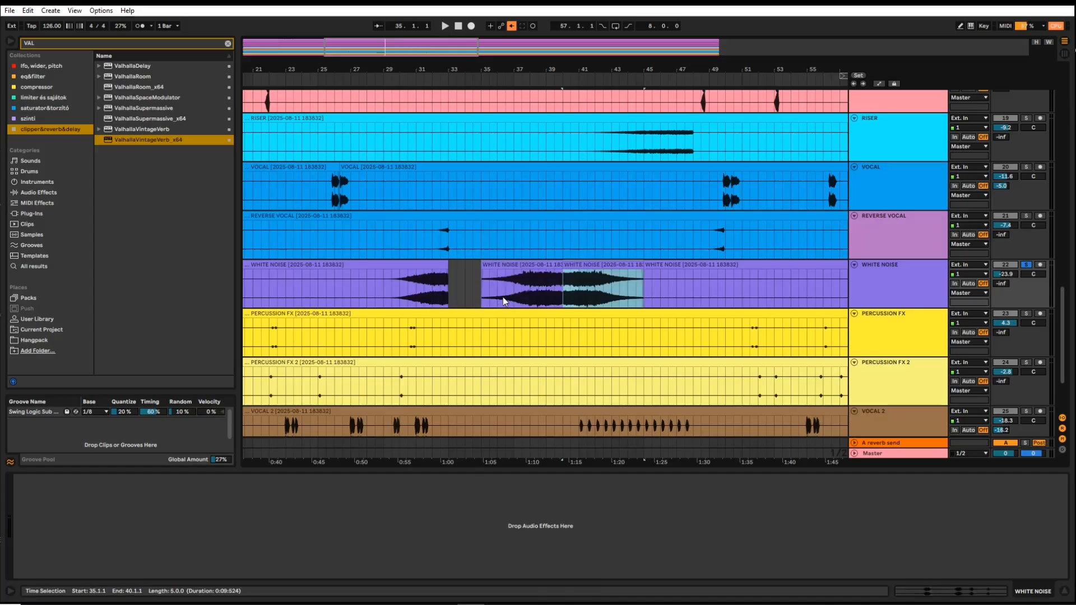
{"action": "key", "text": "ctrl+z"}
{"action": "key", "text": "ctrl+z"}
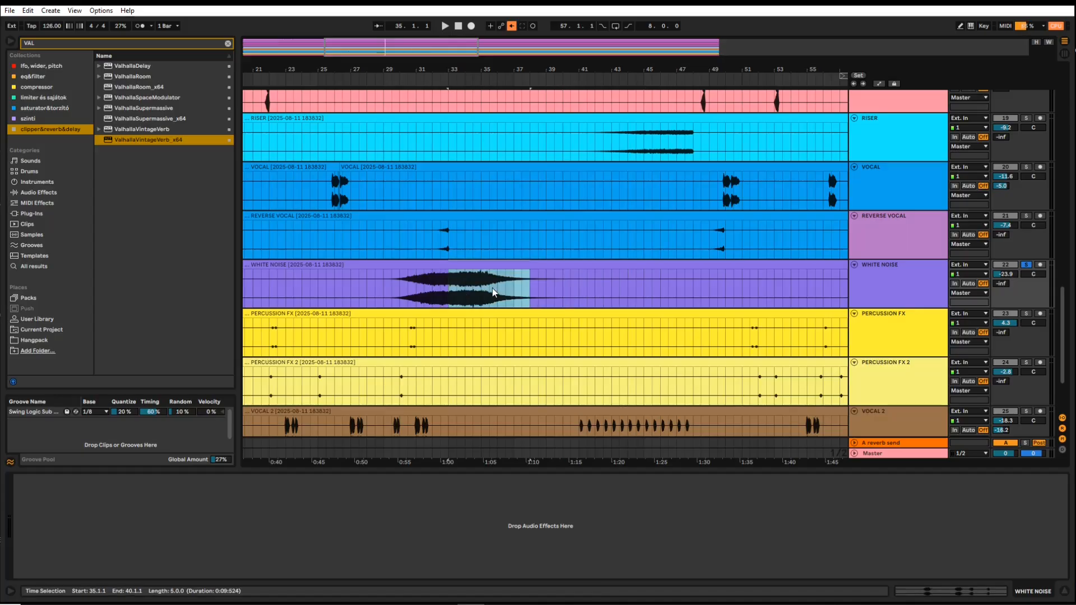
Step: Play the percussion hits from 19.3.3, solo the PERCUSSION FX track instead of WHITE NOISE, and stop playback
{"action": "scroll", "coordinate": [399, 284], "scroll_direction": "down", "scroll_amount": 3}
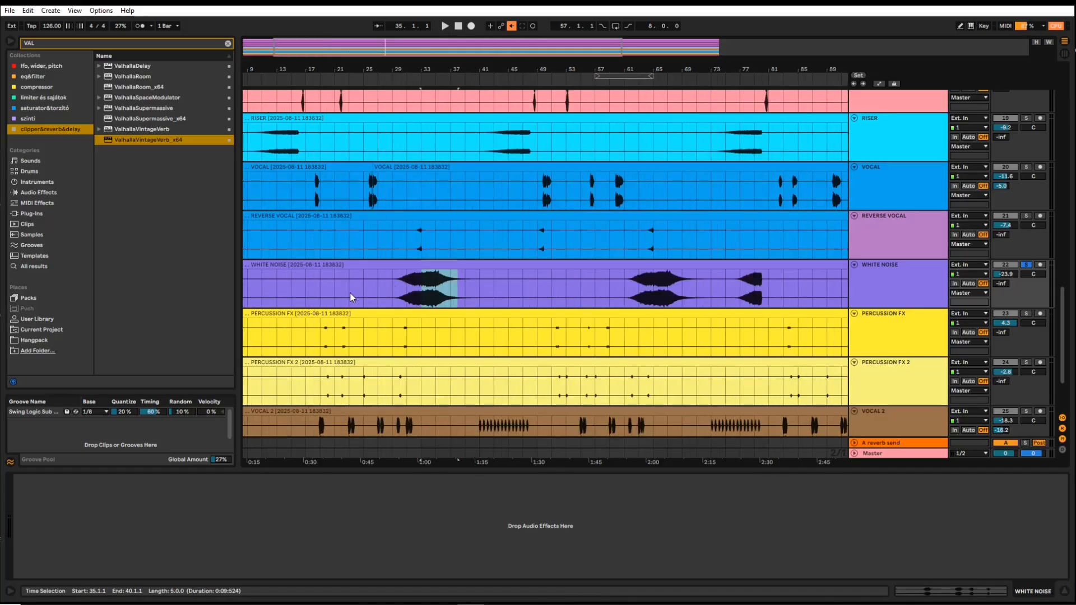
{"action": "scroll", "coordinate": [338, 296], "scroll_direction": "down", "scroll_amount": 3}
{"action": "scroll", "coordinate": [334, 295], "scroll_direction": "up", "scroll_amount": 3}
{"action": "scroll", "coordinate": [303, 257], "scroll_direction": "up", "scroll_amount": 3}
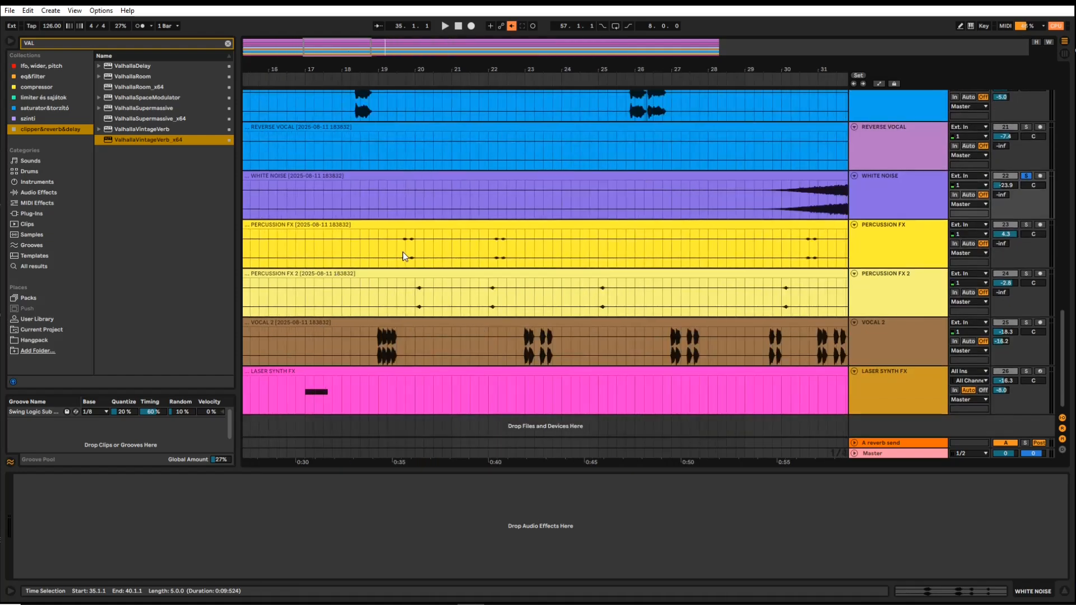
{"action": "left_click", "coordinate": [405, 256]}
{"action": "scroll", "coordinate": [404, 256], "scroll_direction": "up", "scroll_amount": 3}
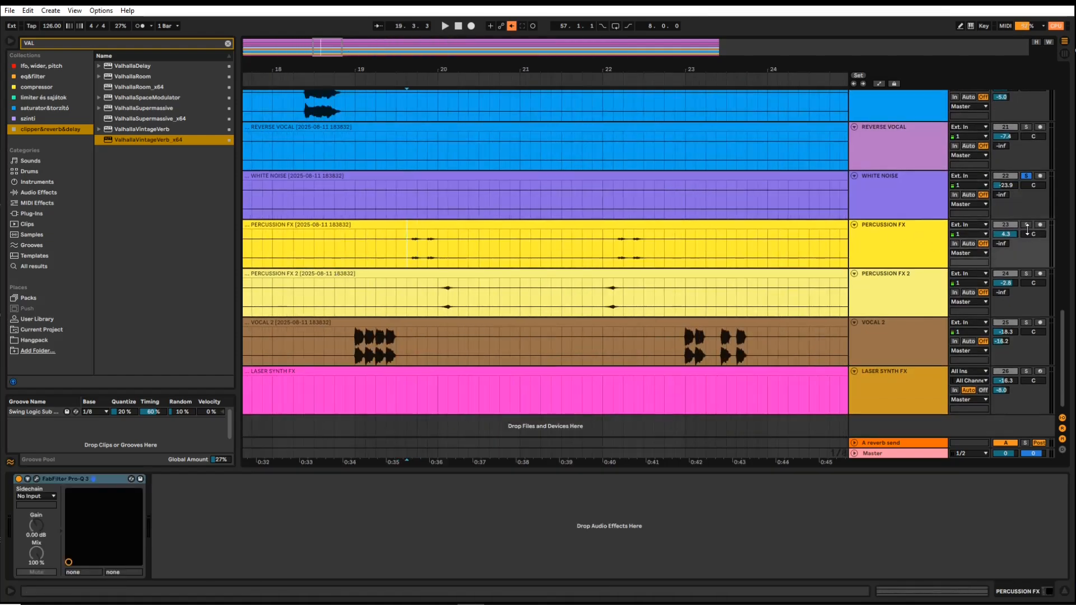
{"action": "key", "text": "space"}
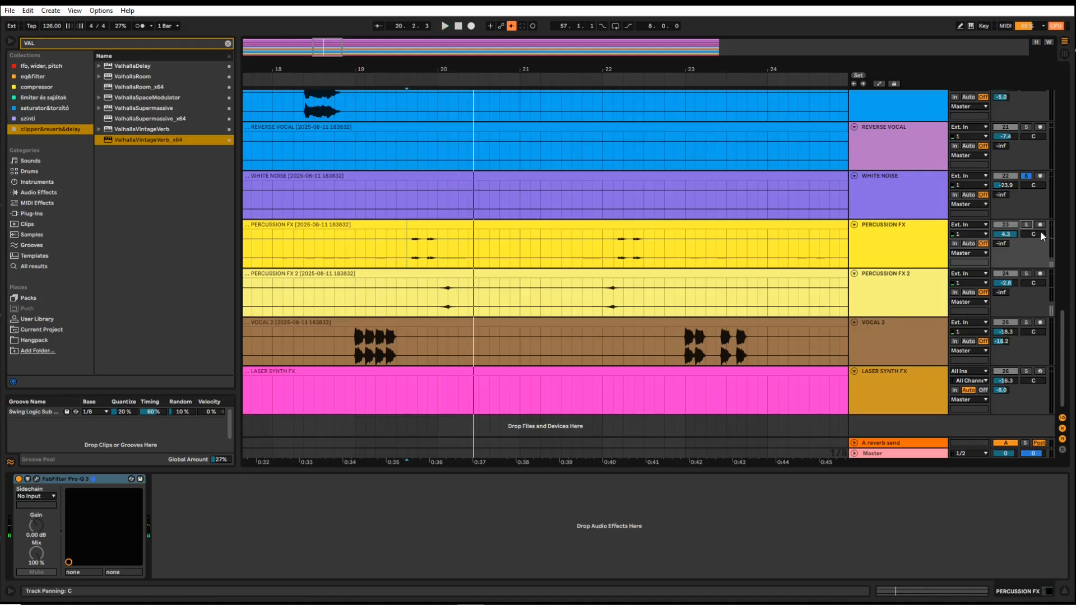
{"action": "left_click", "coordinate": [1025, 224]}
{"action": "key", "text": "space"}
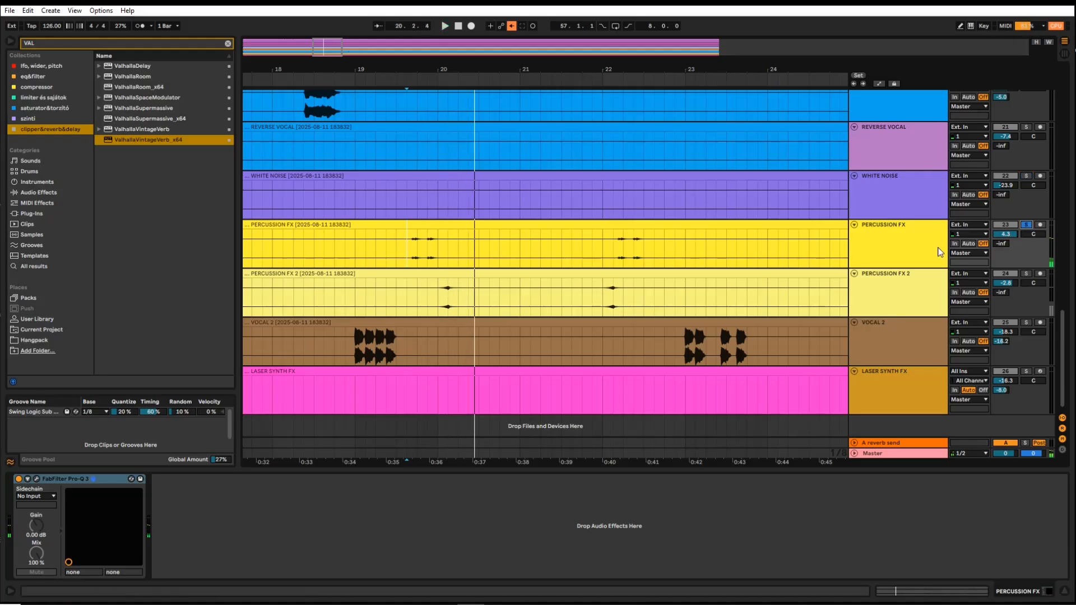
Step: Solo the PERCUSSION FX 2 track and audition its hit from the start of bar 20
{"action": "key", "text": "space"}
{"action": "scroll", "coordinate": [416, 310], "scroll_direction": "down", "scroll_amount": 2}
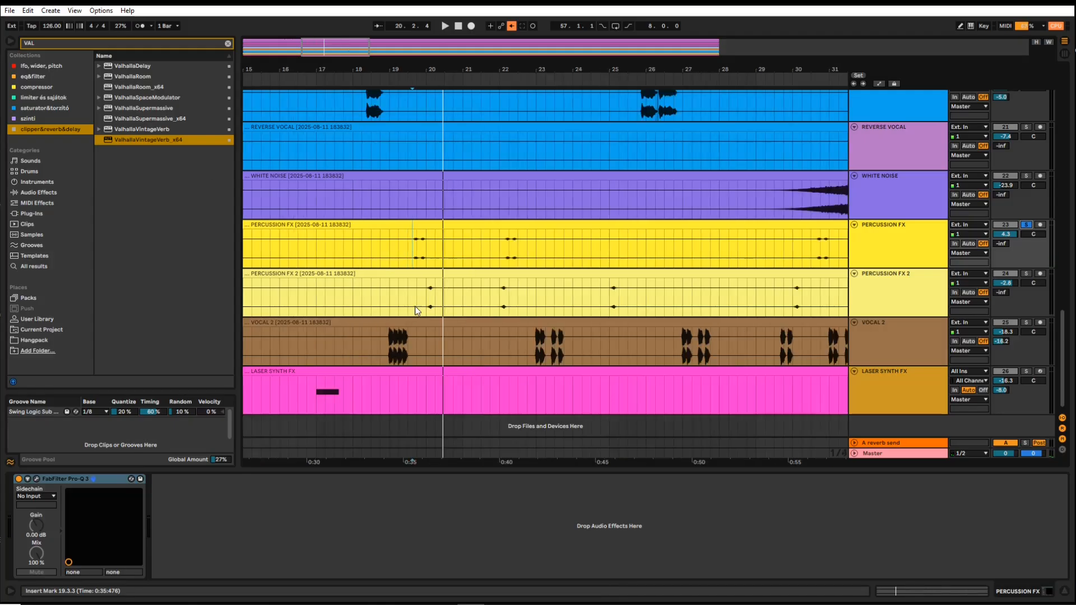
{"action": "left_click", "coordinate": [431, 294]}
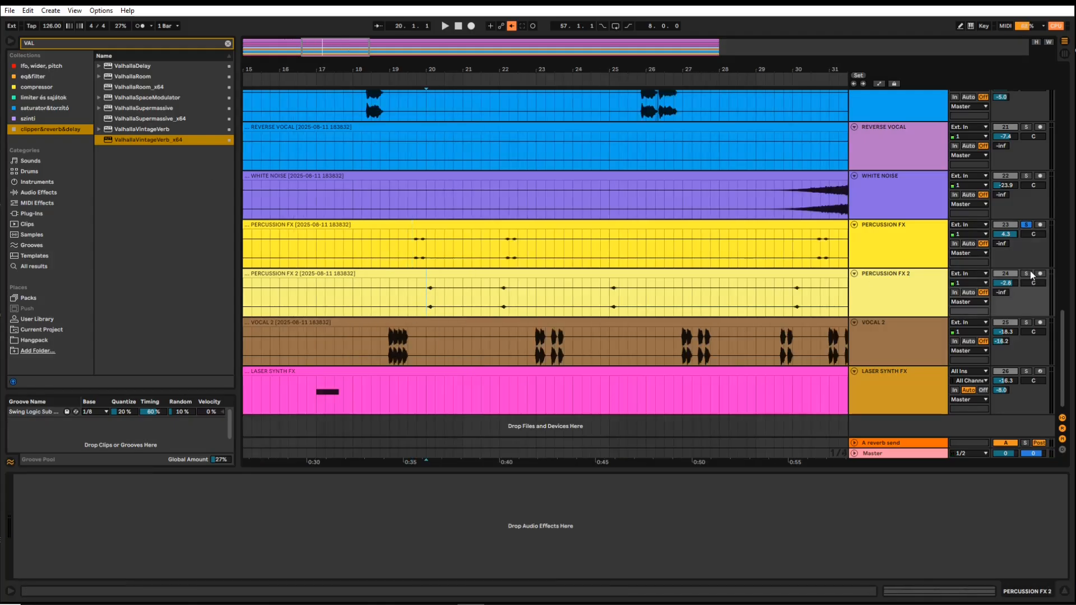
{"action": "left_click", "coordinate": [1025, 274]}
{"action": "key", "text": "space"}
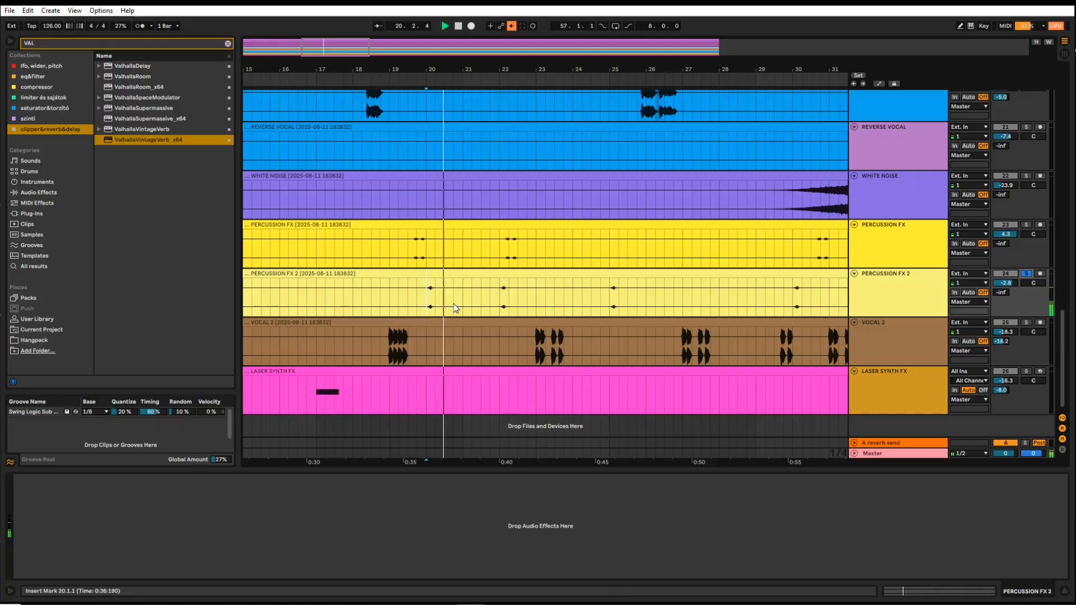
{"action": "scroll", "coordinate": [427, 294], "scroll_direction": "up", "scroll_amount": 5}
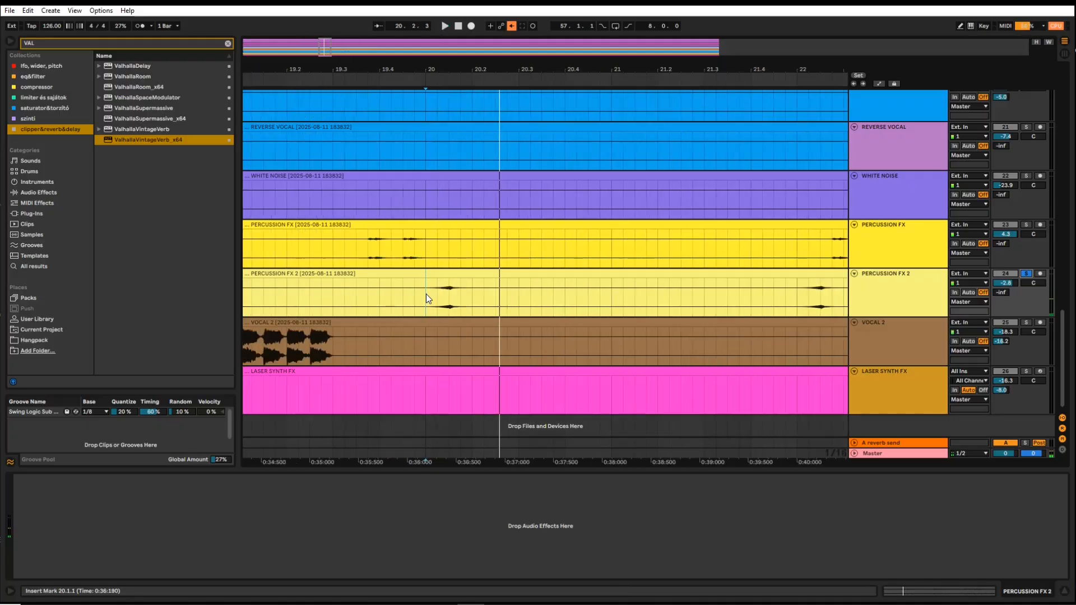
{"action": "mouse_move", "coordinate": [426, 294]}
{"action": "left_mouse_down"}
{"action": "mouse_move", "coordinate": [489, 304]}
{"action": "mouse_move", "coordinate": [426, 300]}
{"action": "left_mouse_up"}
{"action": "key", "text": "space"}
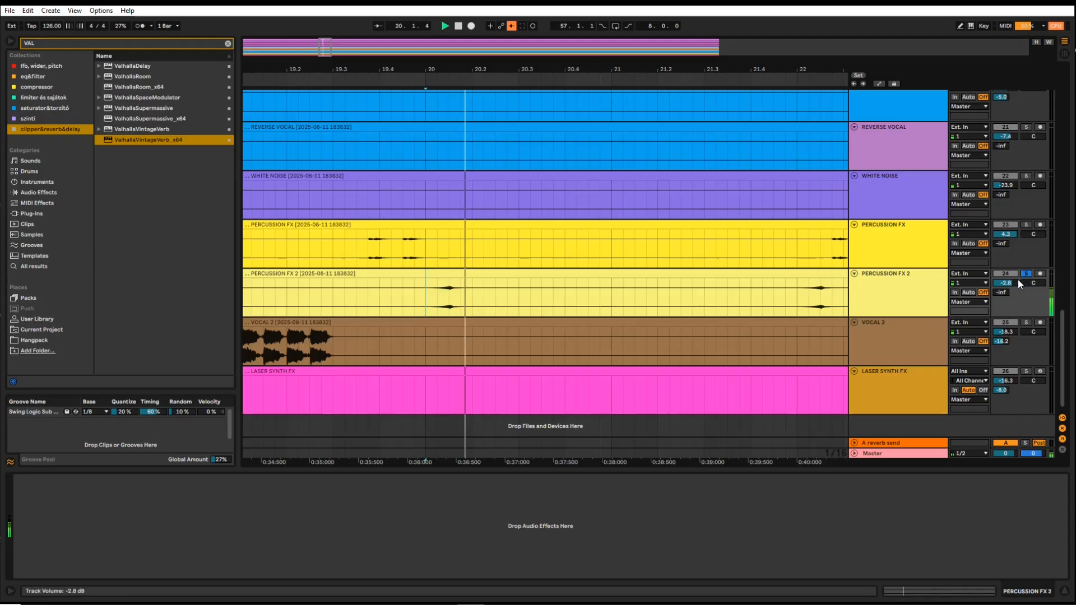
{"action": "key", "text": "space"}
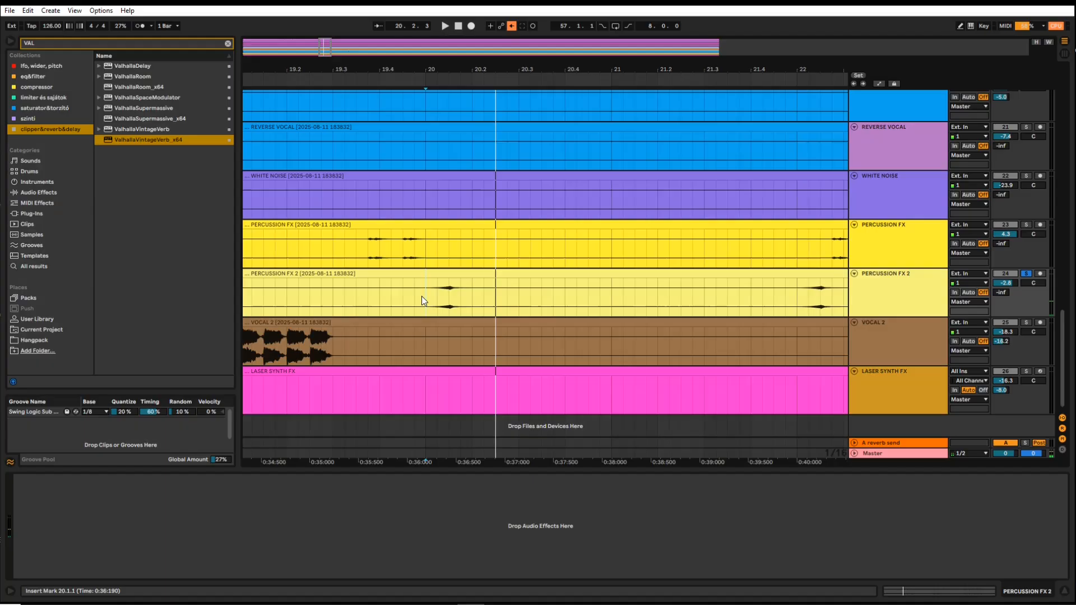
Step: Open the PERCUSSION FX 2 clip in an enlarged clip view and set its warp mode to Complex Pro
{"action": "left_click", "coordinate": [449, 274]}
{"action": "double_click", "coordinate": [449, 273]}
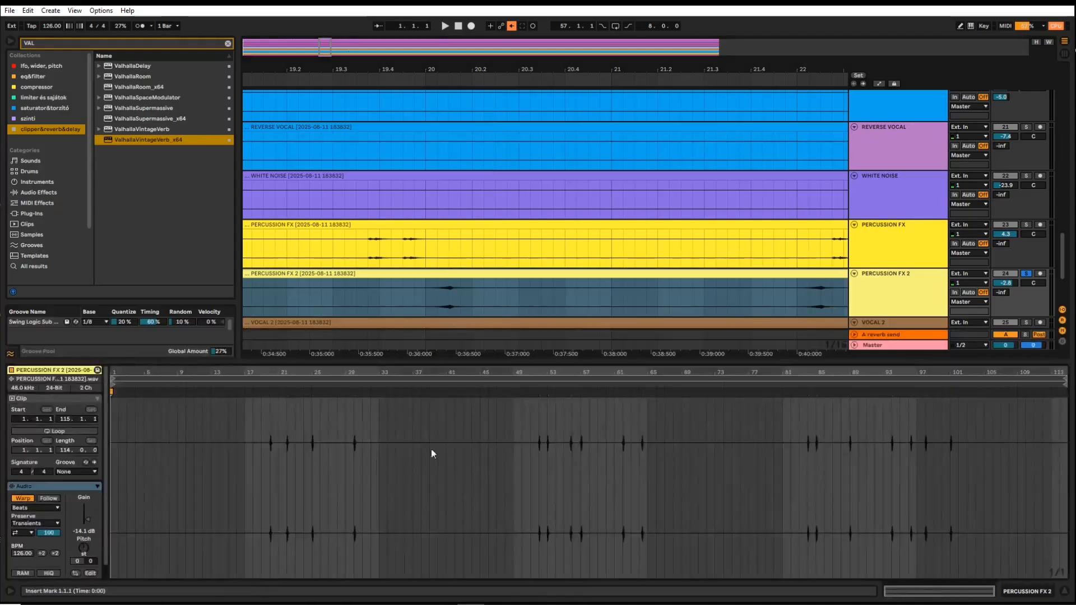
{"action": "left_click_drag", "start_coordinate": [291, 364], "coordinate": [291, 280]}
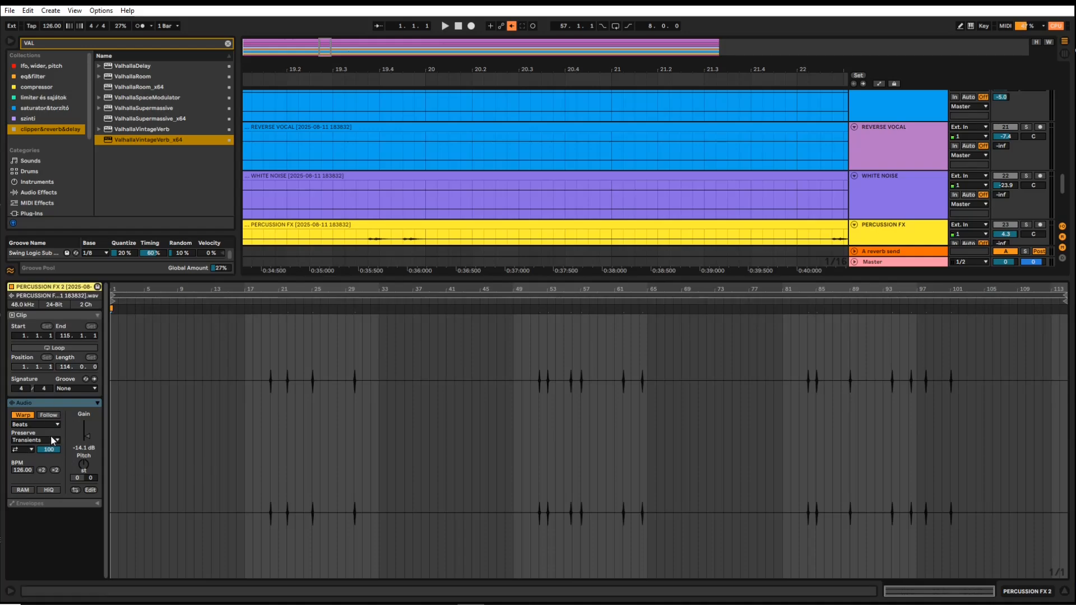
{"action": "left_click", "coordinate": [45, 425]}
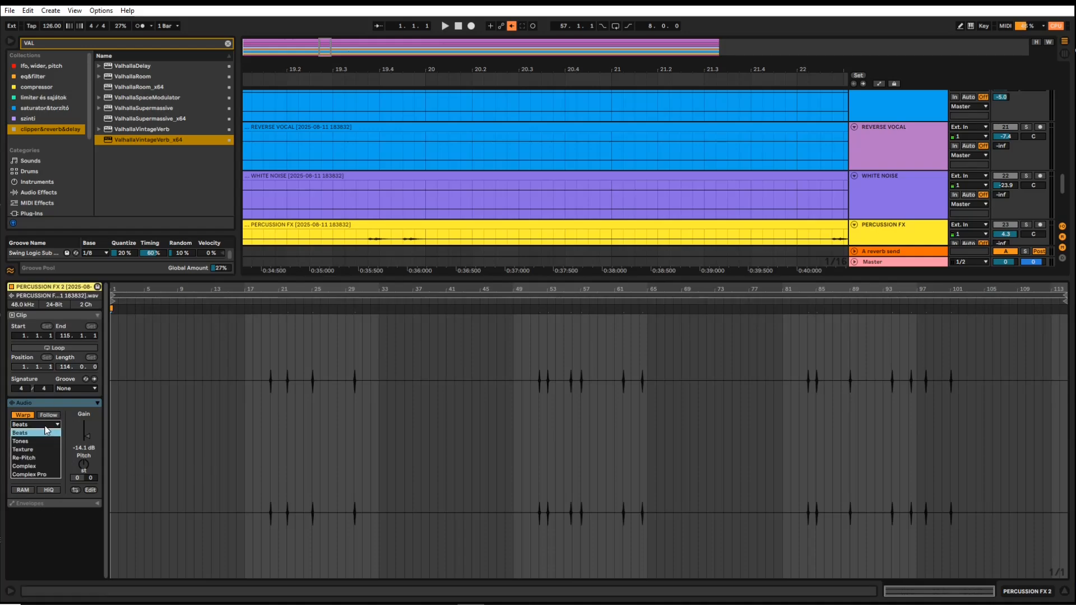
{"action": "left_click", "coordinate": [28, 476]}
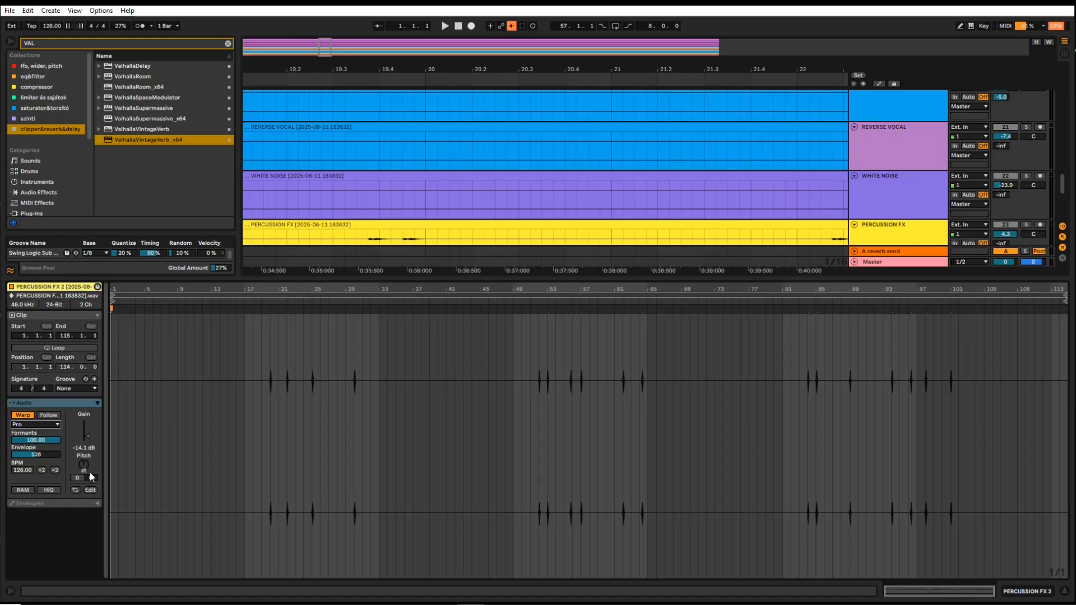
Step: Try adjusting the PERCUSSION FX 2 clip's pitch, reselect the Complex Pro warp mode, and shrink the clip view
{"action": "left_click", "coordinate": [84, 464]}
{"action": "left_click_drag", "start_coordinate": [84, 464], "coordinate": [84, 478]}
{"action": "left_click_drag", "start_coordinate": [84, 464], "coordinate": [84, 477]}
{"action": "left_click", "coordinate": [28, 425]}
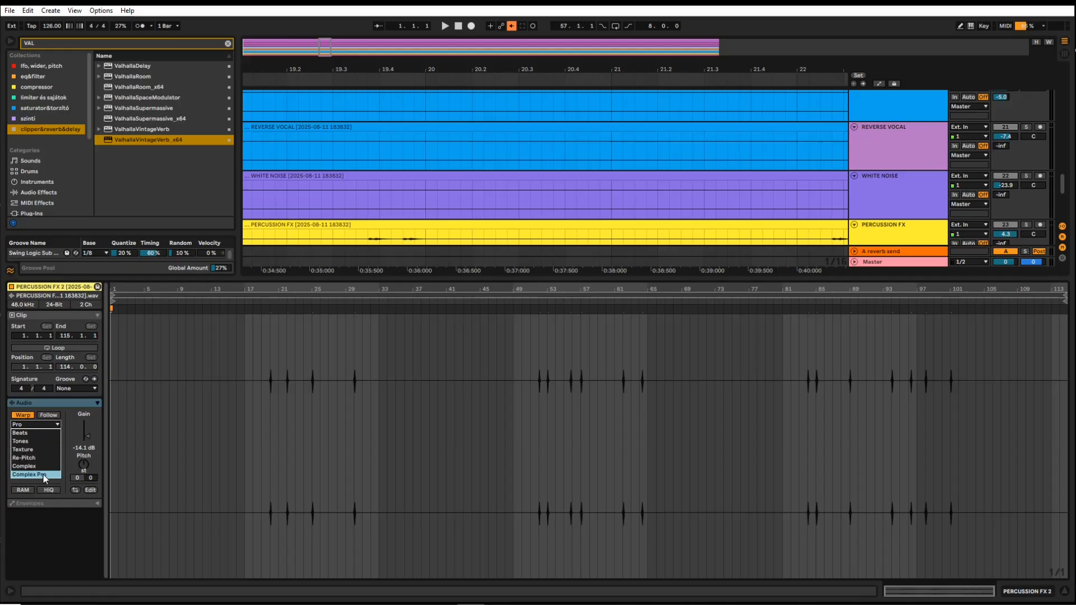
{"action": "left_click", "coordinate": [45, 475]}
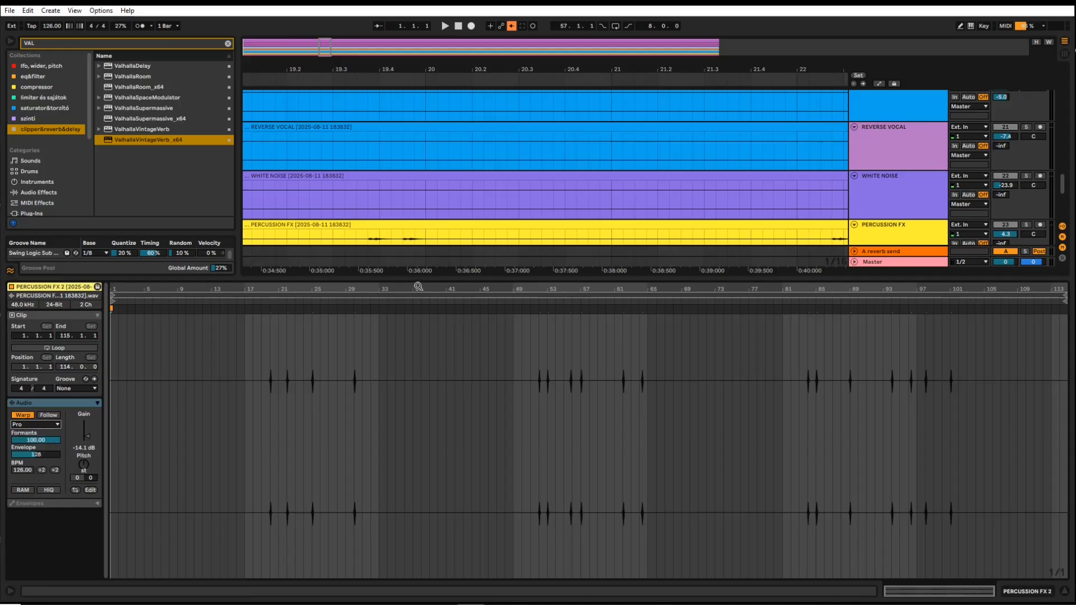
{"action": "left_click_drag", "start_coordinate": [419, 276], "coordinate": [419, 469]}
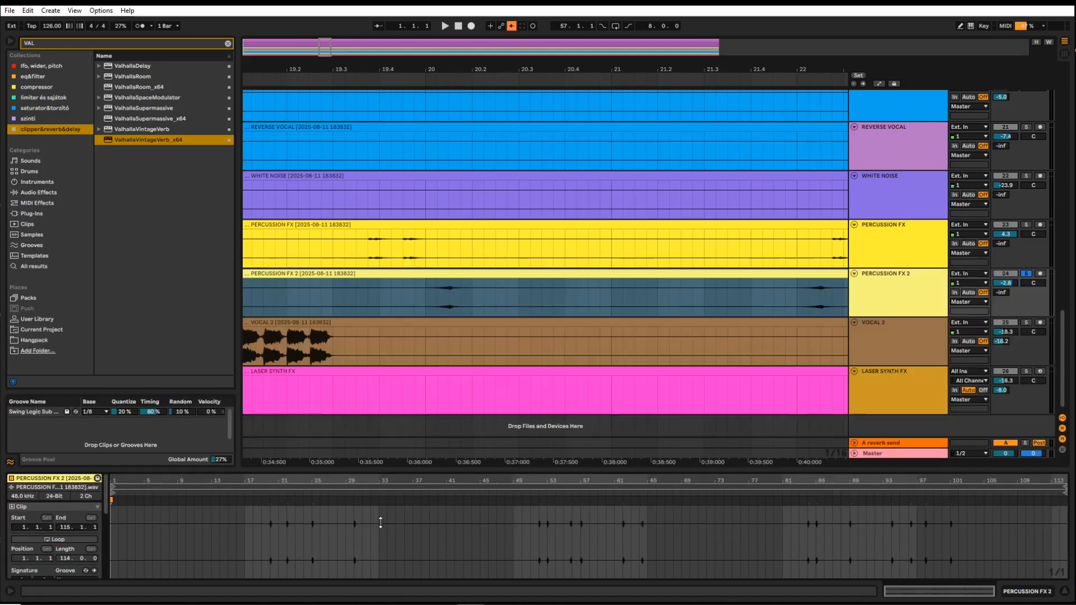
Step: Solo the VOCAL 2 track and audition its chopped phrase from the start of bar 19
{"action": "left_click", "coordinate": [330, 290]}
{"action": "left_click", "coordinate": [275, 344]}
{"action": "scroll", "coordinate": [270, 352], "scroll_direction": "left", "scroll_amount": 5}
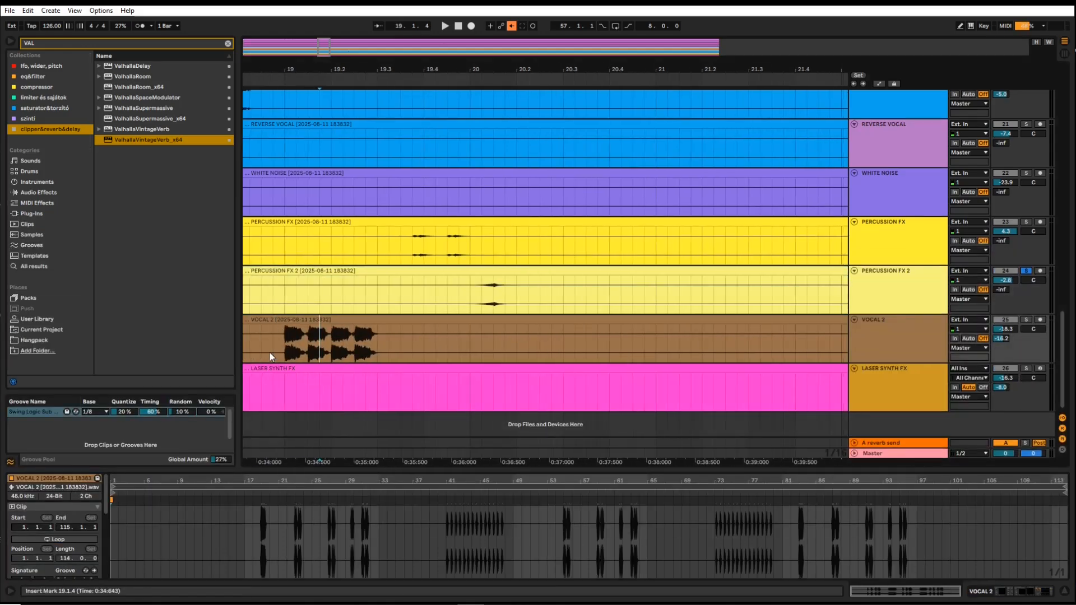
{"action": "left_click", "coordinate": [354, 341]}
{"action": "left_click", "coordinate": [1026, 320]}
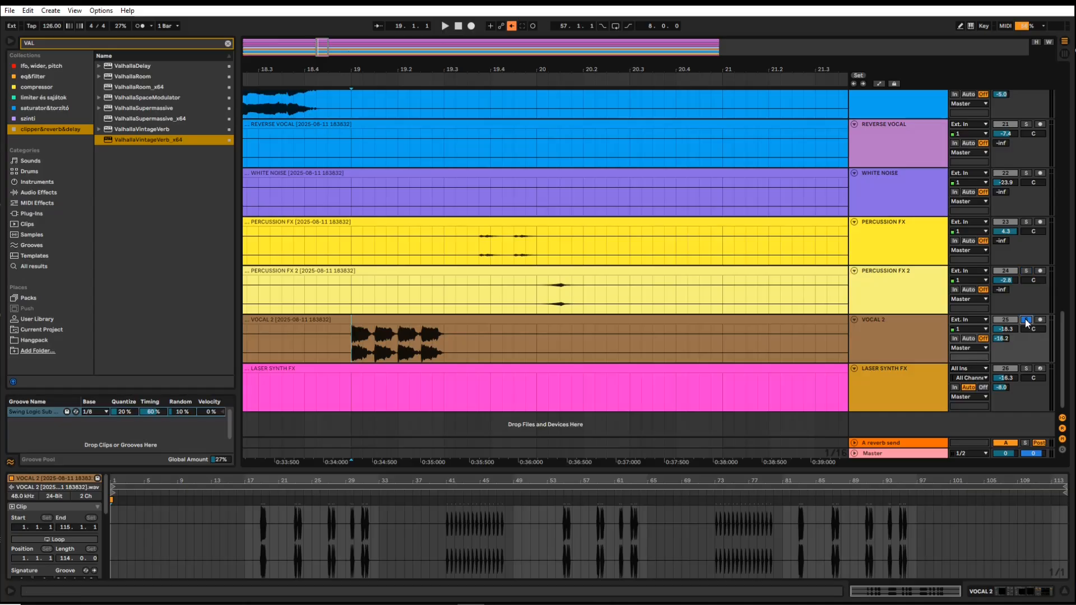
{"action": "key", "text": "space"}
{"action": "key", "text": "space"}
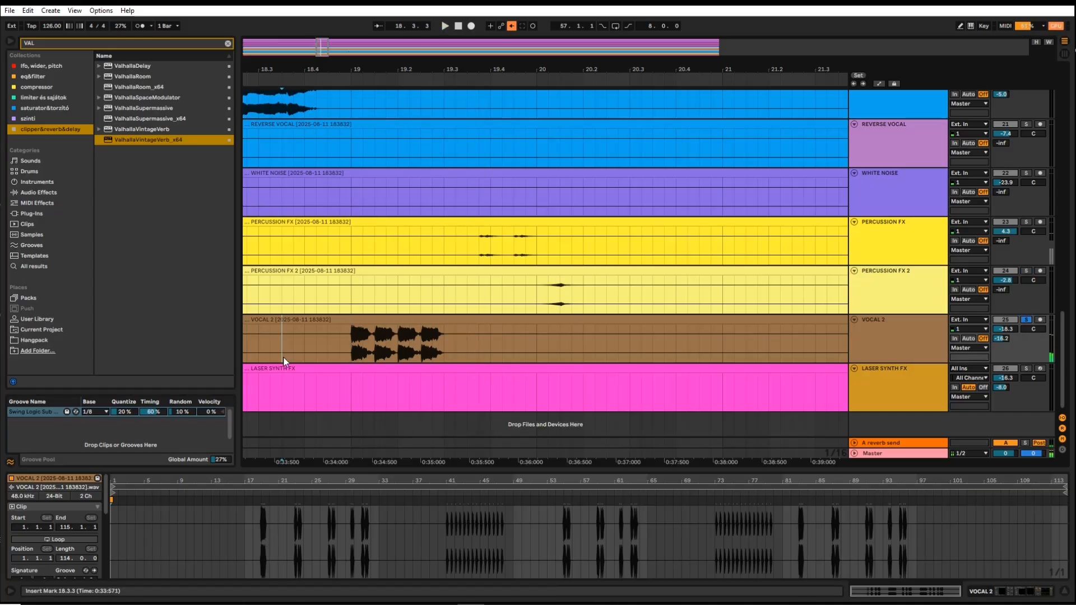
Step: Examine the VOCAL 2 phrases at bars 19 and 23 by selecting each one, including the first chop at bar 23
{"action": "left_click_drag", "start_coordinate": [336, 344], "coordinate": [532, 354]}
{"action": "left_click_drag", "start_coordinate": [281, 345], "coordinate": [536, 340]}
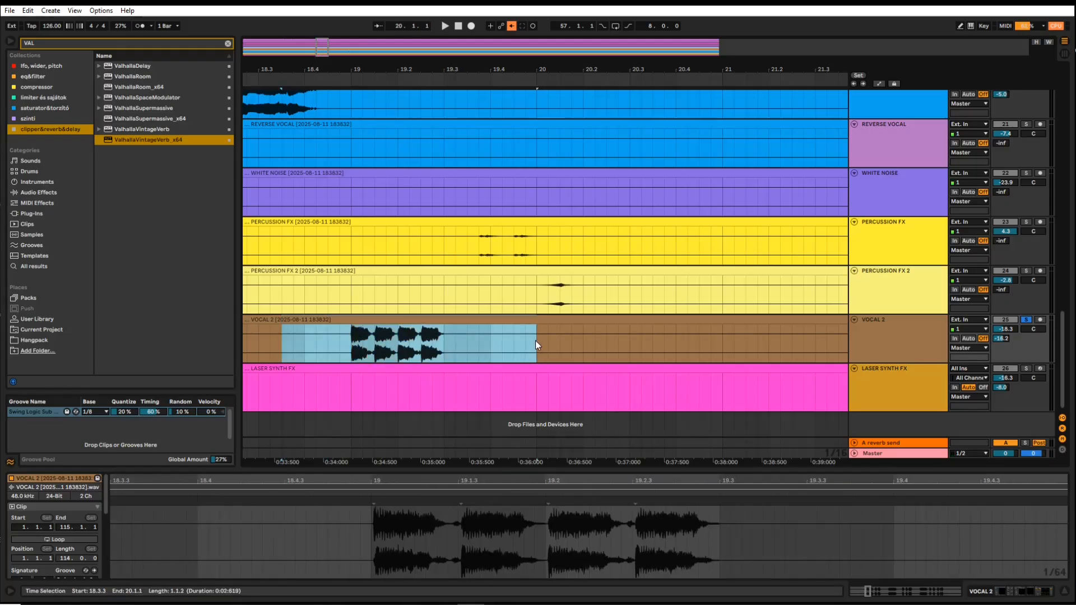
{"action": "scroll", "coordinate": [258, 328], "scroll_direction": "down", "scroll_amount": 5}
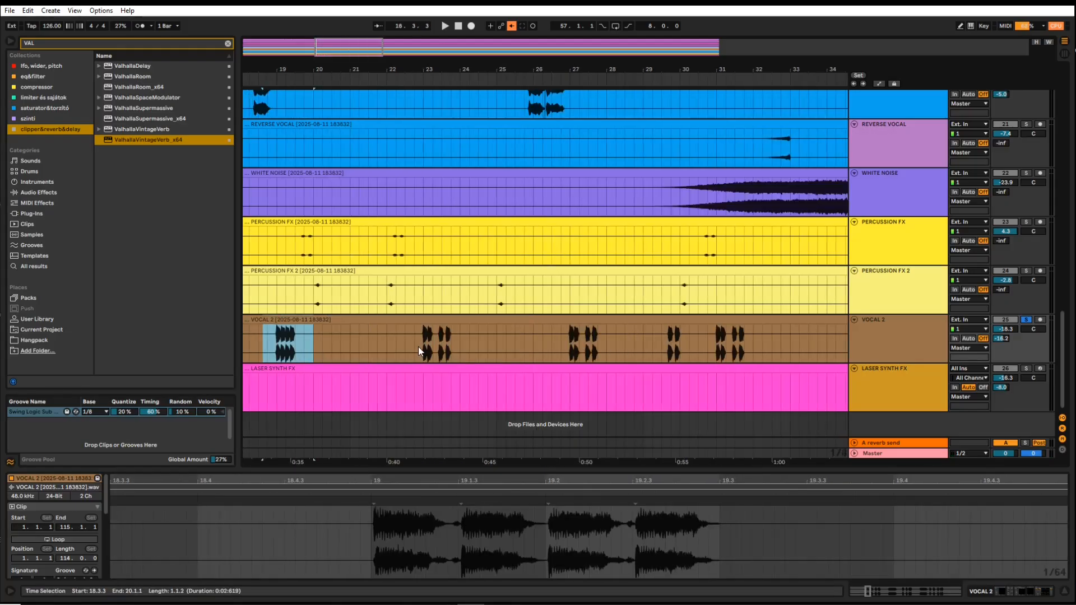
{"action": "left_click_drag", "start_coordinate": [414, 335], "coordinate": [494, 338]}
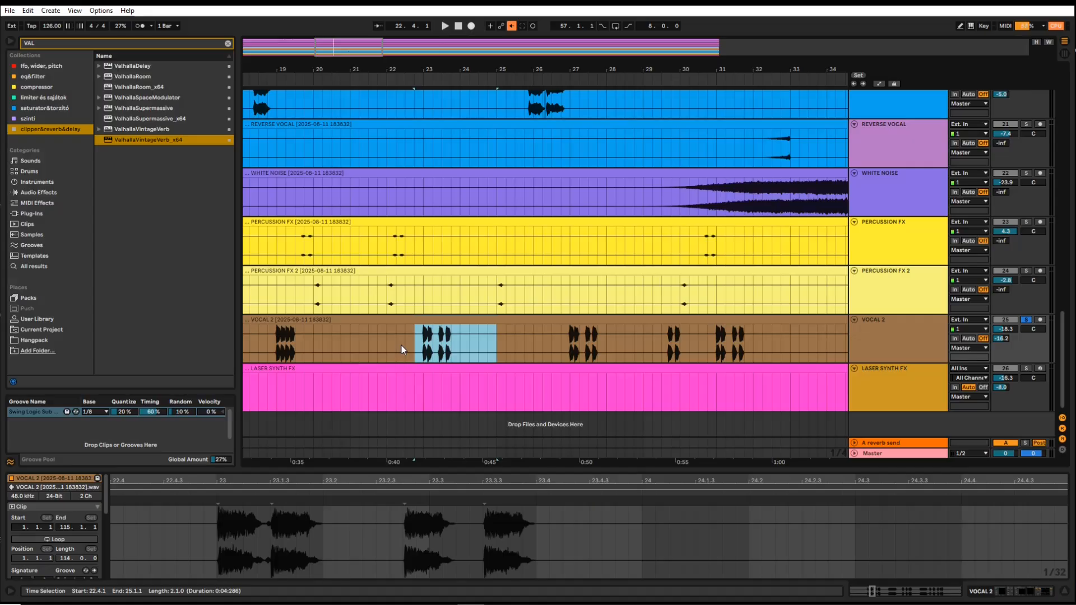
{"action": "scroll", "coordinate": [406, 347], "scroll_direction": "up", "scroll_amount": 7}
{"action": "left_click", "coordinate": [426, 343]}
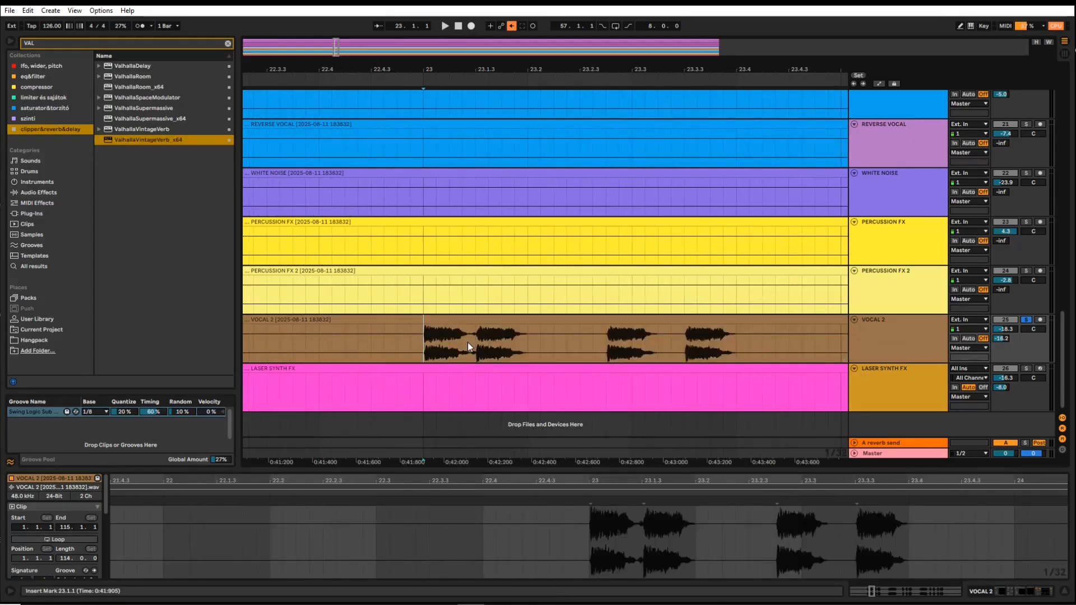
{"action": "mouse_move", "coordinate": [466, 342]}
{"action": "left_mouse_down"}
{"action": "mouse_move", "coordinate": [416, 342]}
{"action": "mouse_move", "coordinate": [480, 343]}
{"action": "left_mouse_up"}
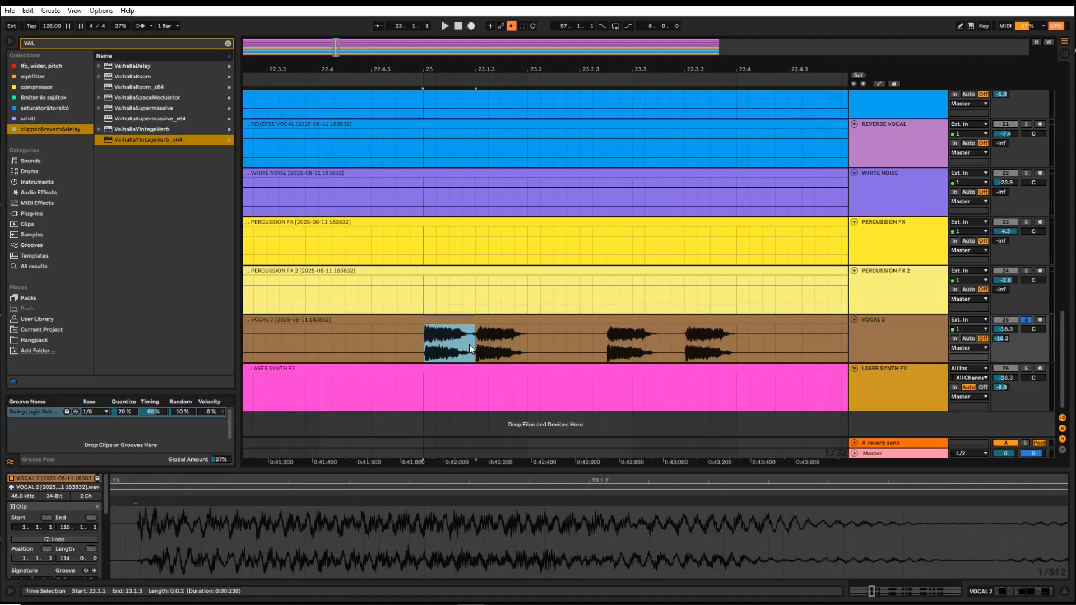
Step: Unsolo the VOCAL 2 track and play the full mix from 21.3.3 through the bar 23 vocal phrase
{"action": "left_click", "coordinate": [344, 347]}
{"action": "scroll", "coordinate": [344, 348], "scroll_direction": "down", "scroll_amount": 4}
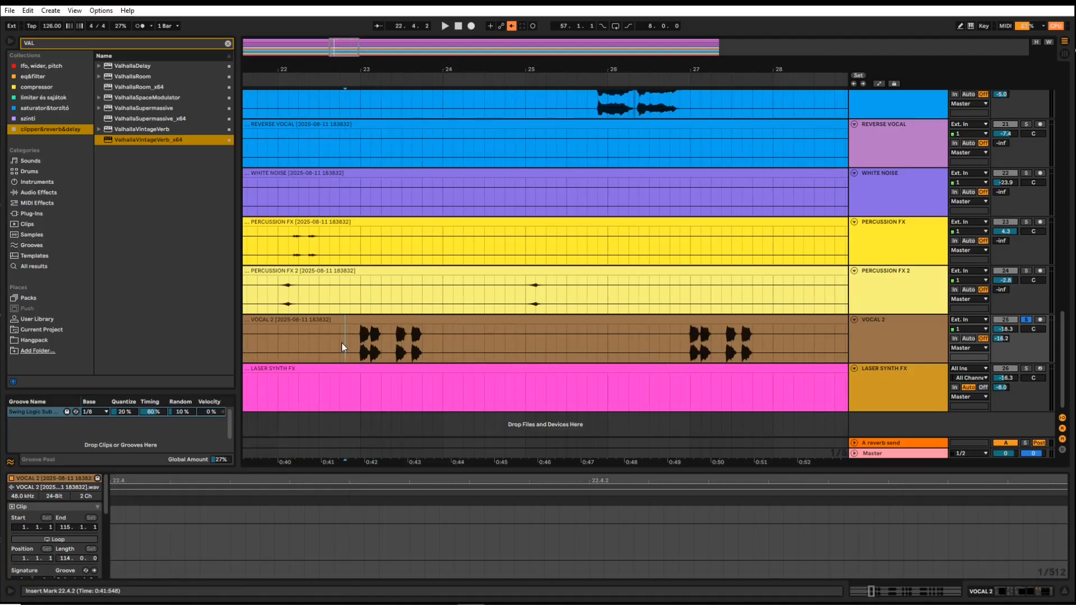
{"action": "scroll", "coordinate": [332, 348], "scroll_direction": "left", "scroll_amount": 2}
{"action": "left_click", "coordinate": [280, 342]}
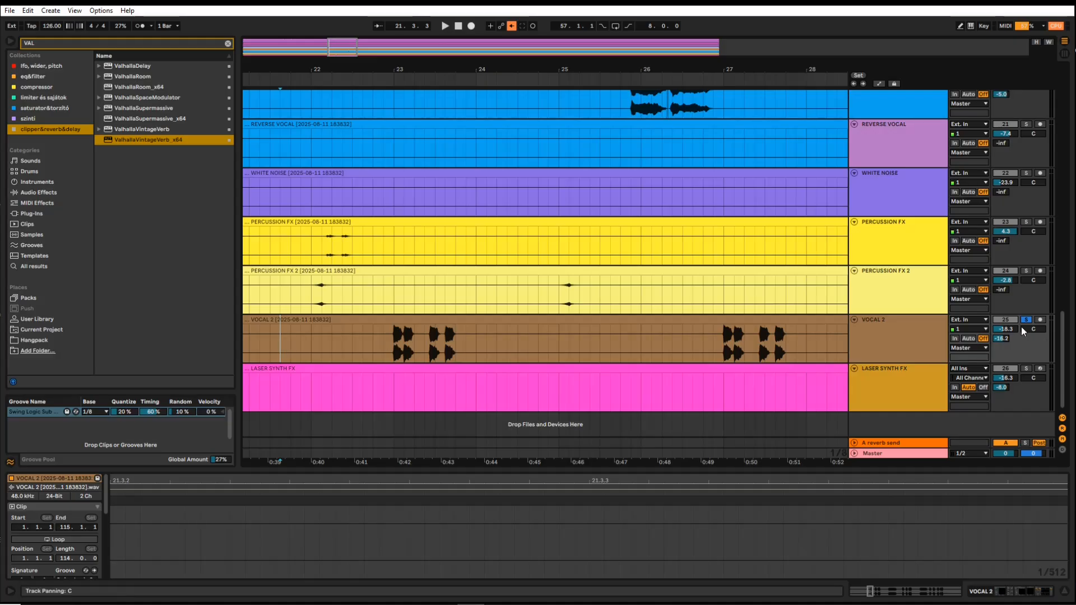
{"action": "key", "text": "space"}
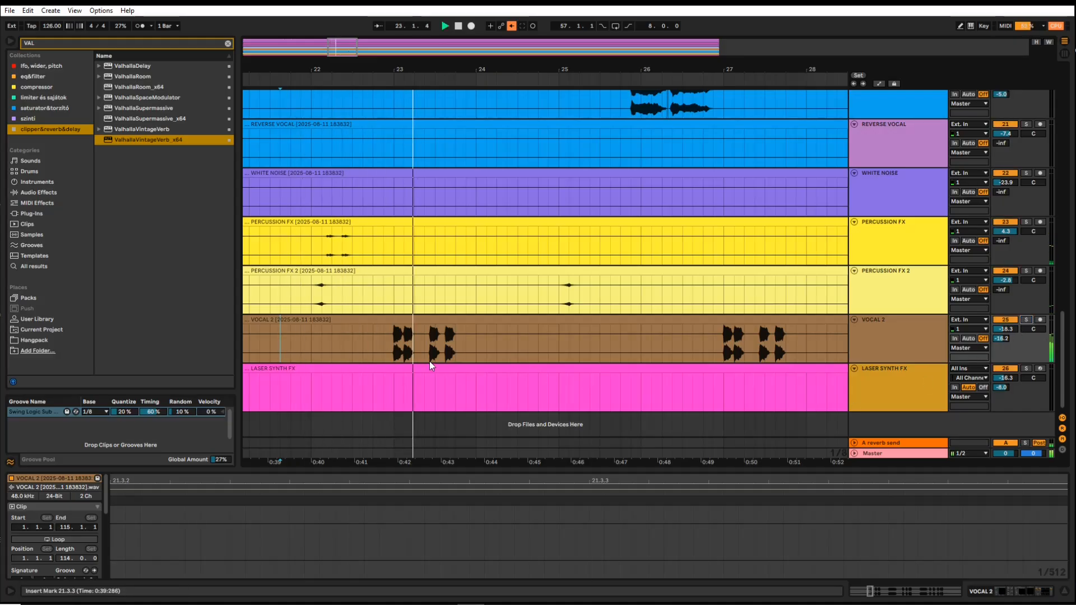
{"action": "key", "text": "space"}
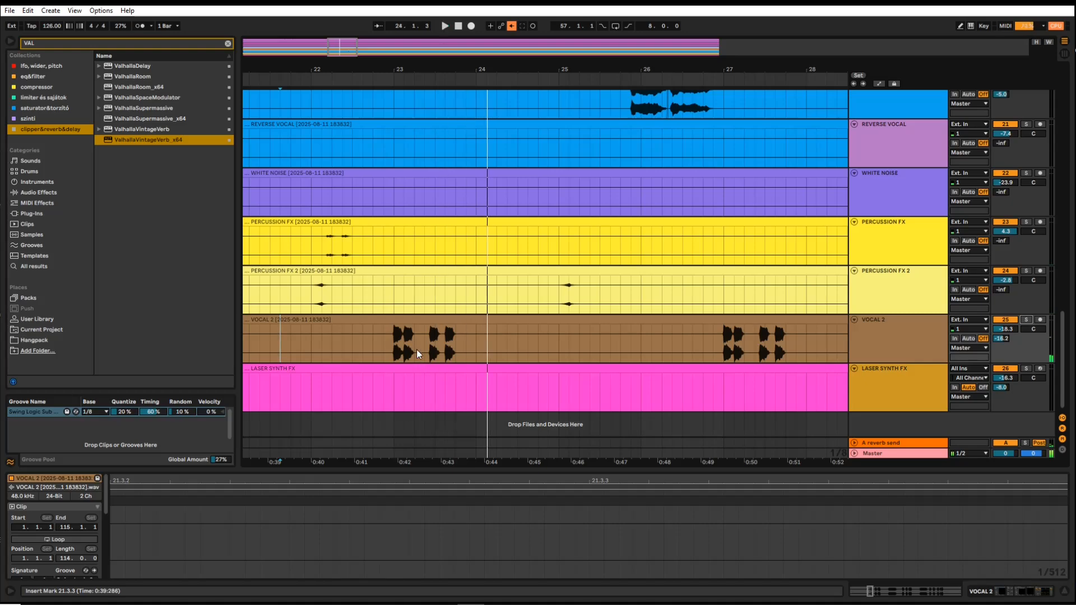
Step: Compare the VOCAL 2 chop rhythms by selecting the phrase at bar 23 and the one at bar 19
{"action": "left_click_drag", "start_coordinate": [373, 347], "coordinate": [471, 345]}
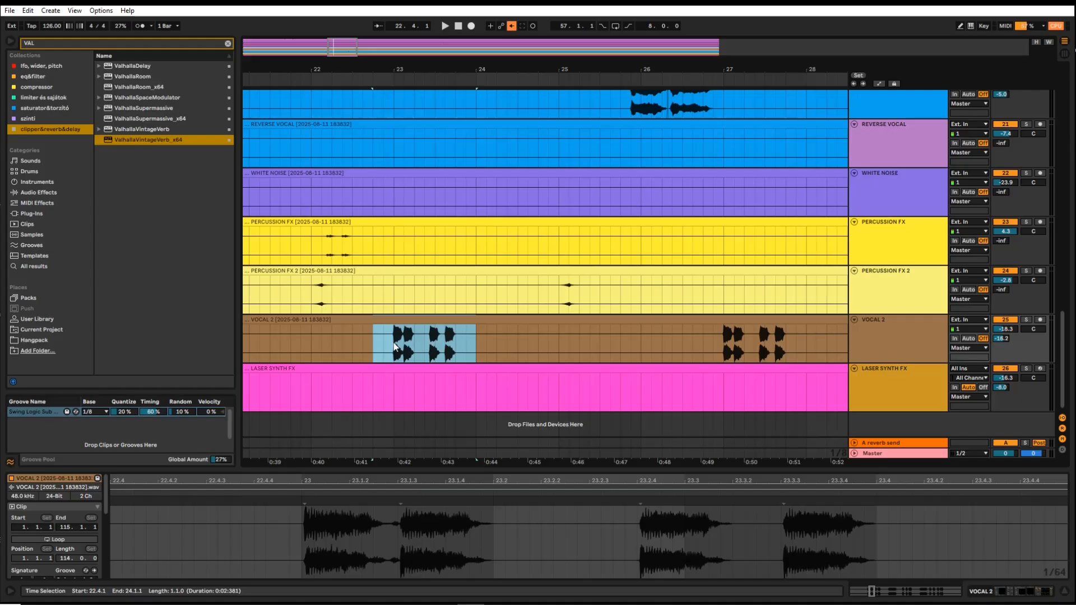
{"action": "left_click_drag", "start_coordinate": [393, 342], "coordinate": [411, 346]}
{"action": "scroll", "coordinate": [383, 340], "scroll_direction": "left", "scroll_amount": 10}
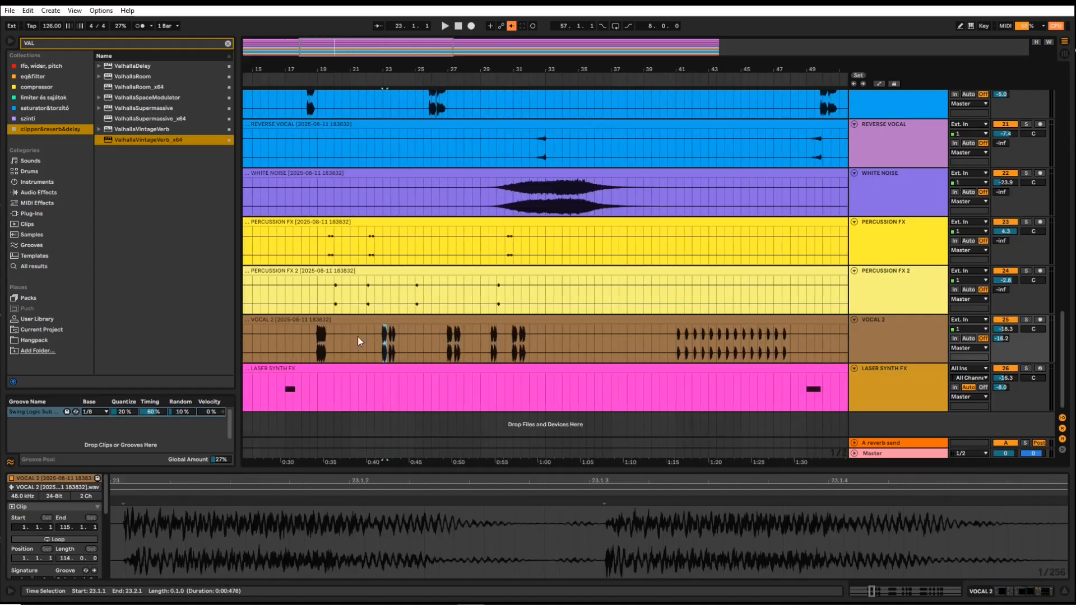
{"action": "left_click_drag", "start_coordinate": [376, 341], "coordinate": [447, 344]}
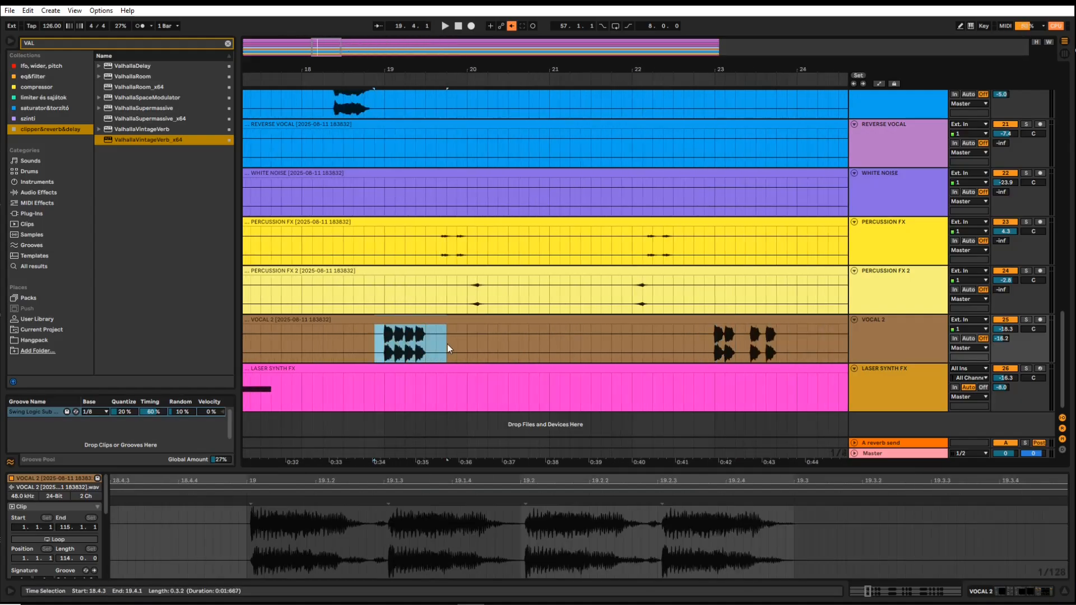
{"action": "left_click", "coordinate": [385, 359]}
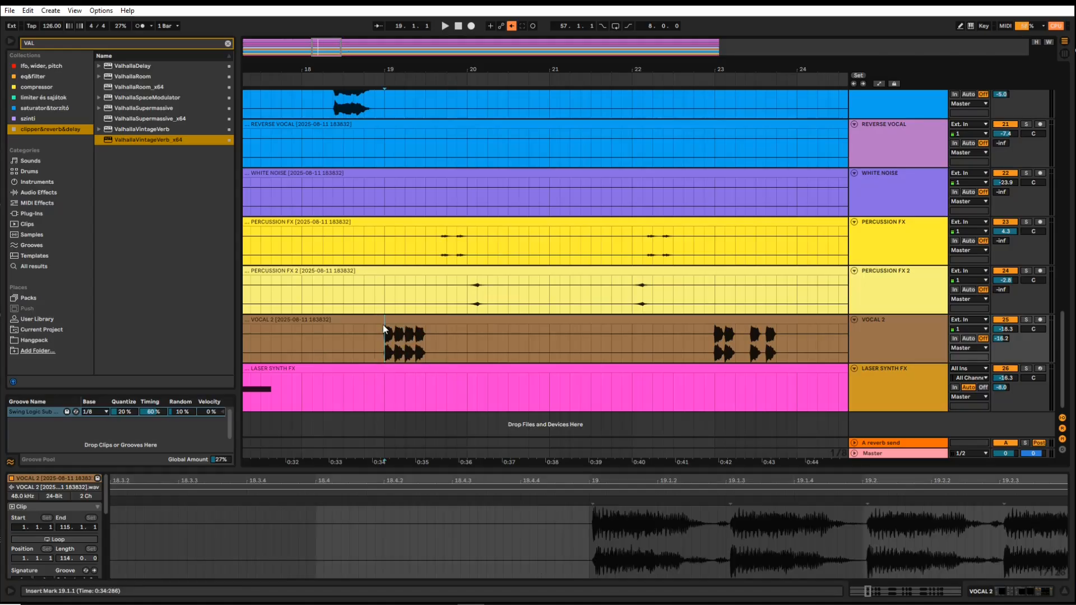
Step: Open the BASS track's clip to view its notes and scale settings
{"action": "scroll", "coordinate": [566, 353], "scroll_direction": "up", "scroll_amount": 5}
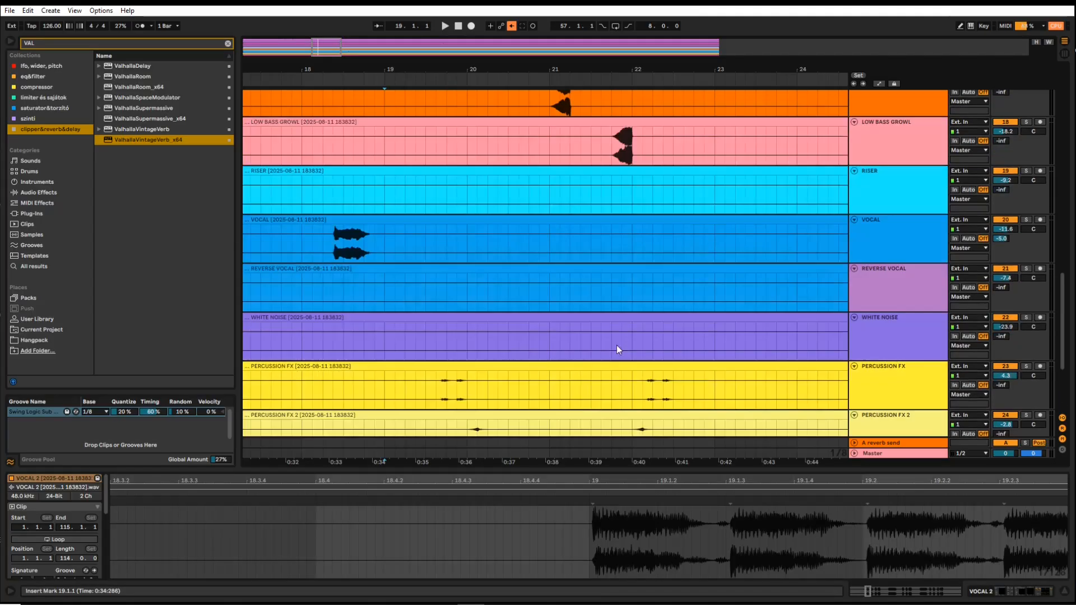
{"action": "left_click_drag", "start_coordinate": [1061, 295], "coordinate": [1062, 176]}
{"action": "left_click", "coordinate": [878, 283]}
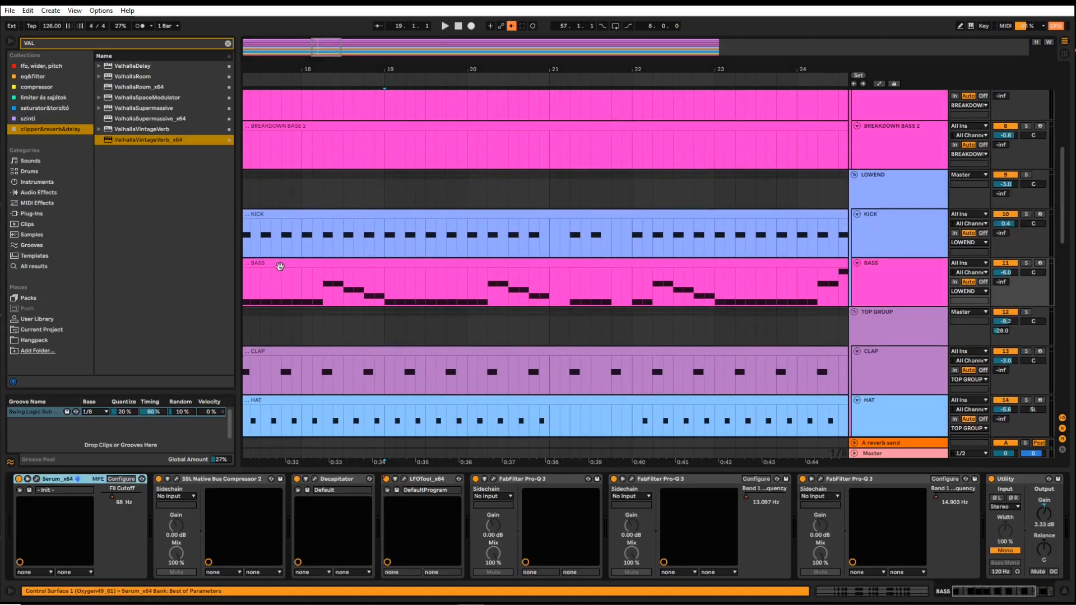
{"action": "left_click", "coordinate": [280, 266]}
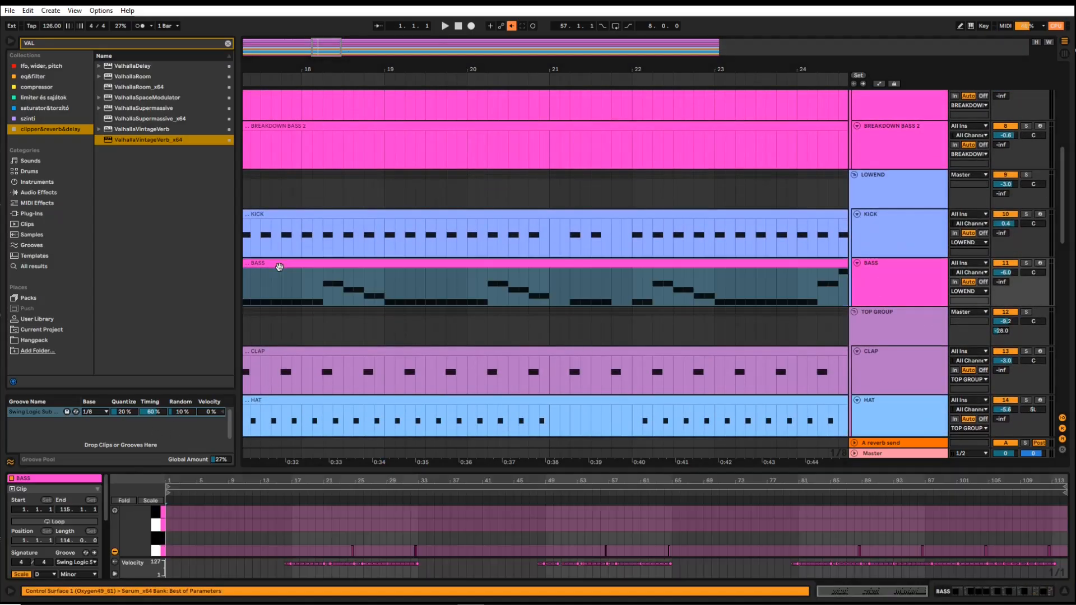
Step: Keep D as the root of the BASS clip's Minor scale and examine its notes in the enlarged note editor
{"action": "left_click", "coordinate": [41, 573]}
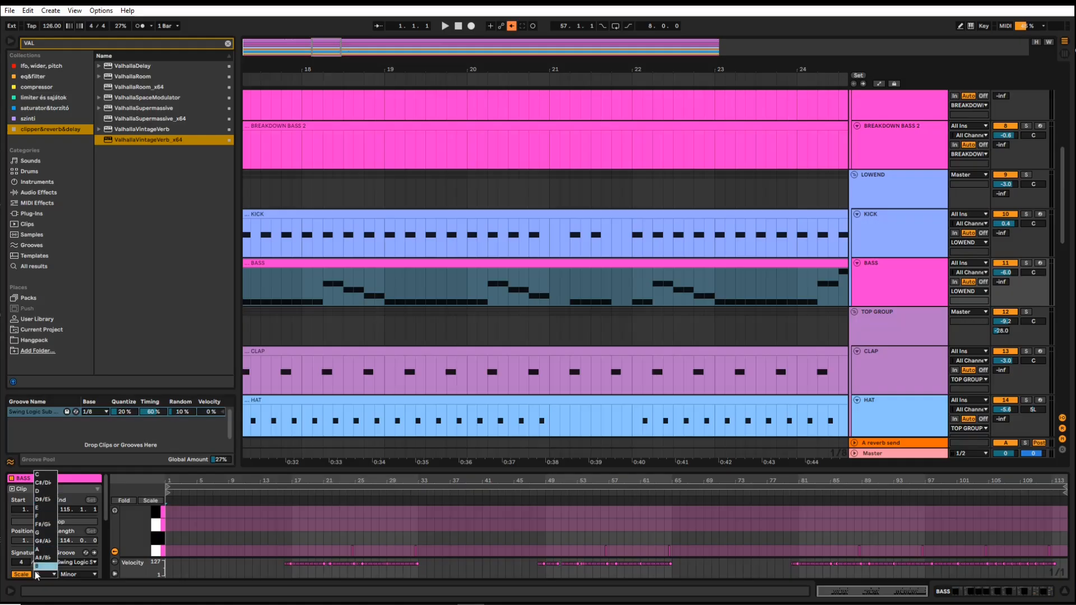
{"action": "left_click", "coordinate": [48, 491]}
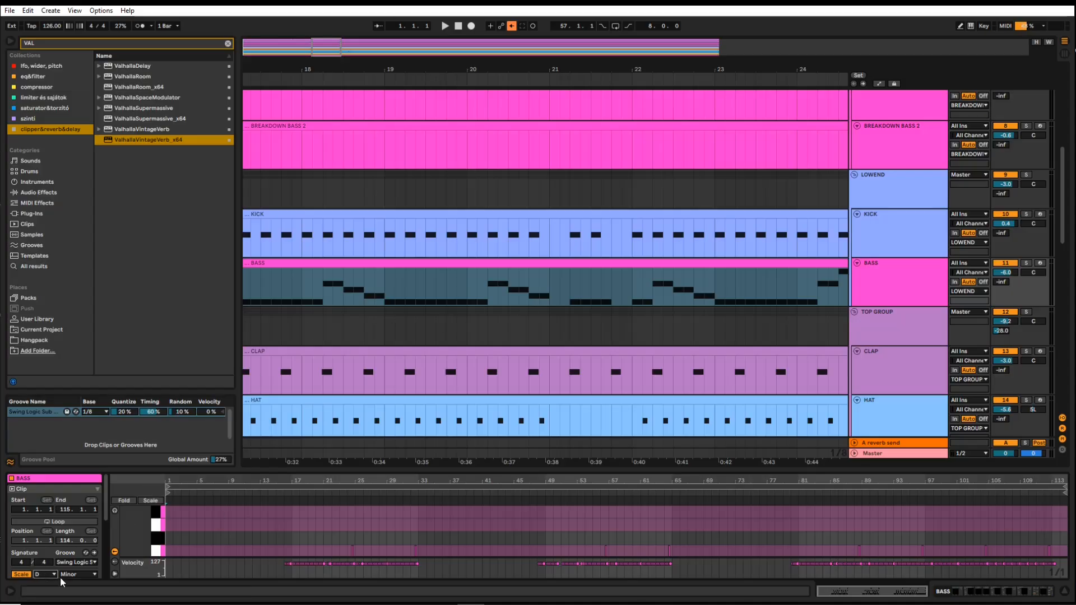
{"action": "left_click", "coordinate": [44, 577]}
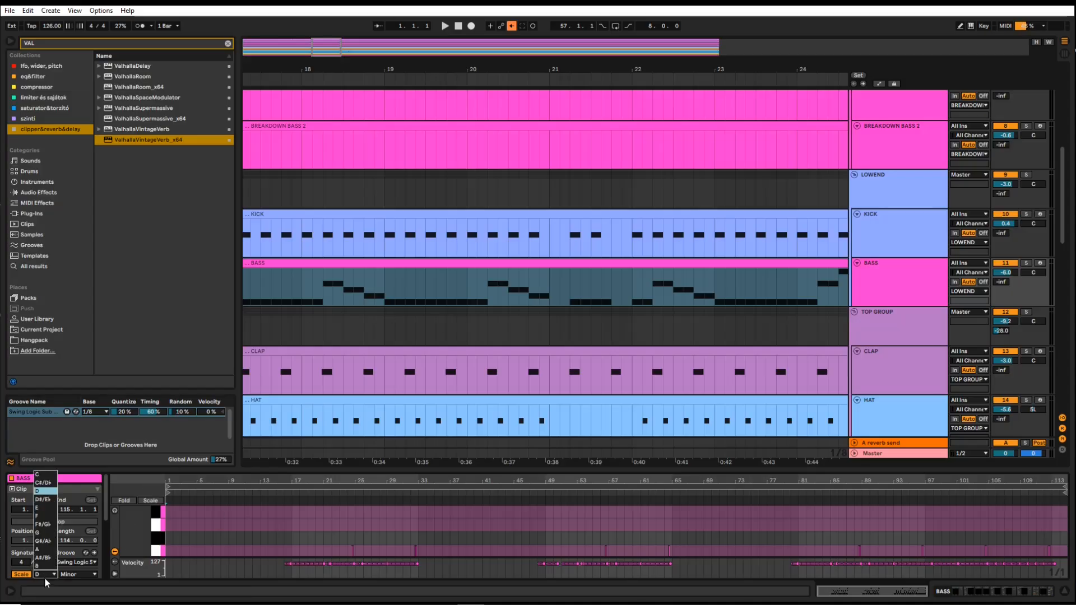
{"action": "left_click", "coordinate": [43, 491]}
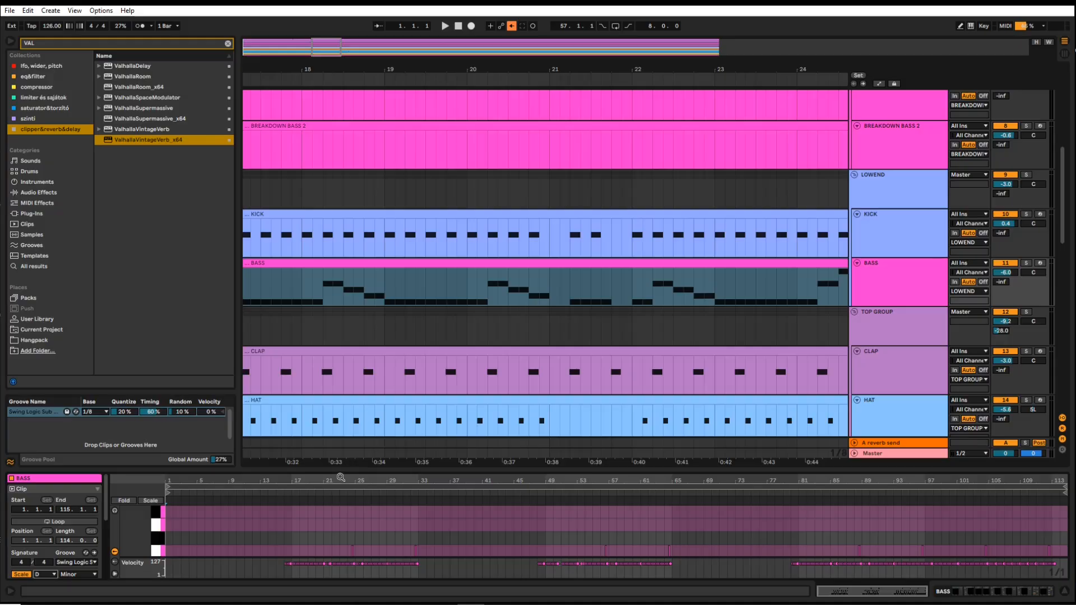
{"action": "left_click_drag", "start_coordinate": [340, 471], "coordinate": [336, 88]}
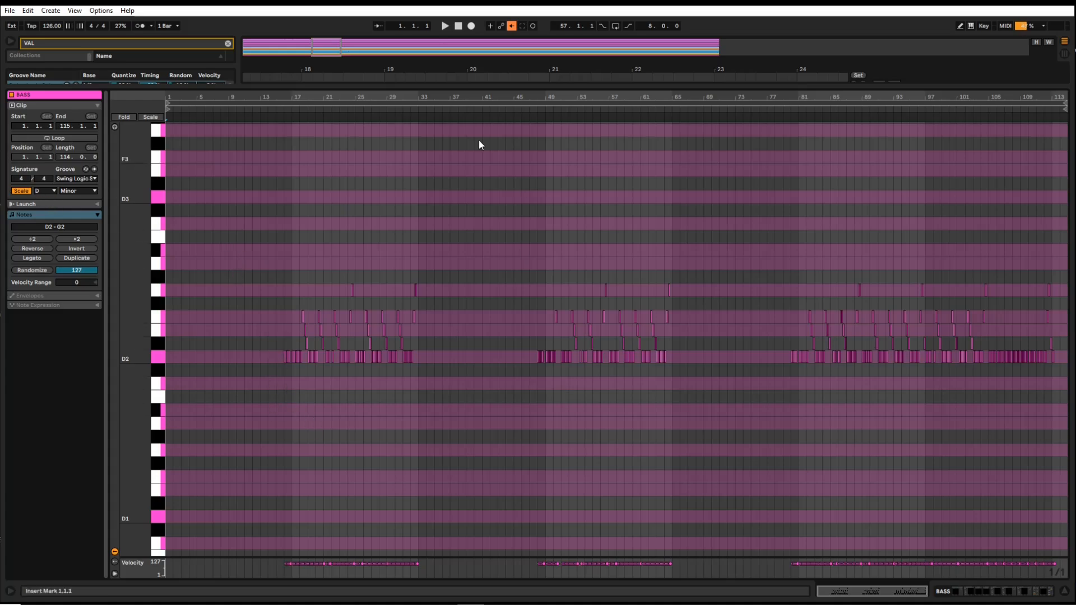
{"action": "left_click_drag", "start_coordinate": [450, 85], "coordinate": [387, 459]}
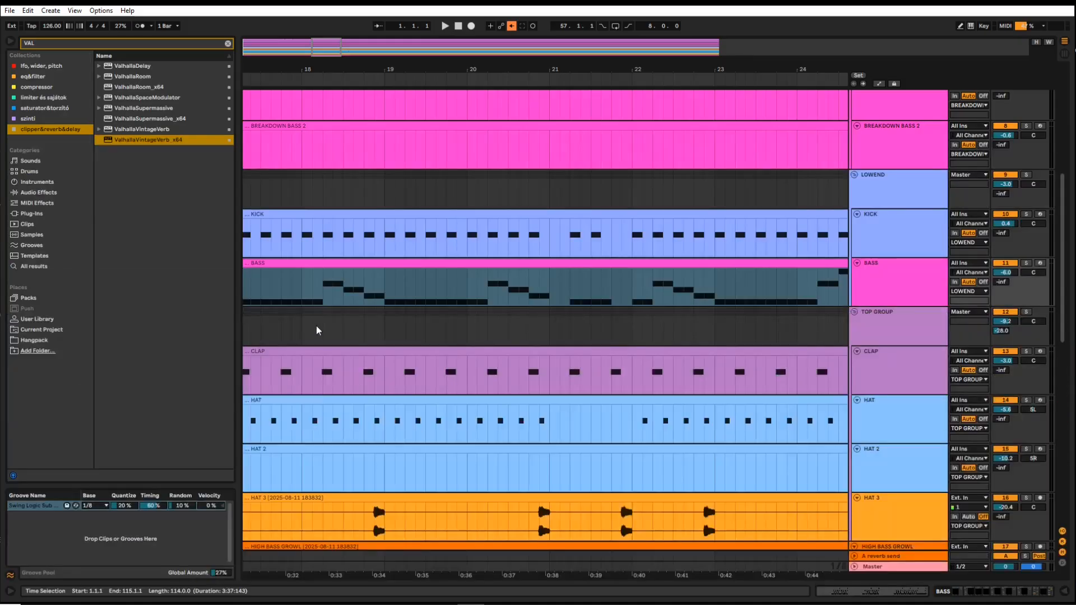
Step: Place the insert marker at bar 18 on the VOCAL track, just before its phrase
{"action": "scroll", "coordinate": [317, 336], "scroll_direction": "down", "scroll_amount": 5}
{"action": "scroll", "coordinate": [314, 404], "scroll_direction": "down", "scroll_amount": 3}
{"action": "scroll", "coordinate": [320, 428], "scroll_direction": "up", "scroll_amount": 1}
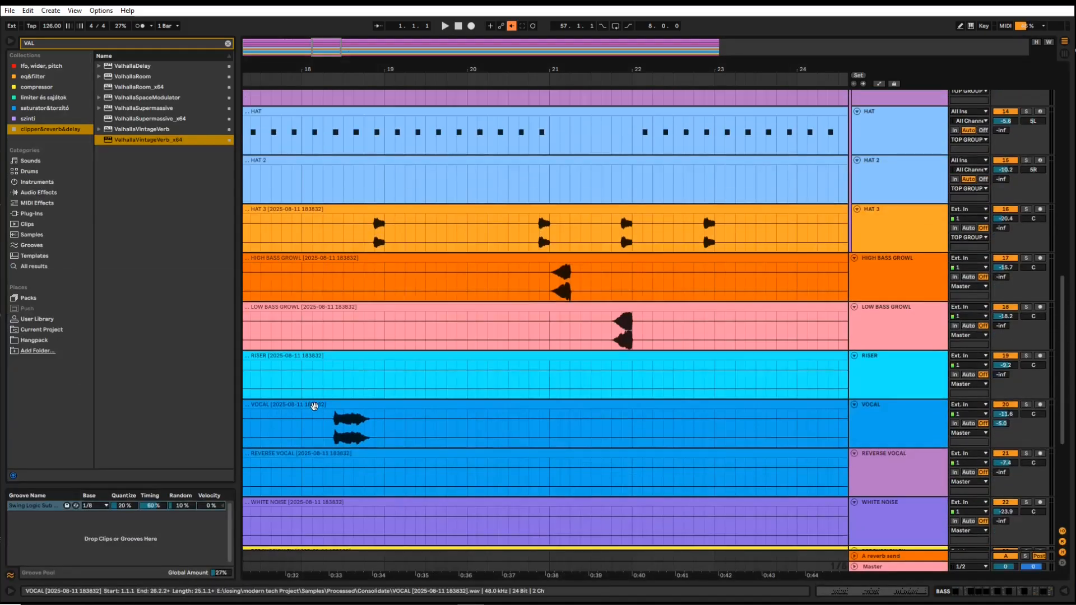
{"action": "mouse_move", "coordinate": [302, 423]}
{"action": "left_mouse_down"}
{"action": "mouse_move", "coordinate": [382, 431]}
{"action": "mouse_move", "coordinate": [304, 431]}
{"action": "left_mouse_up"}
{"action": "left_click", "coordinate": [304, 431]}
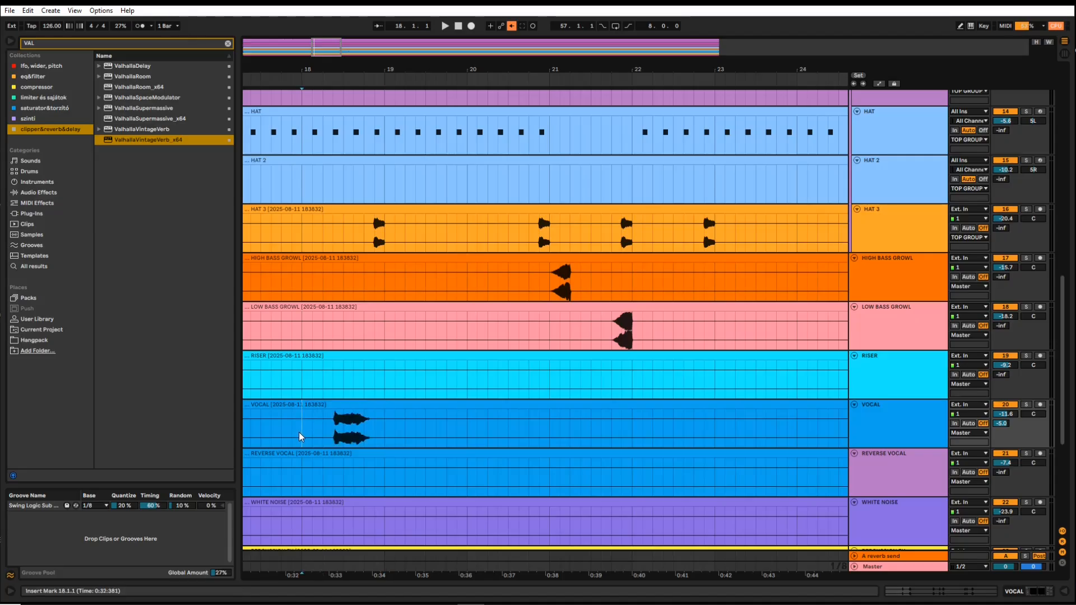
Step: Place the insert marker at bar 19 on the VOCAL 2 track, where its first chopped phrase starts
{"action": "scroll", "coordinate": [319, 428], "scroll_direction": "down", "scroll_amount": 5}
{"action": "scroll", "coordinate": [377, 366], "scroll_direction": "down", "scroll_amount": 5}
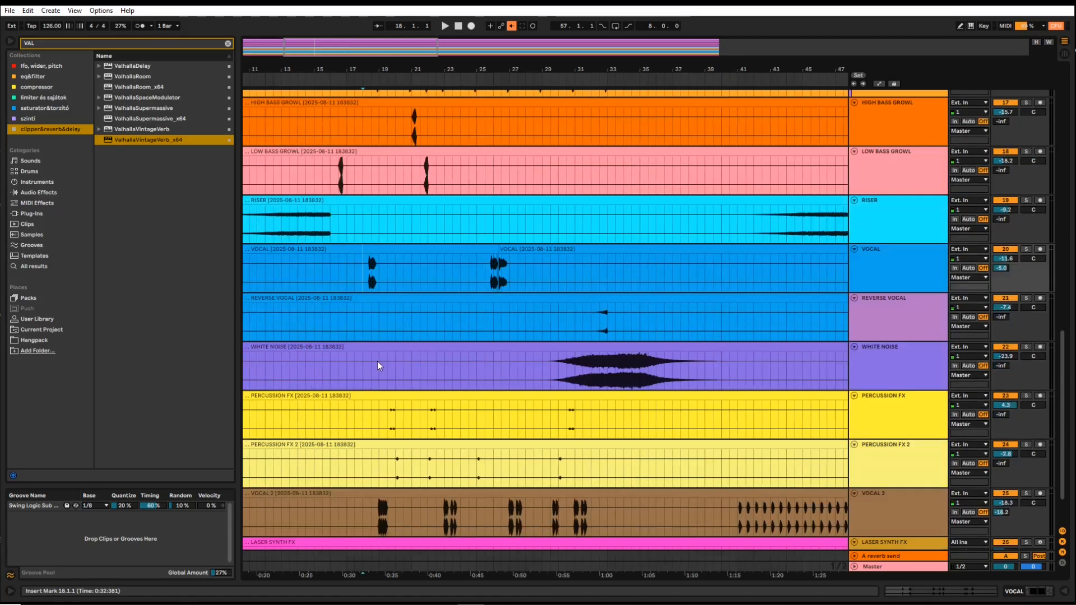
{"action": "scroll", "coordinate": [386, 360], "scroll_direction": "down", "scroll_amount": 3}
{"action": "scroll", "coordinate": [422, 372], "scroll_direction": "down", "scroll_amount": 2}
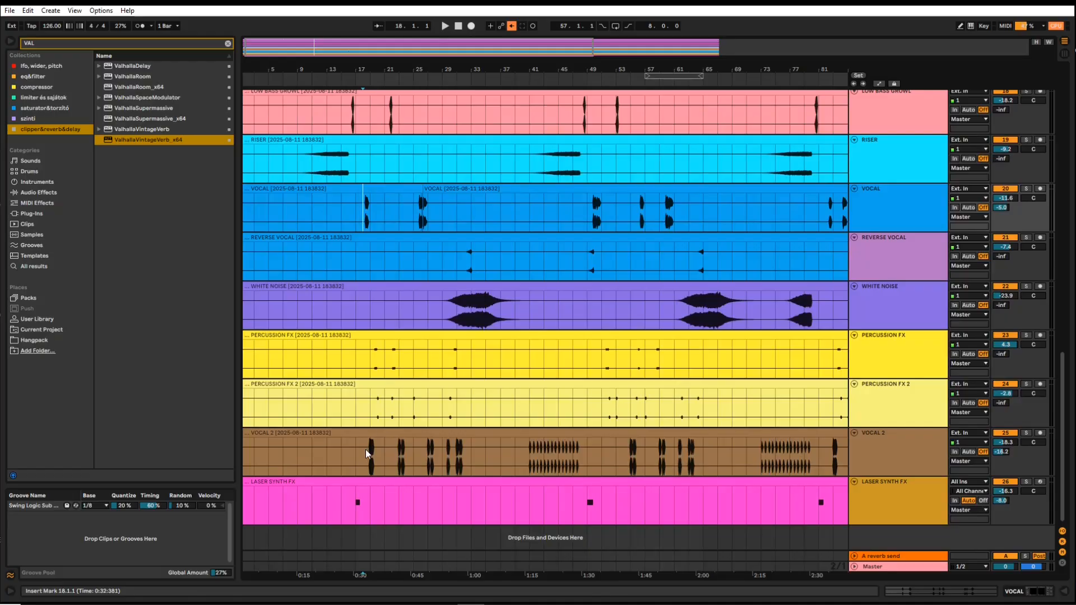
{"action": "left_click", "coordinate": [365, 449]}
{"action": "scroll", "coordinate": [331, 449], "scroll_direction": "up", "scroll_amount": 5}
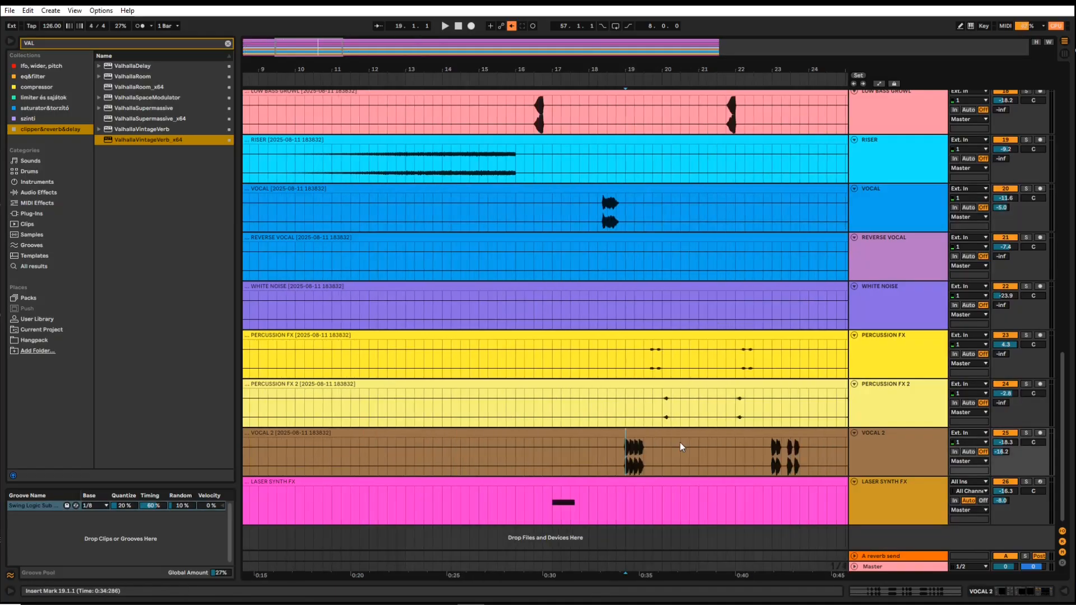
Step: Solo the LASER SYNTH FX track and audition its note from the start of bar 17
{"action": "left_click", "coordinate": [552, 507]}
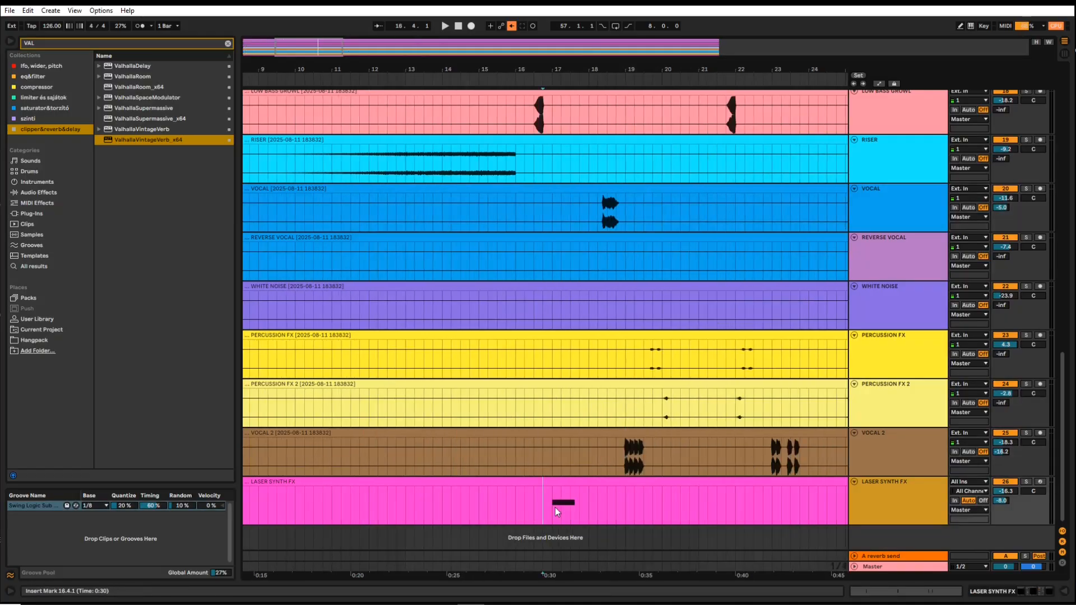
{"action": "left_click", "coordinate": [1026, 482]}
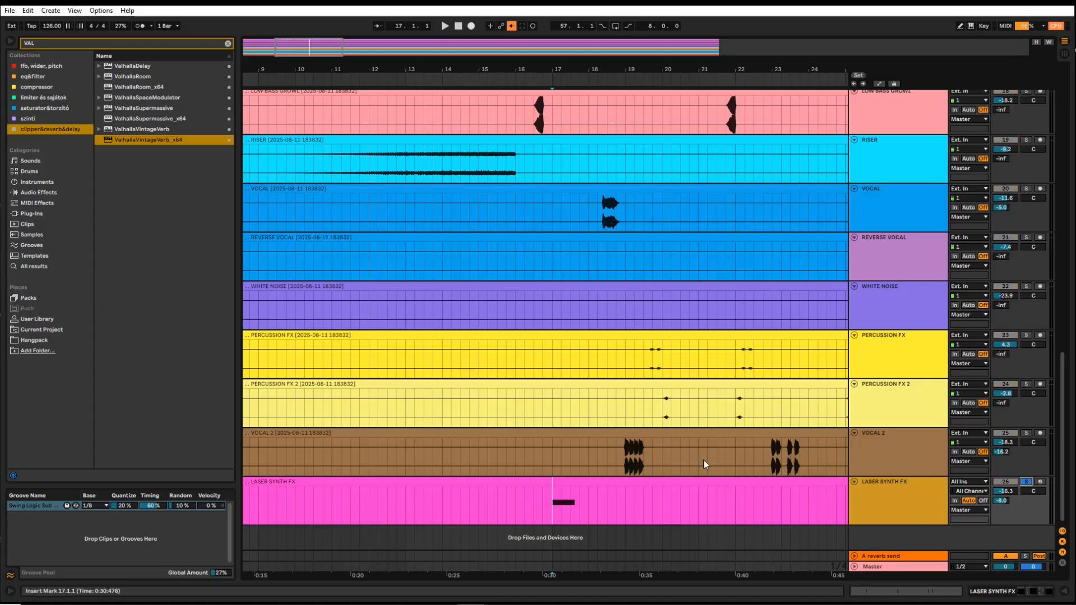
{"action": "key", "text": "space"}
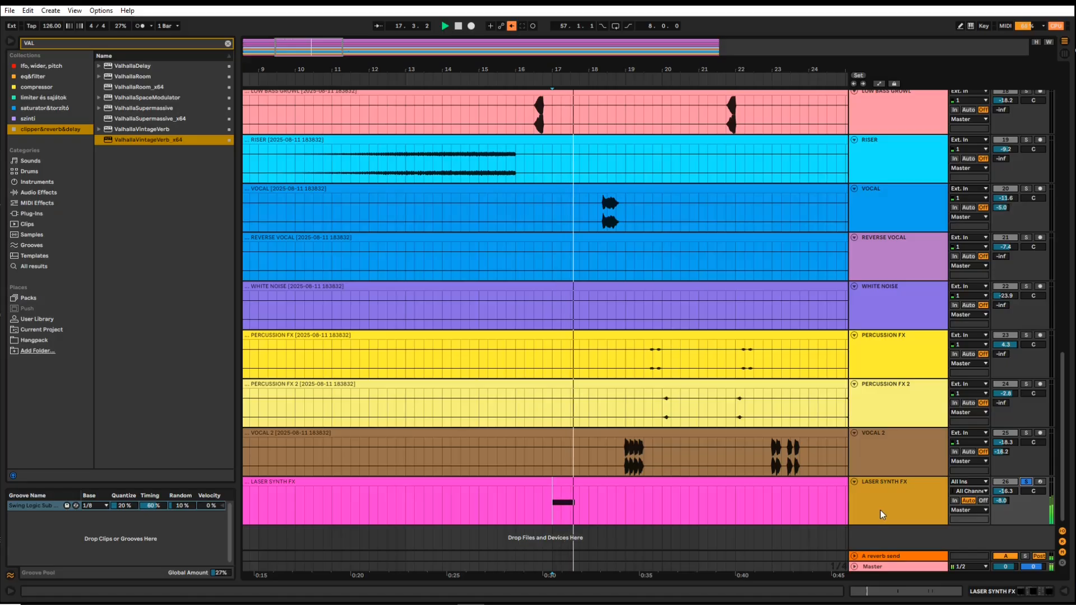
{"action": "key", "text": "space"}
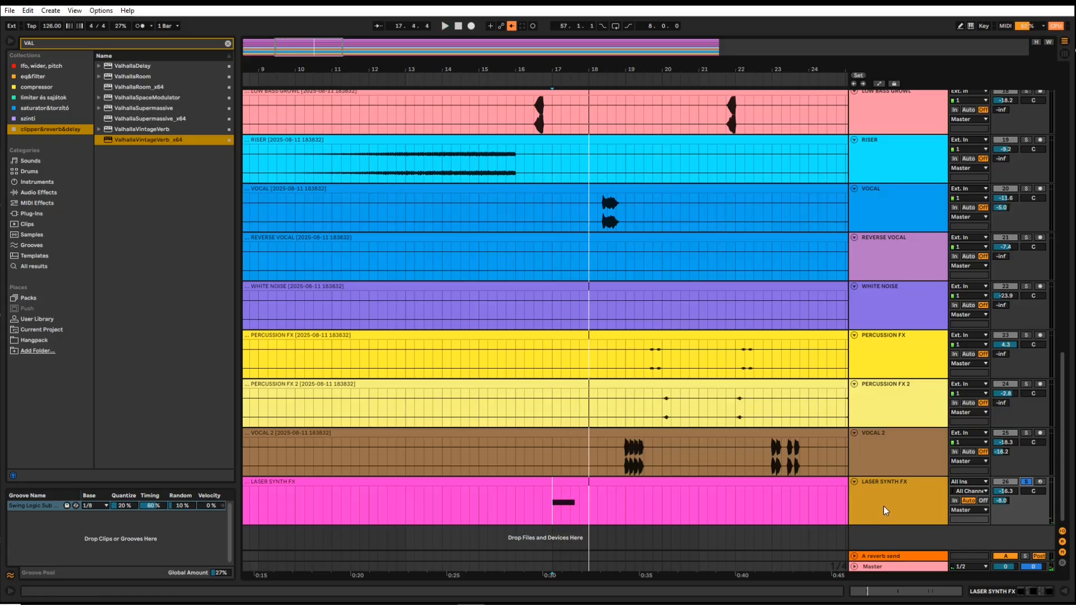
Step: Open the Serum synth on the LASER SYNTH FX track and reposition its window for viewing
{"action": "double_click", "coordinate": [882, 506]}
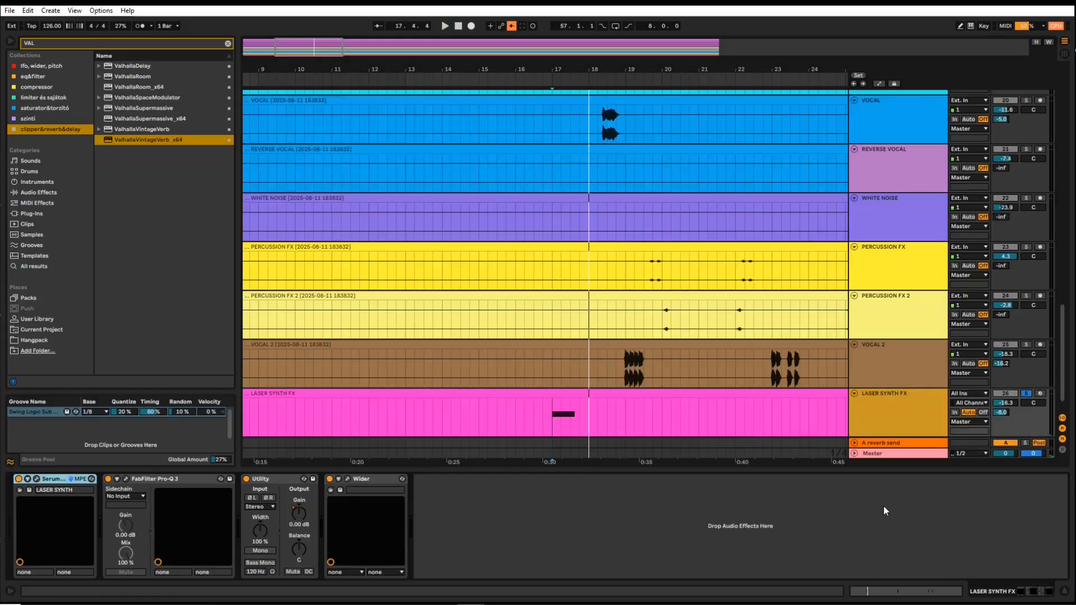
{"action": "left_click", "coordinate": [36, 479]}
{"action": "left_click_drag", "start_coordinate": [421, 172], "coordinate": [479, 118]}
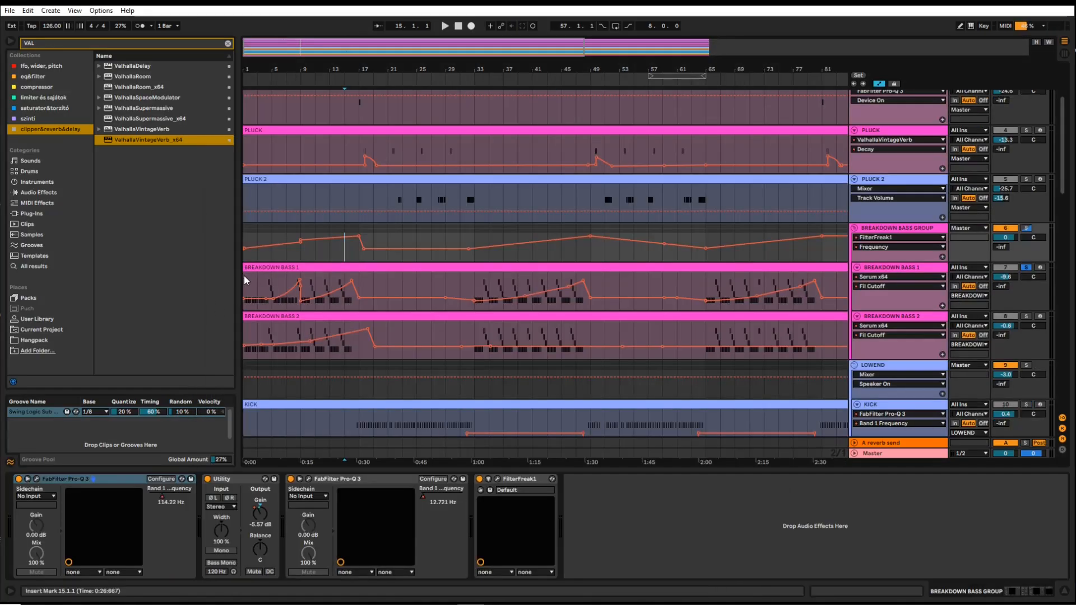
Step: Audition the BREAKDOWN BASS 1 track soloed, playing from bar 3
{"action": "left_click", "coordinate": [1025, 268]}
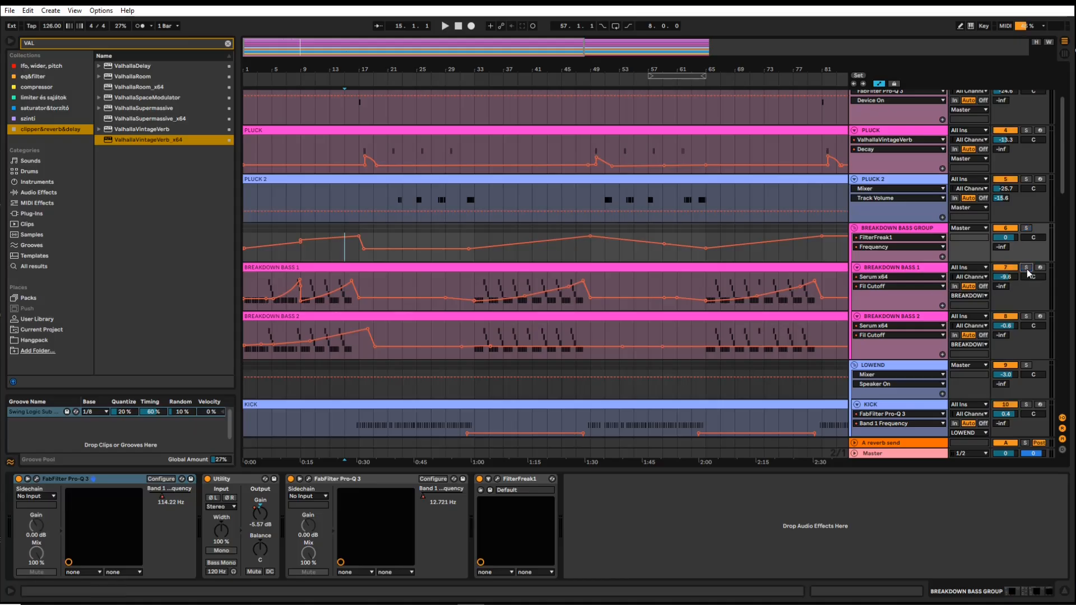
{"action": "key", "text": "space"}
{"action": "left_click", "coordinate": [257, 289]}
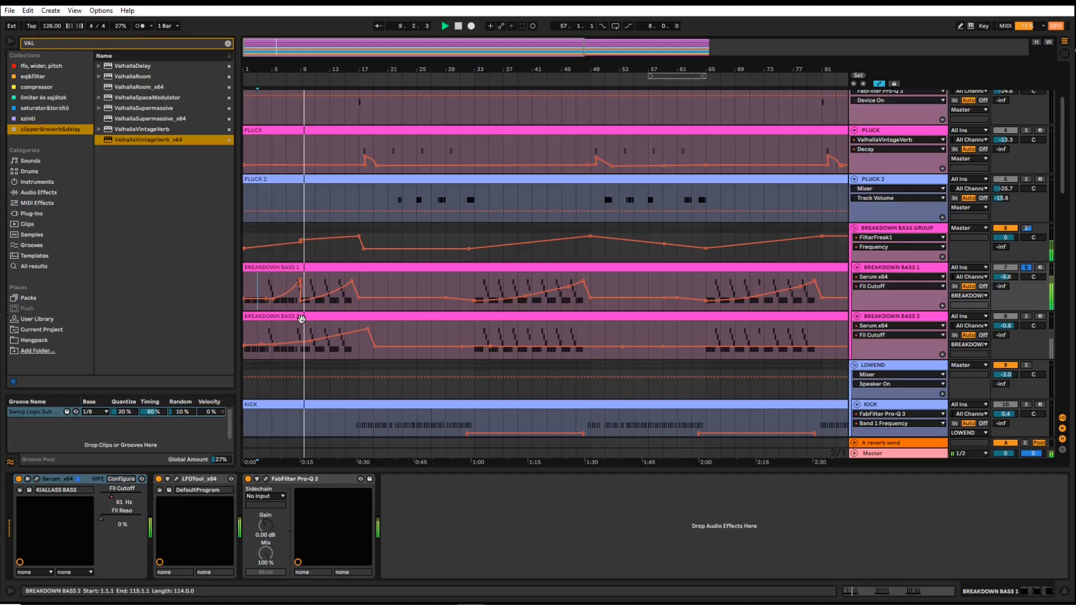
Step: Solo BREAKDOWN BASS 2 to audition it, clear its solo and stop playback
{"action": "left_click", "coordinate": [1026, 317]}
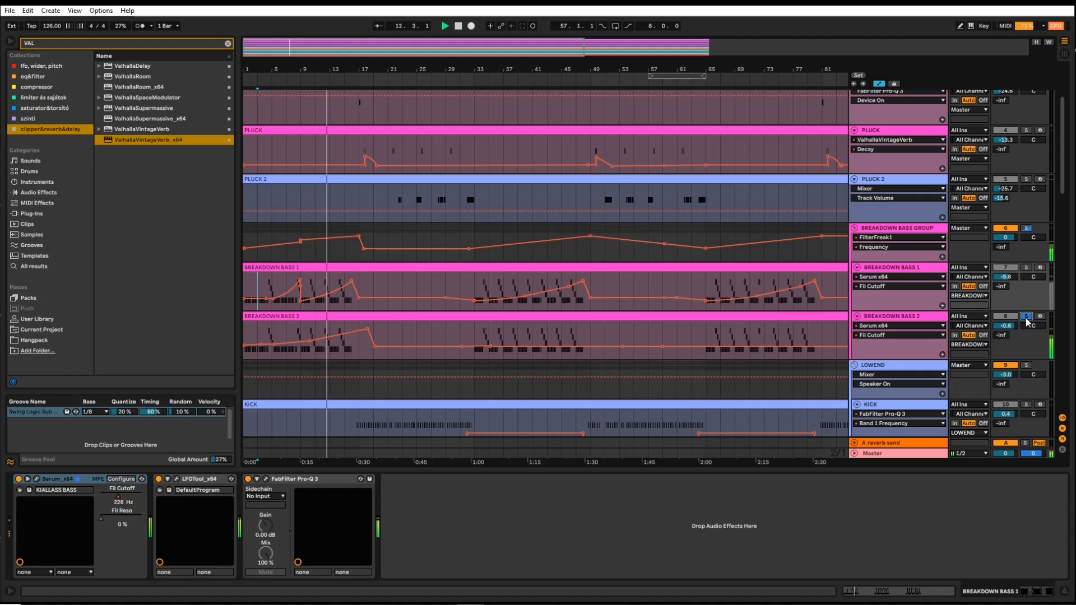
{"action": "left_click", "coordinate": [1025, 317]}
{"action": "key", "text": "space"}
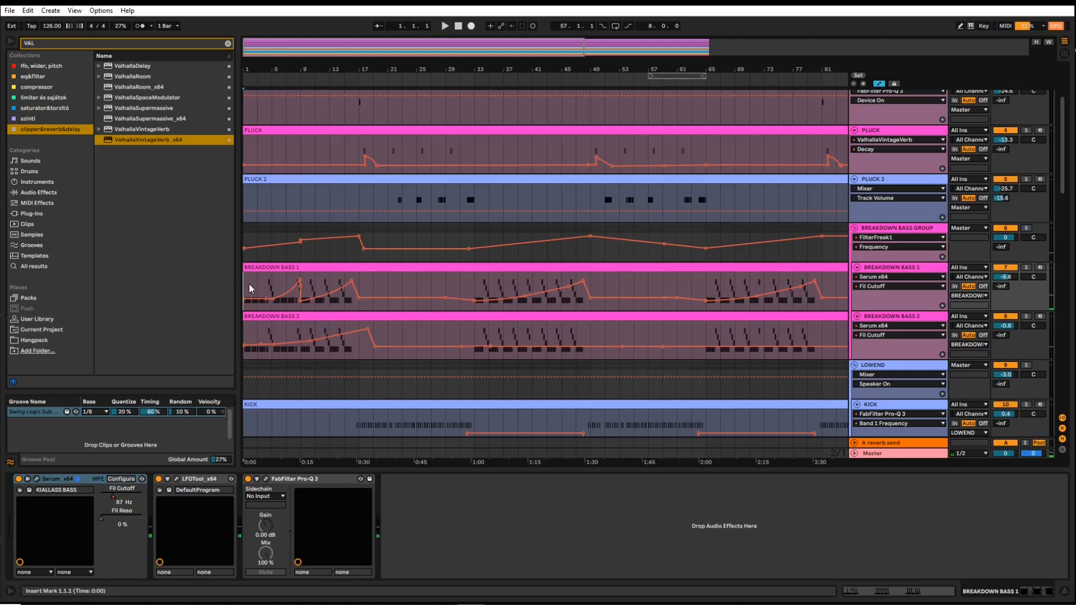
Step: Examine the first 16 bars of BREAKDOWN BASS 1 and 2 by selecting them, and place the marker at bar 3 of BREAKDOWN BASS 1
{"action": "left_click_drag", "start_coordinate": [244, 288], "coordinate": [358, 336]}
{"action": "scroll", "coordinate": [309, 331], "scroll_direction": "down", "scroll_amount": 3}
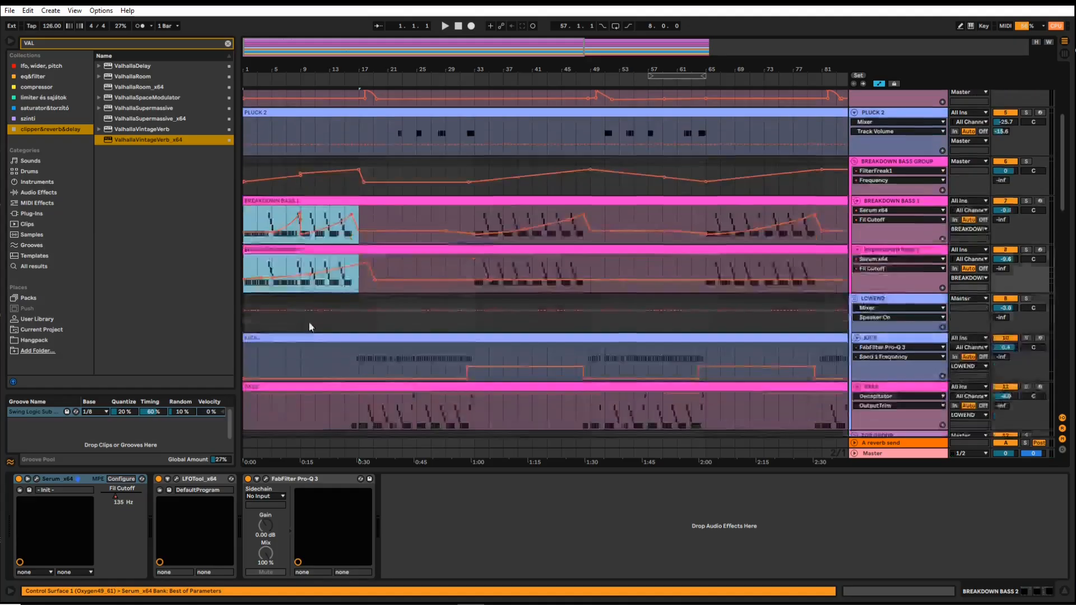
{"action": "left_click", "coordinate": [255, 259]}
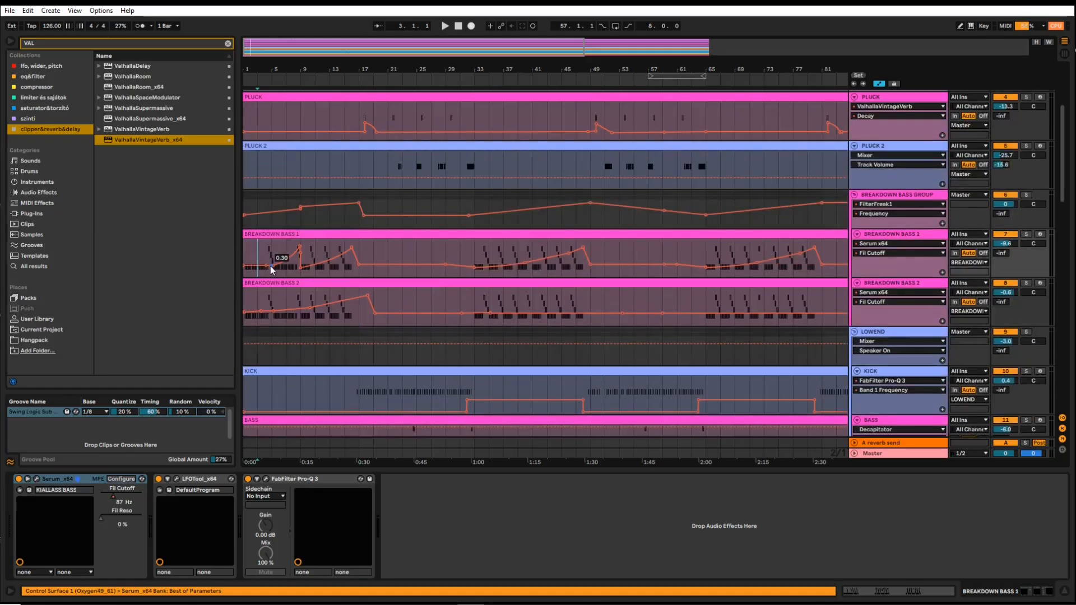
Step: Open the Serum synth on BREAKDOWN BASS 1 and position its window so the start of the automation lanes remains in view
{"action": "left_click", "coordinate": [882, 270]}
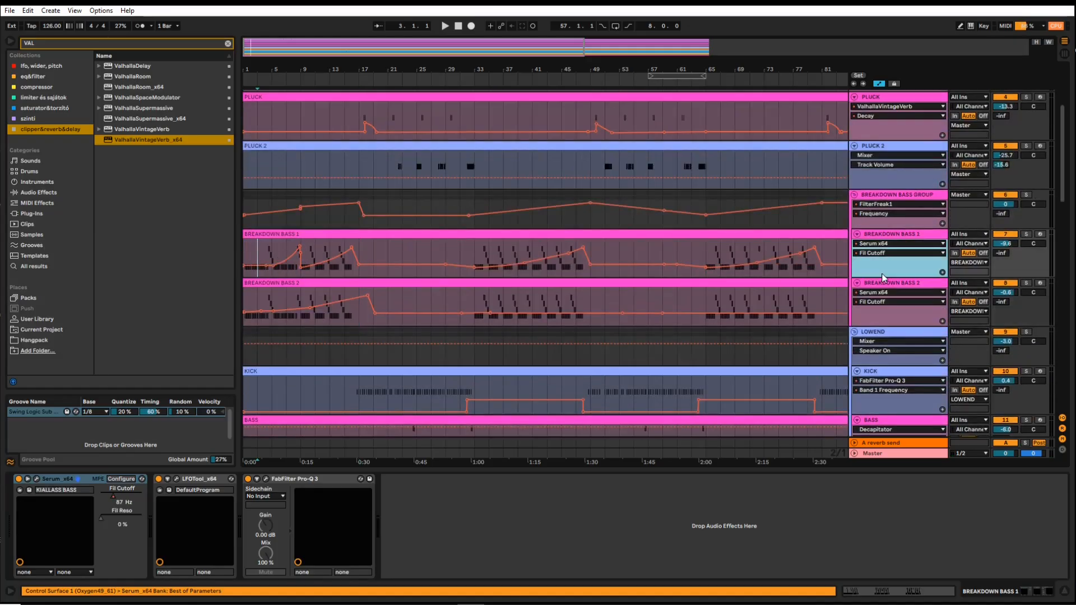
{"action": "left_click", "coordinate": [37, 479]}
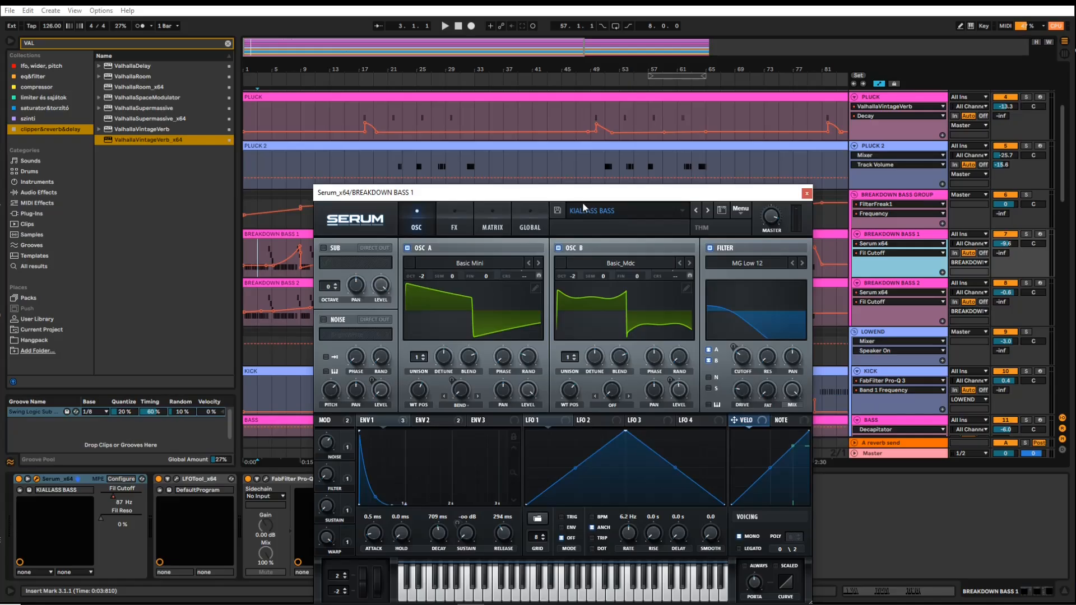
{"action": "left_click_drag", "start_coordinate": [592, 192], "coordinate": [769, 125]}
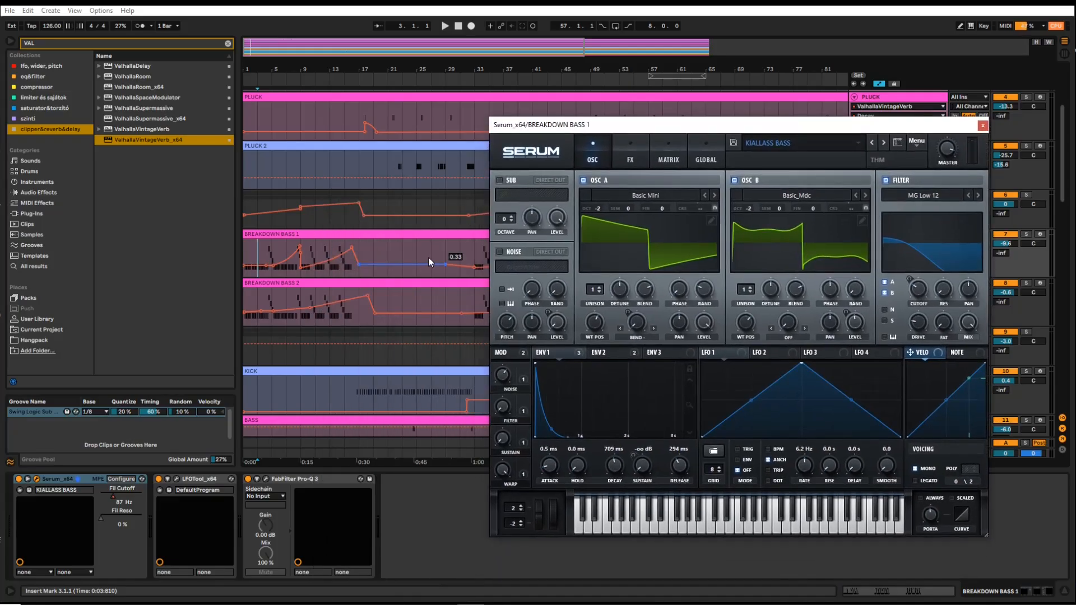
{"action": "left_click_drag", "start_coordinate": [621, 126], "coordinate": [568, 184]}
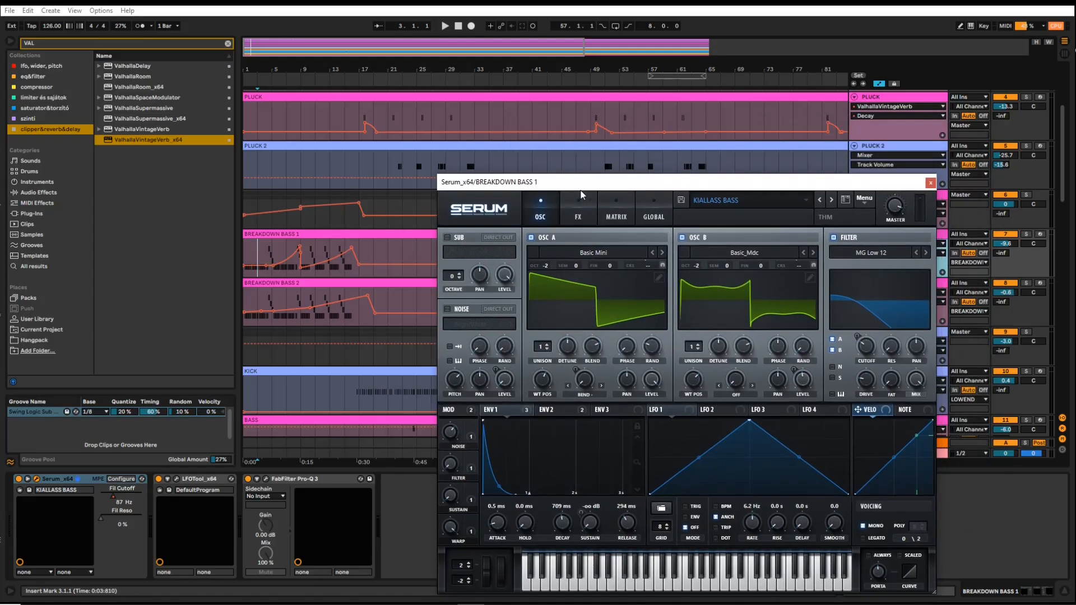
Step: Show Serum's filter resonance automation on BREAKDOWN BASS 1 and try small adjustments to its flat line near bar 9
{"action": "left_click", "coordinate": [892, 350]}
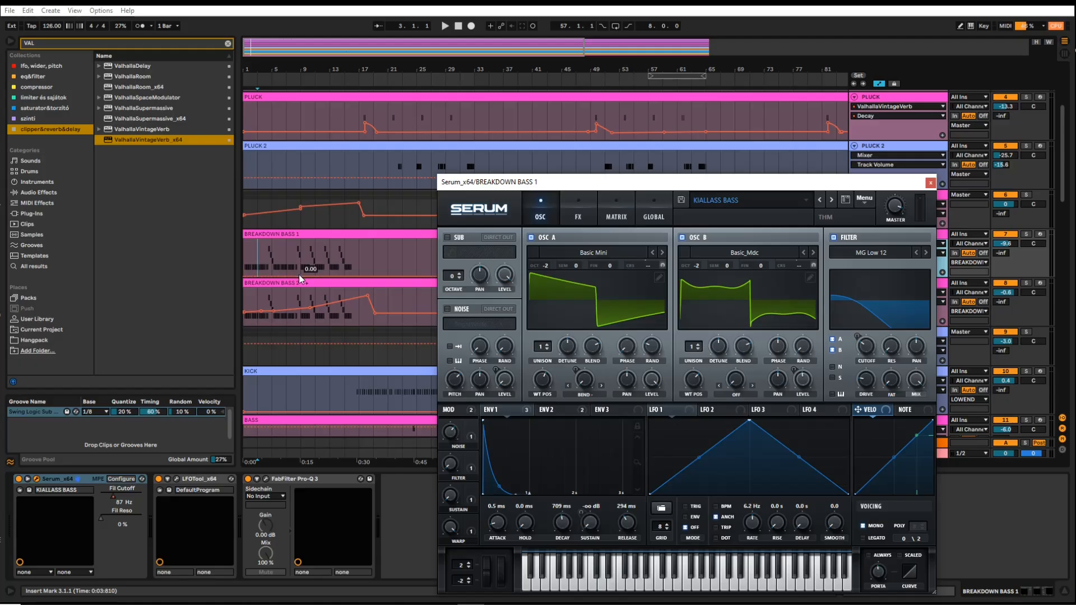
{"action": "mouse_move", "coordinate": [300, 273]}
{"action": "left_mouse_down"}
{"action": "mouse_move", "coordinate": [290, 243]}
{"action": "mouse_move", "coordinate": [301, 277]}
{"action": "left_mouse_up"}
{"action": "mouse_move", "coordinate": [303, 275]}
{"action": "left_mouse_down"}
{"action": "mouse_move", "coordinate": [304, 260]}
{"action": "mouse_move", "coordinate": [303, 274]}
{"action": "left_mouse_up"}
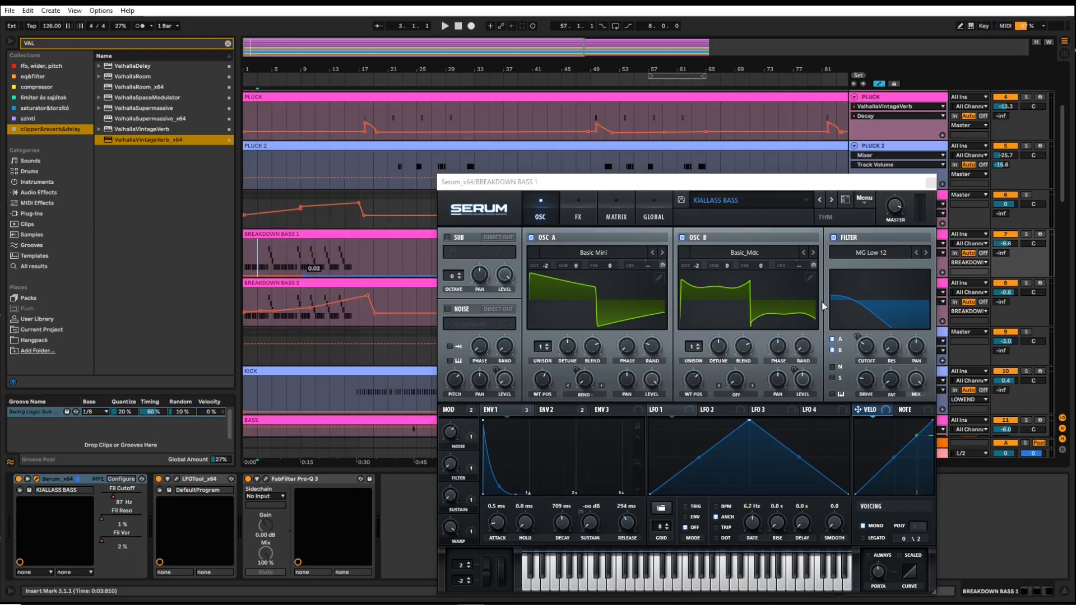
Step: Re-enable the filter cutoff automation on BREAKDOWN BASS 1 and add a high breakpoint near the start of bar 1
{"action": "left_click", "coordinate": [865, 351]}
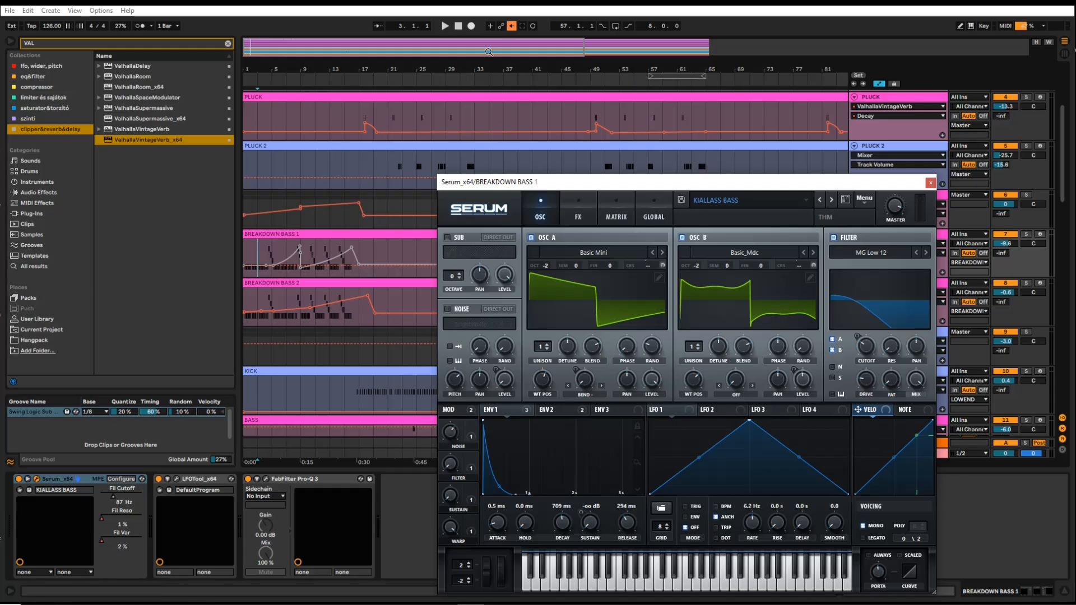
{"action": "left_click", "coordinate": [510, 26]}
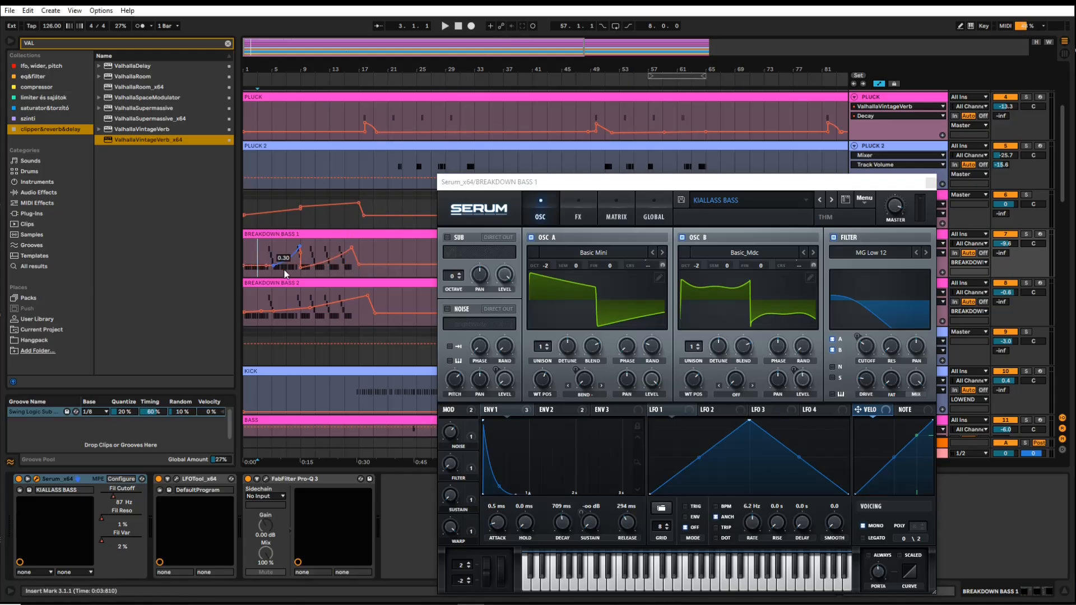
{"action": "left_click_drag", "start_coordinate": [247, 251], "coordinate": [352, 253]}
{"action": "left_click_drag", "start_coordinate": [358, 307], "coordinate": [271, 261]}
{"action": "left_click", "coordinate": [247, 251]}
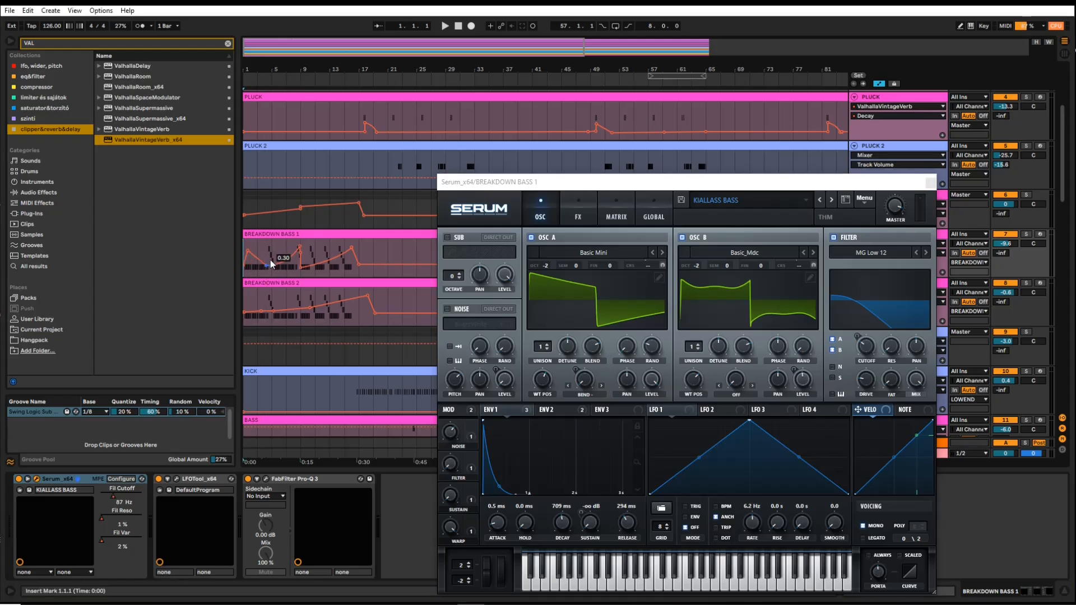
Step: Undo the last cutoff automation edits on BREAKDOWN BASS 1, and review its first 16 bars by selecting them and returning the marker to bar 1
{"action": "key", "text": "ctrl+z"}
{"action": "key", "text": "ctrl+z"}
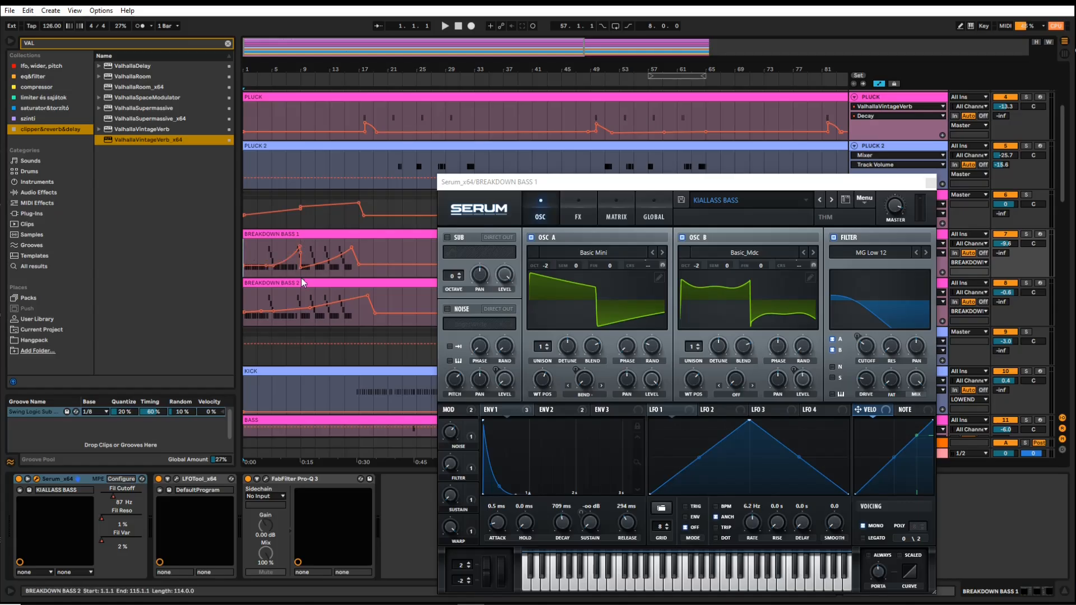
{"action": "left_click_drag", "start_coordinate": [246, 247], "coordinate": [297, 251]}
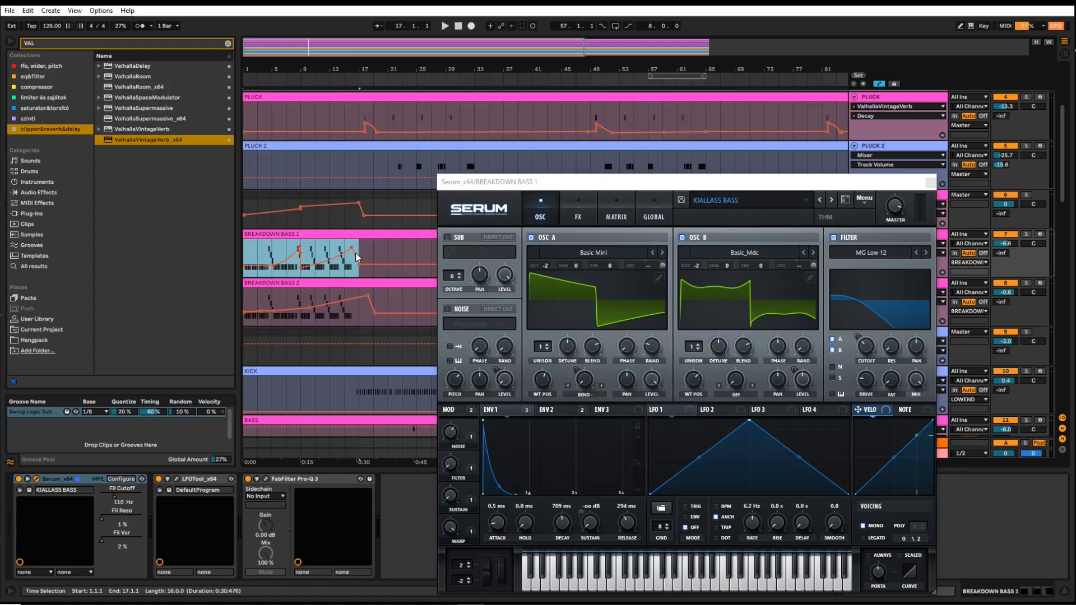
{"action": "left_click", "coordinate": [249, 255]}
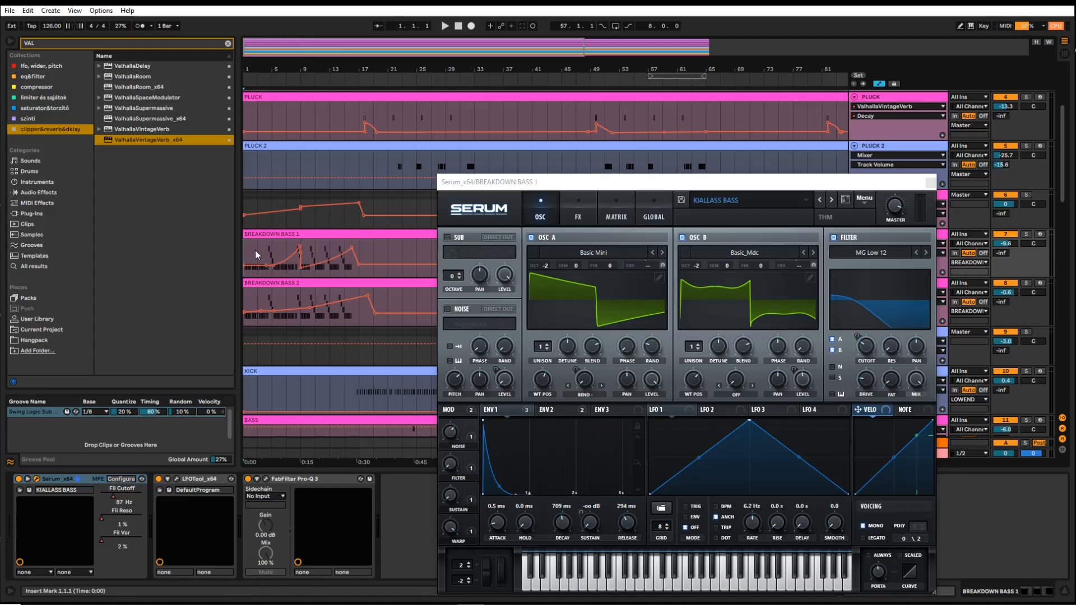
{"action": "mouse_move", "coordinate": [245, 254]}
{"action": "left_mouse_down"}
{"action": "mouse_move", "coordinate": [344, 259]}
{"action": "mouse_move", "coordinate": [248, 256]}
{"action": "left_mouse_up"}
Step: Close the Serum window and show the device chain of the BREAKDOWN BASS GROUP, hiding the automation lanes briefly and restoring them
{"action": "left_click", "coordinate": [930, 182]}
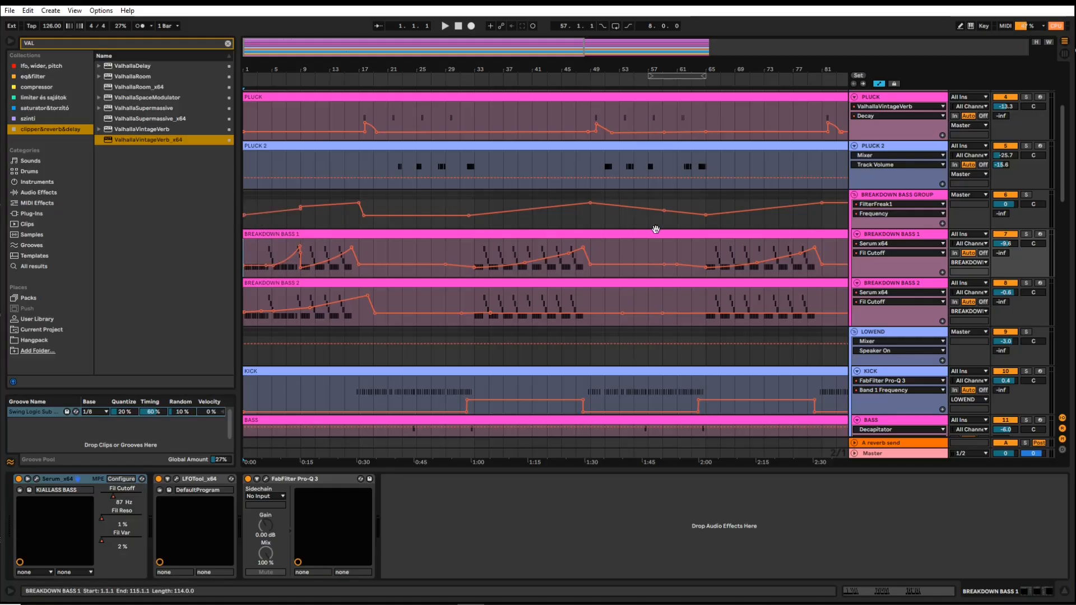
{"action": "left_click", "coordinate": [879, 83]}
{"action": "left_click", "coordinate": [885, 208]}
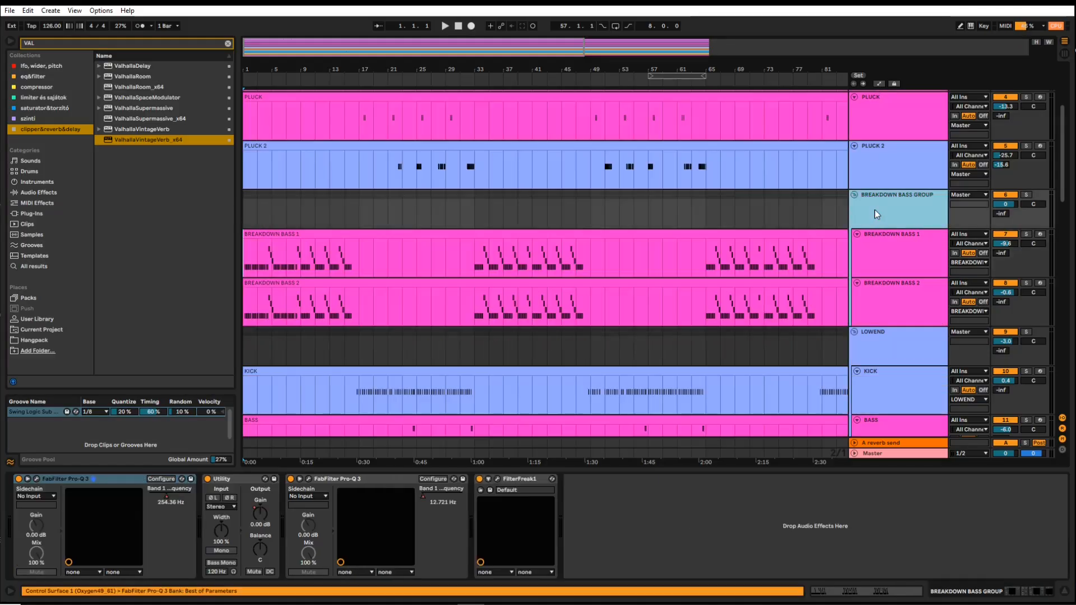
{"action": "left_click", "coordinate": [878, 83]}
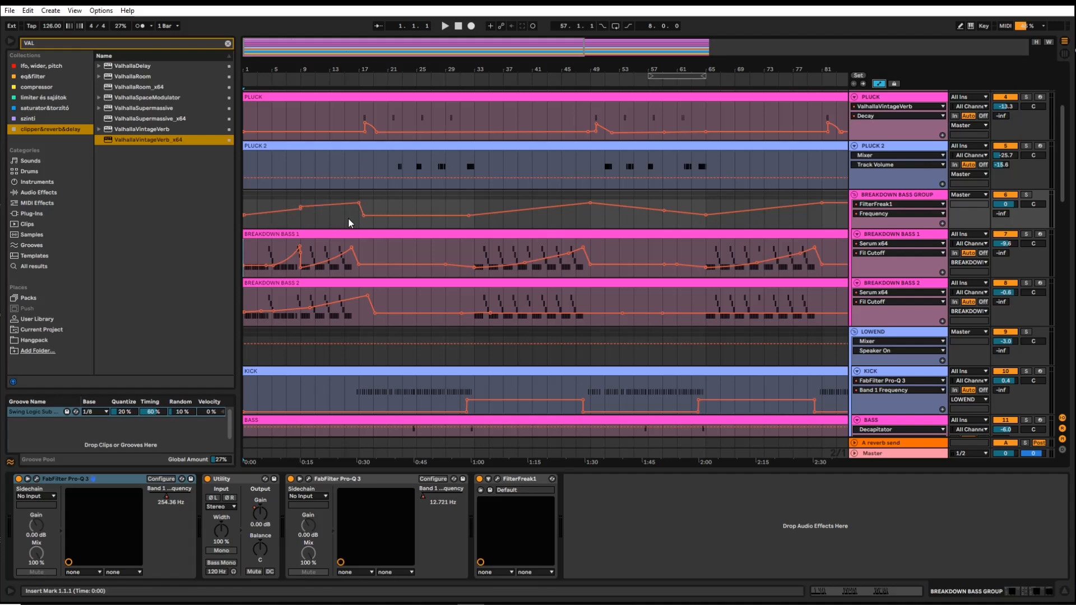
Step: Examine the FilterFreak1 frequency automation on BREAKDOWN BASS GROUP in the first 16 bars and bars 33 to 47, placing the marker at bar 49
{"action": "left_click_drag", "start_coordinate": [356, 224], "coordinate": [248, 232]}
{"action": "left_click", "coordinate": [368, 195]}
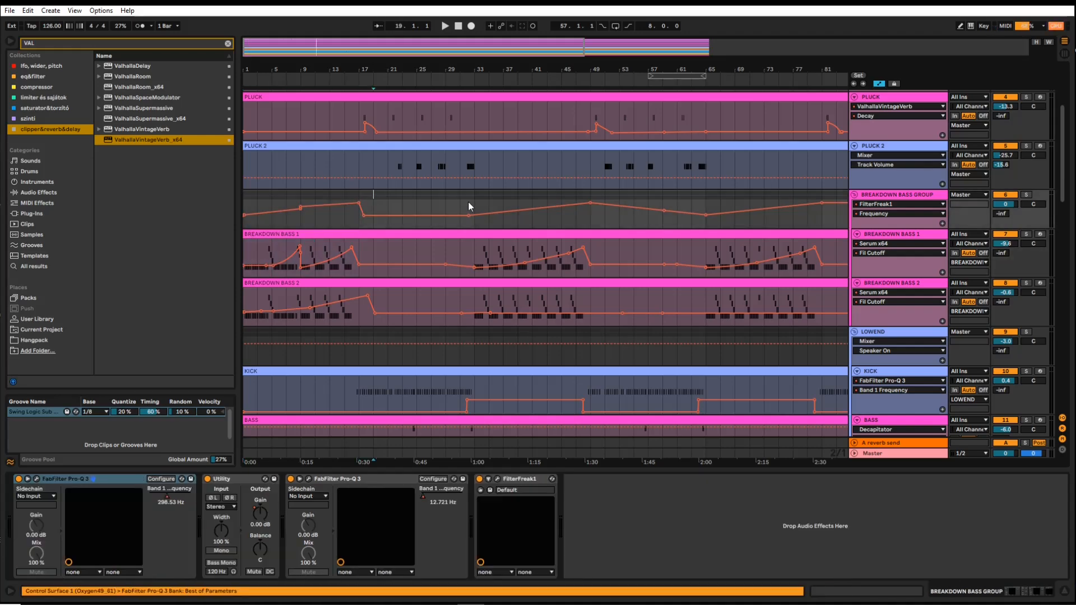
{"action": "left_click_drag", "start_coordinate": [475, 201], "coordinate": [574, 200]}
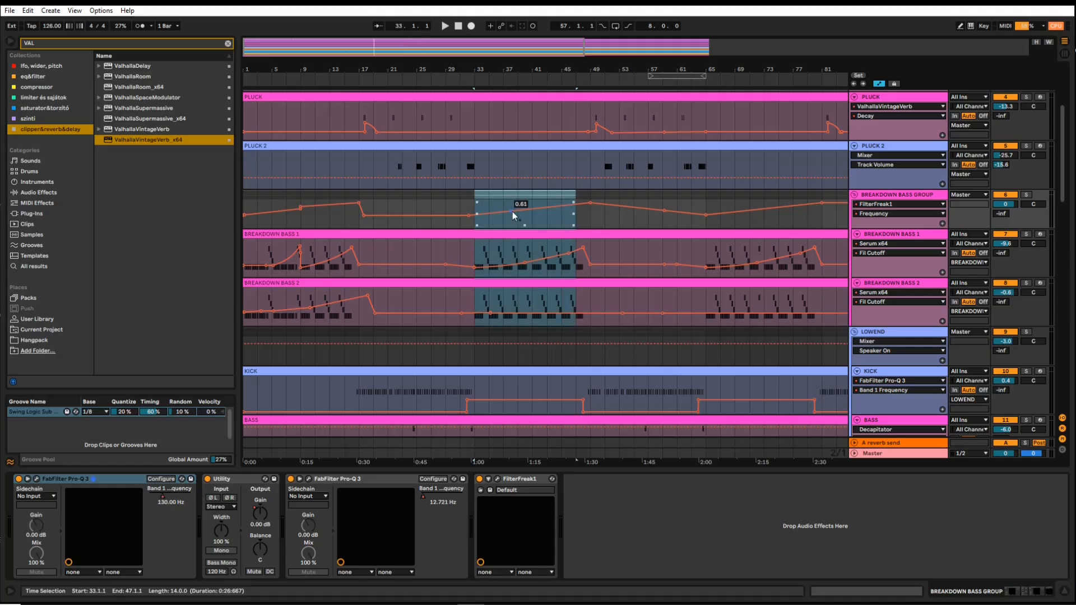
{"action": "left_click", "coordinate": [590, 207]}
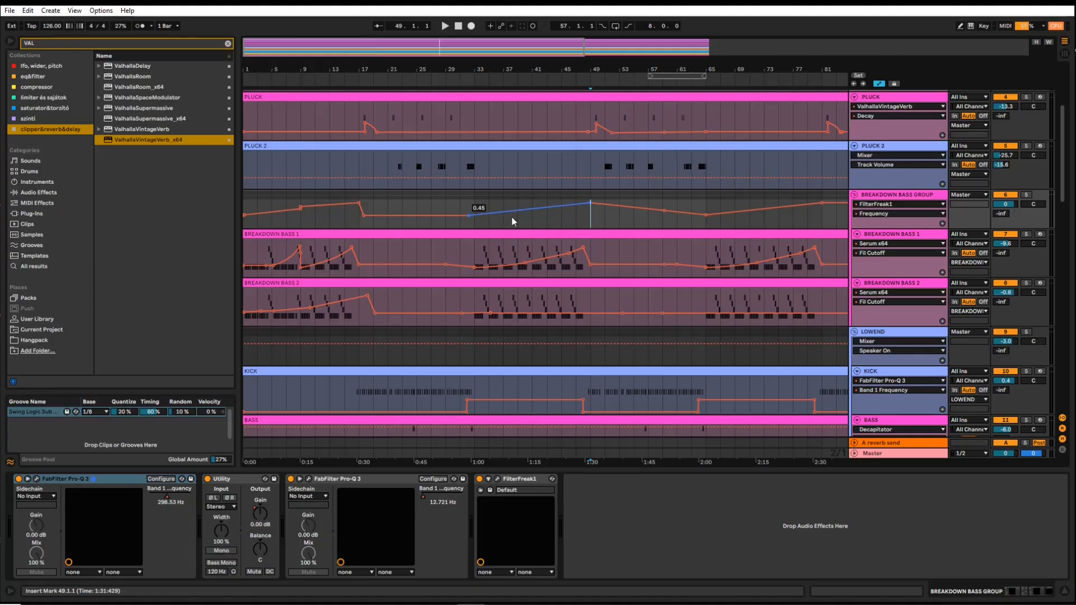
Step: Compare bars 49 to 65 of the BREAKDOWN BASS GROUP automation with bars 33 to 49 across the group and both breakdown basses by selecting each range
{"action": "left_click_drag", "start_coordinate": [590, 213], "coordinate": [703, 215]}
{"action": "left_click", "coordinate": [589, 222]}
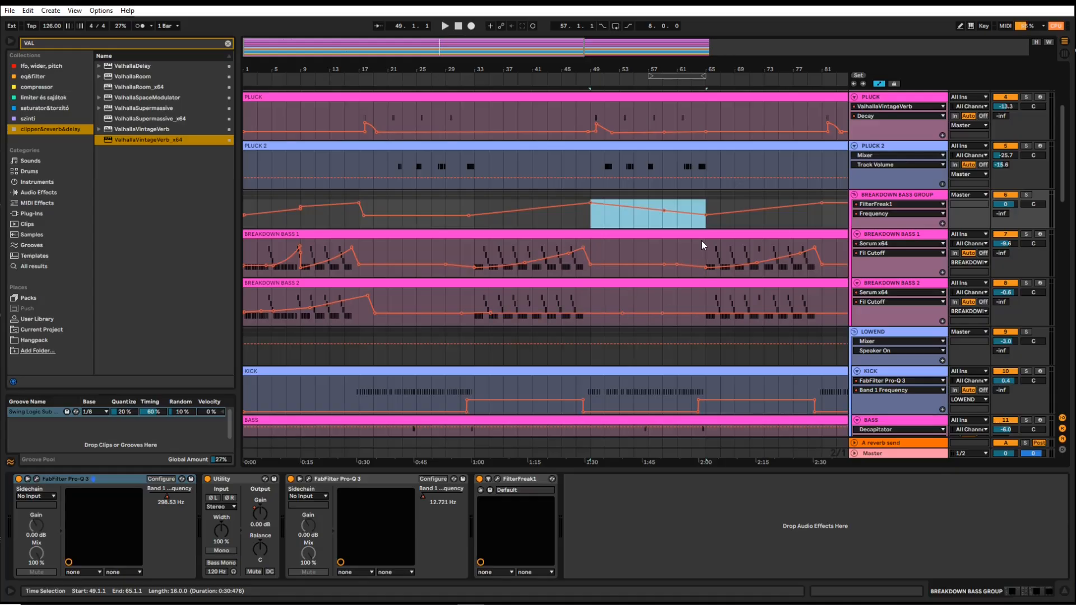
{"action": "left_click_drag", "start_coordinate": [595, 226], "coordinate": [472, 299]}
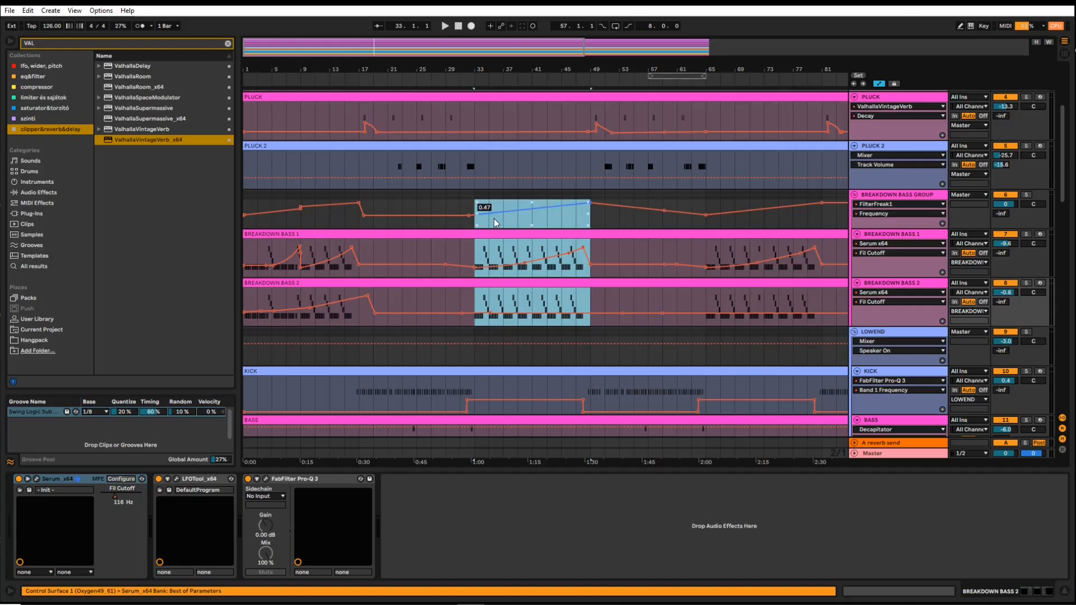
{"action": "left_click", "coordinate": [589, 222]}
Step: Select bars 49 to 65 of the BASS track and compare them with the breakdown basses above
{"action": "scroll", "coordinate": [597, 227], "scroll_direction": "down", "scroll_amount": 5}
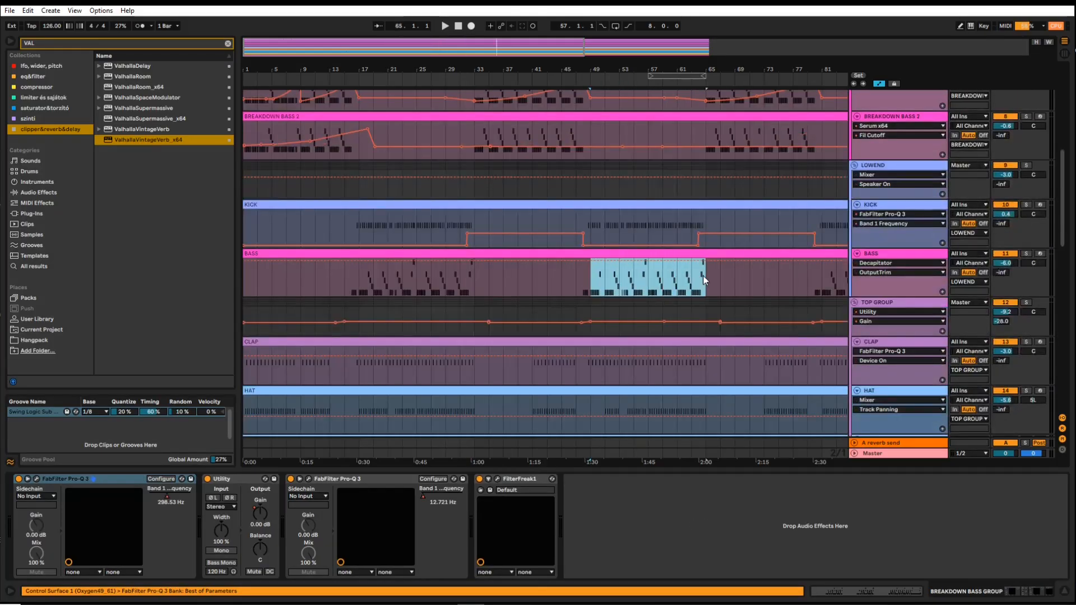
{"action": "left_click_drag", "start_coordinate": [704, 280], "coordinate": [704, 280]}
{"action": "scroll", "coordinate": [630, 274], "scroll_direction": "up", "scroll_amount": 8}
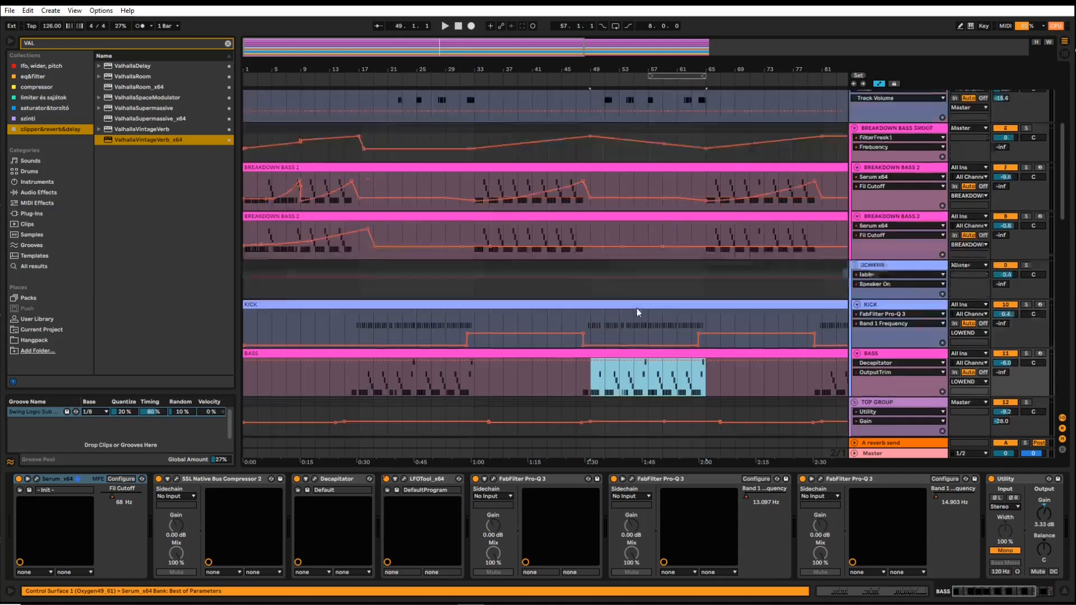
{"action": "scroll", "coordinate": [620, 320], "scroll_direction": "down", "scroll_amount": 3}
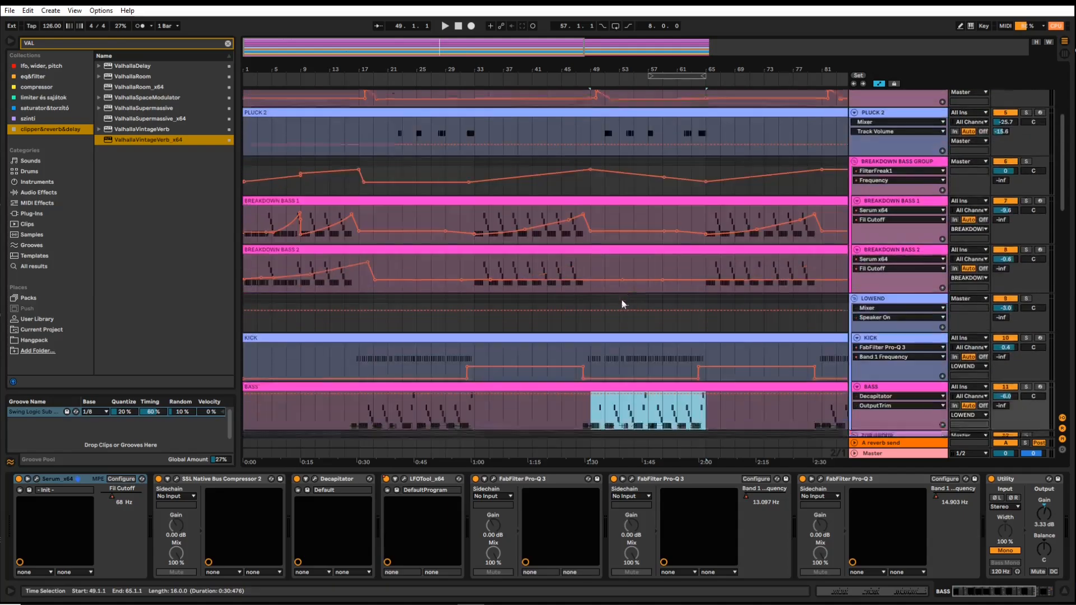
Step: Hide the automation lanes from the uppermost tracks of the arrangement and show them again
{"action": "scroll", "coordinate": [613, 310], "scroll_direction": "up", "scroll_amount": 6}
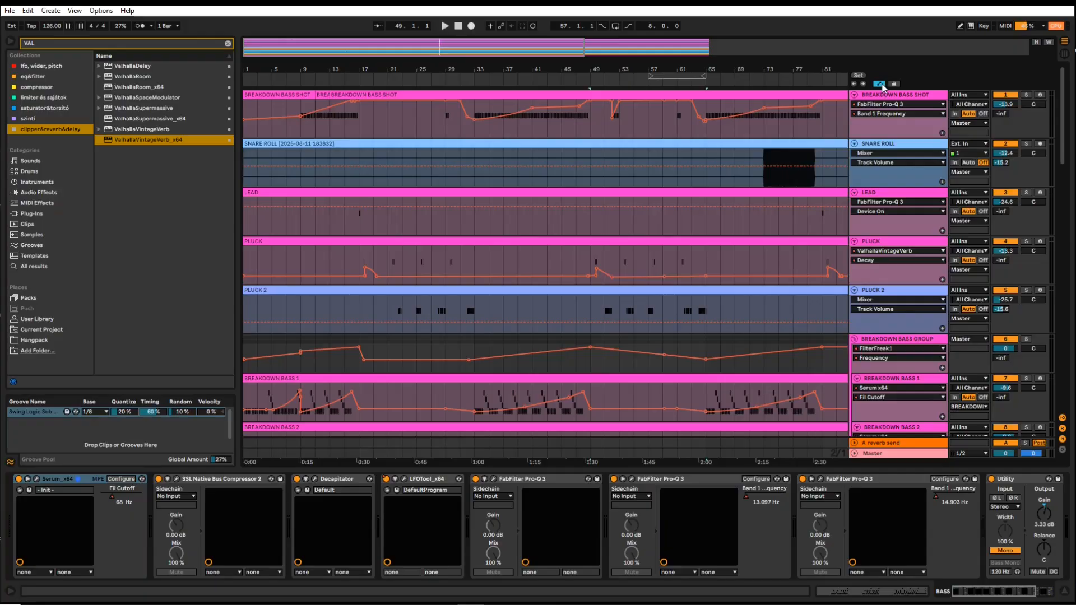
{"action": "left_click", "coordinate": [879, 84]}
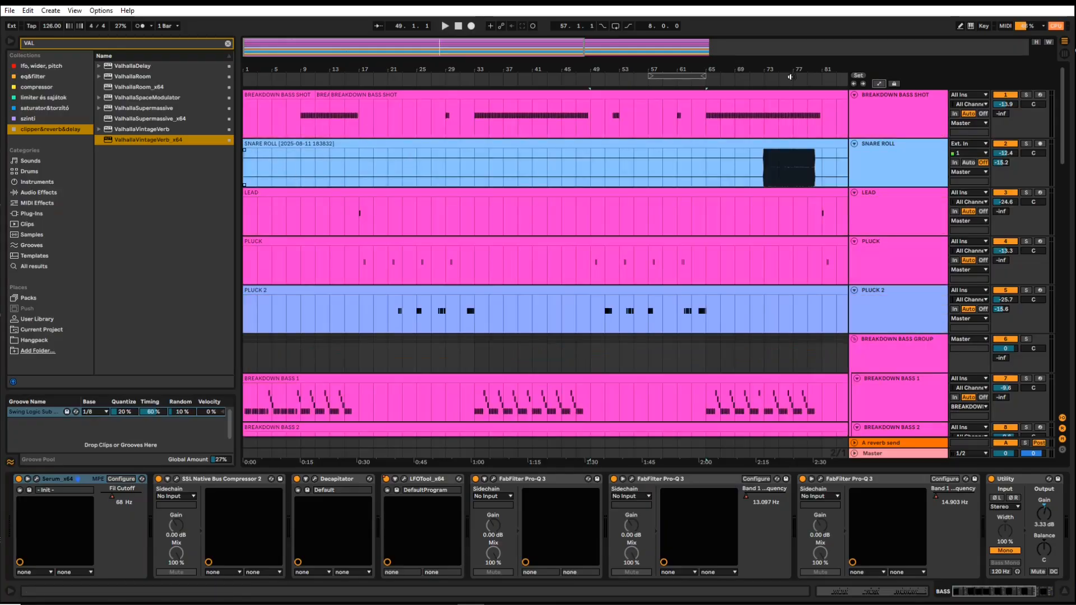
{"action": "left_click", "coordinate": [879, 84]}
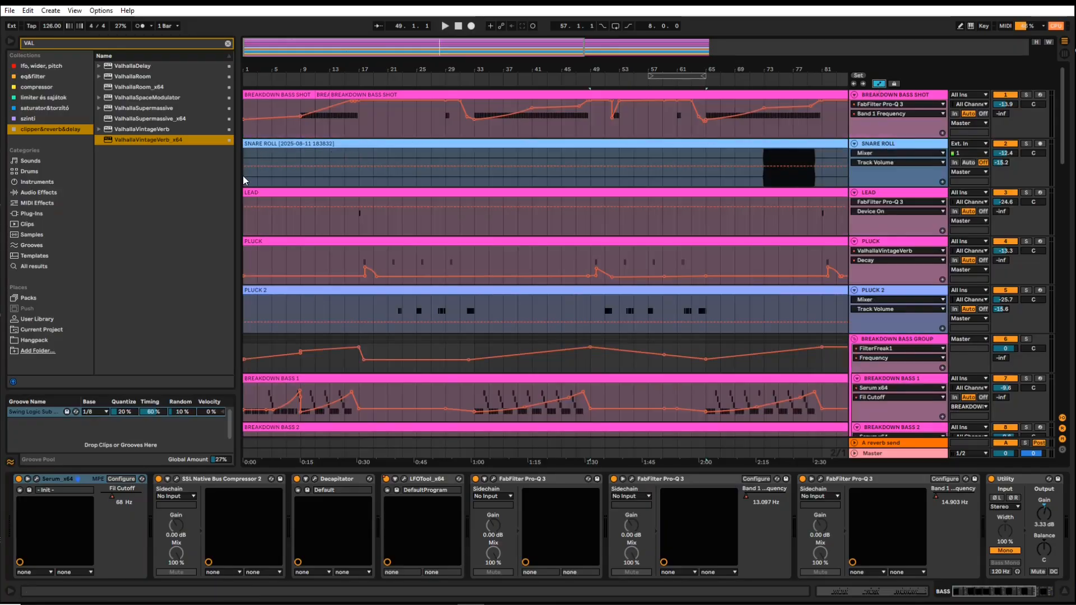
Step: Examine the empty intro section of the KICK track by selecting its first 16 bars and a range from bar 3 to bar 15
{"action": "scroll", "coordinate": [261, 192], "scroll_direction": "down", "scroll_amount": 8}
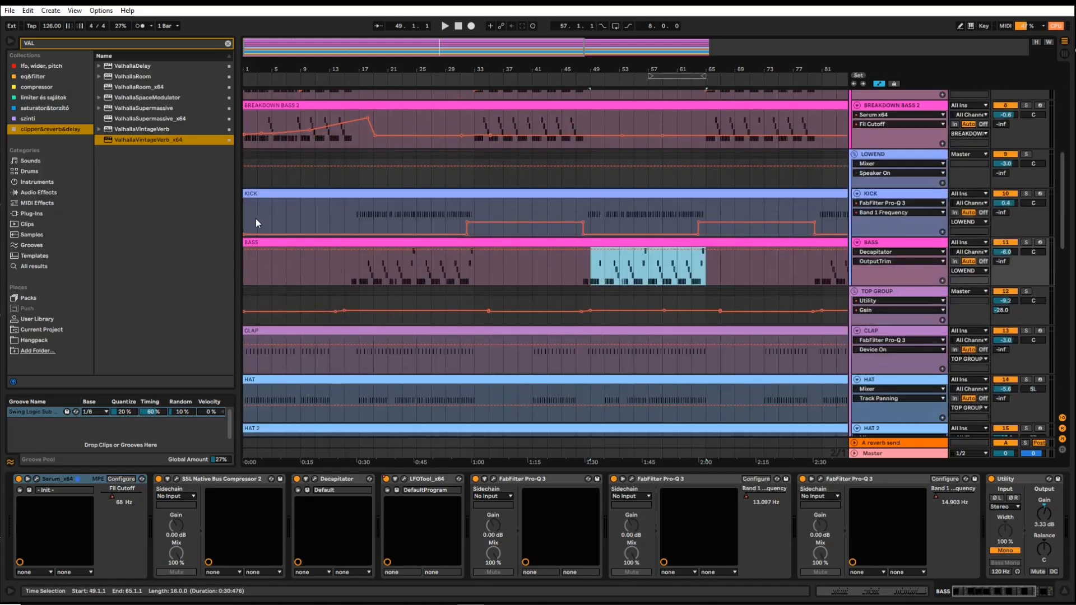
{"action": "left_click", "coordinate": [245, 215]}
{"action": "left_click_drag", "start_coordinate": [245, 216], "coordinate": [354, 209]}
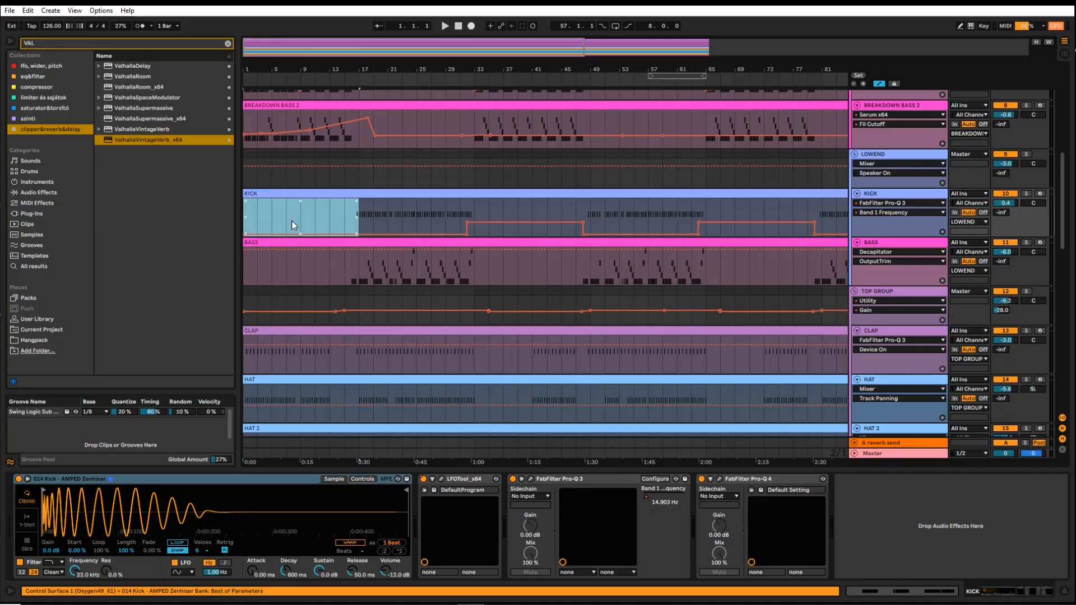
{"action": "left_click", "coordinate": [301, 218]}
{"action": "left_click_drag", "start_coordinate": [349, 214], "coordinate": [260, 215]}
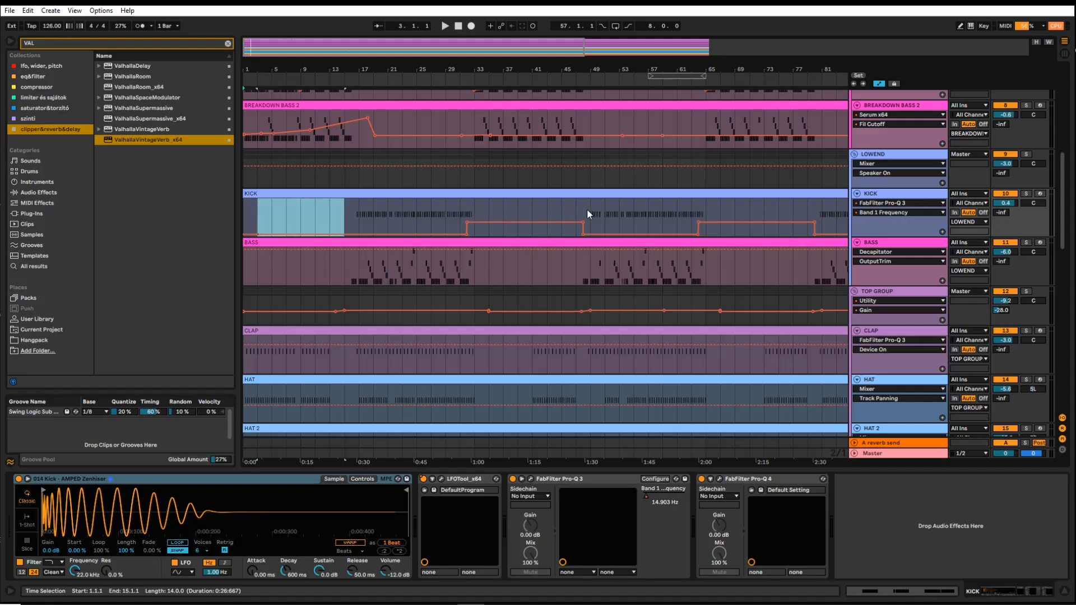
Step: Audition the KICK's FabFilter Pro-Q 3 Band 1 Frequency automation by playing from just after bar 30 to about bar 33
{"action": "scroll", "coordinate": [465, 207], "scroll_direction": "up", "scroll_amount": 10, "text": "ctrl"}
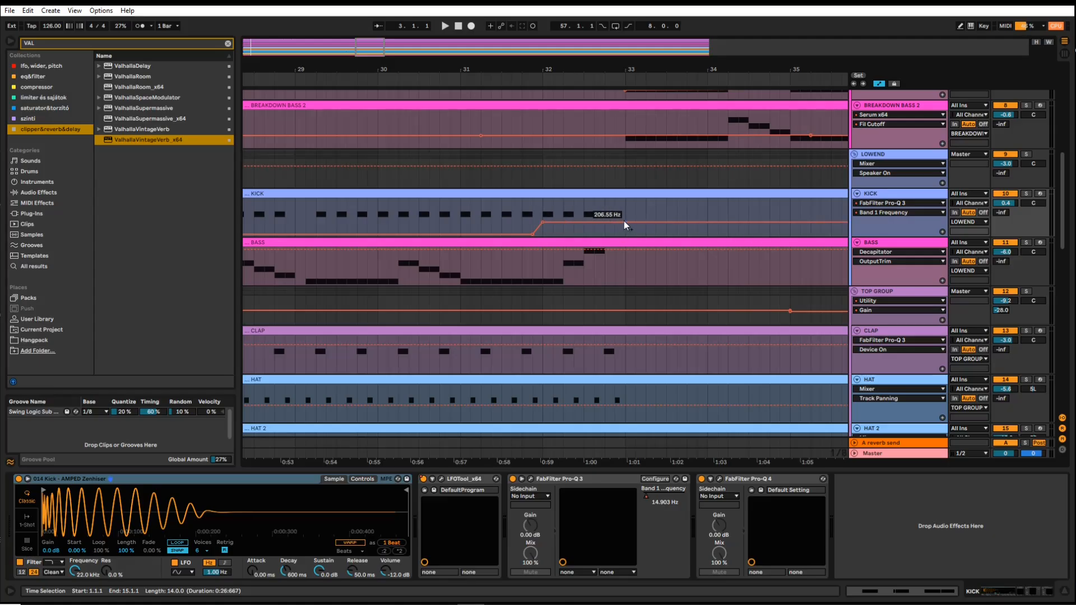
{"action": "scroll", "coordinate": [527, 211], "scroll_direction": "down", "scroll_amount": 6, "text": "ctrl"}
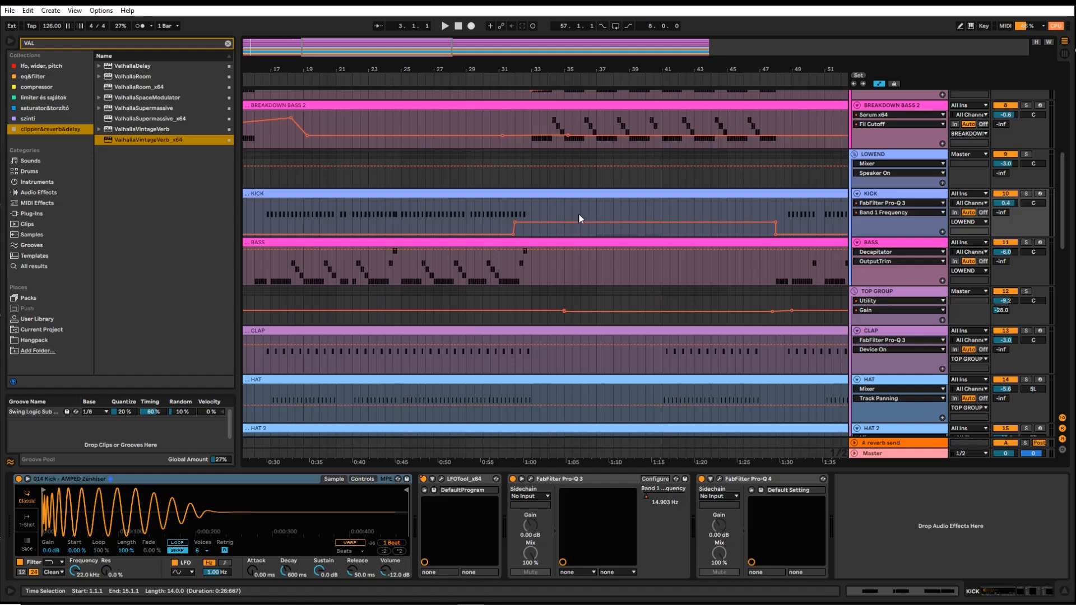
{"action": "scroll", "coordinate": [516, 223], "scroll_direction": "up", "scroll_amount": 3, "text": "ctrl"}
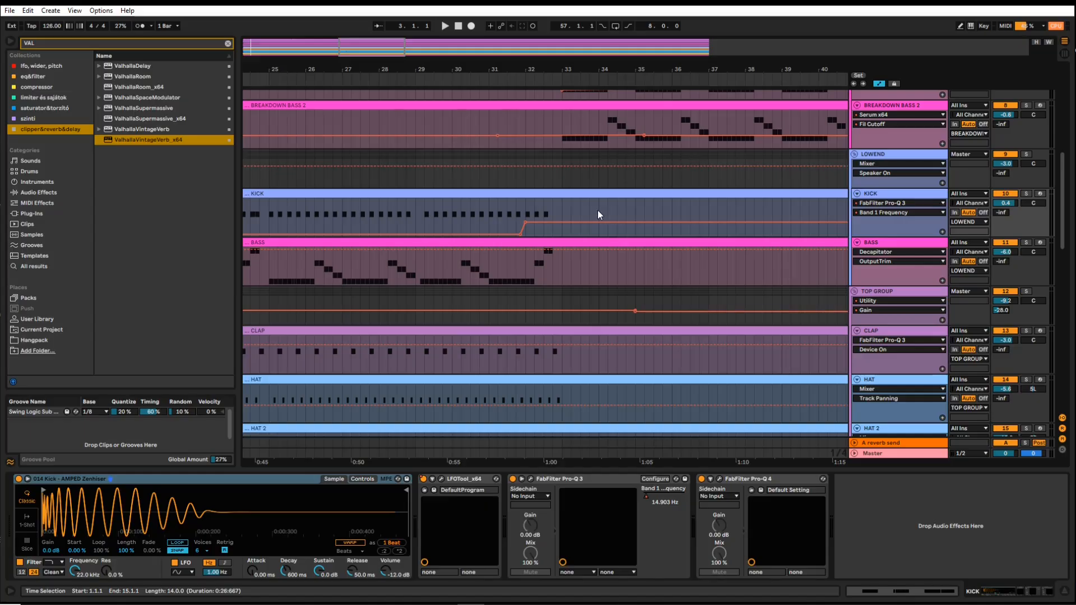
{"action": "left_click", "coordinate": [461, 221]}
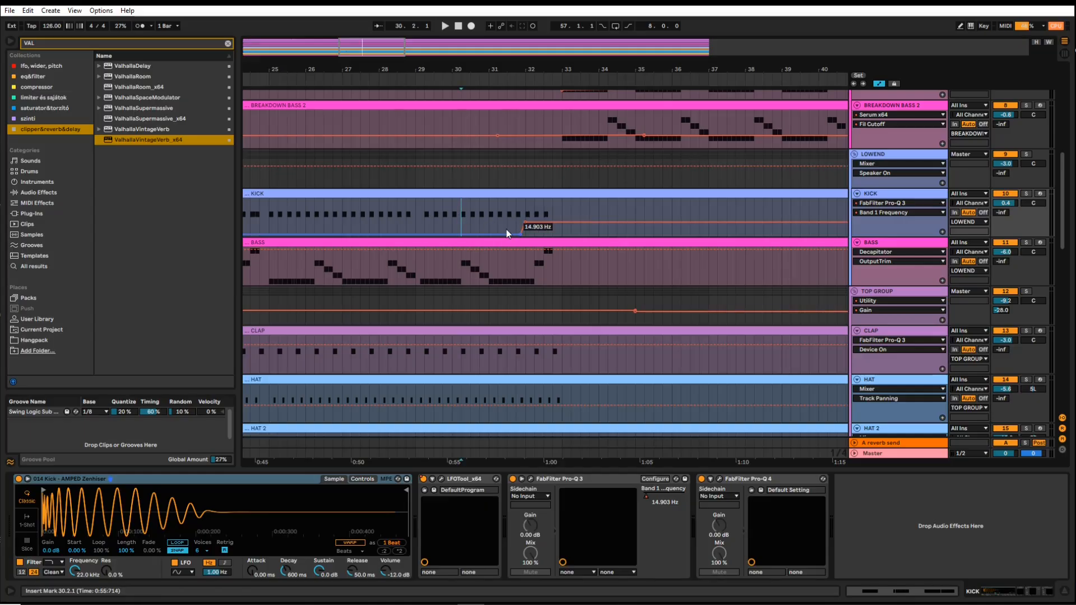
{"action": "key", "text": "space"}
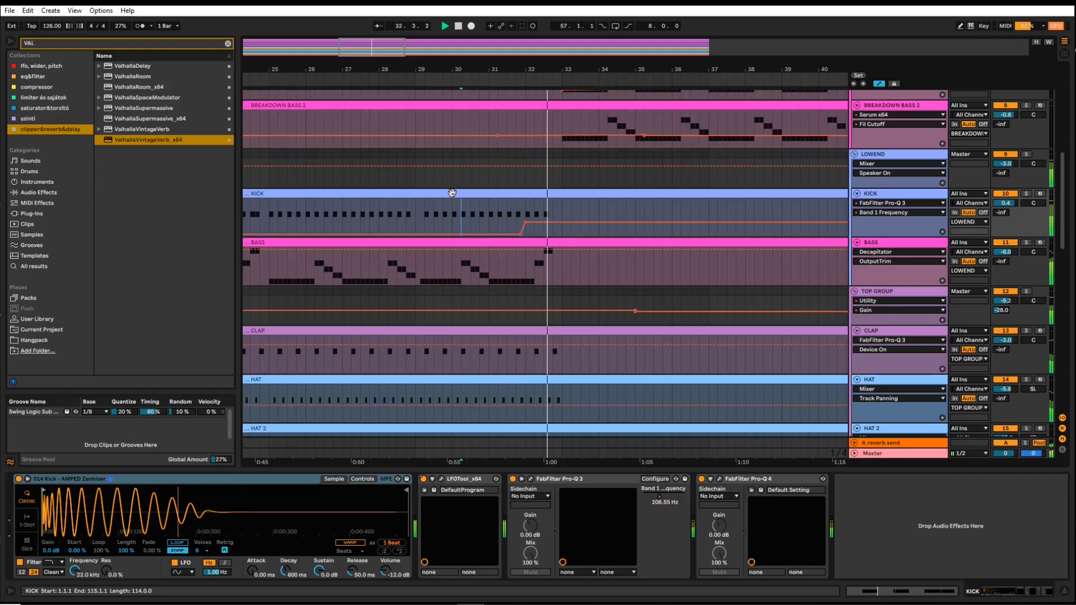
{"action": "key", "text": "space"}
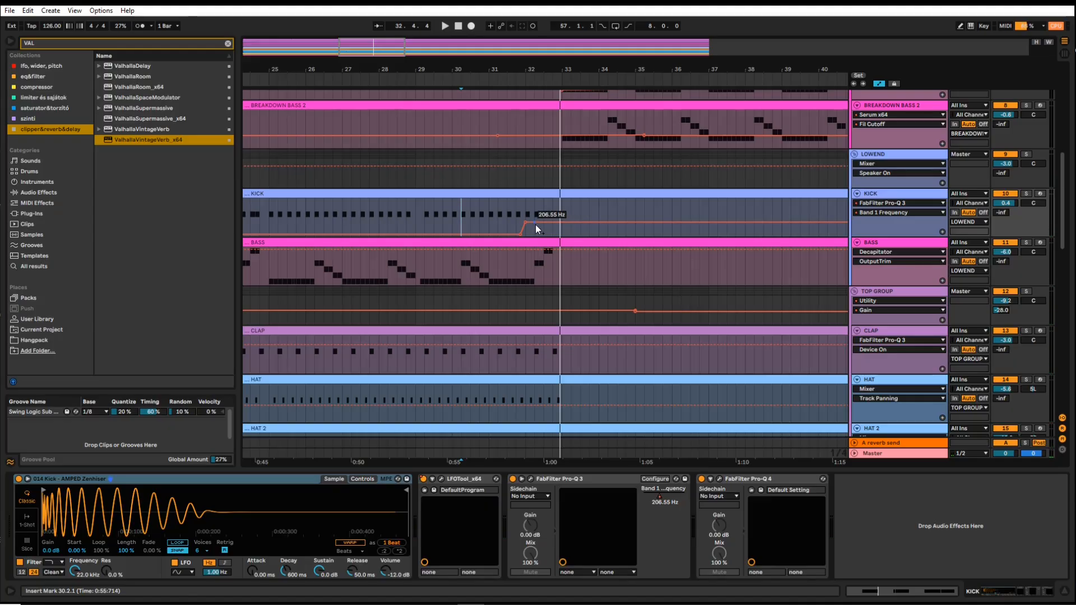
Step: Place the marker at bar 45 on the KICK track, within the section where its Band 1 Frequency automation is raised
{"action": "scroll", "coordinate": [535, 210], "scroll_direction": "down", "scroll_amount": 3}
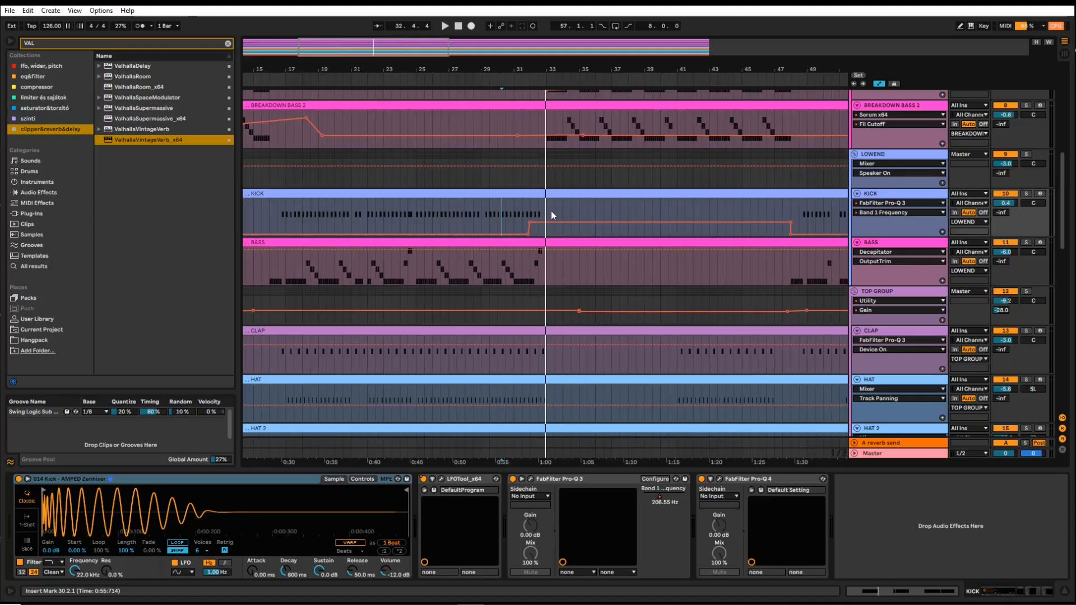
{"action": "scroll", "coordinate": [526, 204], "scroll_direction": "down", "scroll_amount": 4}
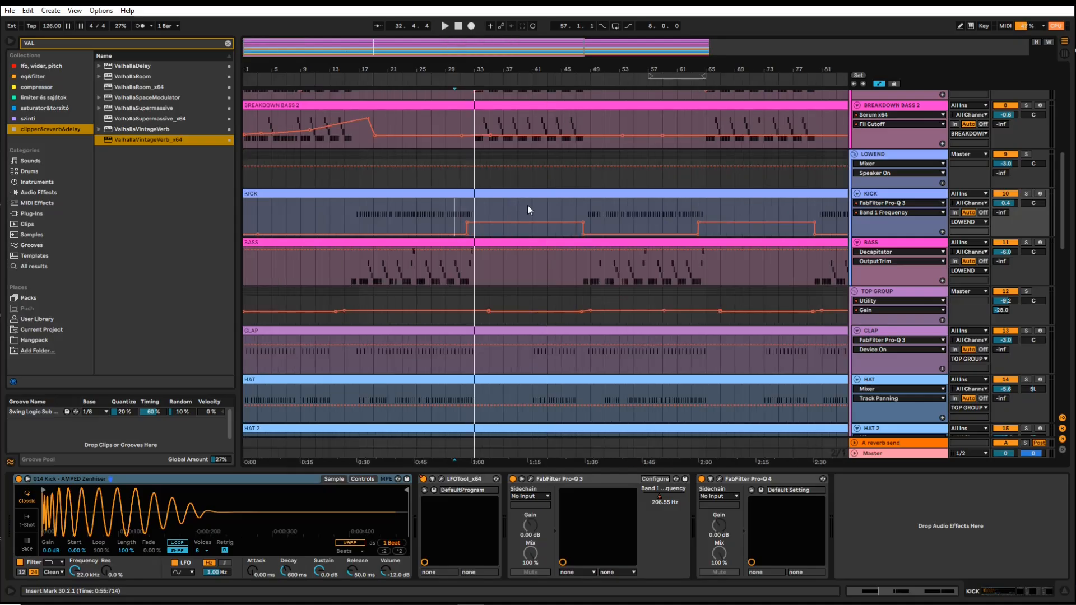
{"action": "left_click", "coordinate": [485, 210]}
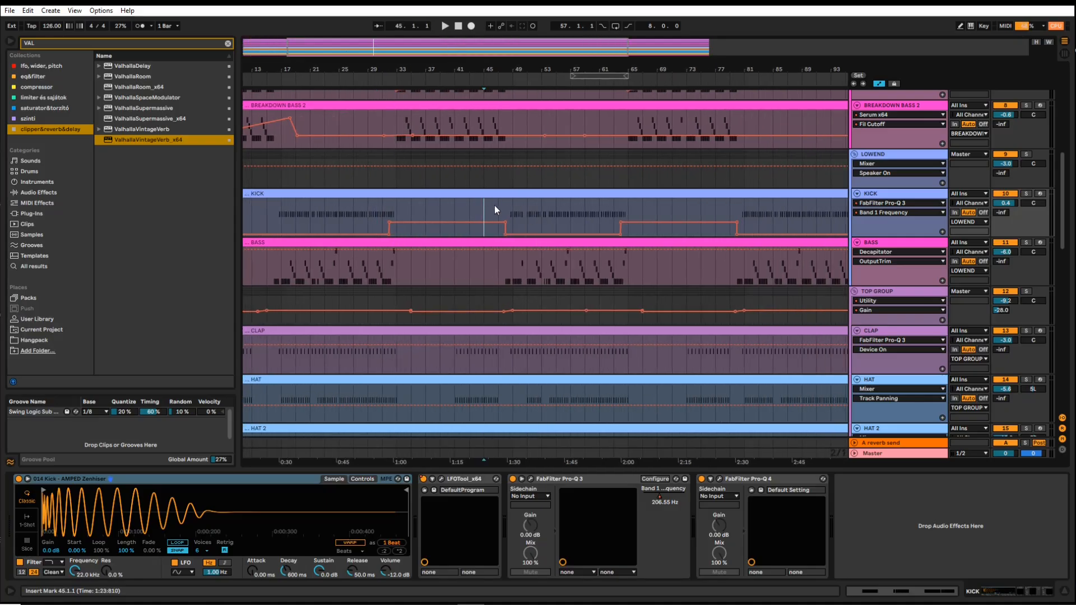
Step: Compare the breakdown basses' filter cutoff automation with the KICK's frequency automation, and place the marker at bar 49 on KICK
{"action": "scroll", "coordinate": [491, 214], "scroll_direction": "up", "scroll_amount": 5}
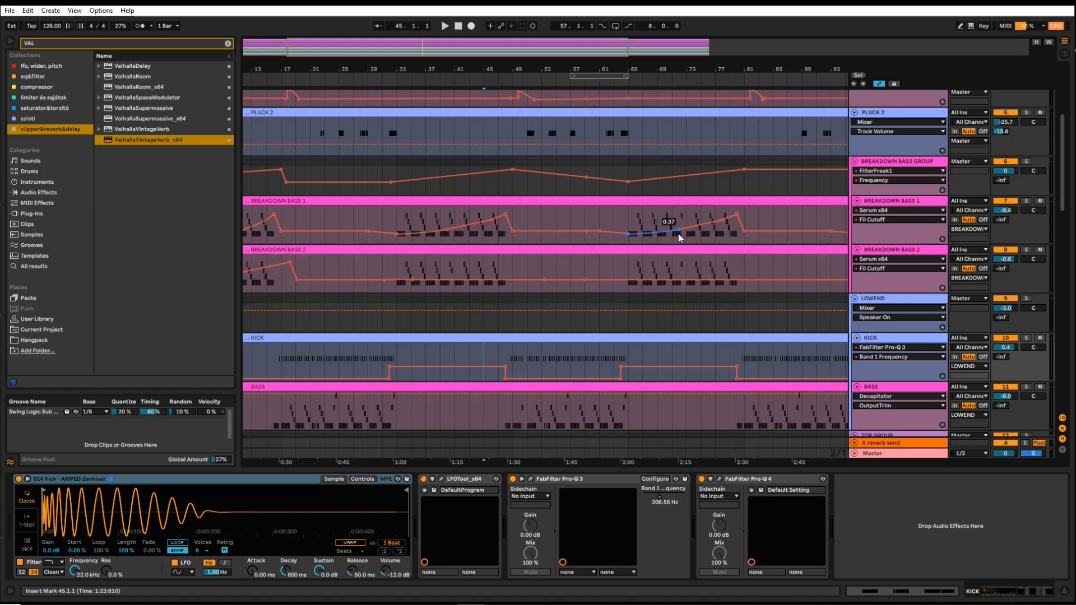
{"action": "scroll", "coordinate": [376, 224], "scroll_direction": "left", "scroll_amount": 3}
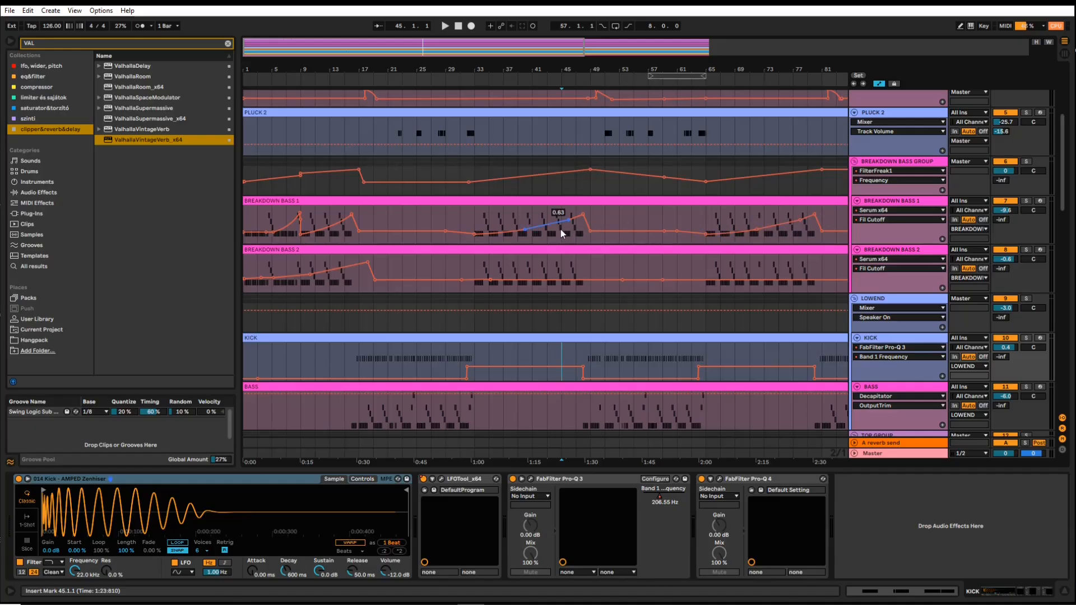
{"action": "scroll", "coordinate": [610, 247], "scroll_direction": "right", "scroll_amount": 2}
{"action": "scroll", "coordinate": [530, 240], "scroll_direction": "down", "scroll_amount": 5}
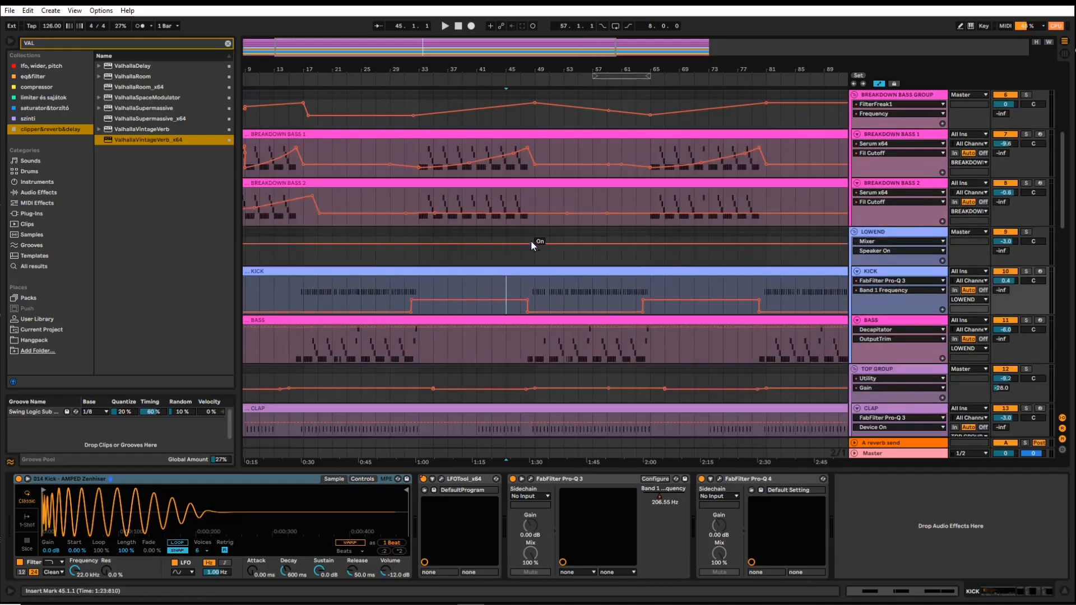
{"action": "left_click", "coordinate": [534, 226]}
{"action": "scroll", "coordinate": [528, 241], "scroll_direction": "up", "scroll_amount": 4}
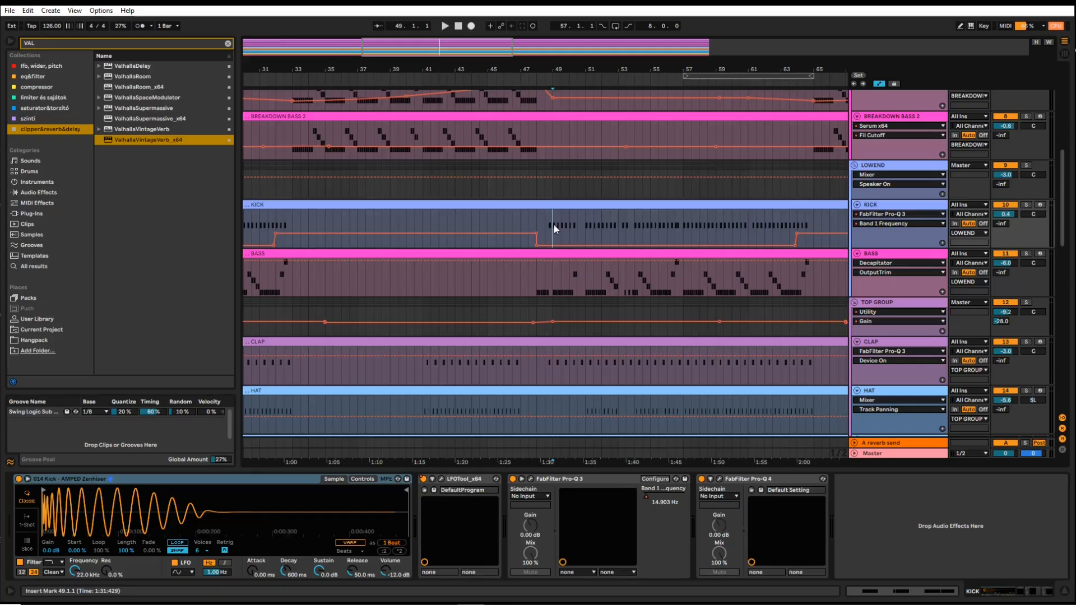
Step: Select bars 65 to 81 of the KICK track and examine its frequency automation across the whole arrangement
{"action": "scroll", "coordinate": [554, 224], "scroll_direction": "up", "scroll_amount": 4}
{"action": "scroll", "coordinate": [528, 235], "scroll_direction": "down", "scroll_amount": 8}
{"action": "left_click", "coordinate": [452, 218]}
{"action": "left_click_drag", "start_coordinate": [454, 223], "coordinate": [498, 221]}
{"action": "left_click", "coordinate": [455, 222]}
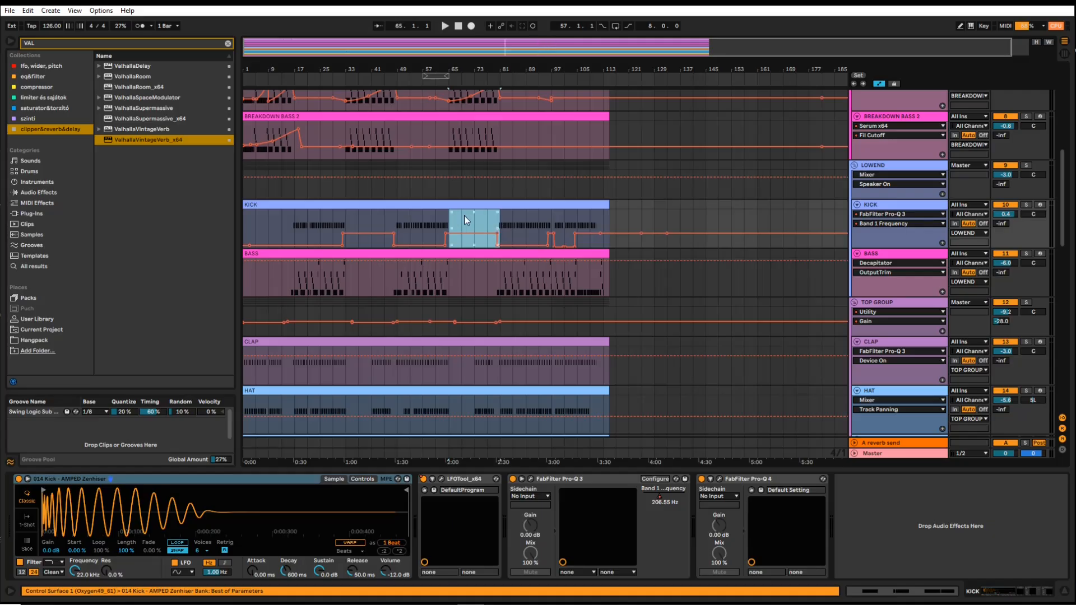
{"action": "scroll", "coordinate": [448, 250], "scroll_direction": "up", "scroll_amount": 2}
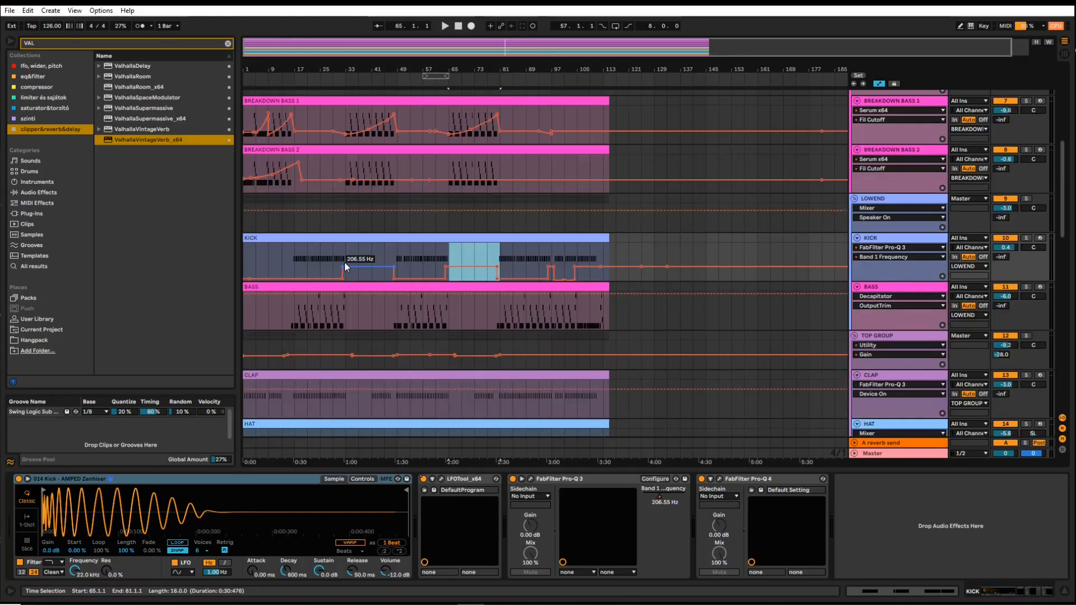
Step: Select bars 33 to 45 and then bars 69 to 77 of the KICK track, where its frequency automation is raised
{"action": "left_click", "coordinate": [388, 254]}
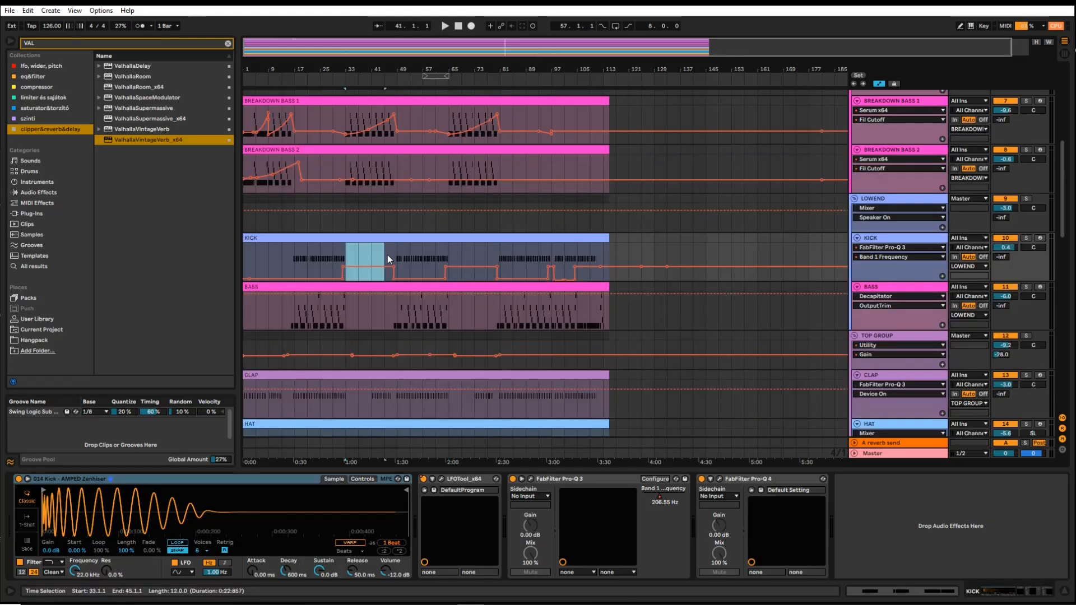
{"action": "left_click", "coordinate": [455, 260]}
Step: Check BREAKDOWN BASS 1's FabFilter Pro-Q 3 automation lane and return the track to its Serum Fil Cutoff lane
{"action": "scroll", "coordinate": [456, 260], "scroll_direction": "up", "scroll_amount": 5}
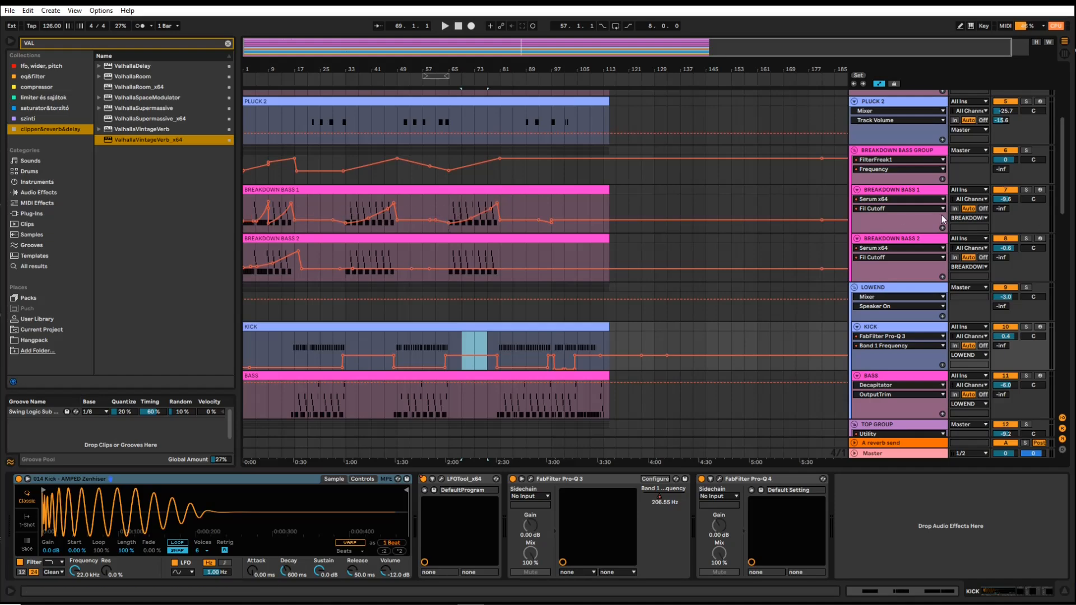
{"action": "left_click", "coordinate": [888, 199]}
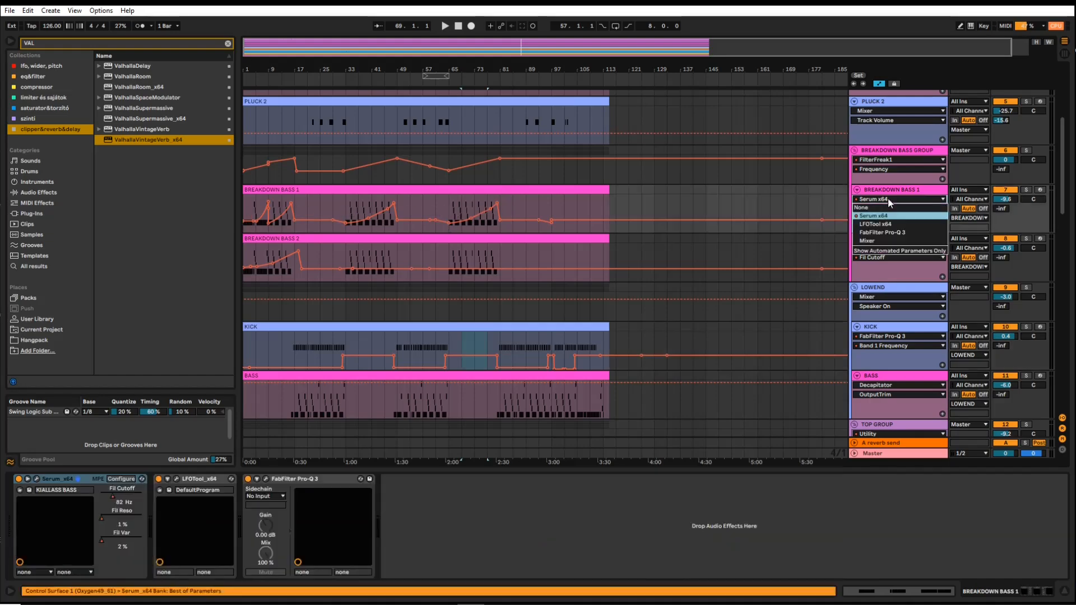
{"action": "left_click", "coordinate": [884, 232]}
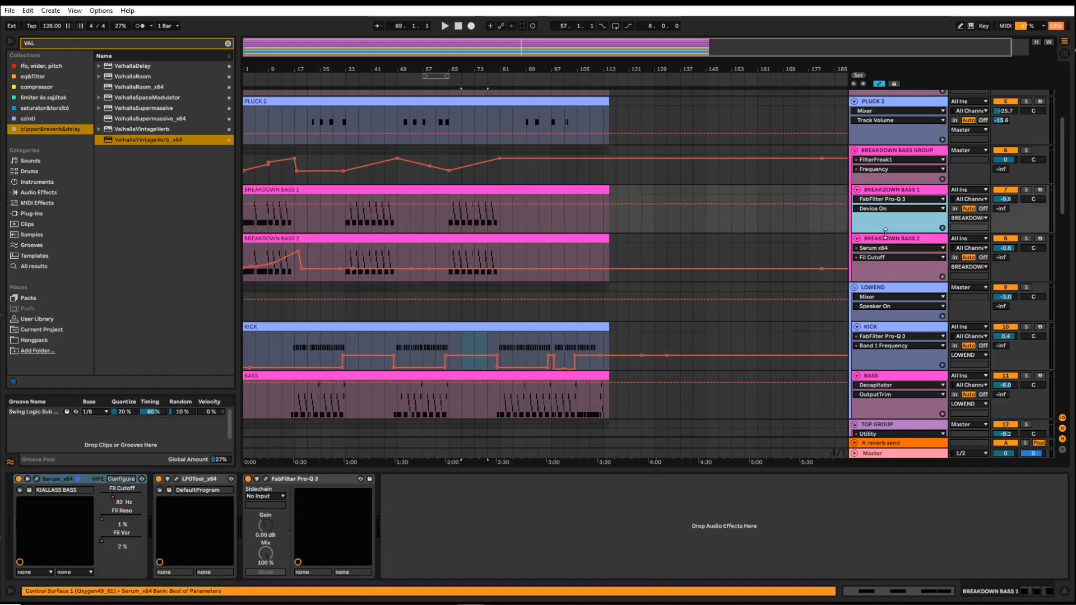
{"action": "left_click", "coordinate": [895, 200]}
{"action": "left_click", "coordinate": [895, 199]}
{"action": "left_click", "coordinate": [896, 199]}
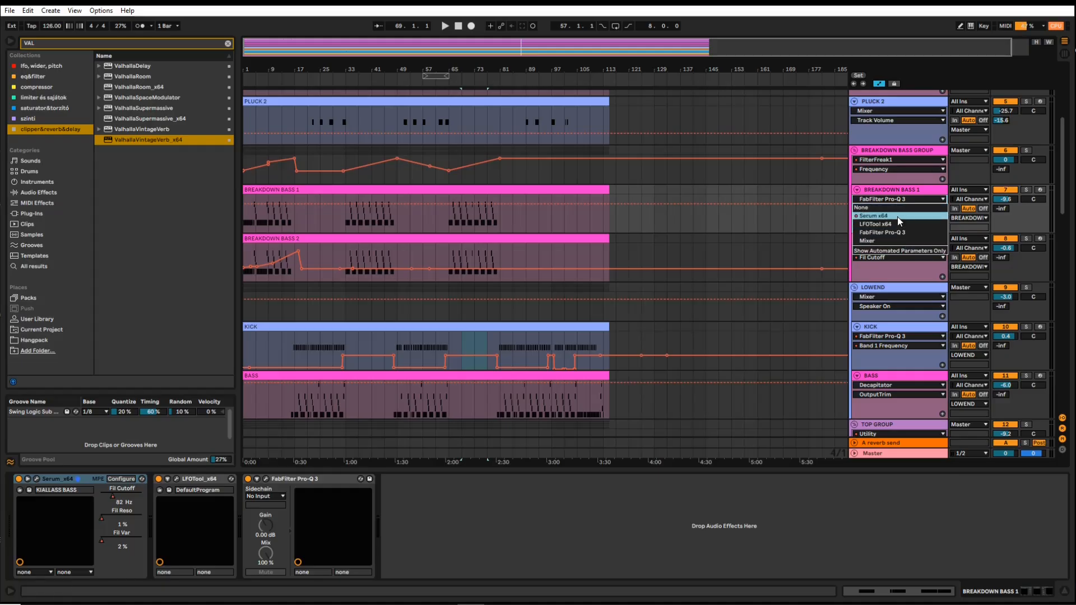
{"action": "left_click", "coordinate": [898, 217]}
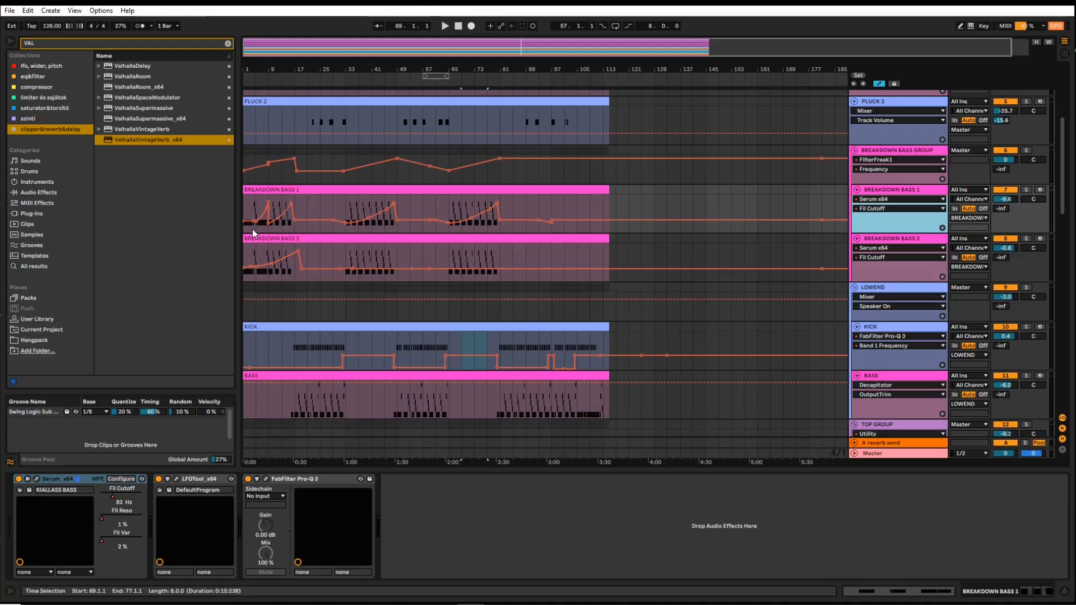
Step: Place the marker at bar 41 on the BASS track and then at bar 49 on the LOWEND group
{"action": "scroll", "coordinate": [450, 295], "scroll_direction": "down", "scroll_amount": 6}
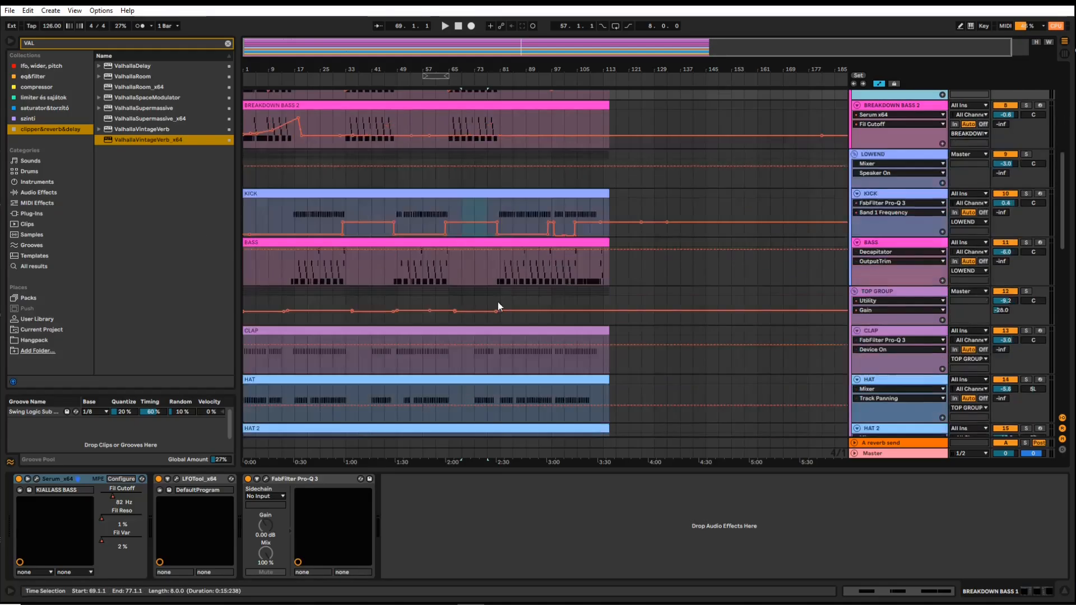
{"action": "left_click", "coordinate": [377, 167]}
{"action": "scroll", "coordinate": [387, 190], "scroll_direction": "up", "scroll_amount": 4}
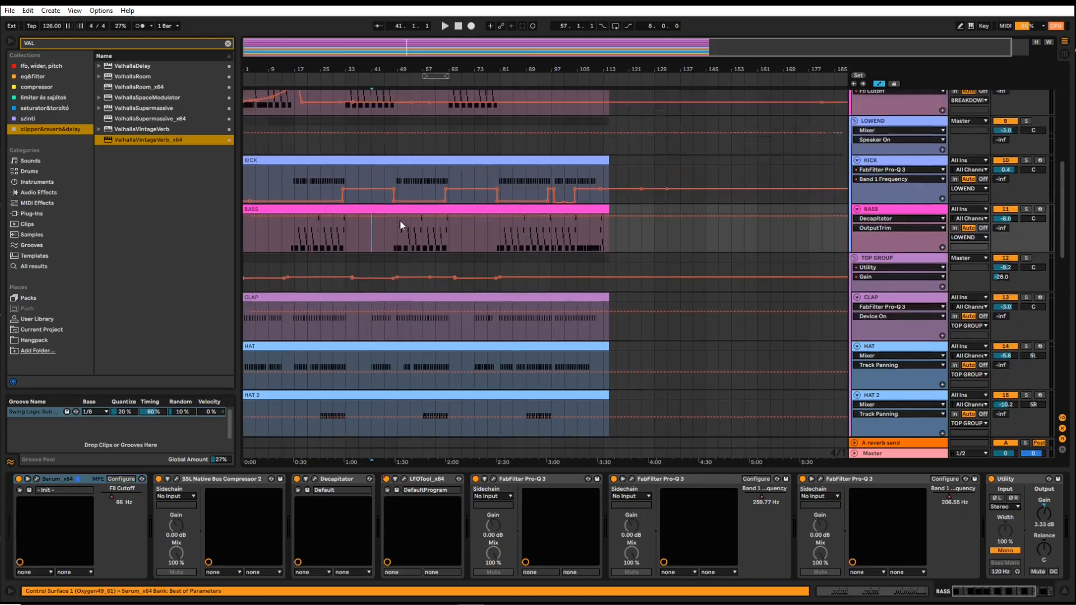
{"action": "left_click", "coordinate": [397, 220]}
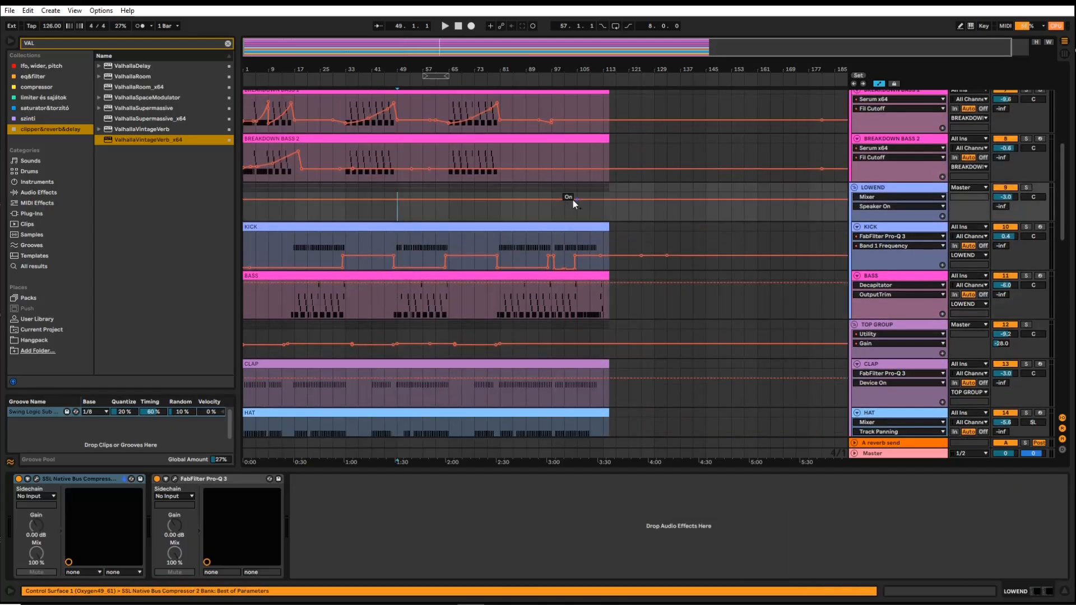
Step: Play the arrangement from bar 45 past bar 55, stop, and place the marker at bar 49 on LOWEND
{"action": "scroll", "coordinate": [393, 214], "scroll_direction": "up", "scroll_amount": 8}
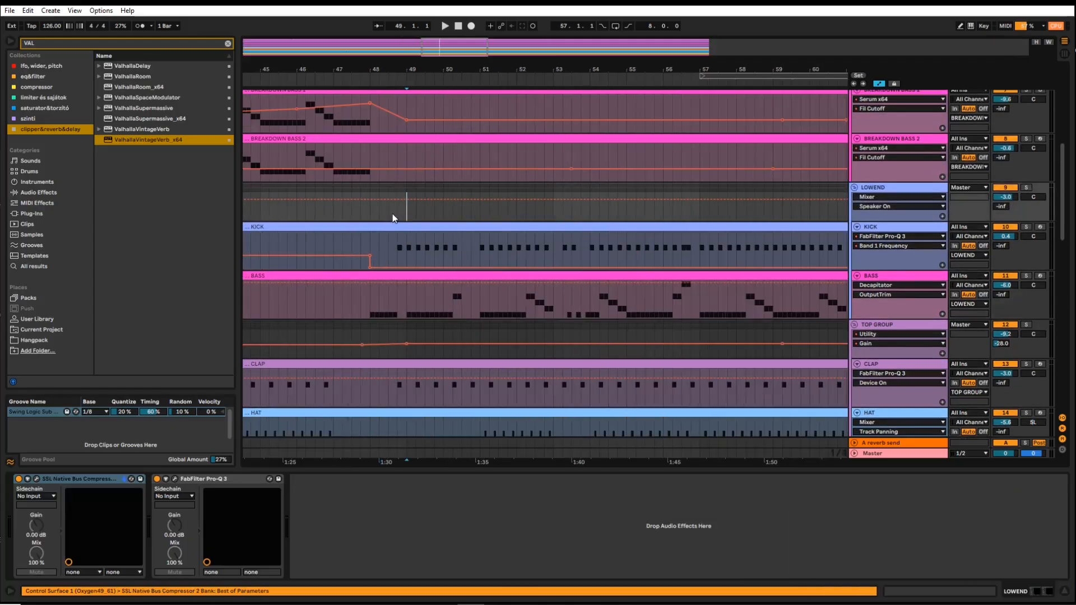
{"action": "scroll", "coordinate": [391, 214], "scroll_direction": "down", "scroll_amount": 5}
{"action": "left_click_drag", "start_coordinate": [390, 215], "coordinate": [451, 220]}
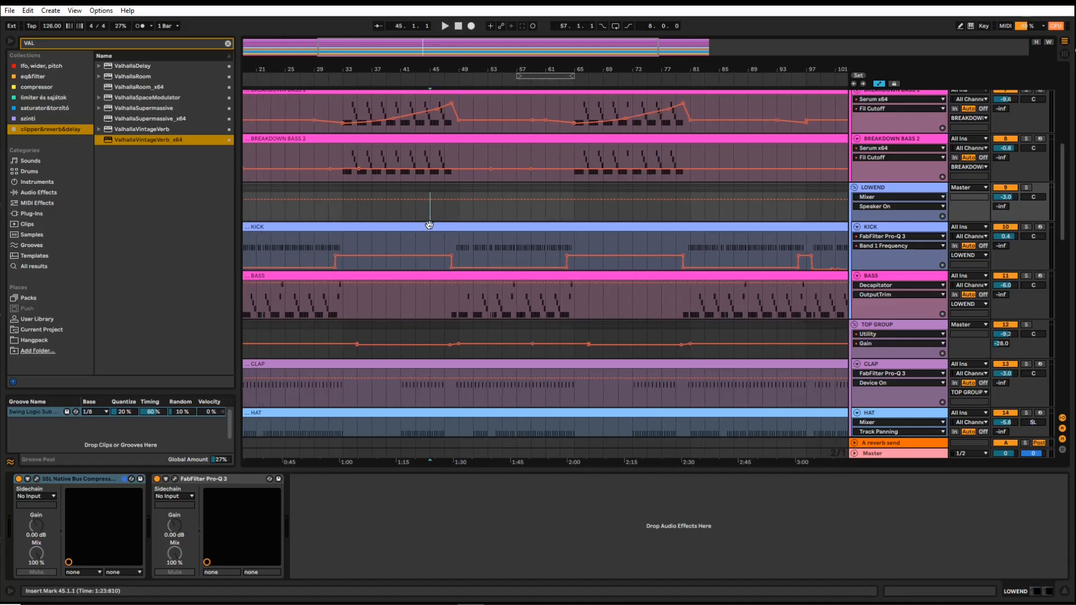
{"action": "scroll", "coordinate": [470, 269], "scroll_direction": "up", "scroll_amount": 3}
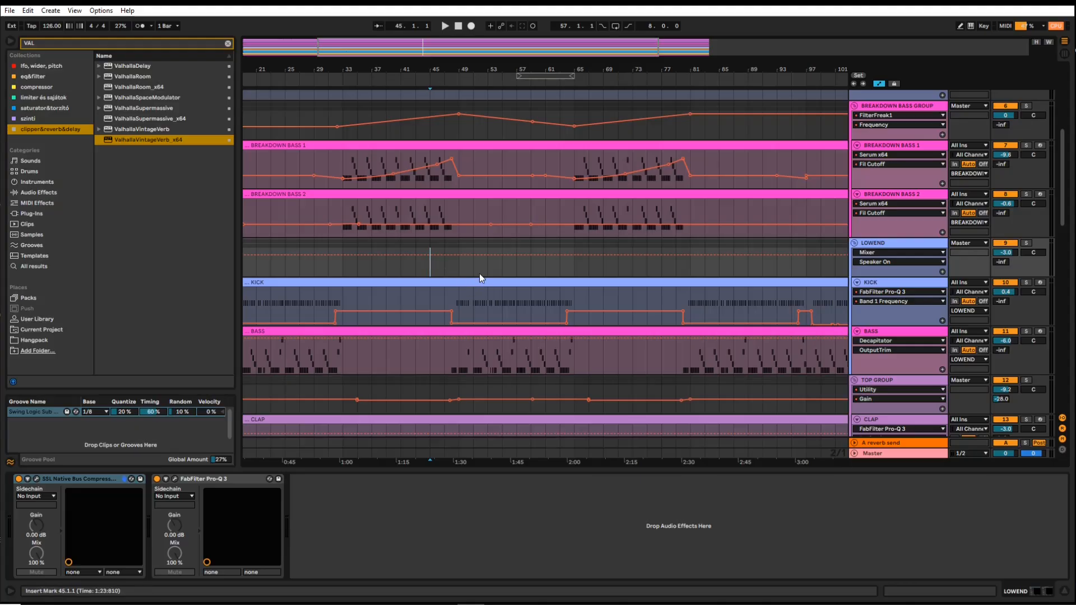
{"action": "key", "text": "space"}
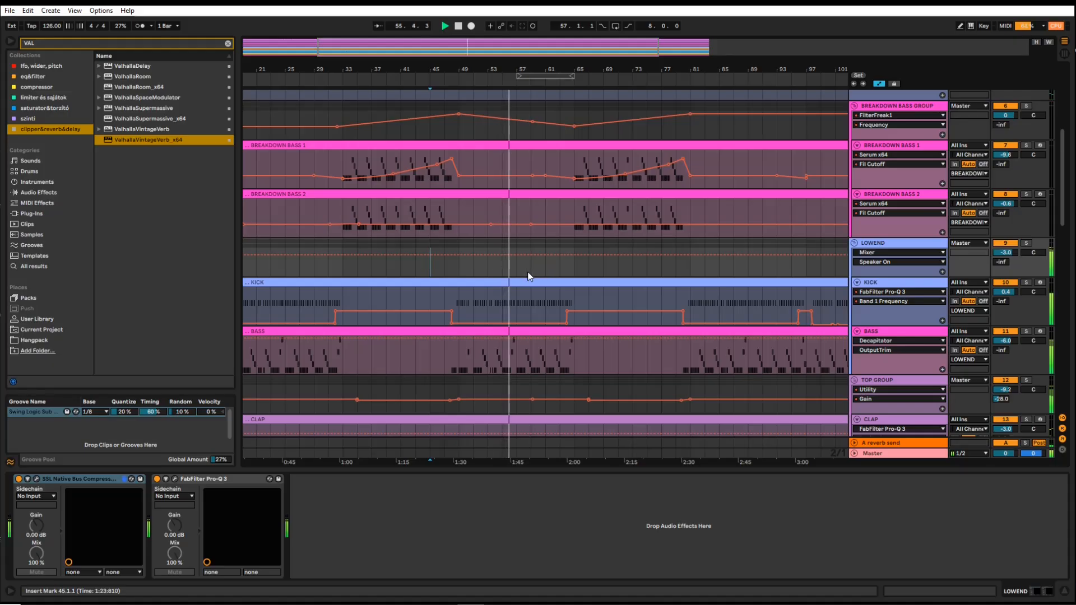
{"action": "left_click_drag", "start_coordinate": [459, 270], "coordinate": [468, 274]}
{"action": "left_click_drag", "start_coordinate": [468, 273], "coordinate": [475, 275]}
{"action": "key", "text": "space"}
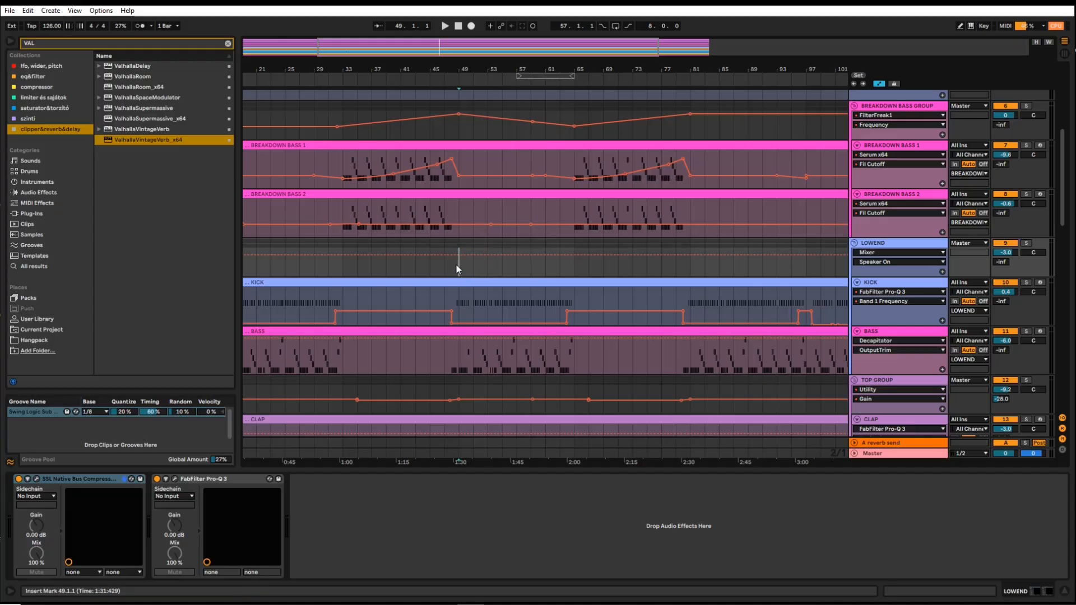
Step: Select bars 49 to 55 of LOWEND, then place the marker at bar 81 and at bar 17 in that lane
{"action": "left_click_drag", "start_coordinate": [458, 264], "coordinate": [503, 262]}
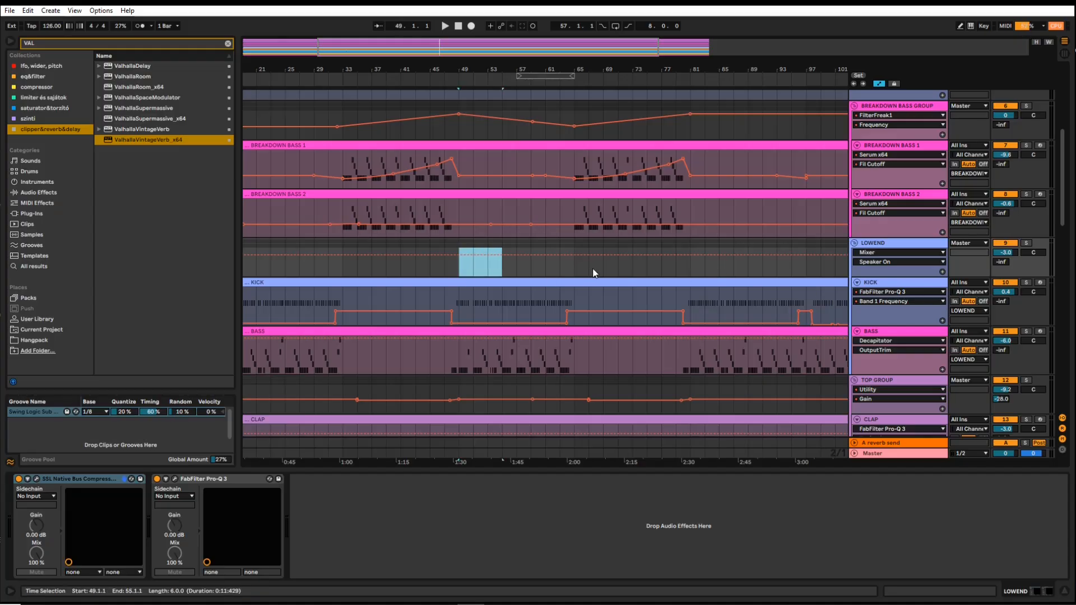
{"action": "scroll", "coordinate": [597, 270], "scroll_direction": "right", "scroll_amount": 3}
{"action": "scroll", "coordinate": [600, 269], "scroll_direction": "down", "scroll_amount": 1}
{"action": "scroll", "coordinate": [389, 249], "scroll_direction": "down", "scroll_amount": 3}
{"action": "left_click", "coordinate": [482, 258]}
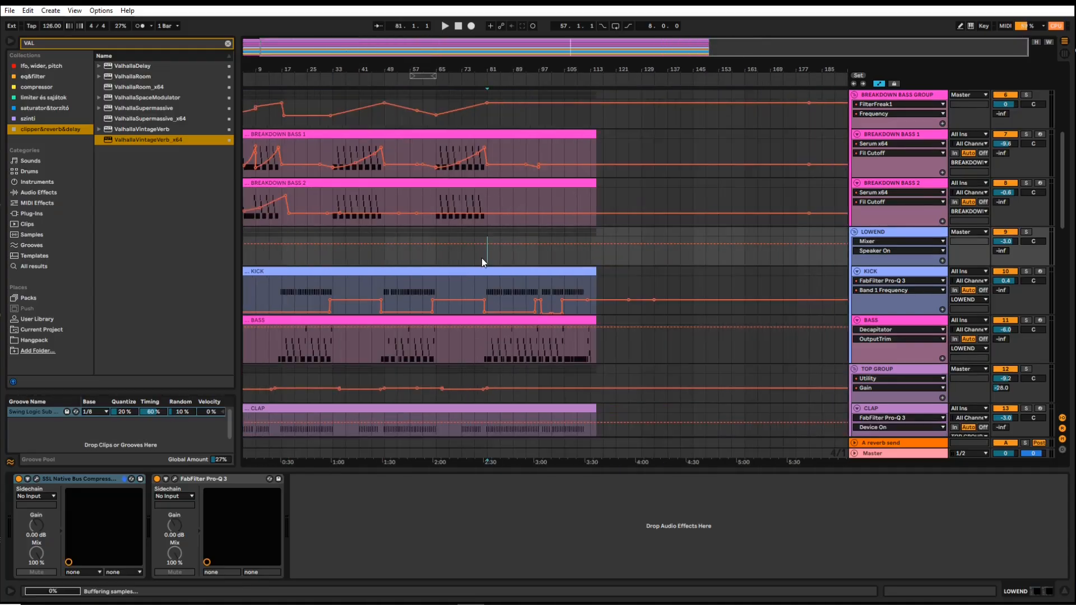
{"action": "scroll", "coordinate": [280, 252], "scroll_direction": "left", "scroll_amount": 2}
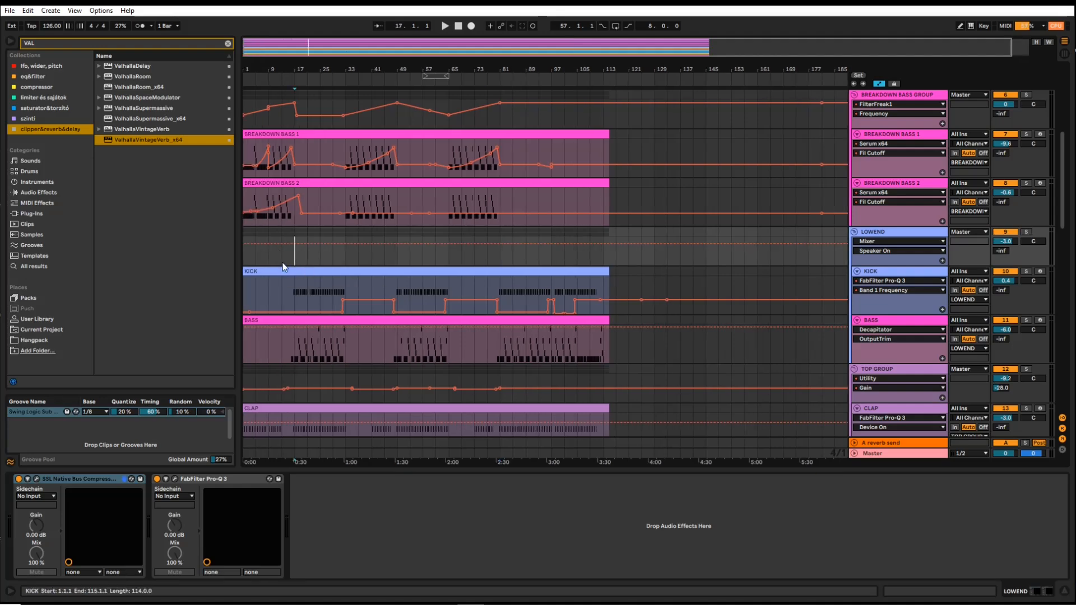
Step: Place the marker at bar 14 on LOWEND and audition the transition, playing past bar 22 before stopping
{"action": "scroll", "coordinate": [297, 259], "scroll_direction": "up", "scroll_amount": 5}
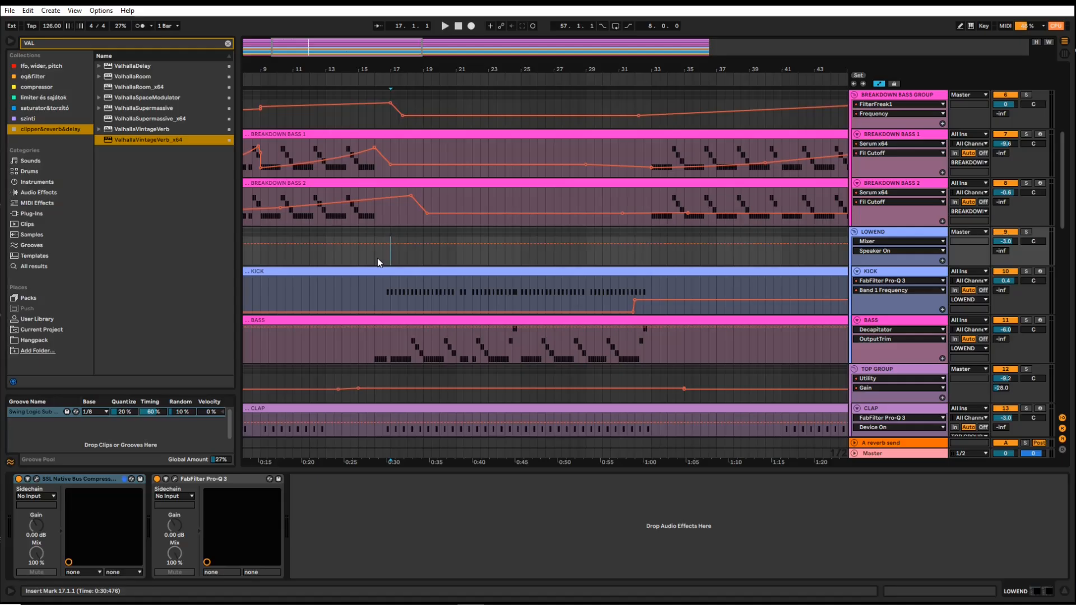
{"action": "left_click", "coordinate": [342, 260]}
{"action": "key", "text": "space"}
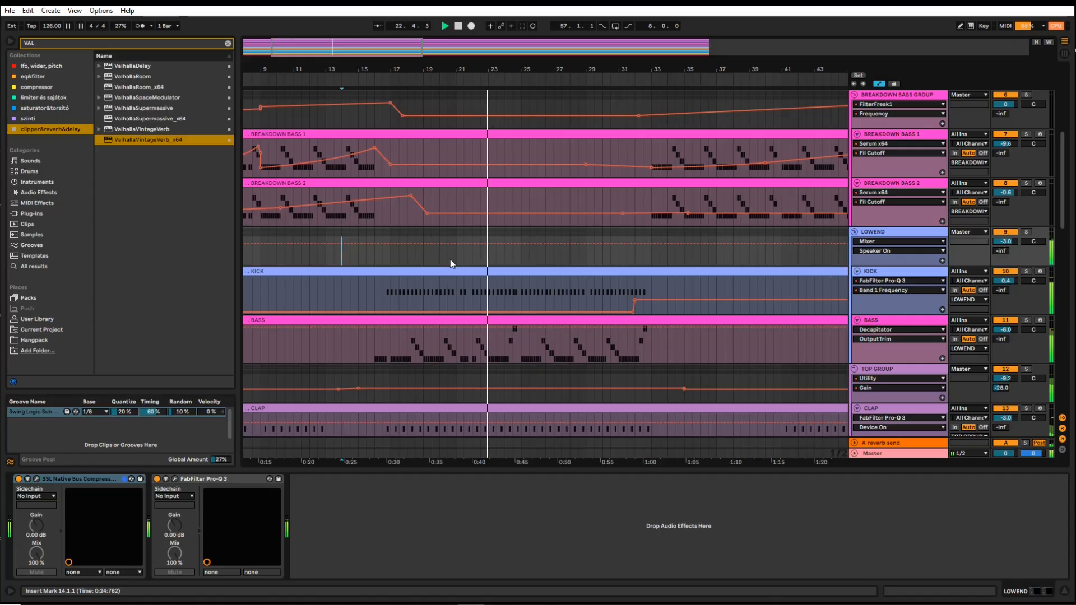
{"action": "key", "text": "space"}
Step: Select bars 17 to 21 of KICK, place the marker at bar 18, and compare the section with the surrounding tracks
{"action": "left_click_drag", "start_coordinate": [392, 292], "coordinate": [452, 291]}
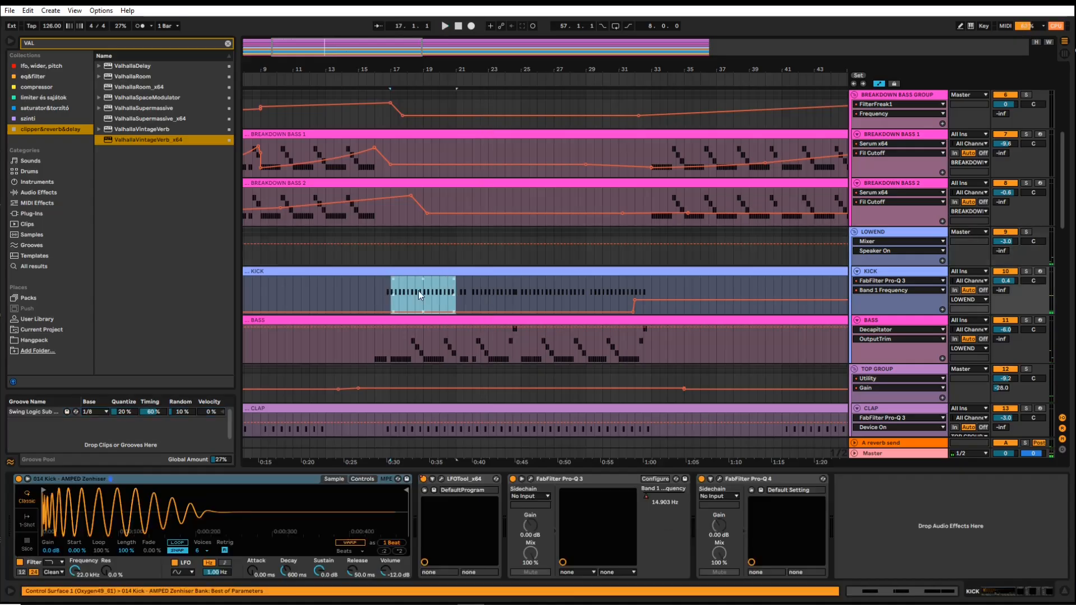
{"action": "left_click", "coordinate": [407, 294]}
{"action": "scroll", "coordinate": [390, 298], "scroll_direction": "down", "scroll_amount": 1}
{"action": "scroll", "coordinate": [390, 298], "scroll_direction": "down", "scroll_amount": 4}
{"action": "scroll", "coordinate": [405, 309], "scroll_direction": "up", "scroll_amount": 5}
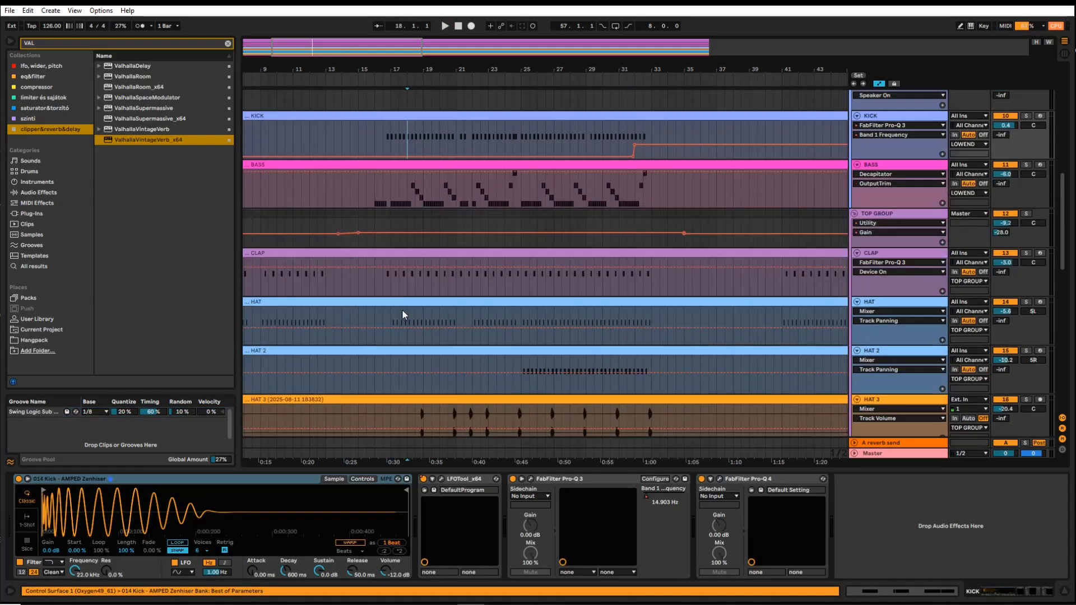
{"action": "scroll", "coordinate": [405, 300], "scroll_direction": "up", "scroll_amount": 3}
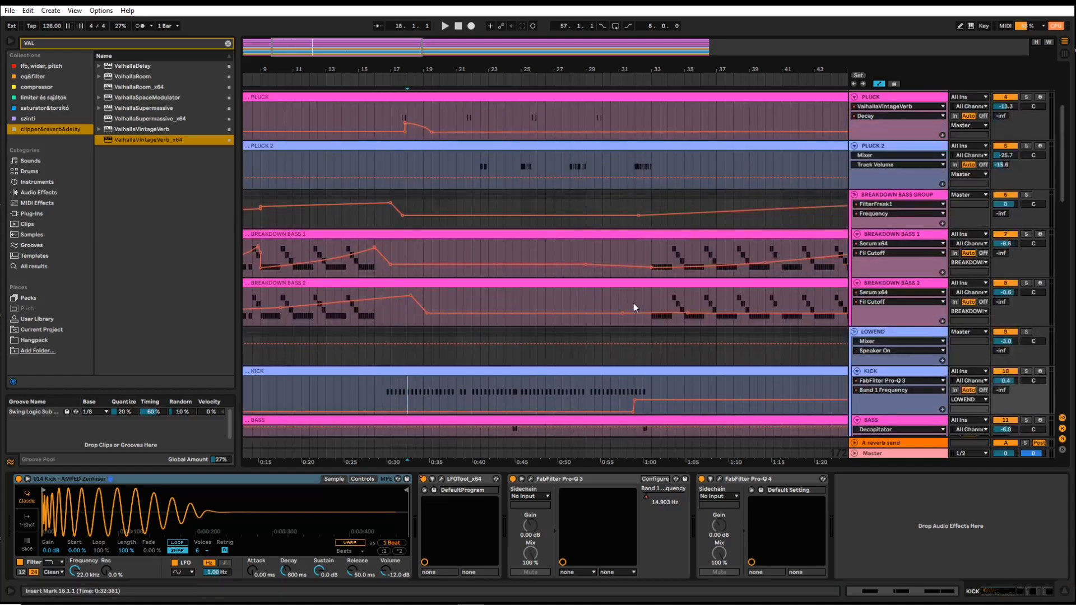
Step: Select BREAKDOWN BASS 2 from bar 32.3 to about bar 38, then LOWEND and KICK from bars 48 to 55, and place the marker at bar 49
{"action": "scroll", "coordinate": [633, 304], "scroll_direction": "right", "scroll_amount": 4}
{"action": "left_click_drag", "start_coordinate": [545, 293], "coordinate": [625, 307]}
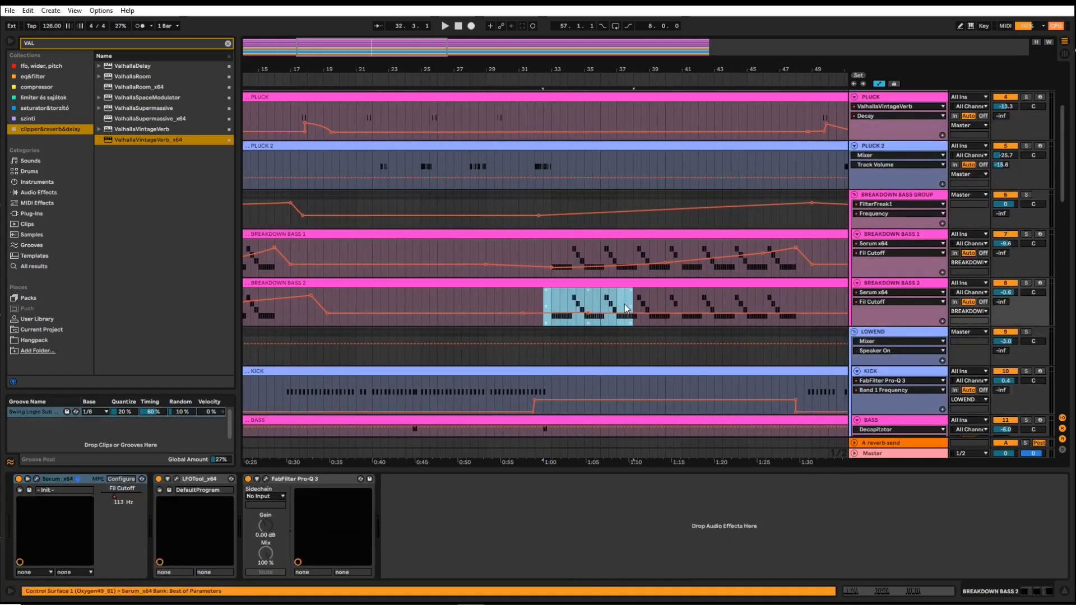
{"action": "scroll", "coordinate": [556, 328], "scroll_direction": "down", "scroll_amount": 3}
{"action": "scroll", "coordinate": [671, 226], "scroll_direction": "right", "scroll_amount": 5}
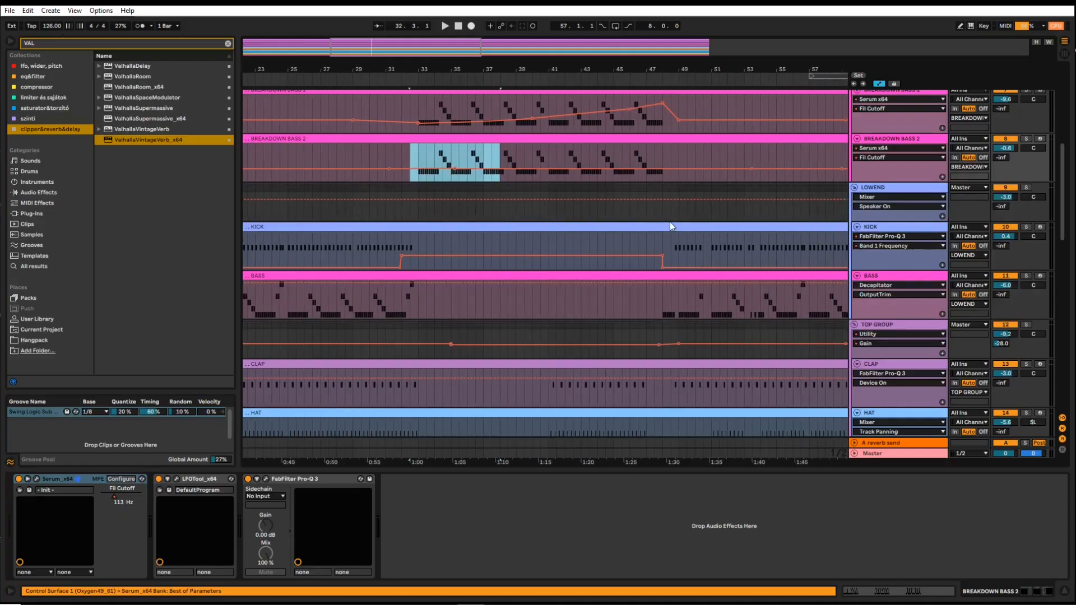
{"action": "left_click_drag", "start_coordinate": [663, 216], "coordinate": [776, 226]}
{"action": "scroll", "coordinate": [720, 227], "scroll_direction": "right", "scroll_amount": 3}
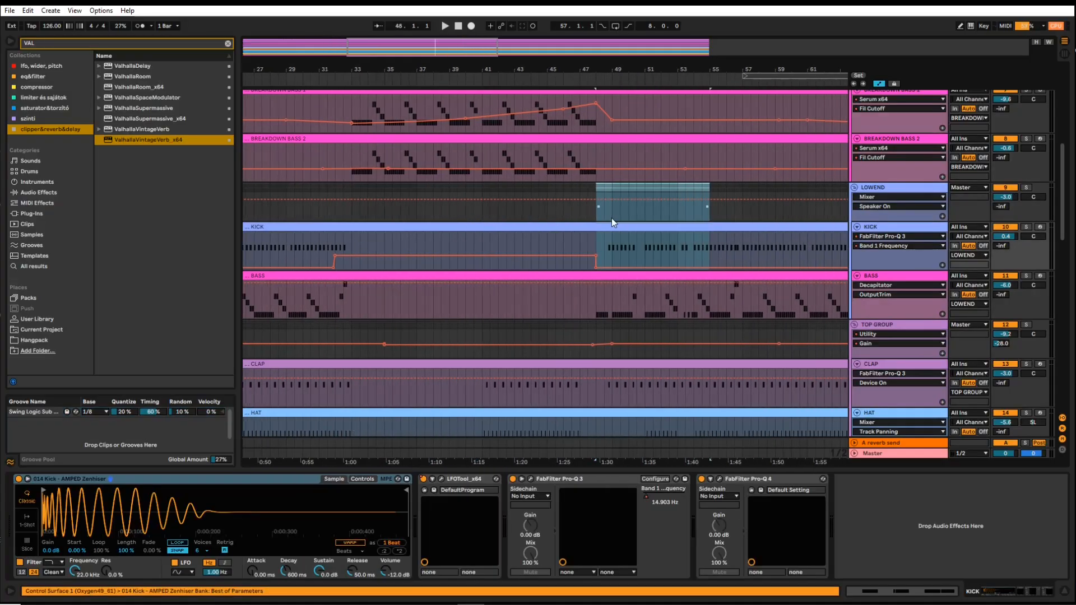
{"action": "left_click", "coordinate": [611, 217]}
Step: Examine the automation lanes of the tracks from BREAKDOWN BASS SHOT down to HAT 2 across the arrangement
{"action": "scroll", "coordinate": [583, 244], "scroll_direction": "up", "scroll_amount": 6}
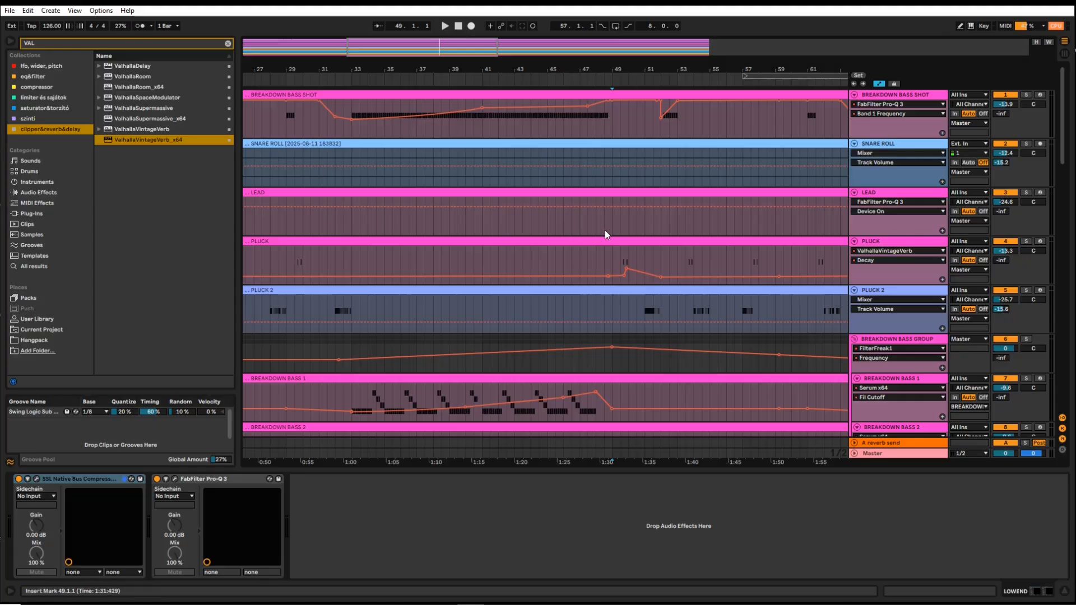
{"action": "scroll", "coordinate": [606, 225], "scroll_direction": "down", "scroll_amount": 5}
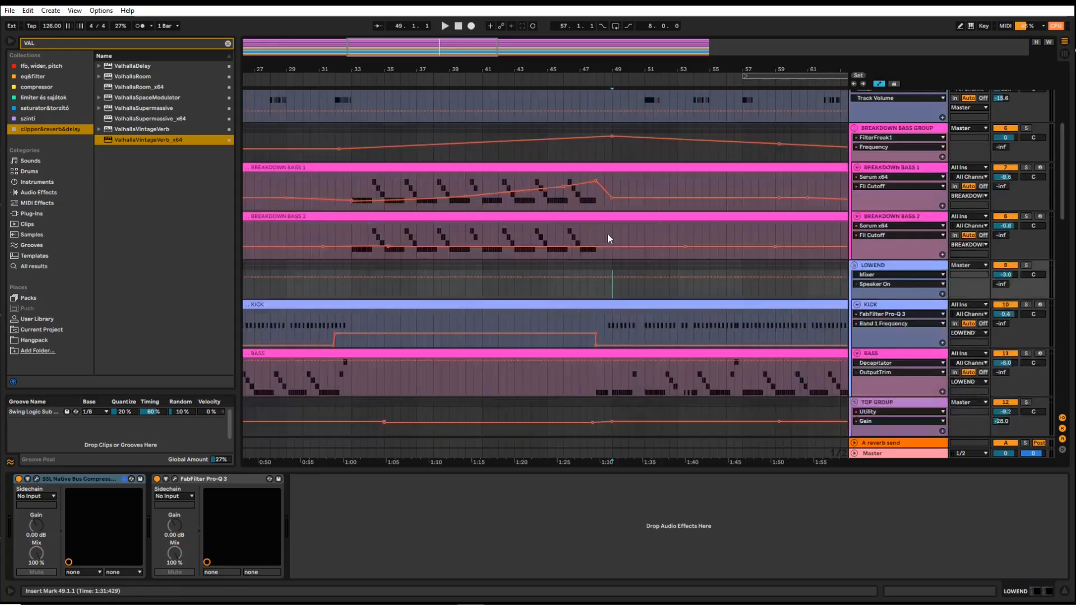
{"action": "scroll", "coordinate": [610, 297], "scroll_direction": "down", "scroll_amount": 8}
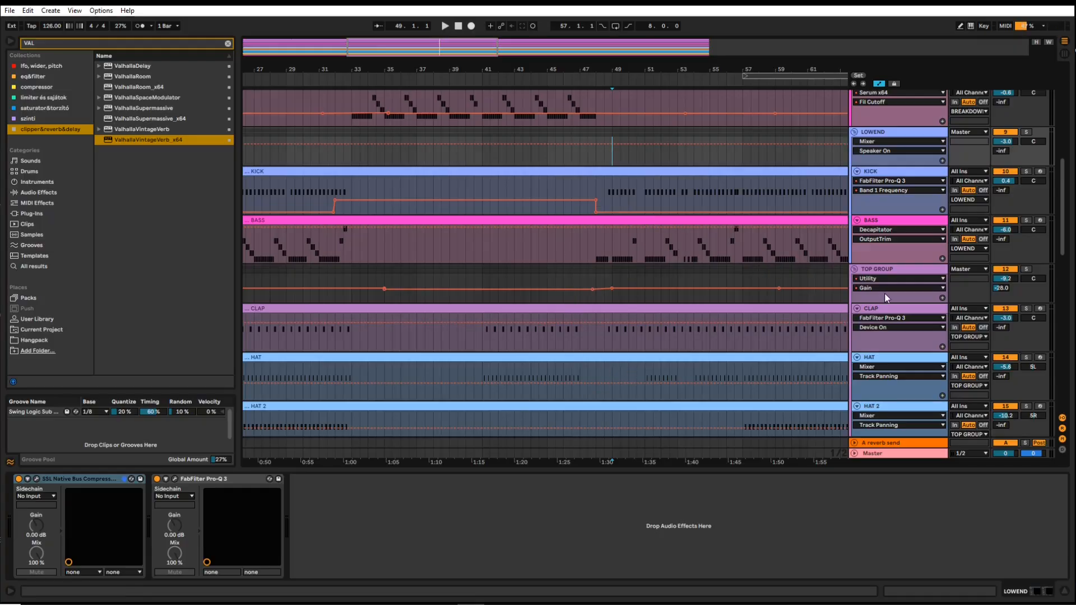
{"action": "scroll", "coordinate": [617, 236], "scroll_direction": "up", "scroll_amount": 12}
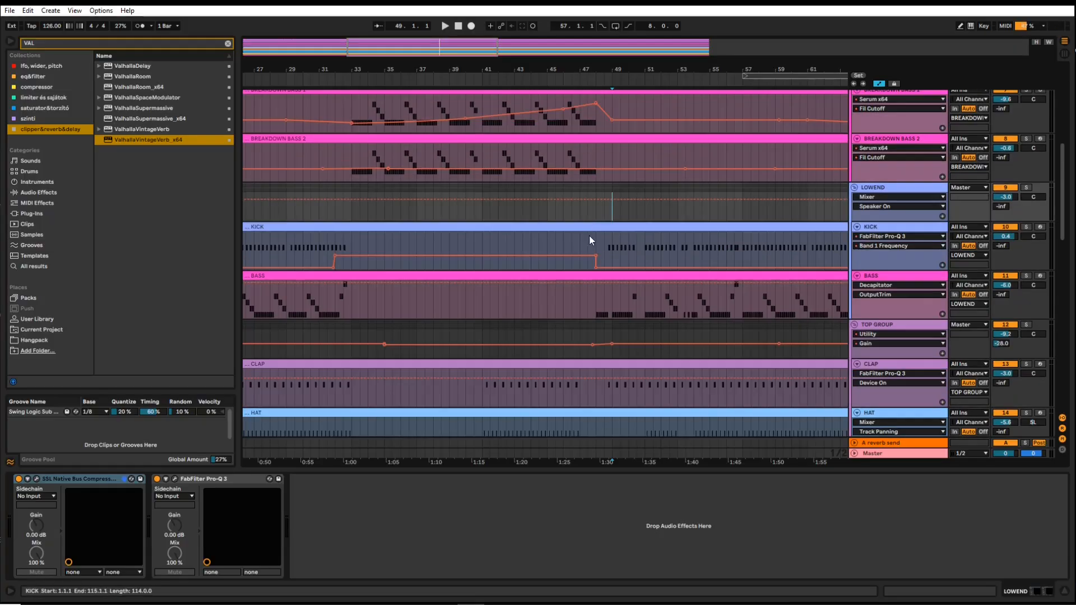
{"action": "scroll", "coordinate": [597, 284], "scroll_direction": "down", "scroll_amount": 2}
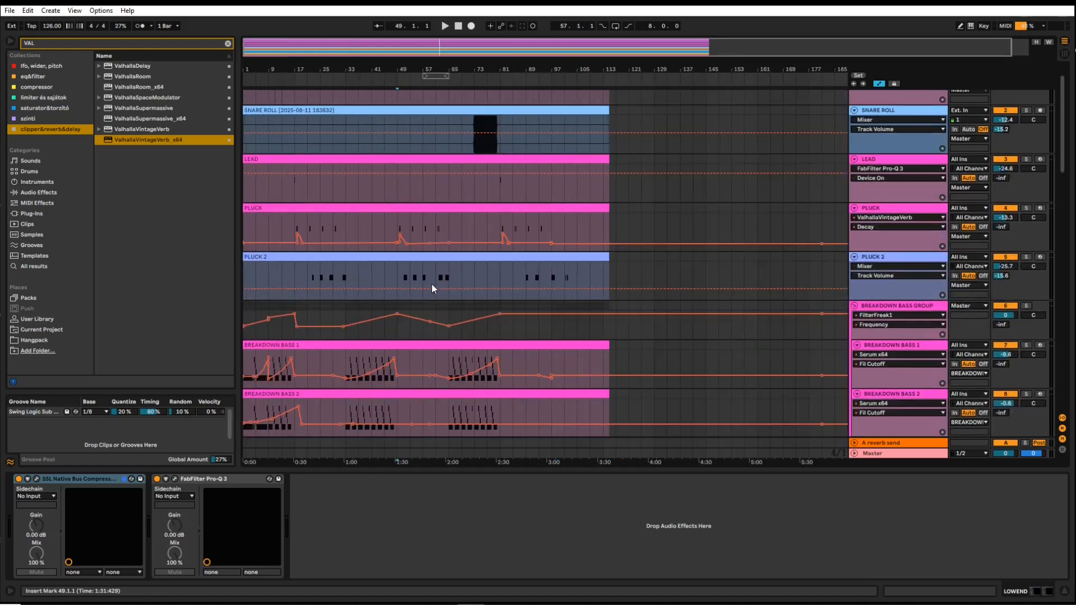
{"action": "scroll", "coordinate": [393, 285], "scroll_direction": "down", "scroll_amount": 2}
{"action": "scroll", "coordinate": [406, 291], "scroll_direction": "down", "scroll_amount": 6}
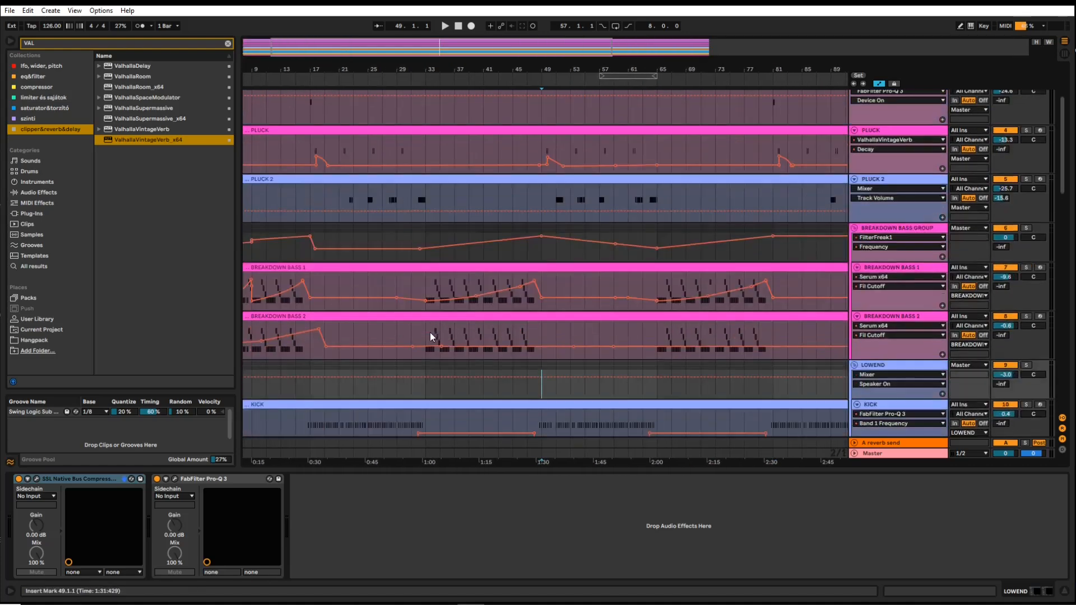
{"action": "scroll", "coordinate": [633, 361], "scroll_direction": "up", "scroll_amount": 7}
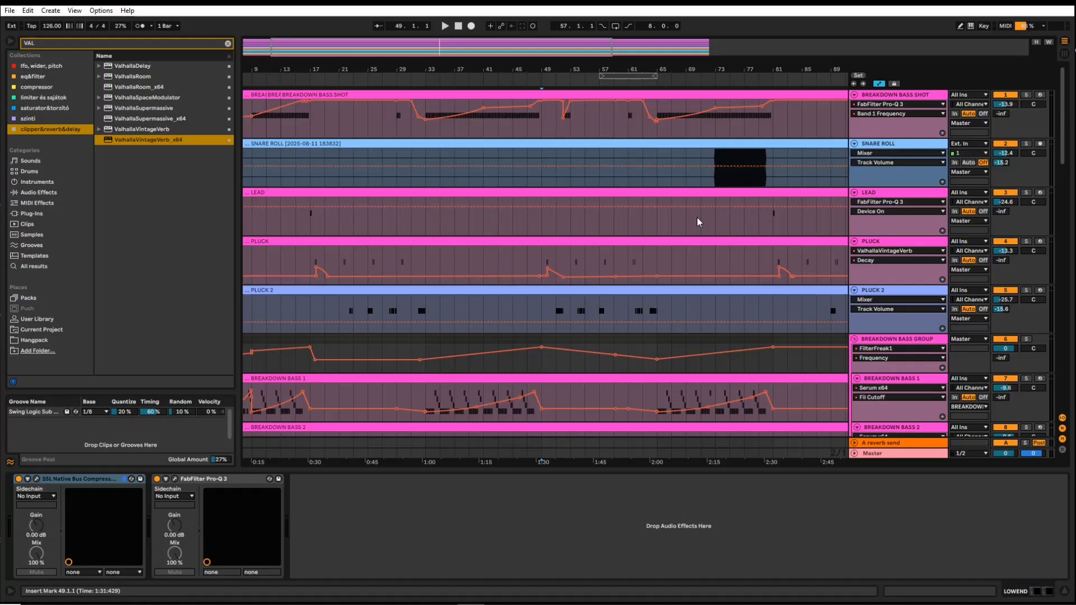
Step: Audition the SNARE ROLL build-up, playing from bar 65 to about bar 67 and then from bar 73 to bar 81
{"action": "left_click", "coordinate": [653, 175]}
{"action": "key", "text": "plus"}
{"action": "key", "text": "plus"}
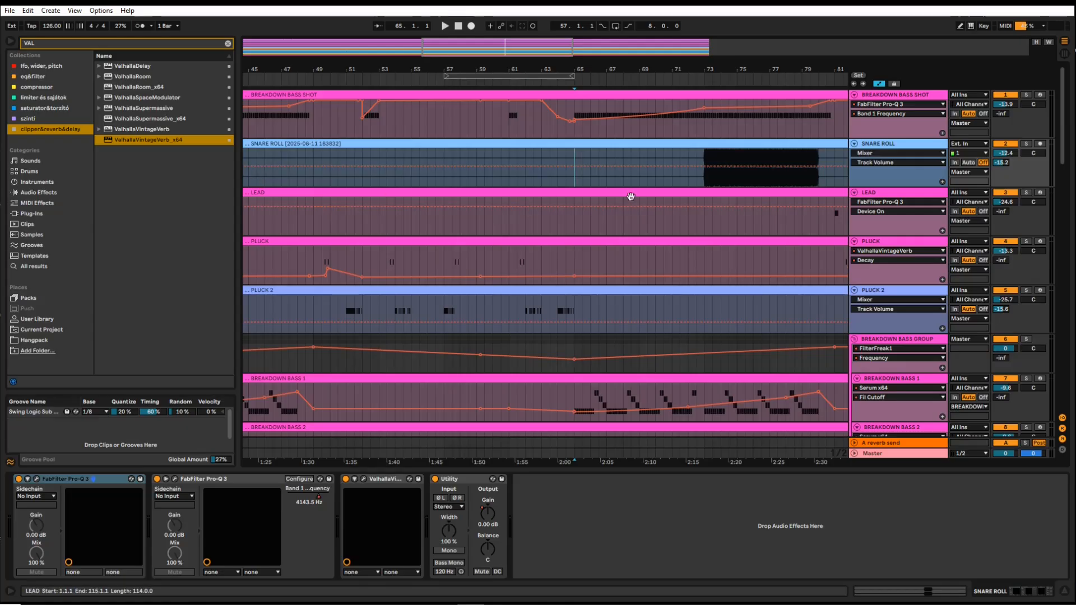
{"action": "key", "text": "space"}
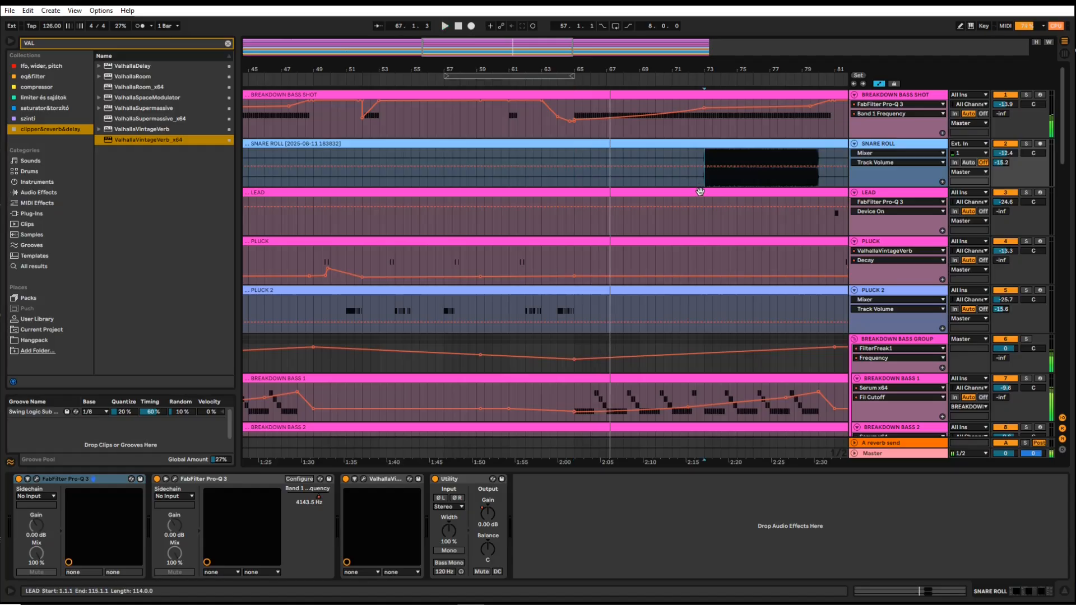
{"action": "left_click", "coordinate": [703, 192]}
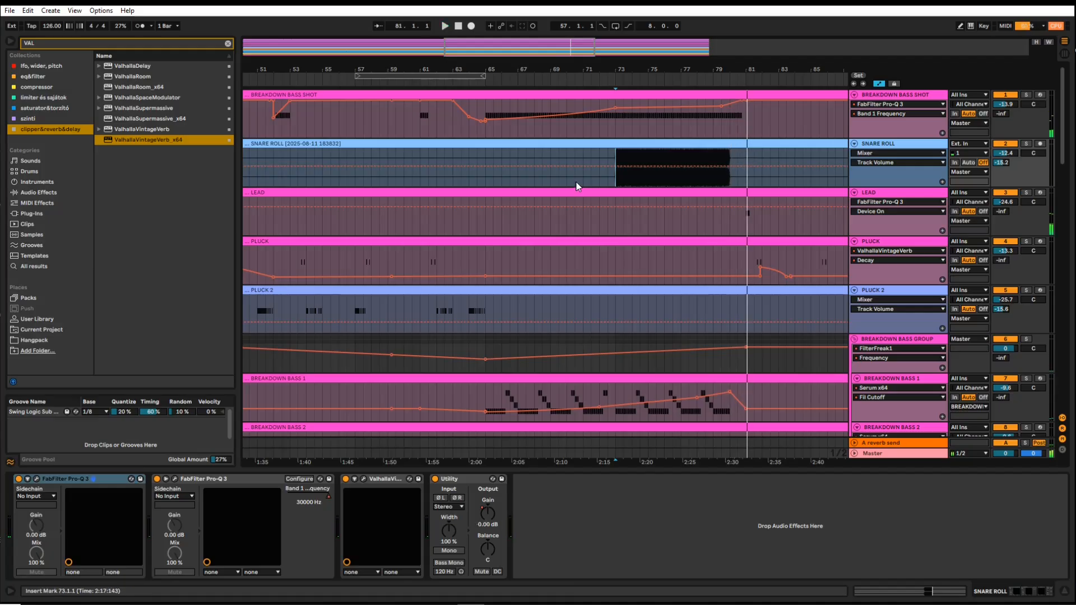
{"action": "left_click_drag", "start_coordinate": [488, 184], "coordinate": [729, 182]}
{"action": "left_click", "coordinate": [734, 182]}
{"action": "left_click_drag", "start_coordinate": [649, 166], "coordinate": [648, 180]}
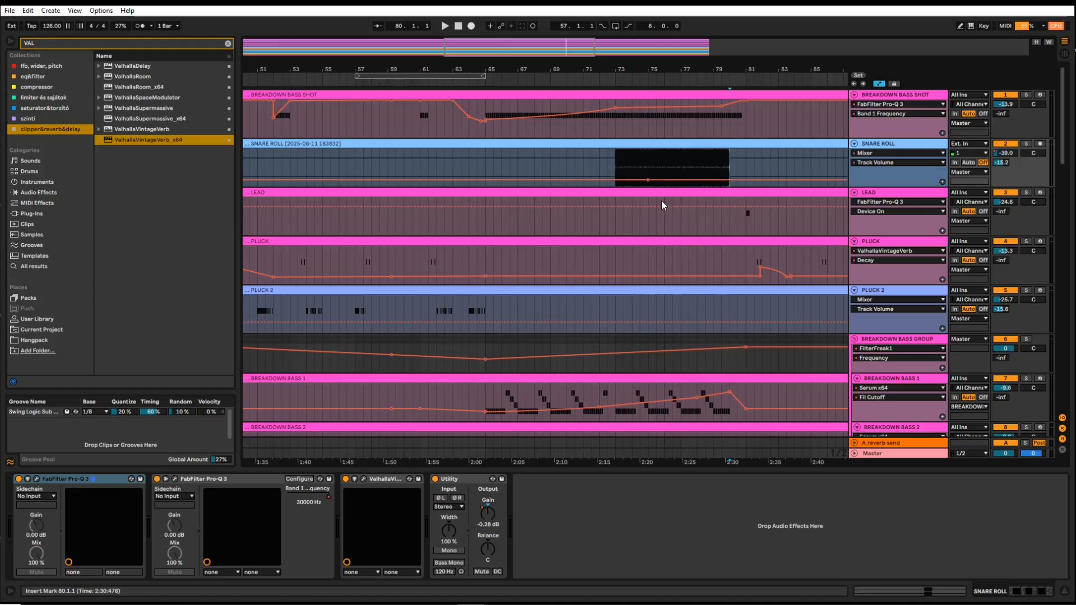
{"action": "key", "text": "ctrl+z"}
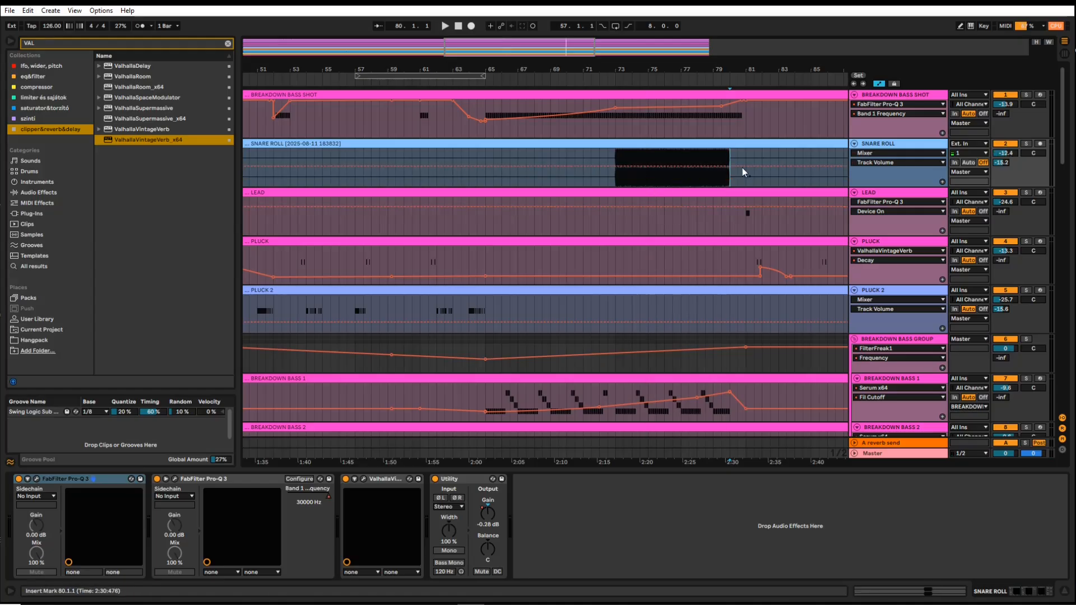
Step: Hide the automation lanes, show the whole arrangement and select bars 69 to 81 of SNARE ROLL
{"action": "left_click", "coordinate": [879, 84]}
{"action": "key", "text": "w"}
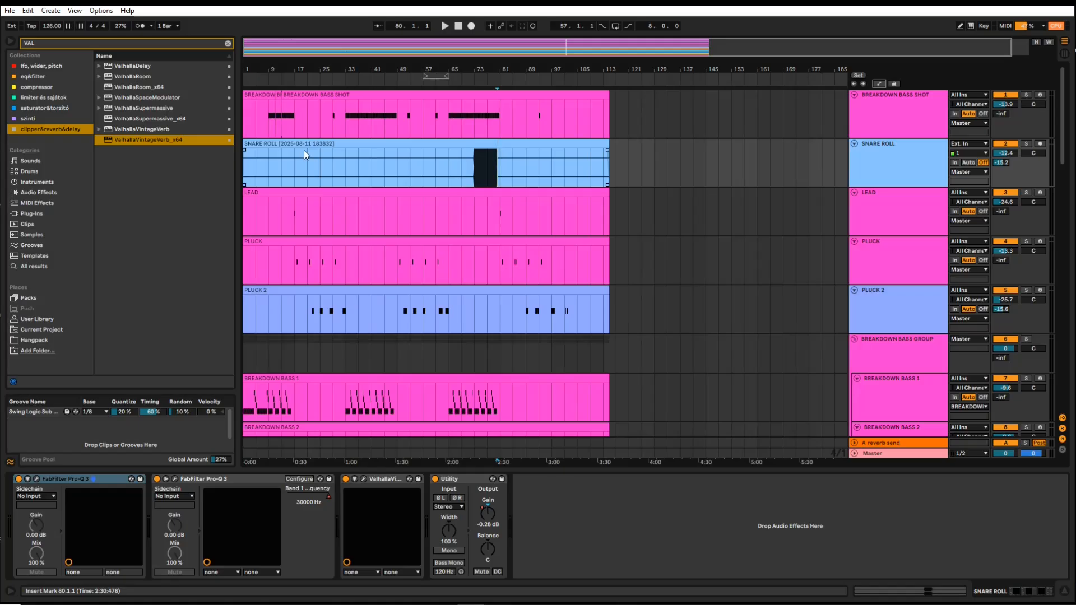
{"action": "left_click_drag", "start_coordinate": [278, 165], "coordinate": [468, 167]}
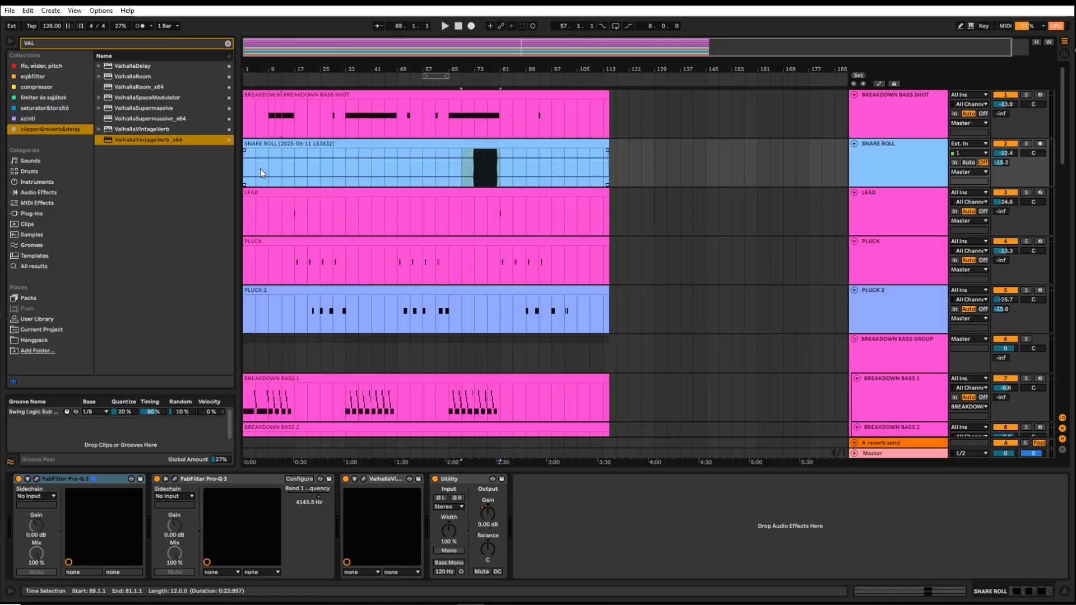
Step: Select the stretch from 72.3 to 80.3 on SNARE ROLL, around the roll itself
{"action": "scroll", "coordinate": [432, 227], "scroll_direction": "down", "scroll_amount": 2}
{"action": "scroll", "coordinate": [430, 228], "scroll_direction": "up", "scroll_amount": 2}
{"action": "scroll", "coordinate": [484, 173], "scroll_direction": "up", "scroll_amount": 5}
{"action": "left_click_drag", "start_coordinate": [423, 168], "coordinate": [544, 167]}
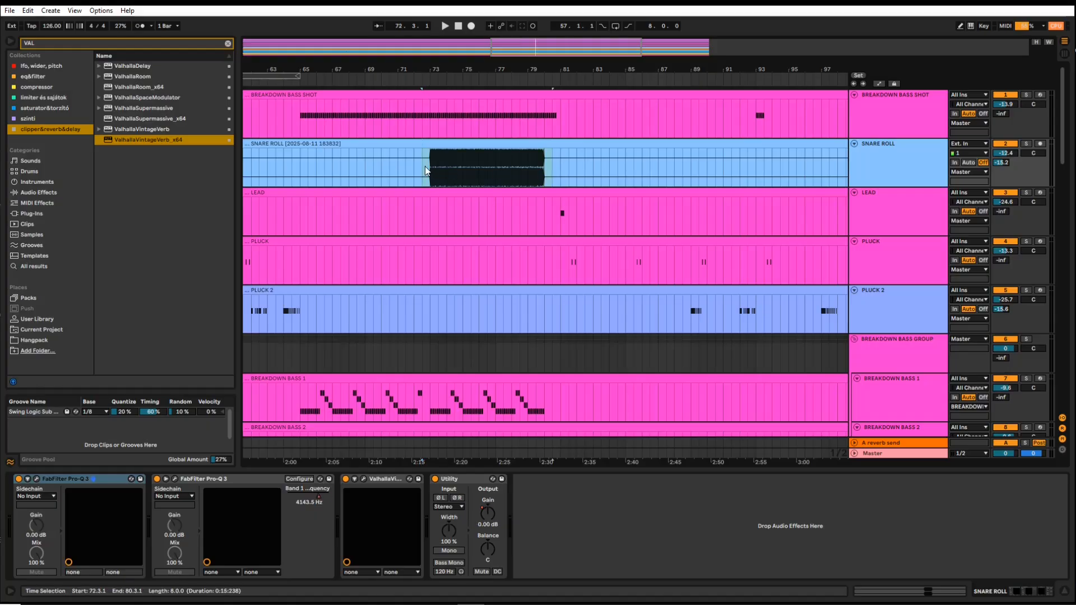
{"action": "left_click_drag", "start_coordinate": [421, 166], "coordinate": [551, 166]}
Step: Show the automation lanes and compare the PLUCK and breakdown bass curves with the snare roll section
{"action": "scroll", "coordinate": [420, 210], "scroll_direction": "down", "scroll_amount": 4}
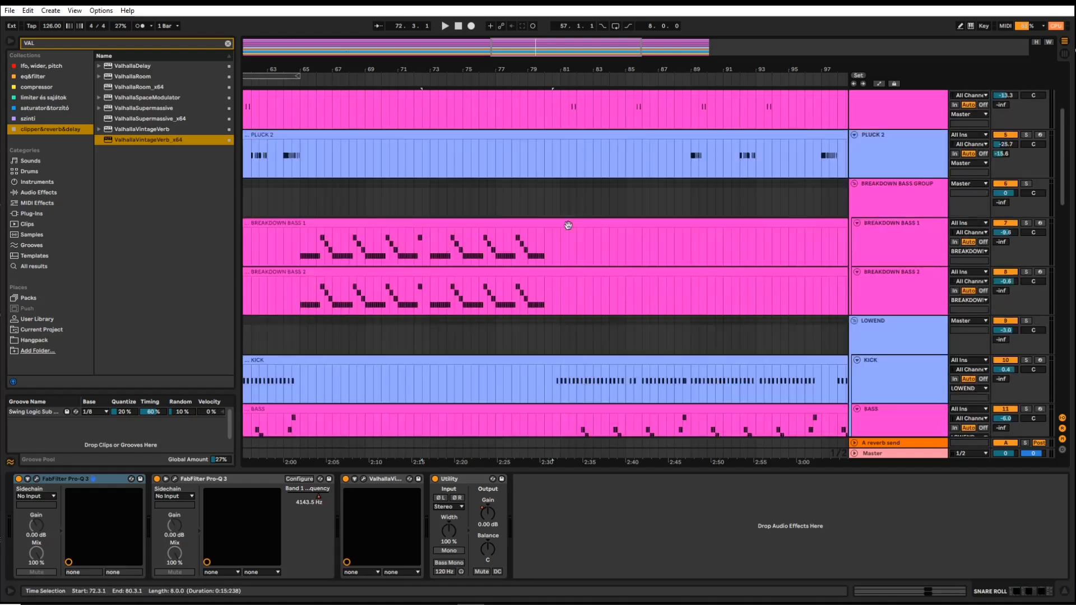
{"action": "left_click", "coordinate": [879, 83]}
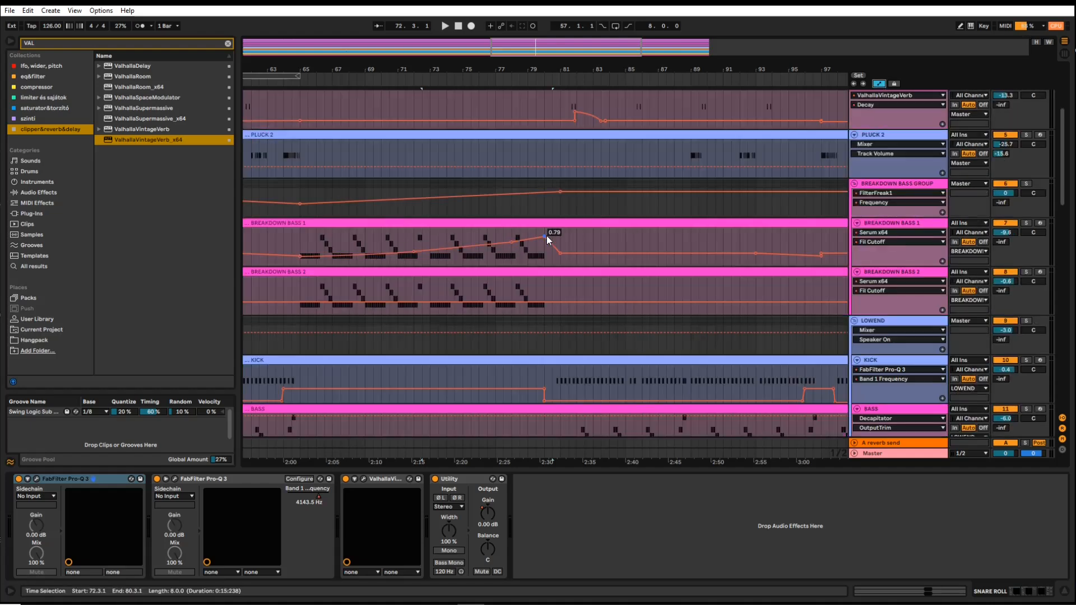
{"action": "scroll", "coordinate": [412, 214], "scroll_direction": "up", "scroll_amount": 7}
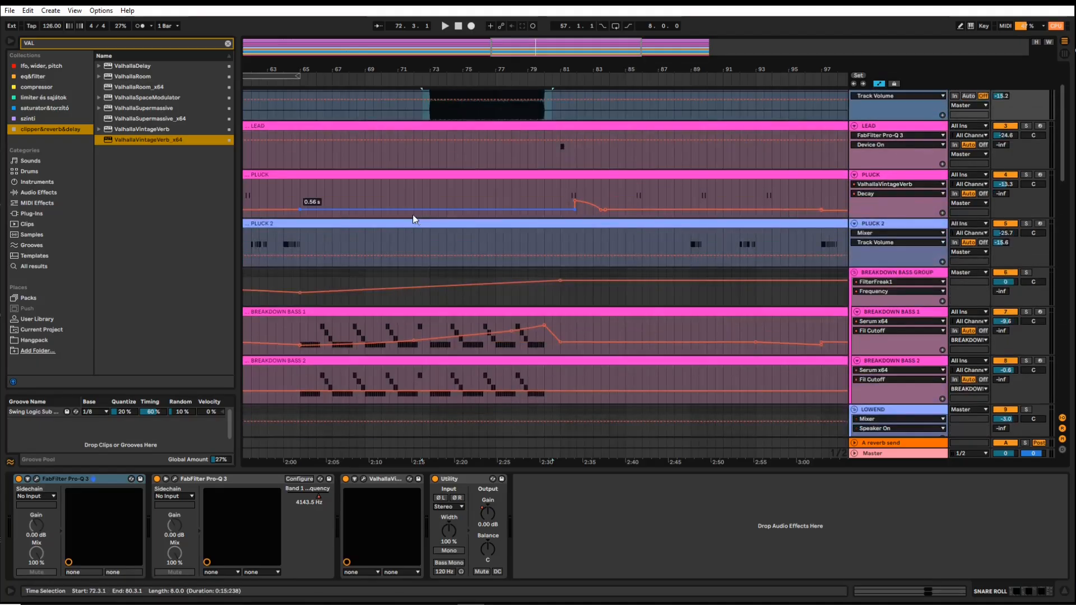
{"action": "scroll", "coordinate": [388, 186], "scroll_direction": "down", "scroll_amount": 5}
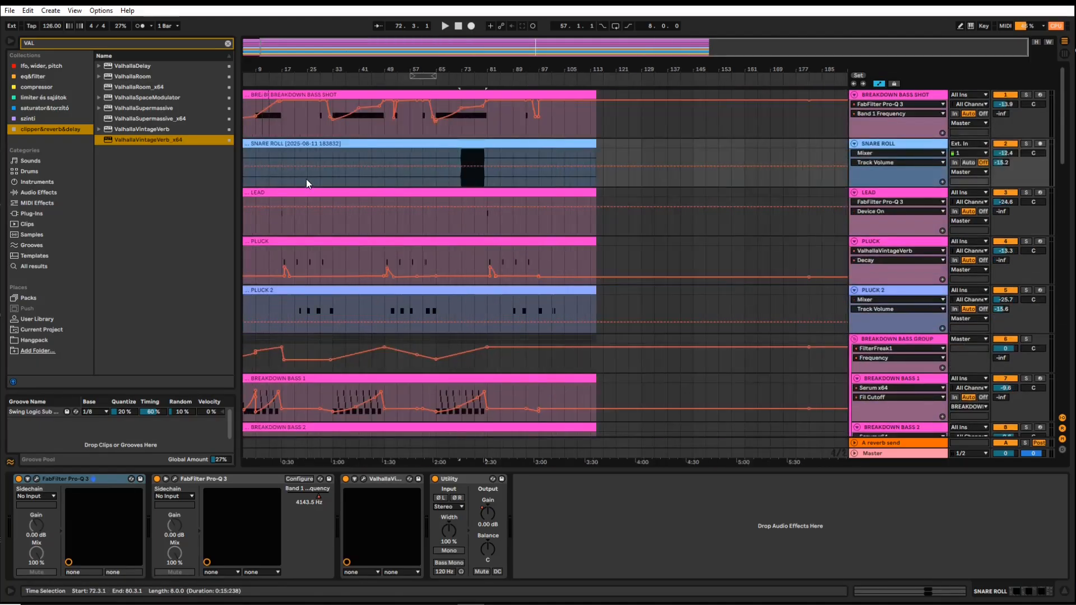
Step: Select bars 25 to 45 of SNARE ROLL, hide the automation lanes, and place the marker at bar 33, then bar 17
{"action": "left_click_drag", "start_coordinate": [307, 182], "coordinate": [371, 180]}
{"action": "left_click", "coordinate": [879, 84]}
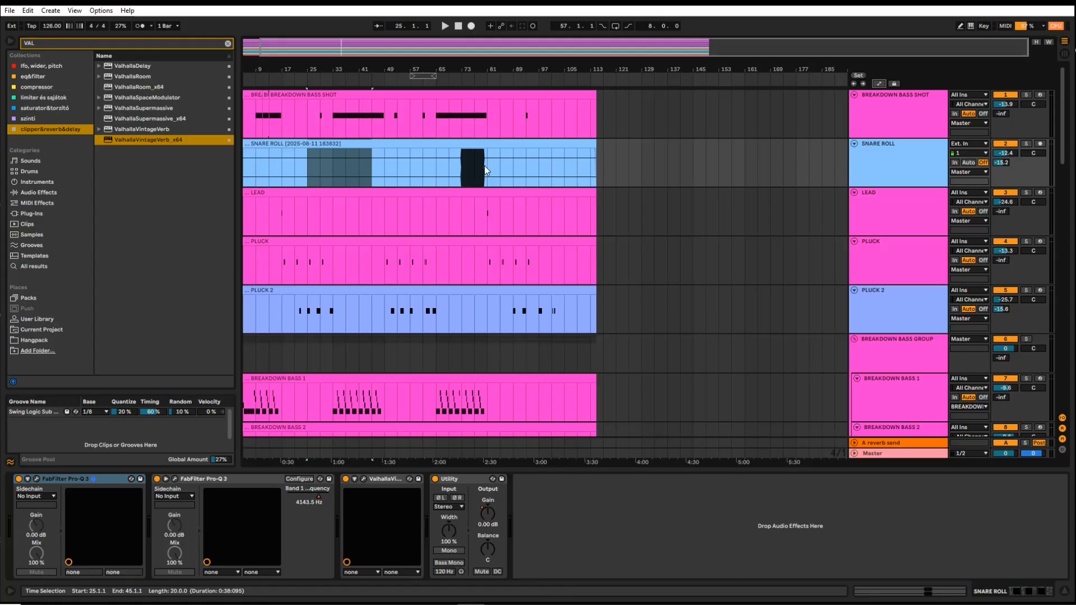
{"action": "left_click", "coordinate": [333, 168]}
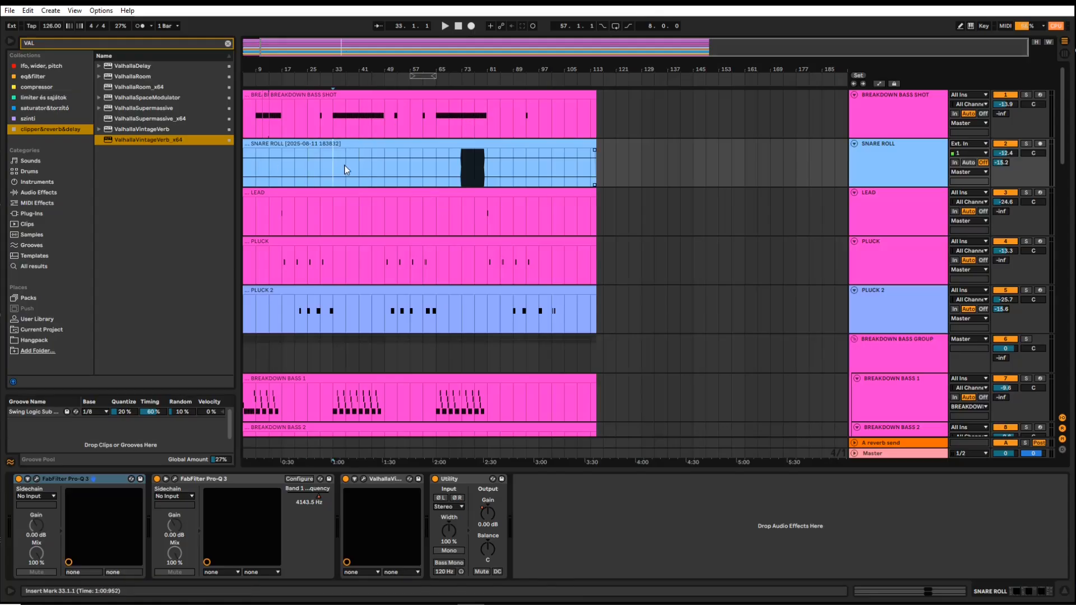
{"action": "left_click", "coordinate": [282, 168]}
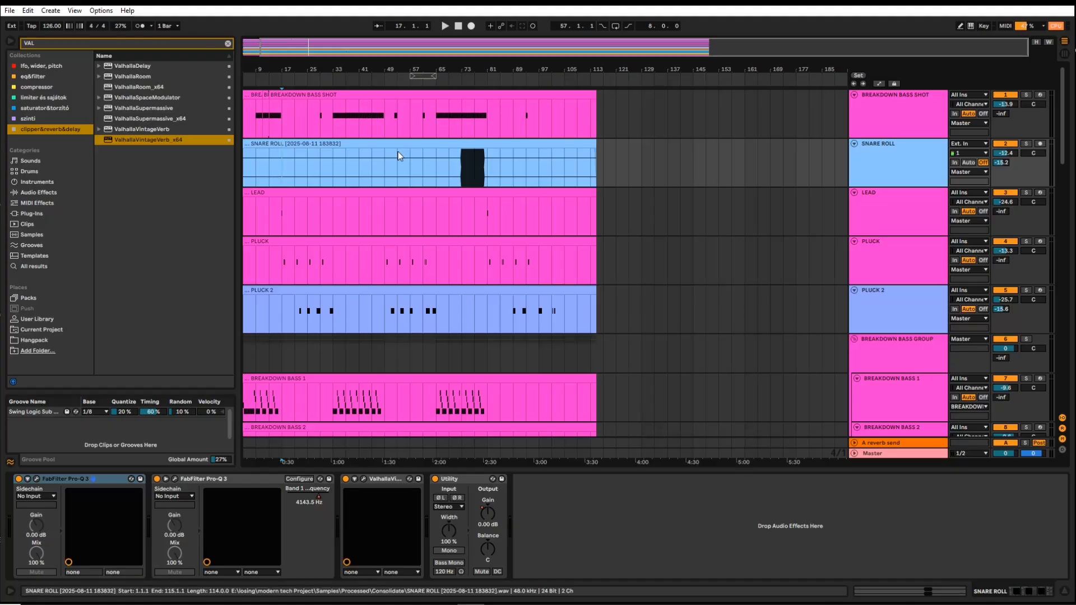
Step: Examine the clips on the tracks from BREAKDOWN BASS 2 down to HIGH BASS GROWL across the arrangement
{"action": "scroll", "coordinate": [361, 219], "scroll_direction": "down", "scroll_amount": 3}
{"action": "scroll", "coordinate": [362, 222], "scroll_direction": "down", "scroll_amount": 3}
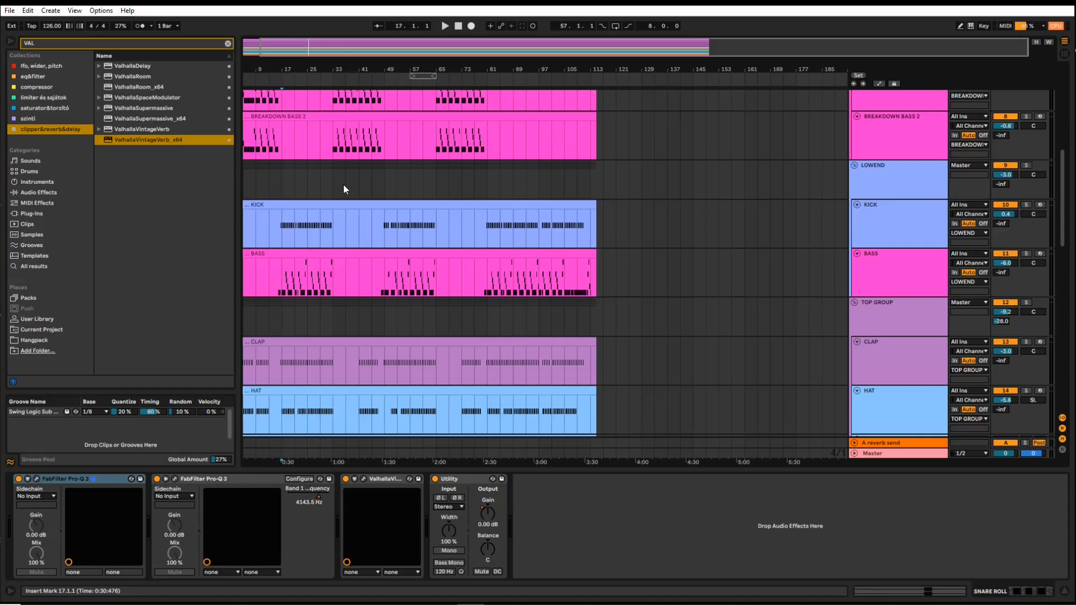
{"action": "scroll", "coordinate": [443, 196], "scroll_direction": "down", "scroll_amount": 1}
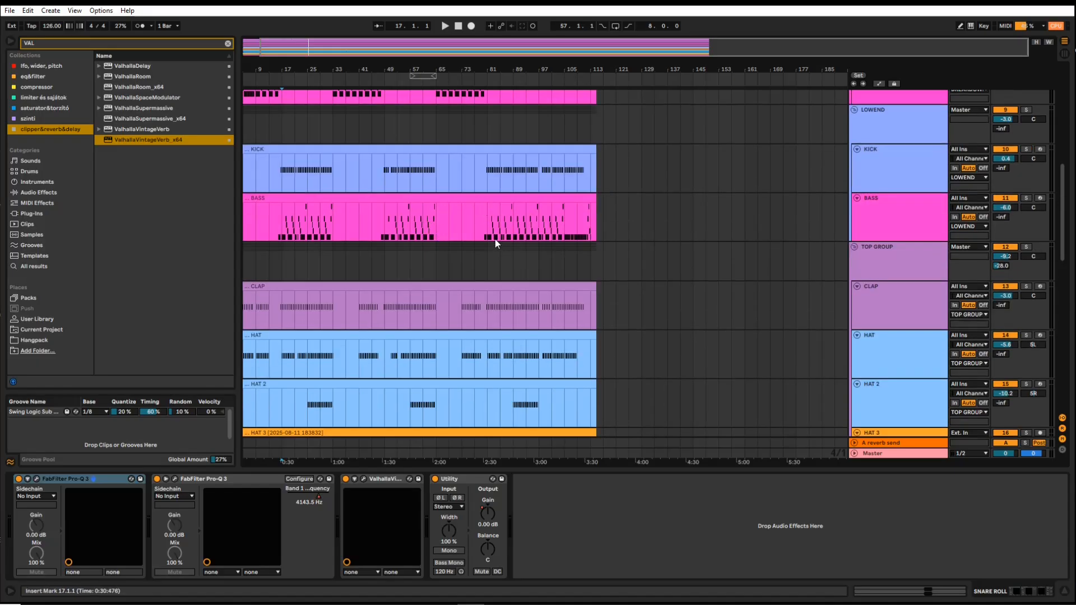
{"action": "scroll", "coordinate": [481, 243], "scroll_direction": "down", "scroll_amount": 3}
{"action": "scroll", "coordinate": [476, 244], "scroll_direction": "up", "scroll_amount": 1}
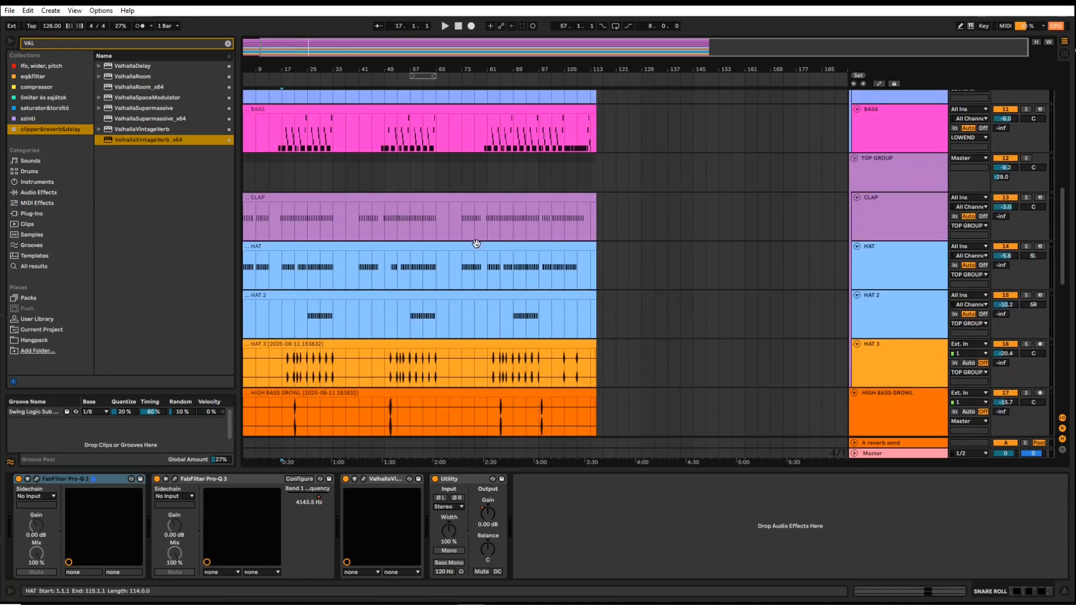
{"action": "scroll", "coordinate": [476, 244], "scroll_direction": "up", "scroll_amount": 8}
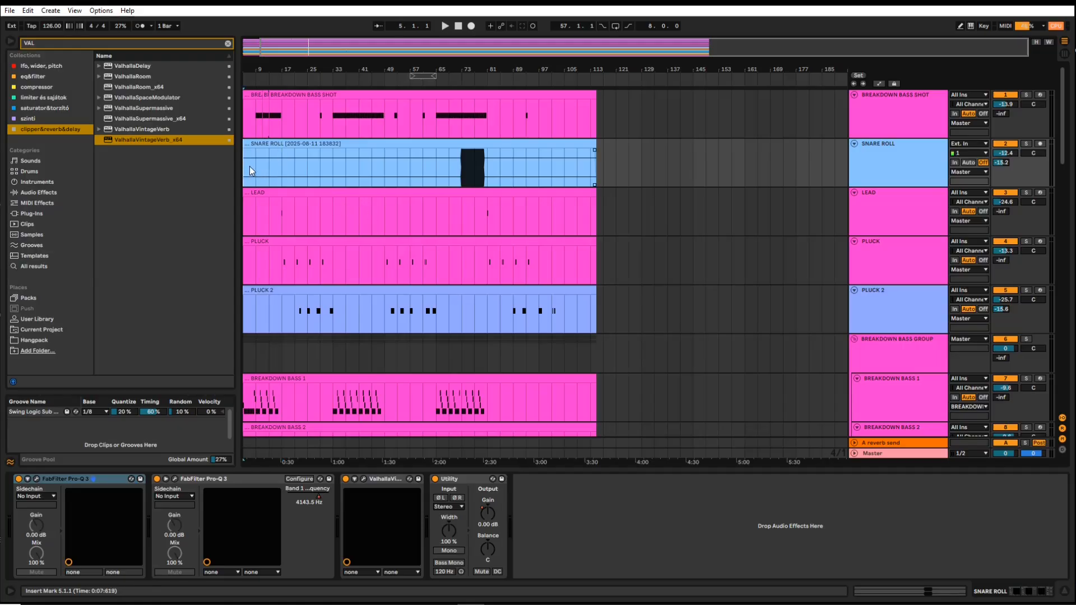
Step: Select bars 5 to 17 of BREAKDOWN BASS SHOT, then place the marker at bar 57 on the same track
{"action": "left_click", "coordinate": [298, 163]}
{"action": "left_click_drag", "start_coordinate": [245, 116], "coordinate": [284, 114]}
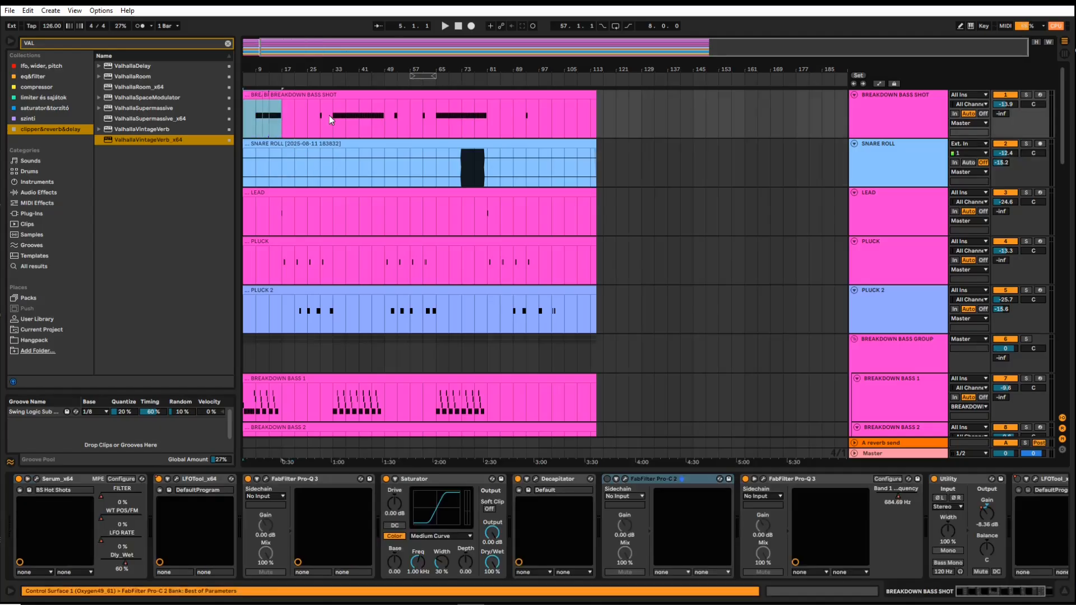
{"action": "mouse_move", "coordinate": [406, 106]}
{"action": "left_mouse_down"}
{"action": "mouse_move", "coordinate": [244, 324]}
{"action": "mouse_move", "coordinate": [220, 450]}
{"action": "mouse_move", "coordinate": [254, 206]}
{"action": "mouse_move", "coordinate": [410, 147]}
{"action": "mouse_move", "coordinate": [410, 120]}
{"action": "left_mouse_up"}
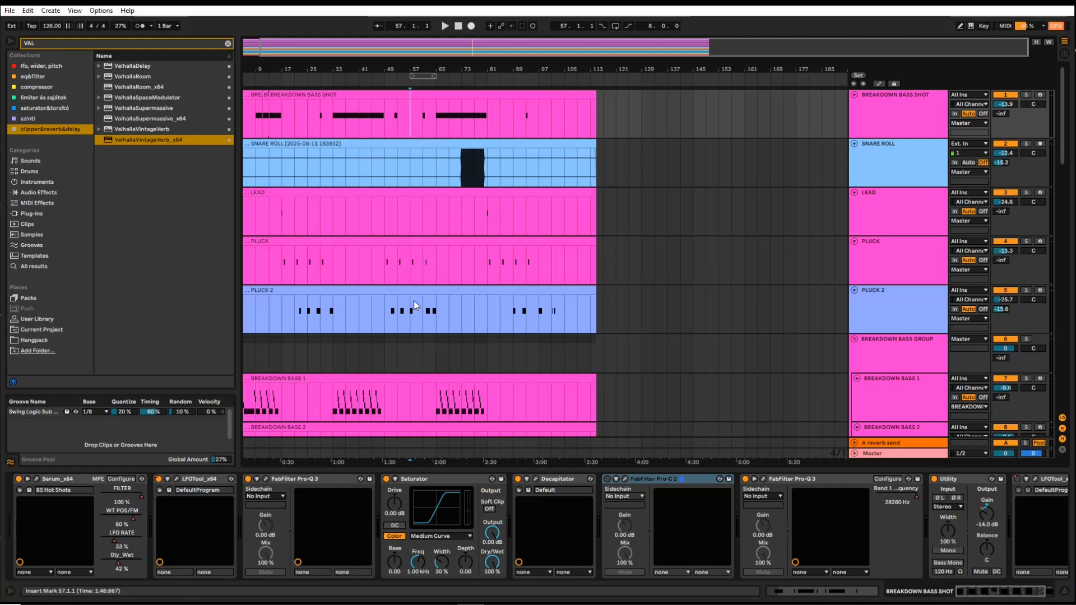
Step: Select bars 65 to 81 across BREAKDOWN BASS 1, BREAKDOWN BASS 2 and LOWEND, and compare the section with the surrounding tracks
{"action": "scroll", "coordinate": [414, 300], "scroll_direction": "down", "scroll_amount": 4}
{"action": "scroll", "coordinate": [408, 321], "scroll_direction": "down", "scroll_amount": 6}
{"action": "scroll", "coordinate": [407, 316], "scroll_direction": "up", "scroll_amount": 5}
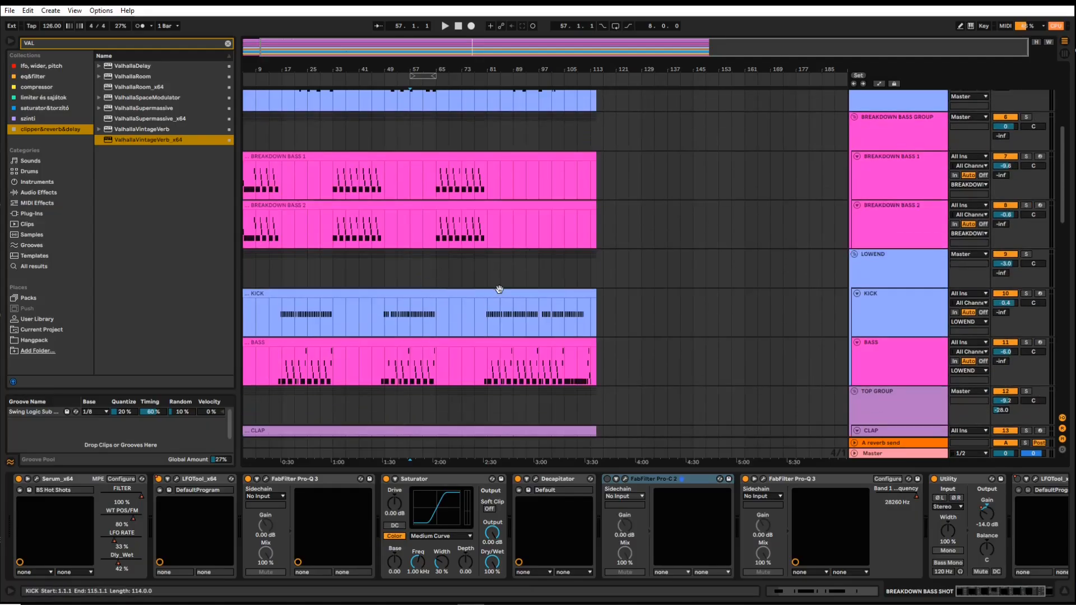
{"action": "left_click_drag", "start_coordinate": [486, 263], "coordinate": [435, 172]}
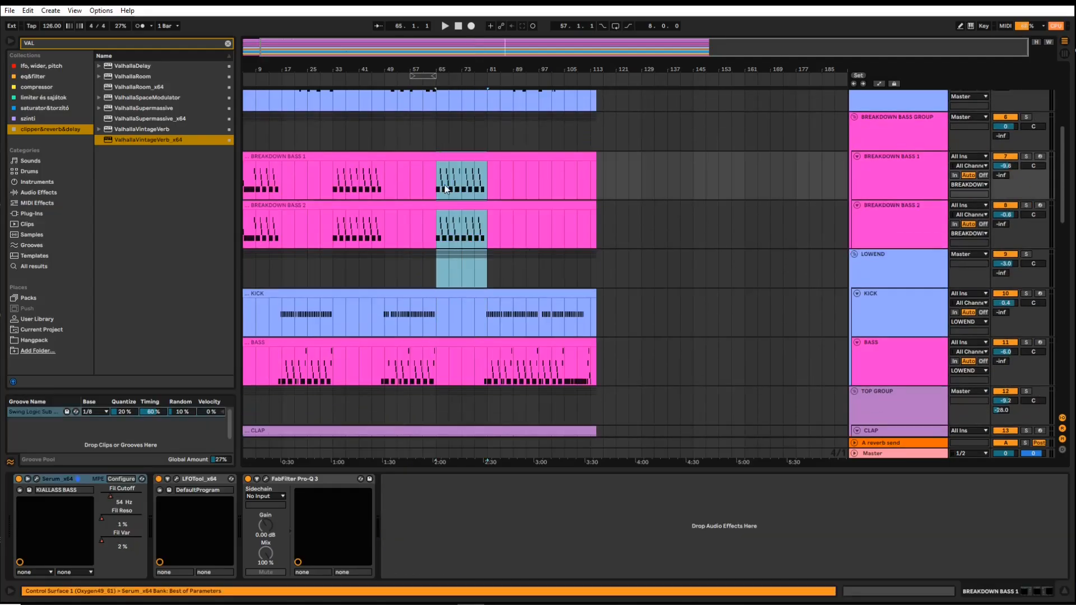
{"action": "scroll", "coordinate": [435, 204], "scroll_direction": "up", "scroll_amount": 4}
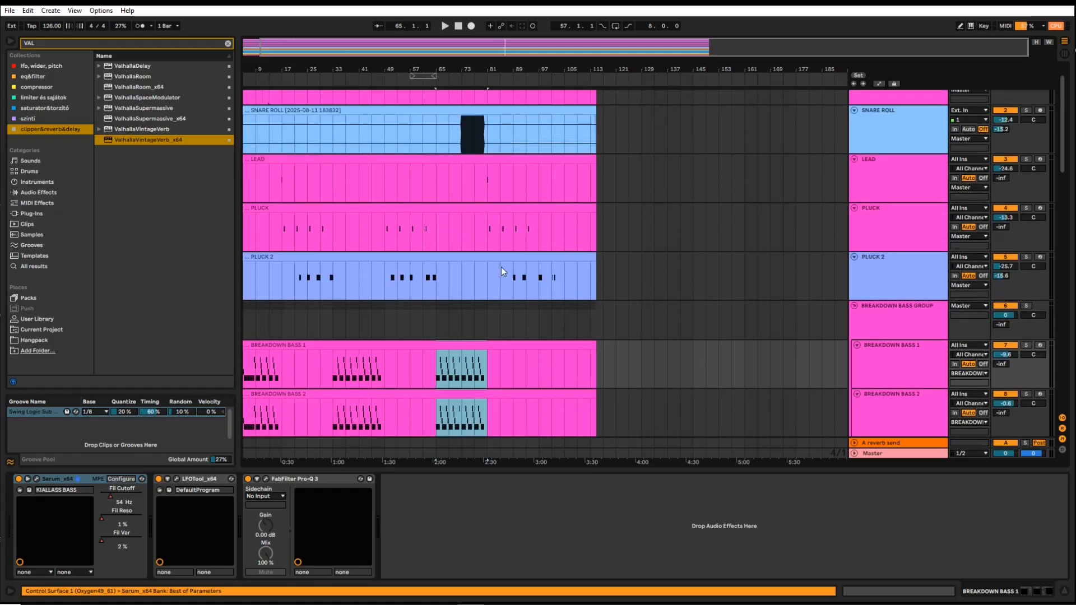
{"action": "scroll", "coordinate": [453, 382], "scroll_direction": "down", "scroll_amount": 2}
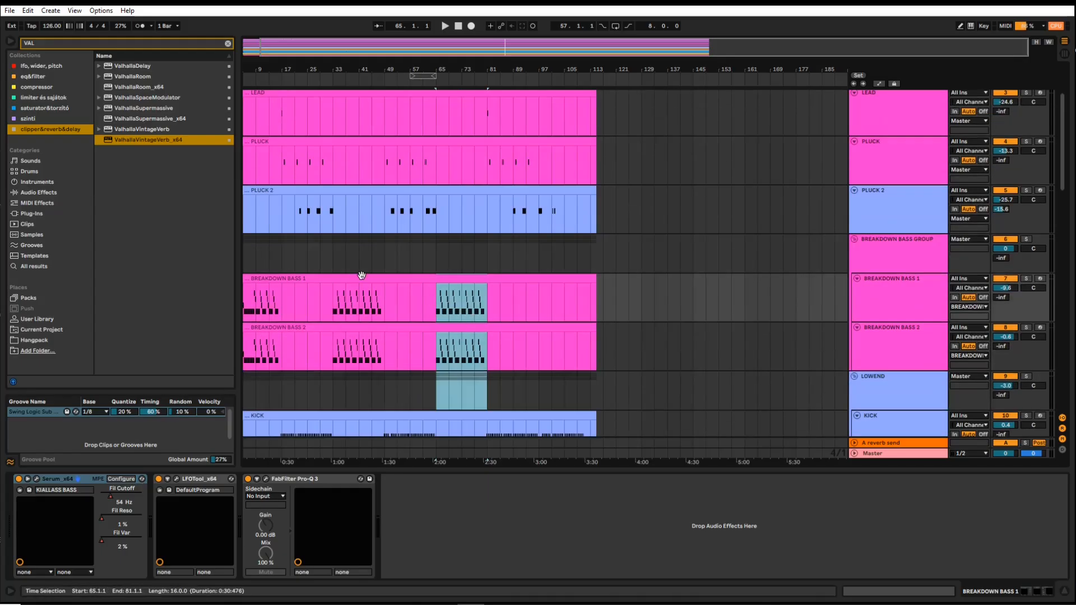
{"action": "scroll", "coordinate": [424, 318], "scroll_direction": "down", "scroll_amount": 2}
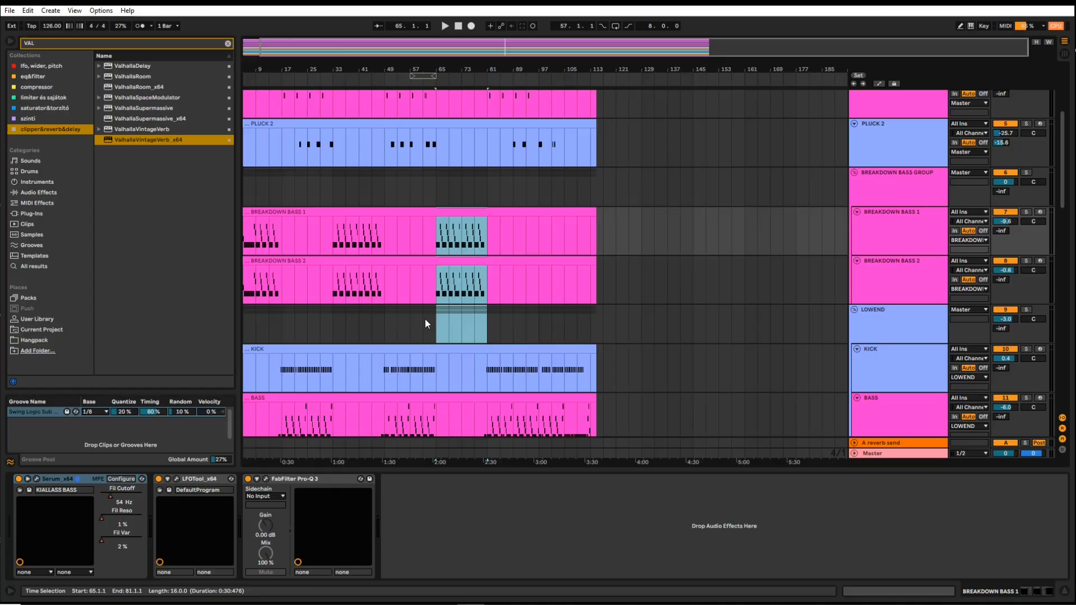
Step: Select bars 65 to 81 from LEAD down to BREAKDOWN BASS 1, then place the marker at bar 101 on PLUCK 2
{"action": "scroll", "coordinate": [425, 318], "scroll_direction": "up", "scroll_amount": 5}
{"action": "left_click_drag", "start_coordinate": [445, 209], "coordinate": [488, 413]}
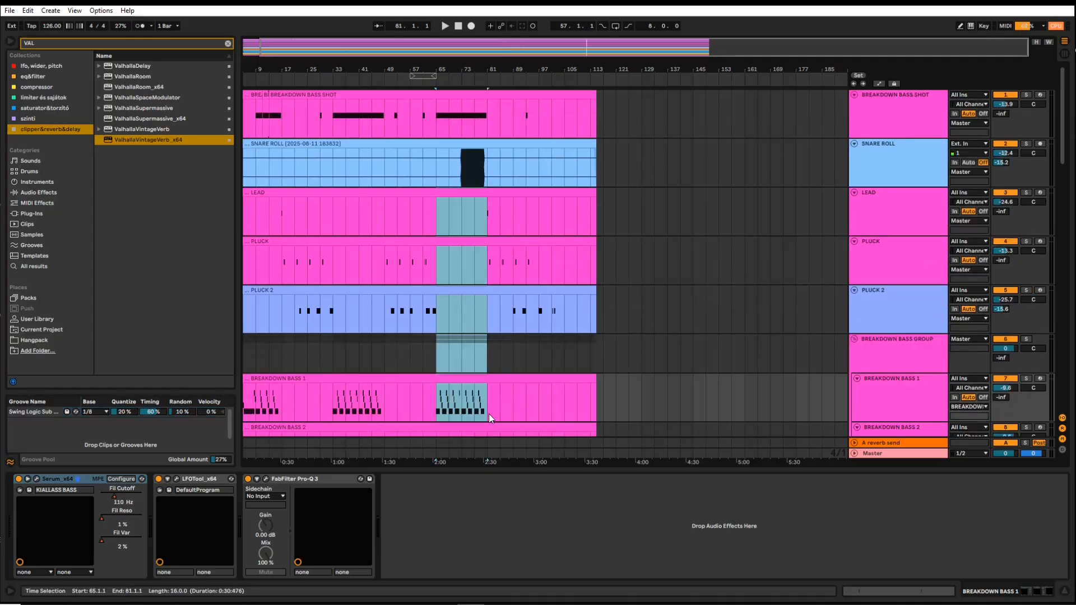
{"action": "left_click", "coordinate": [463, 347]}
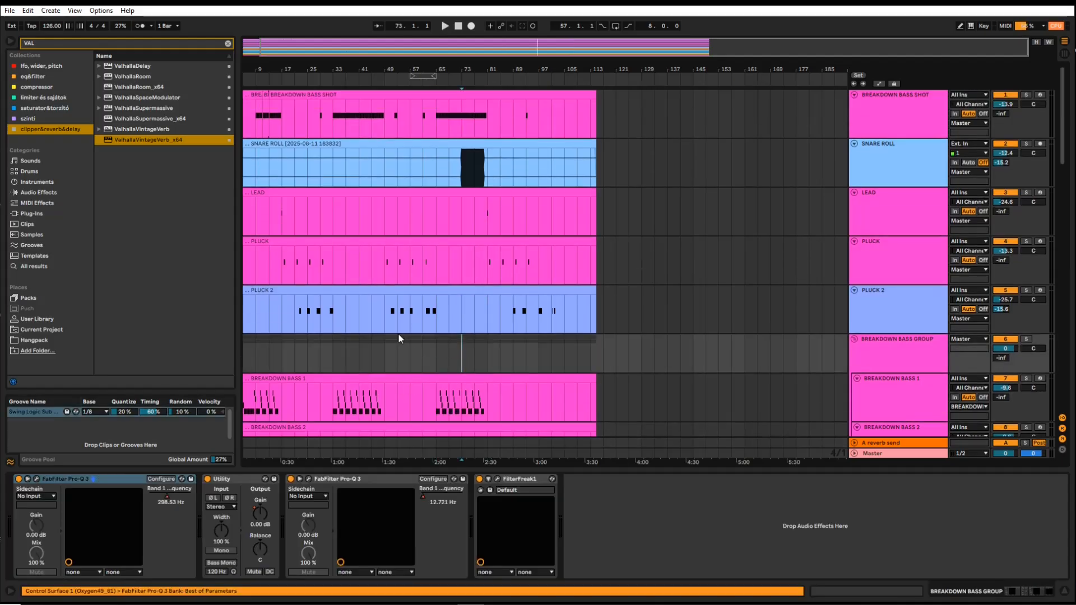
{"action": "left_click_drag", "start_coordinate": [243, 304], "coordinate": [592, 317]}
{"action": "left_click", "coordinate": [552, 320]}
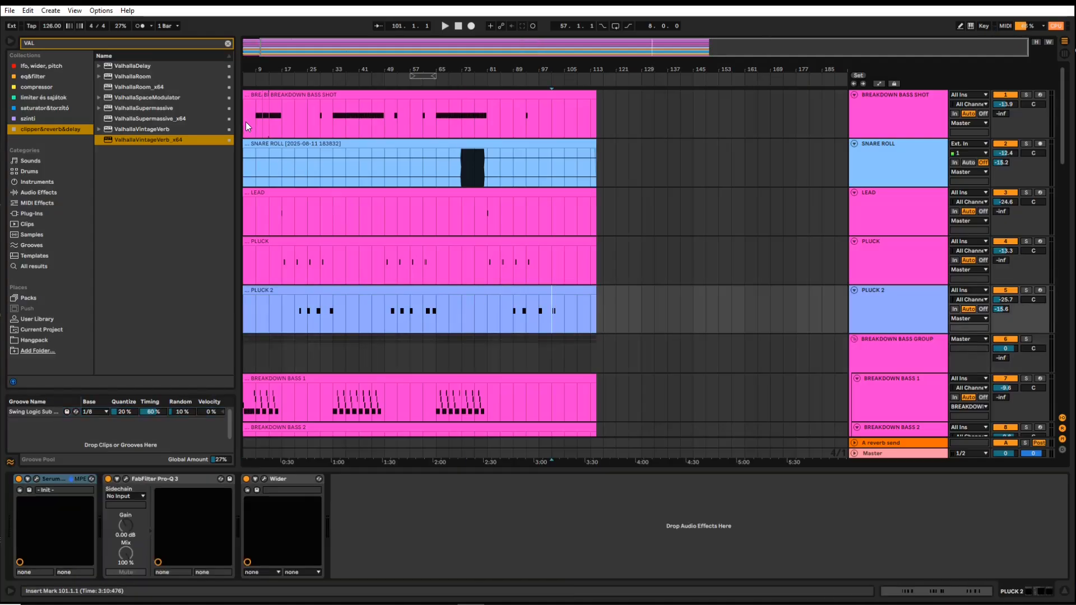
Step: Select the opening of BREAKDOWN BASS SHOT, then bars 17 to 33 of SNARE ROLL
{"action": "left_click_drag", "start_coordinate": [246, 122], "coordinate": [295, 122]}
{"action": "left_click", "coordinate": [282, 185]}
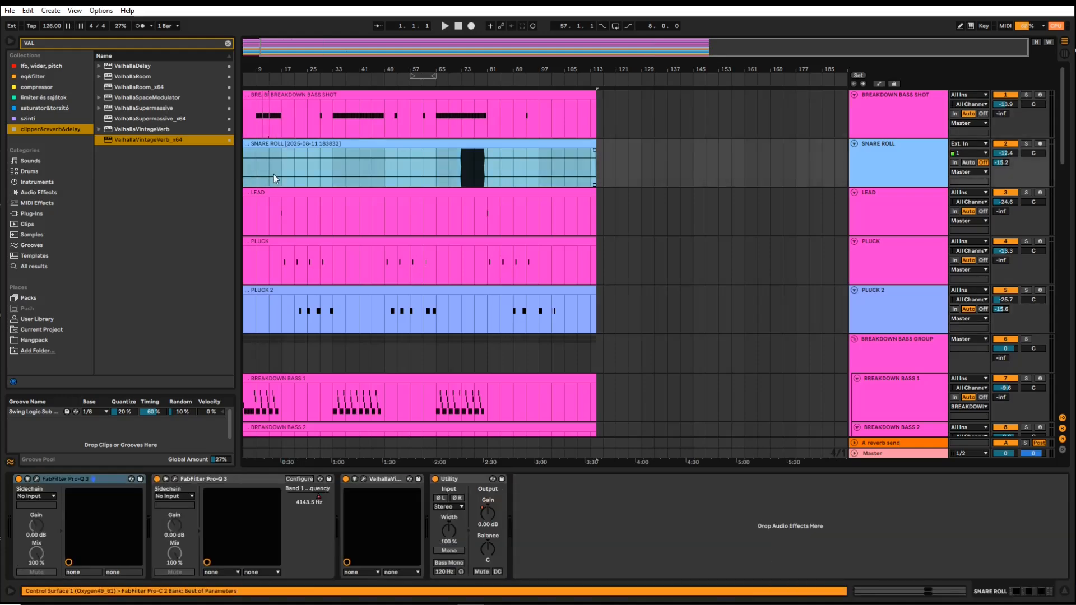
{"action": "left_click_drag", "start_coordinate": [282, 170], "coordinate": [324, 172]}
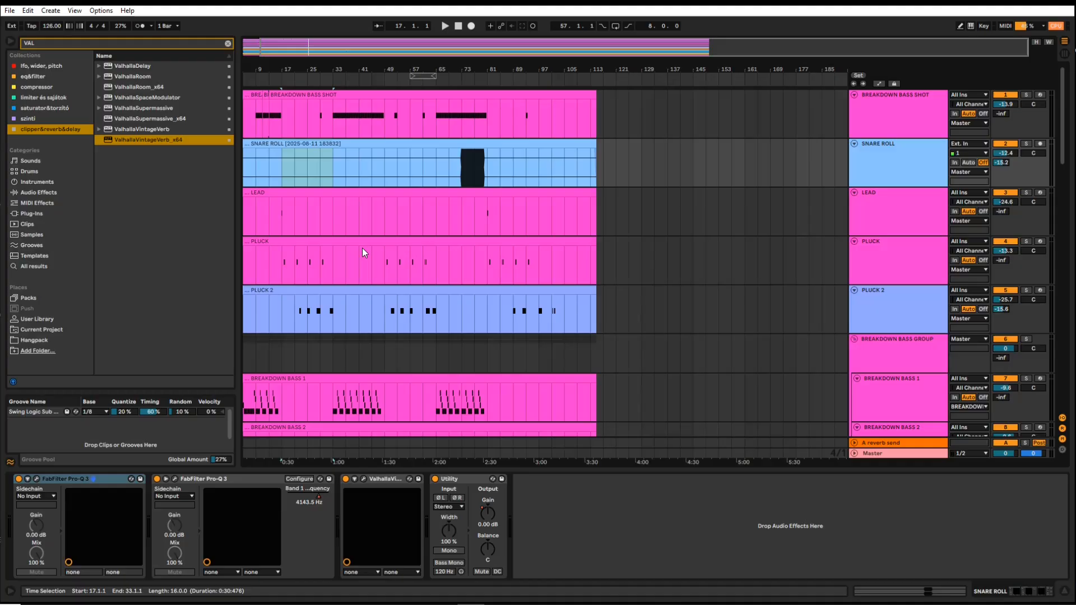
Step: Select bars 5 to 125 from BREAKDOWN BASS SHOT down to PLUCK 2, then only bars 5 to 13 of SNARE ROLL
{"action": "scroll", "coordinate": [362, 250], "scroll_direction": "down", "scroll_amount": 1}
{"action": "mouse_move", "coordinate": [244, 120]}
{"action": "left_mouse_down"}
{"action": "mouse_move", "coordinate": [593, 126]}
{"action": "mouse_move", "coordinate": [616, 335]}
{"action": "left_mouse_up"}
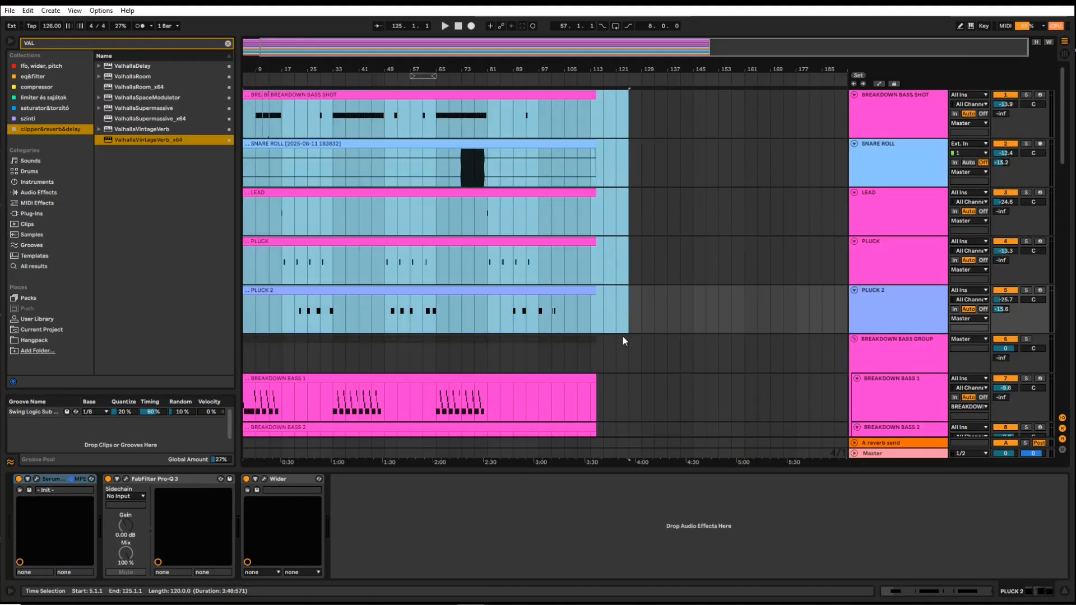
{"action": "left_click", "coordinate": [245, 180]}
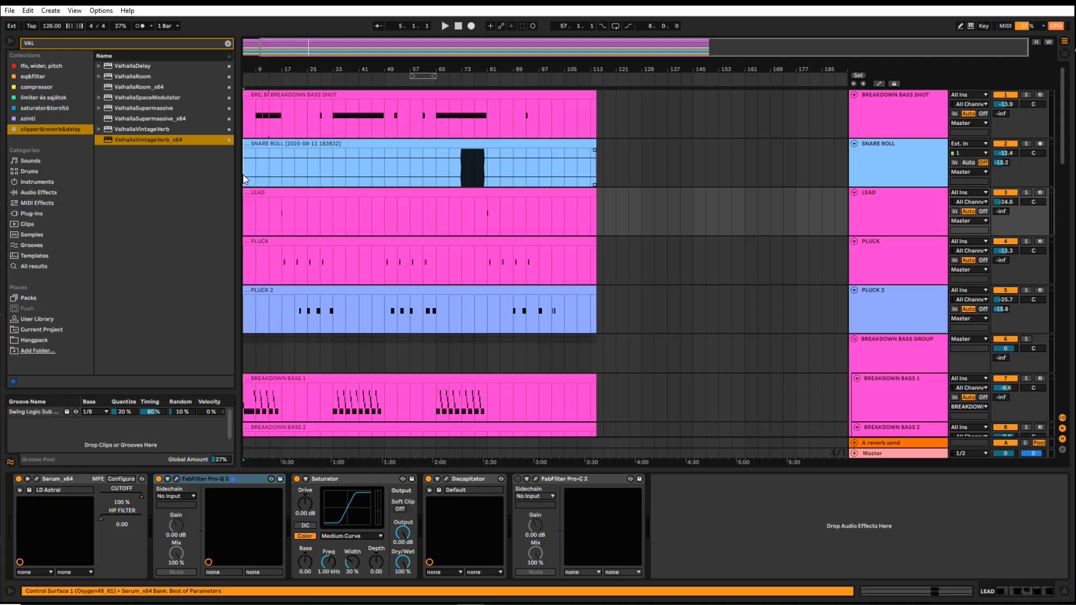
{"action": "left_click_drag", "start_coordinate": [266, 176], "coordinate": [269, 179]}
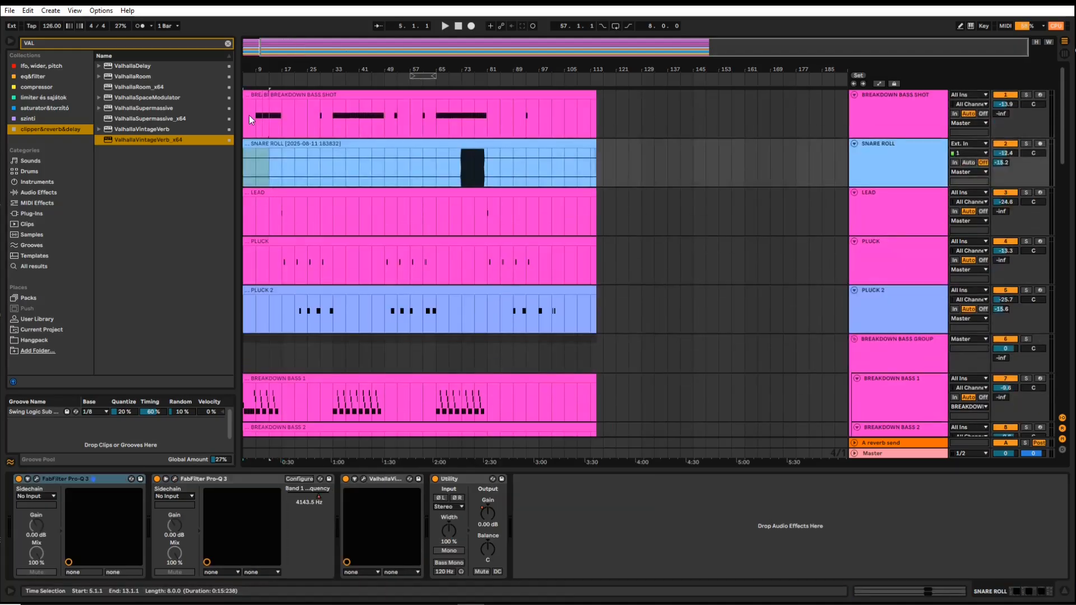
Step: Select bars 5 to 17 of BREAKDOWN BASS SHOT and show the automation lanes of all tracks
{"action": "left_click_drag", "start_coordinate": [244, 116], "coordinate": [286, 117]}
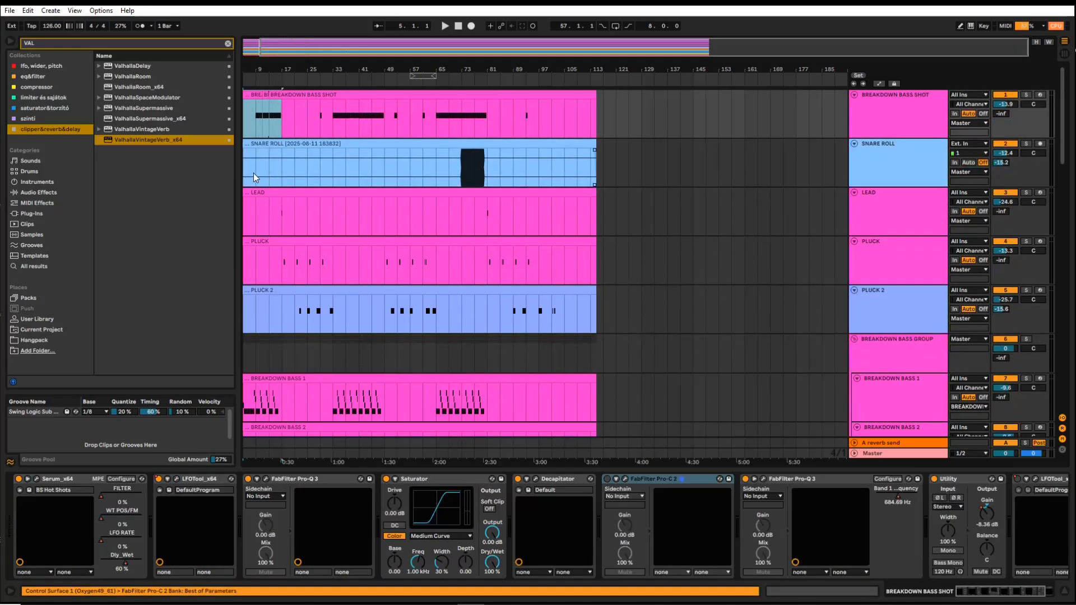
{"action": "scroll", "coordinate": [254, 156], "scroll_direction": "down", "scroll_amount": 1}
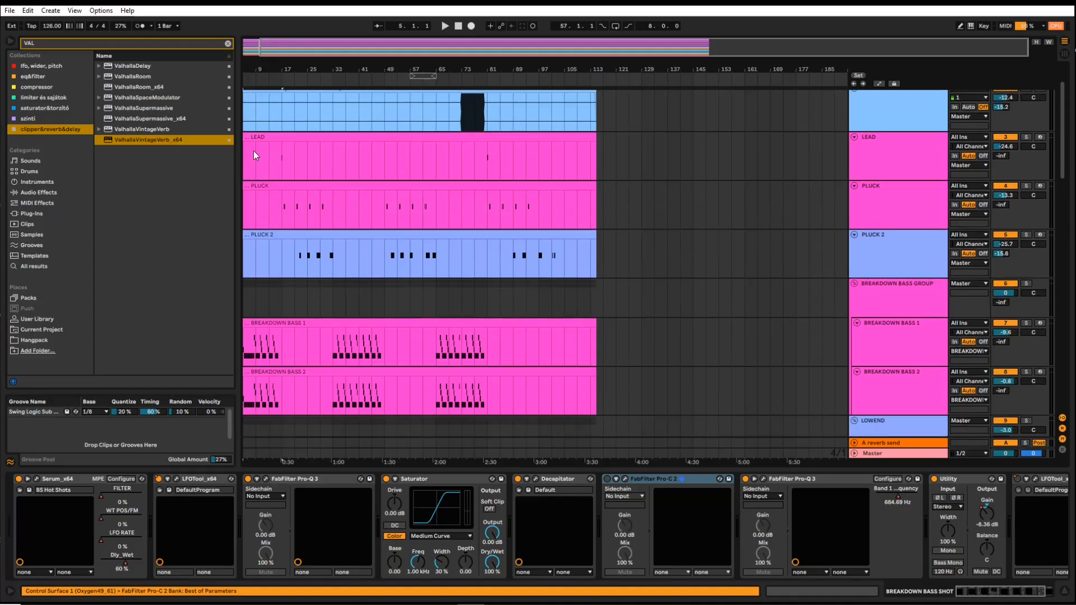
{"action": "scroll", "coordinate": [258, 160], "scroll_direction": "up", "scroll_amount": 1}
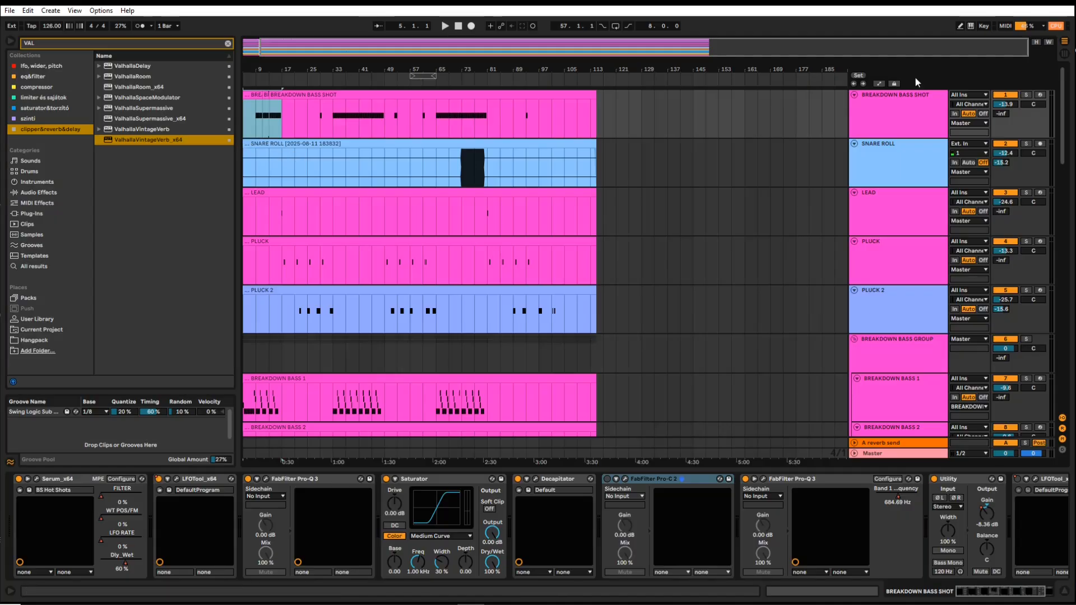
{"action": "left_click", "coordinate": [879, 84]}
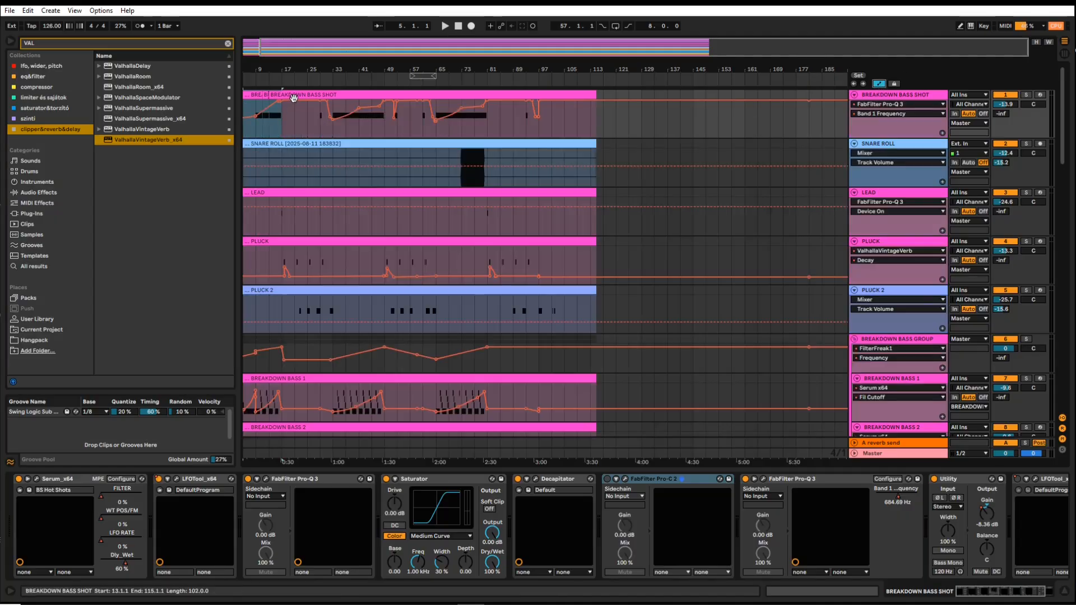
Step: Hide the automation lanes and select bars 17 to 33 of BREAKDOWN BASS SHOT
{"action": "left_click", "coordinate": [879, 84]}
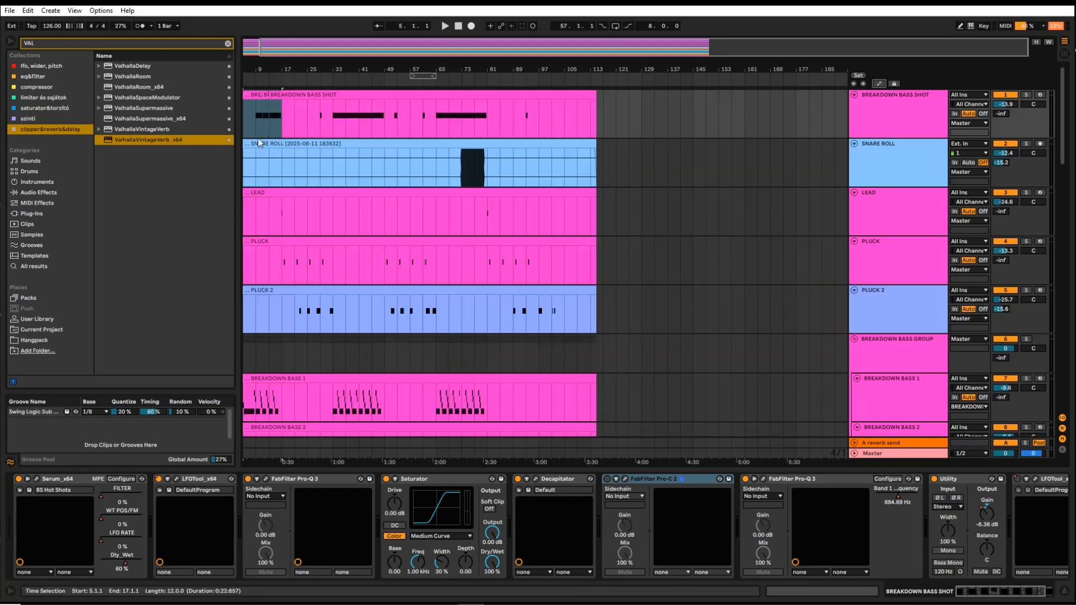
{"action": "left_click_drag", "start_coordinate": [282, 125], "coordinate": [335, 123]}
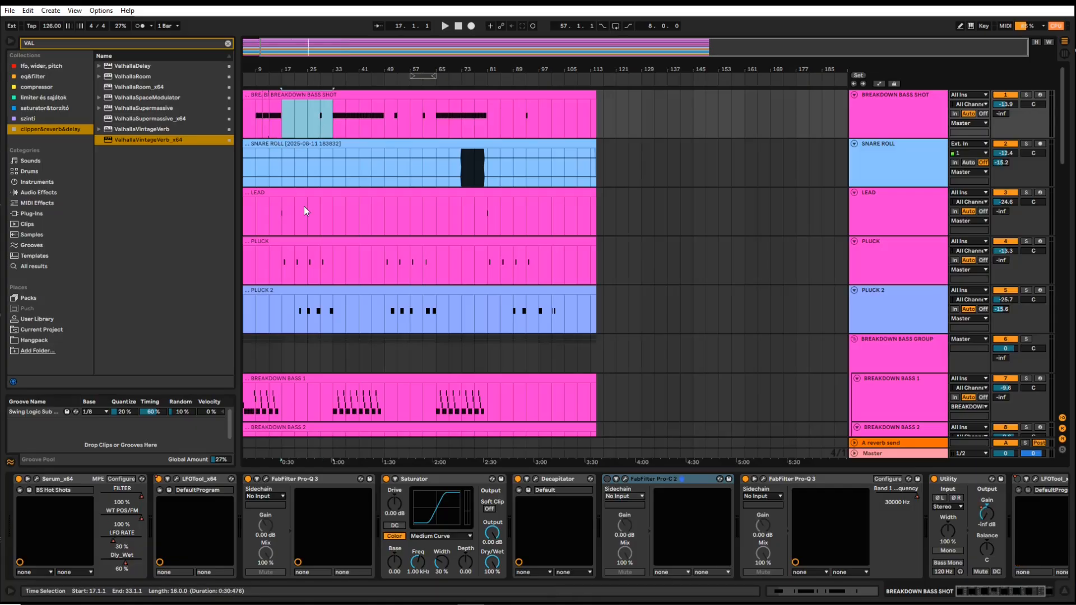
Step: Select bars 33 to 53, 65 to 85, 49 to 65 and 81 to 101 in turn, from BREAKDOWN BASS SHOT down to the breakdown basses
{"action": "left_click_drag", "start_coordinate": [337, 131], "coordinate": [395, 430]}
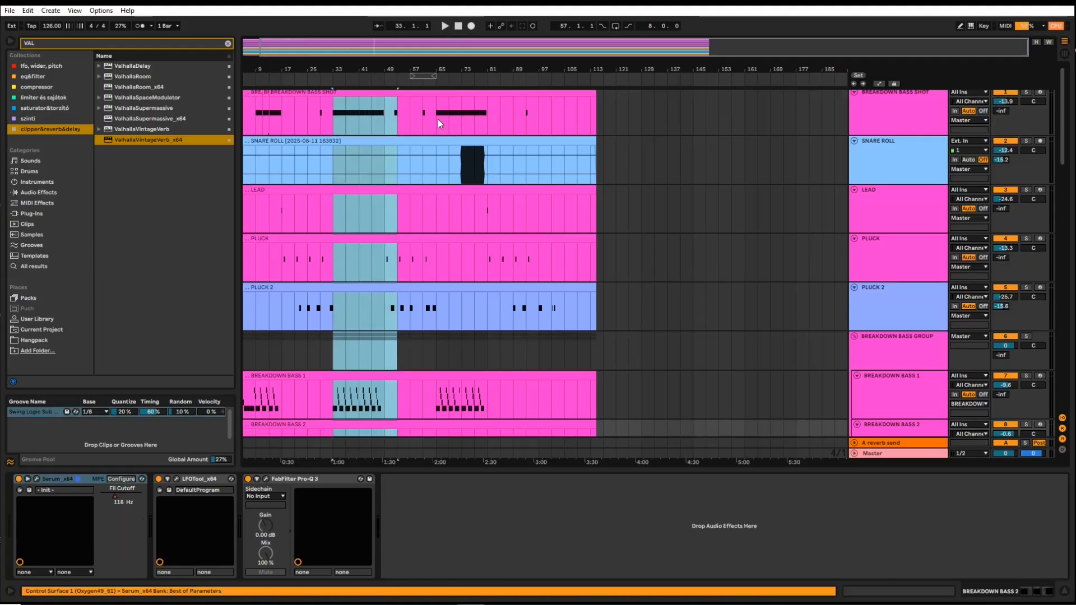
{"action": "left_click_drag", "start_coordinate": [438, 118], "coordinate": [498, 353]}
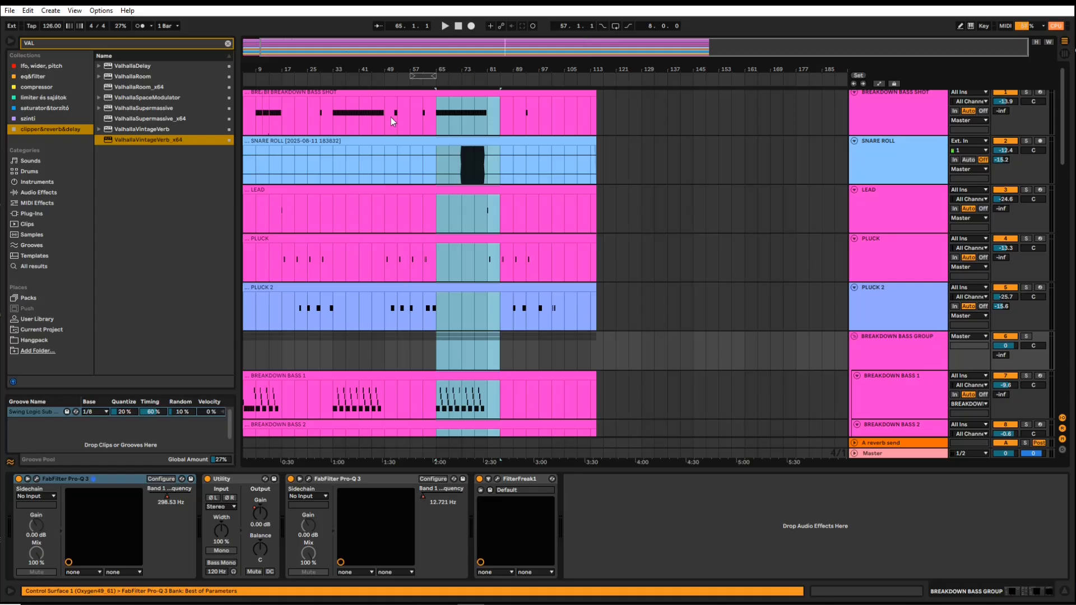
{"action": "left_click_drag", "start_coordinate": [383, 123], "coordinate": [433, 446]}
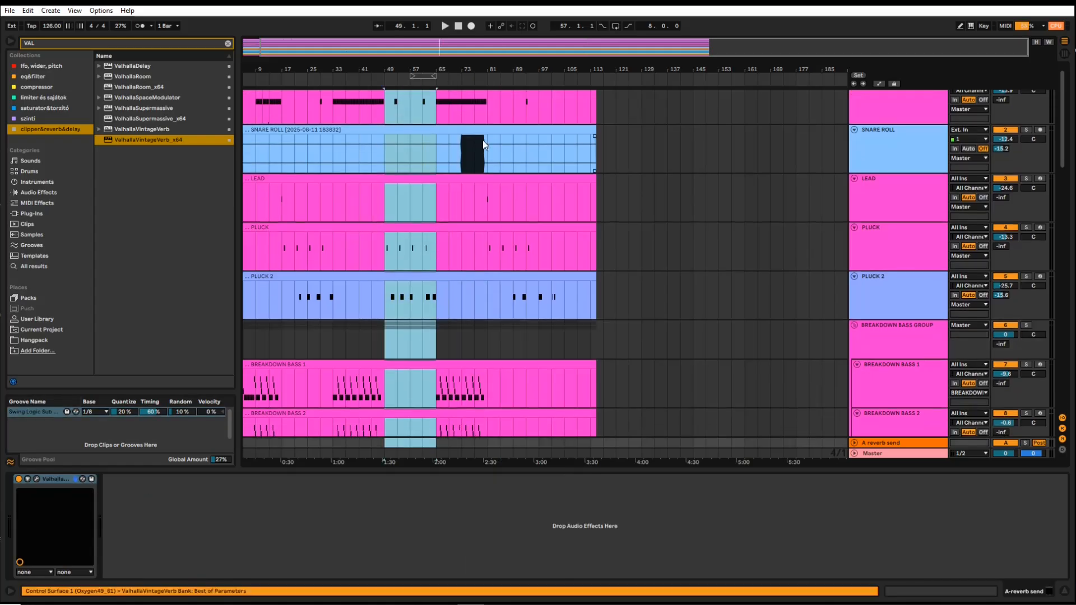
{"action": "left_click_drag", "start_coordinate": [486, 106], "coordinate": [542, 425]}
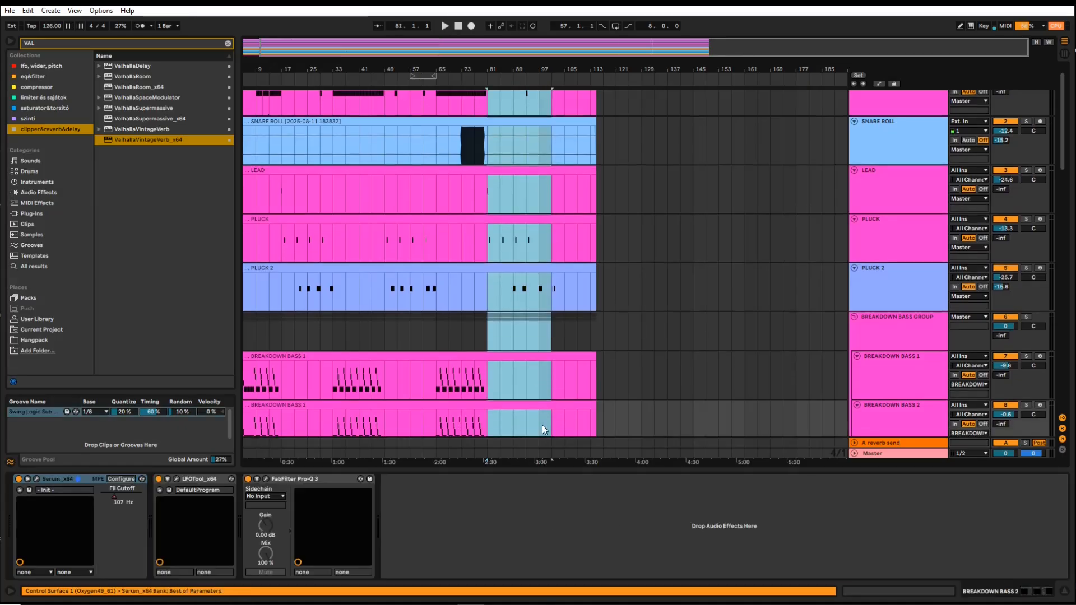
{"action": "scroll", "coordinate": [366, 205], "scroll_direction": "up", "scroll_amount": 1}
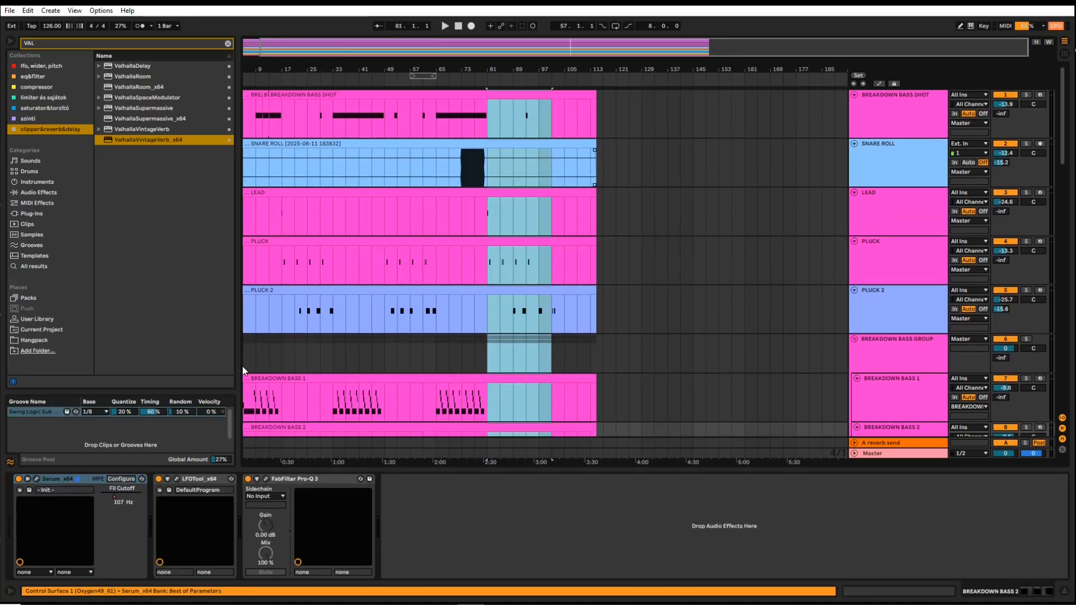
Step: Select bars 81 to 93 of SNARE ROLL, then look over the kick, bass, clap and hat tracks below
{"action": "left_click_drag", "start_coordinate": [486, 168], "coordinate": [525, 168]}
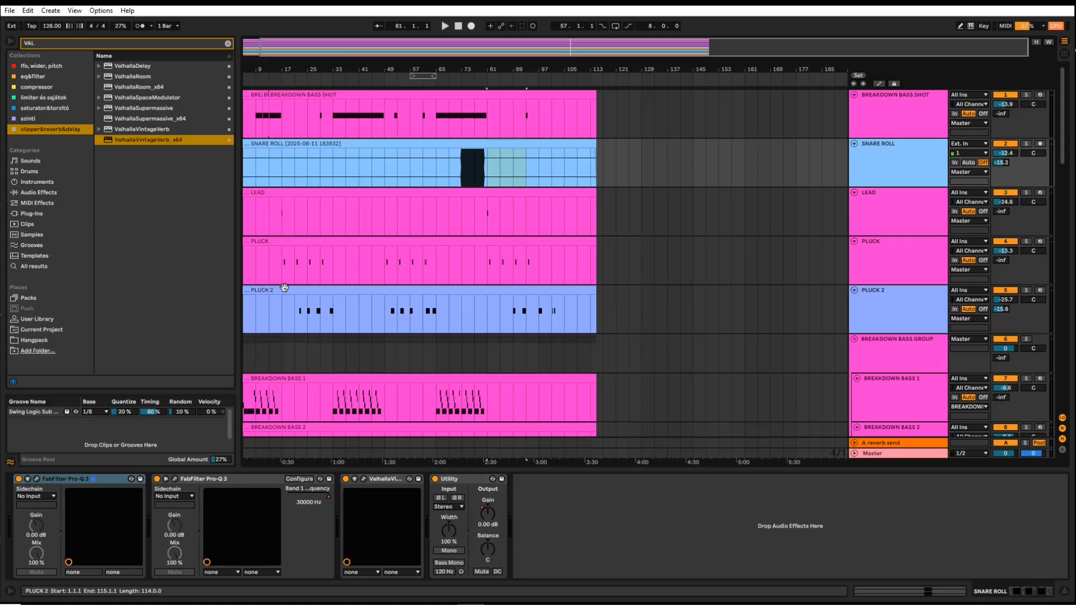
{"action": "scroll", "coordinate": [365, 312], "scroll_direction": "down", "scroll_amount": 3}
{"action": "scroll", "coordinate": [365, 311], "scroll_direction": "down", "scroll_amount": 3}
{"action": "scroll", "coordinate": [356, 311], "scroll_direction": "up", "scroll_amount": 4}
{"action": "scroll", "coordinate": [347, 312], "scroll_direction": "down", "scroll_amount": 6}
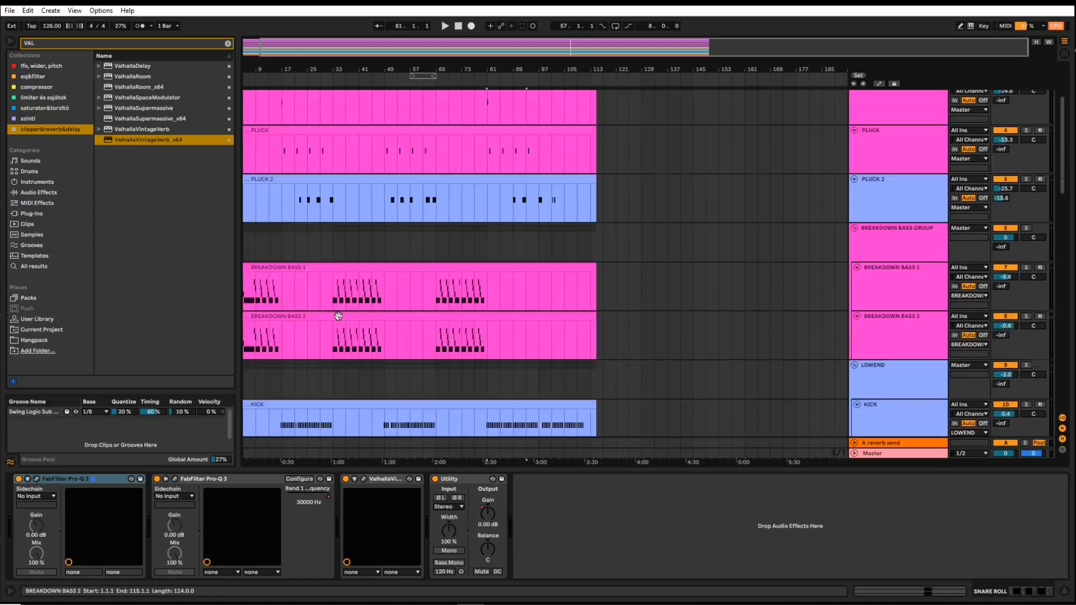
{"action": "scroll", "coordinate": [332, 309], "scroll_direction": "down", "scroll_amount": 4}
{"action": "scroll", "coordinate": [315, 290], "scroll_direction": "up", "scroll_amount": 5}
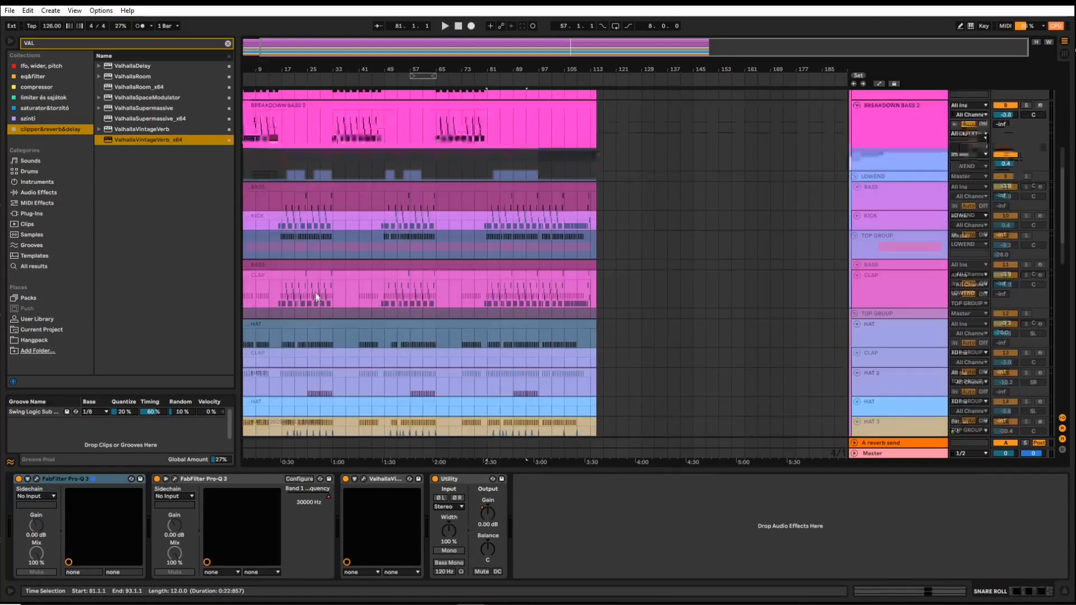
{"action": "scroll", "coordinate": [321, 300], "scroll_direction": "up", "scroll_amount": 7}
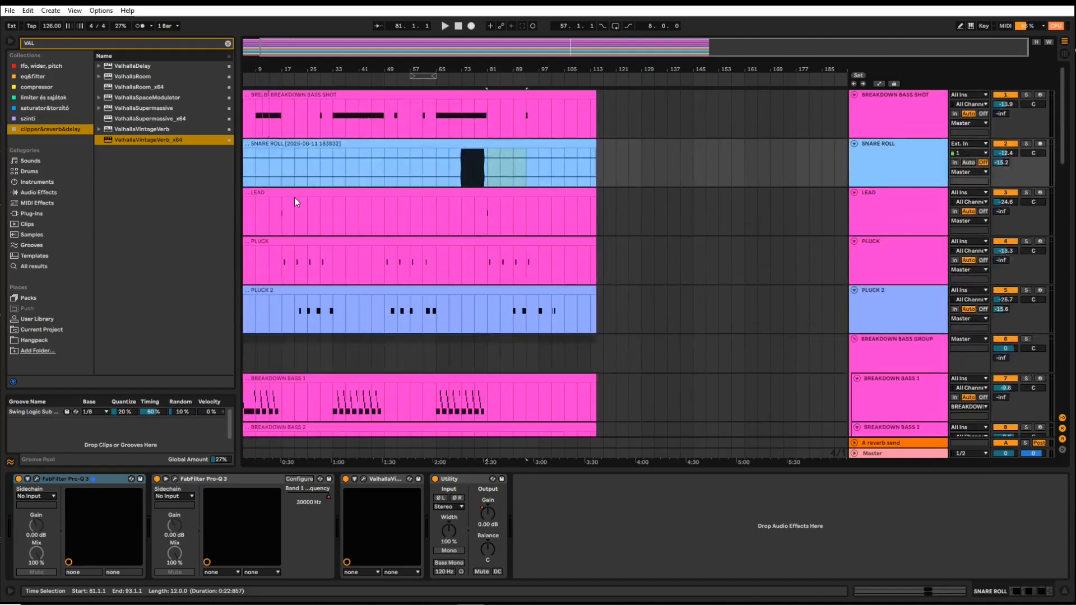
Step: Select bars 17 to 33 of SNARE ROLL and LEAD, then place the marker near the start of SNARE ROLL
{"action": "left_click_drag", "start_coordinate": [282, 168], "coordinate": [332, 213]}
{"action": "scroll", "coordinate": [331, 241], "scroll_direction": "down", "scroll_amount": 3}
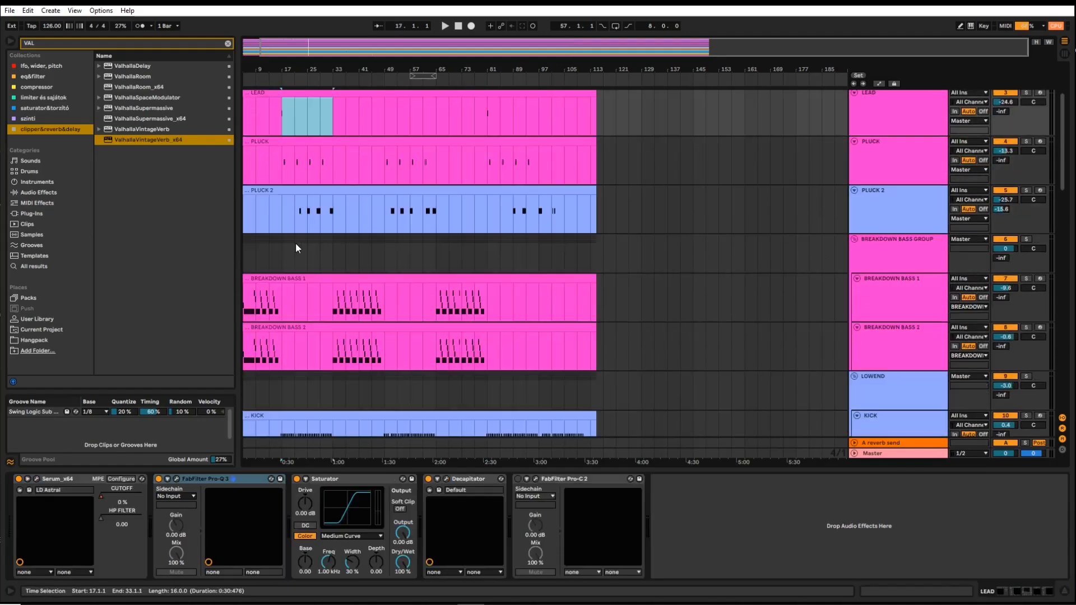
{"action": "scroll", "coordinate": [282, 246], "scroll_direction": "down", "scroll_amount": 3}
{"action": "scroll", "coordinate": [287, 267], "scroll_direction": "up", "scroll_amount": 6}
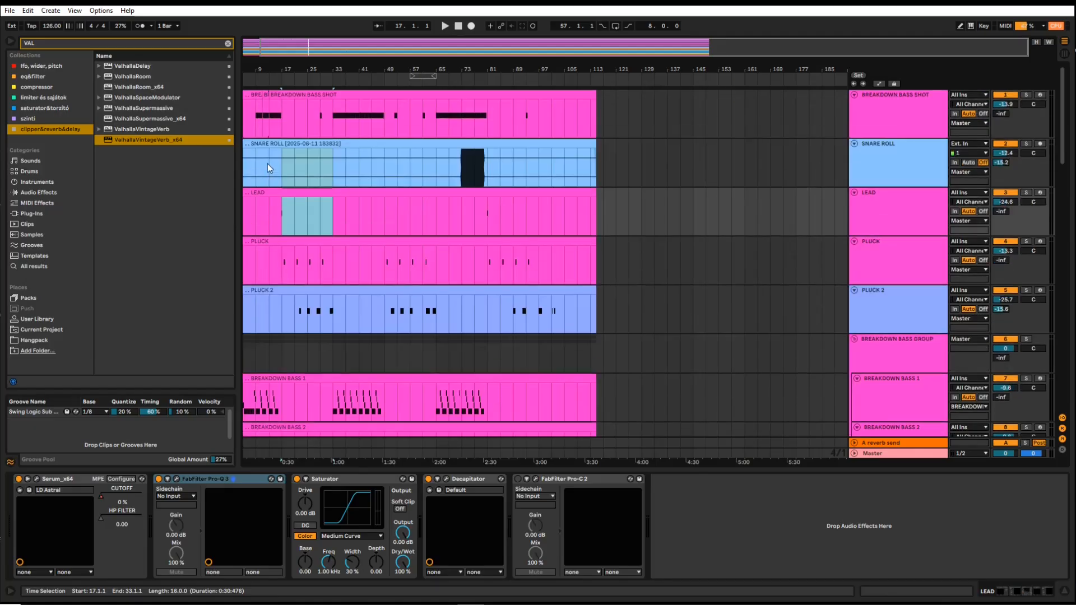
{"action": "left_click", "coordinate": [245, 165]}
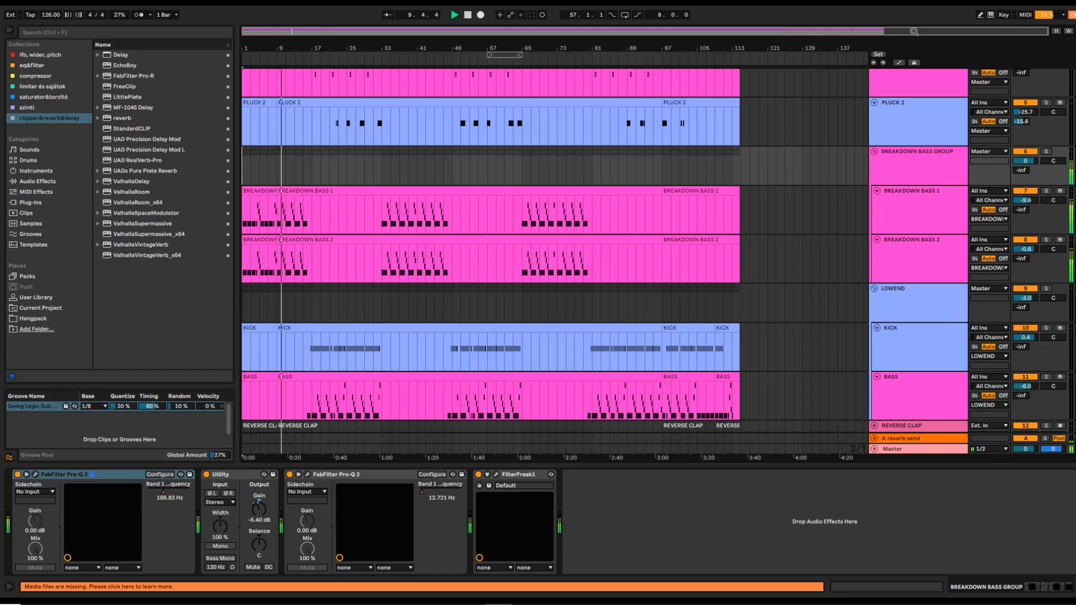
Step: Show the automation lanes of all tracks and display the FilterFreak1 Frequency automation on BREAKDOWN BASS GROUP
{"action": "left_click", "coordinate": [898, 62]}
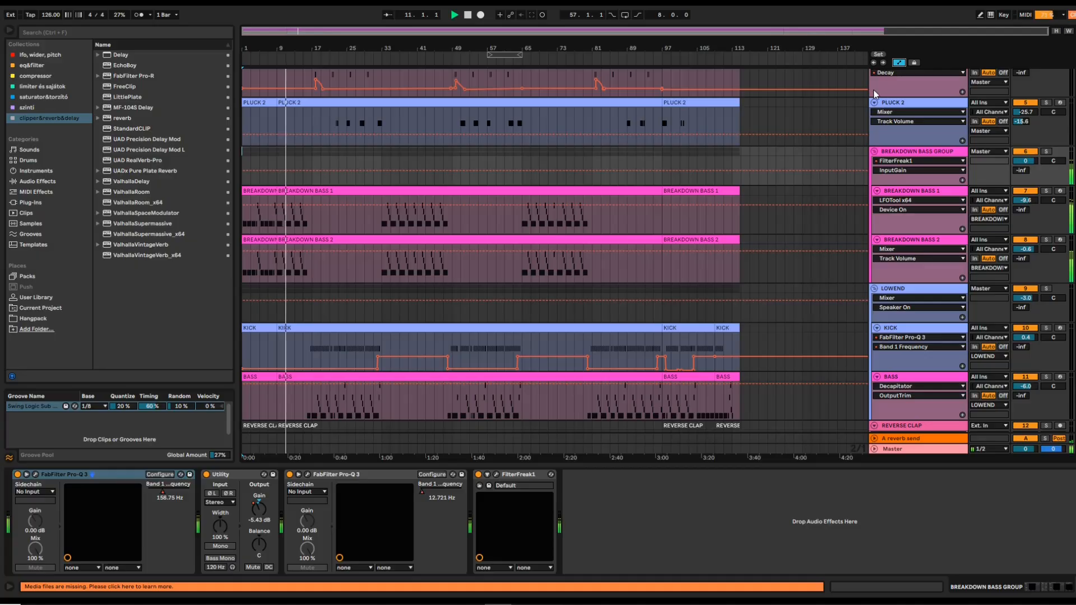
{"action": "scroll", "coordinate": [877, 89], "scroll_direction": "up", "scroll_amount": 2}
{"action": "scroll", "coordinate": [554, 252], "scroll_direction": "up", "scroll_amount": 4}
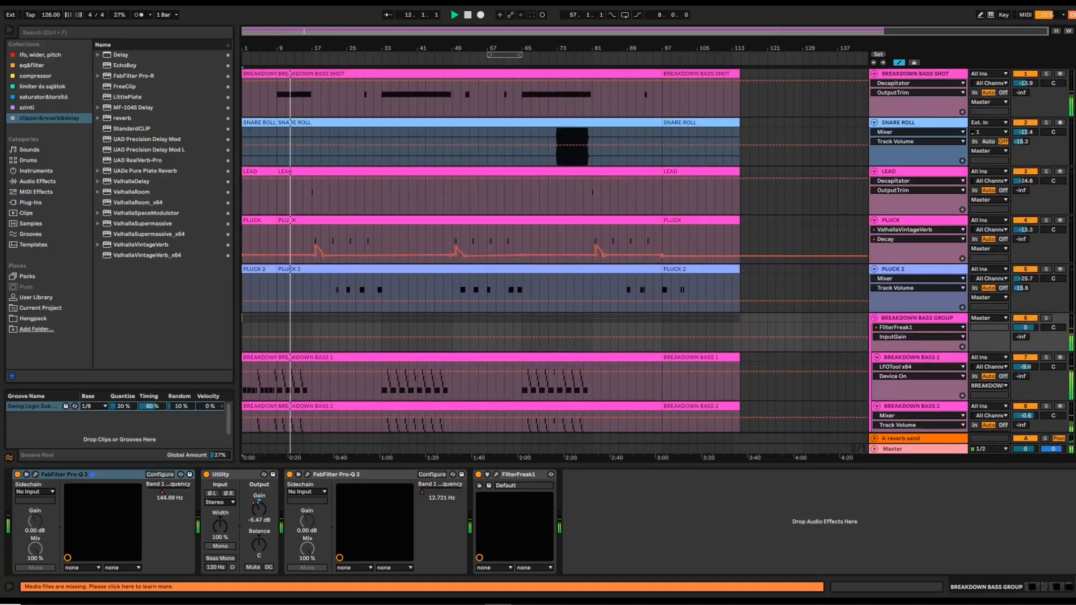
{"action": "scroll", "coordinate": [555, 252], "scroll_direction": "down", "scroll_amount": 5}
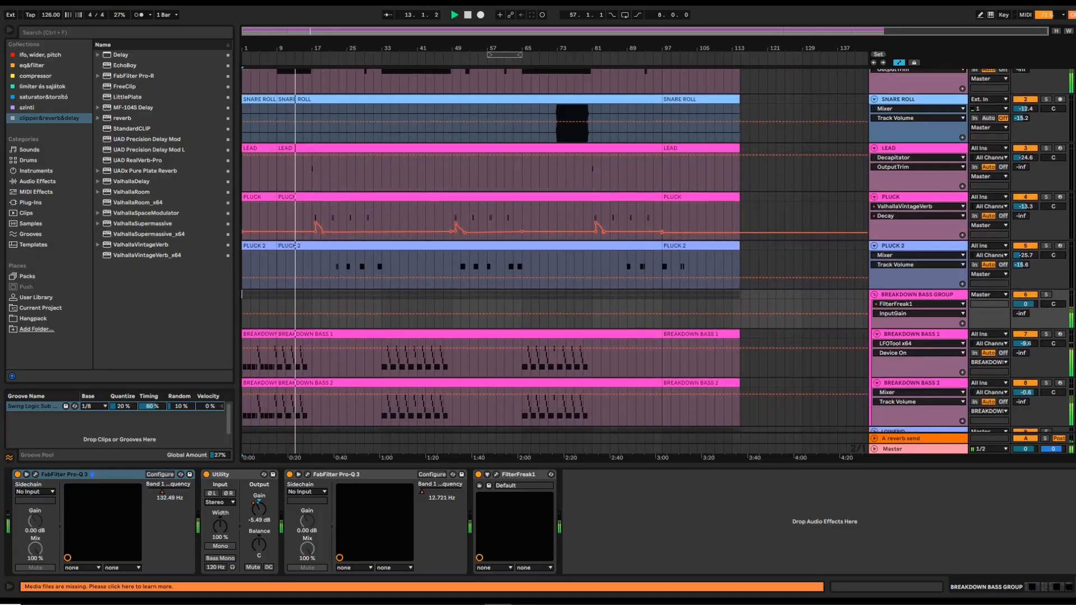
{"action": "scroll", "coordinate": [555, 252], "scroll_direction": "down", "scroll_amount": 1}
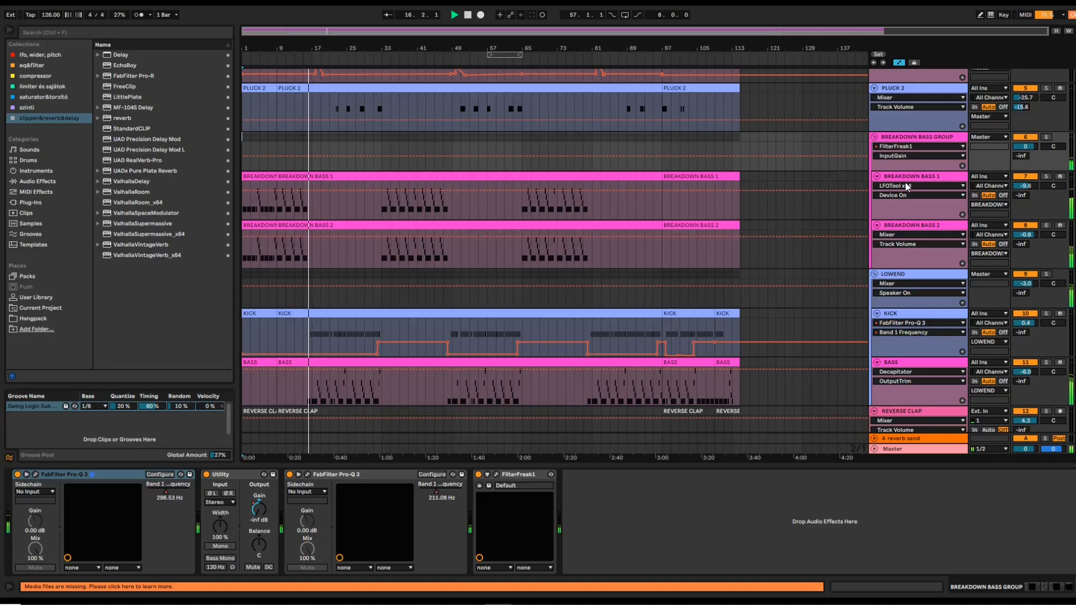
{"action": "left_click", "coordinate": [903, 155]}
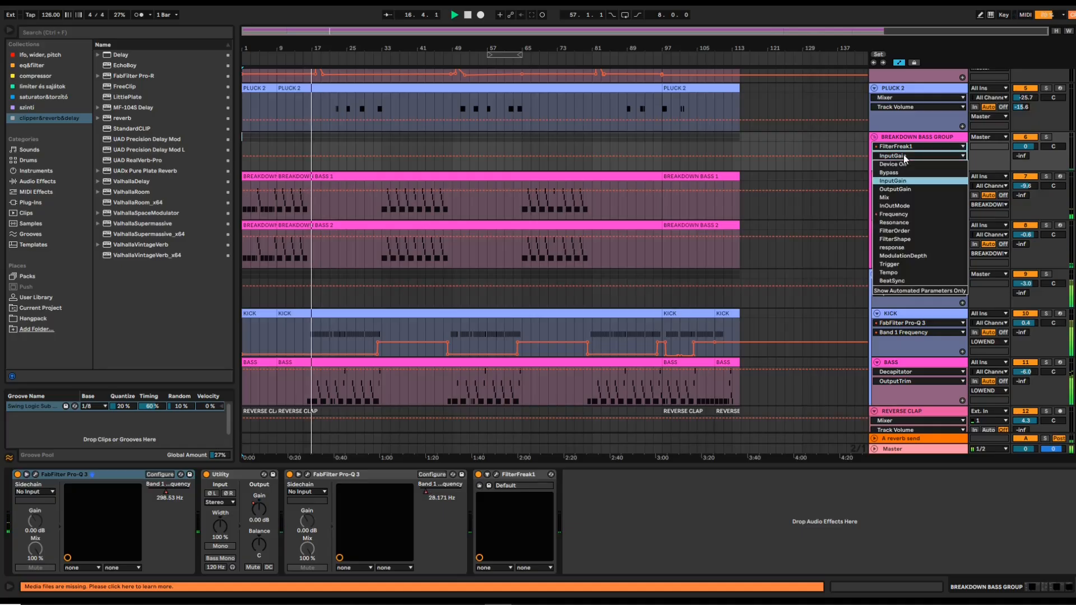
{"action": "left_click", "coordinate": [899, 214]}
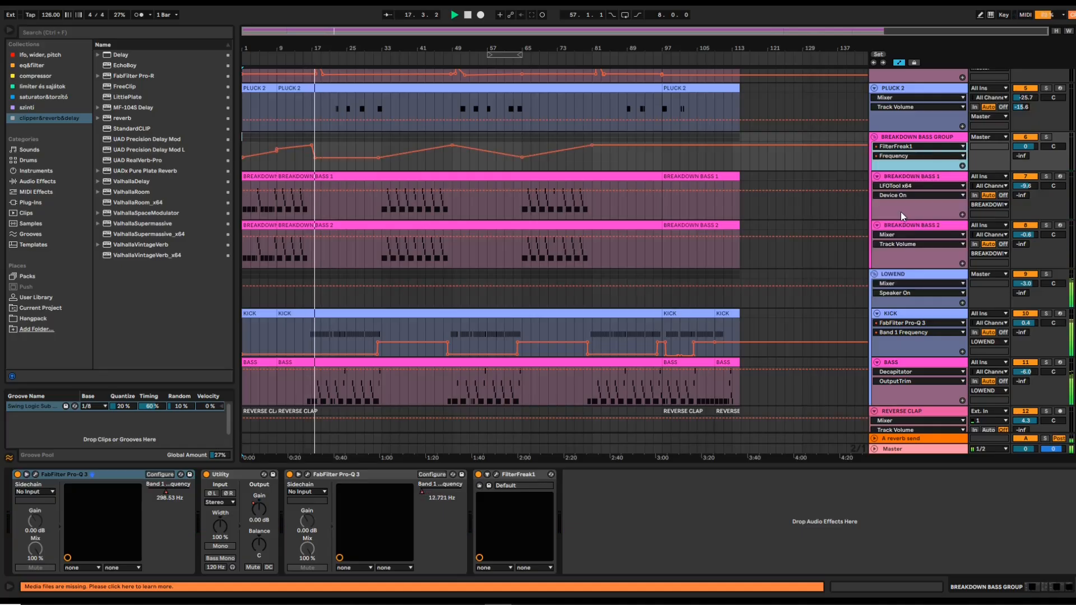
Step: Display the Serum Fil Cutoff automation on BREAKDOWN BASS 1 and BREAKDOWN BASS 2
{"action": "left_click", "coordinate": [908, 183]}
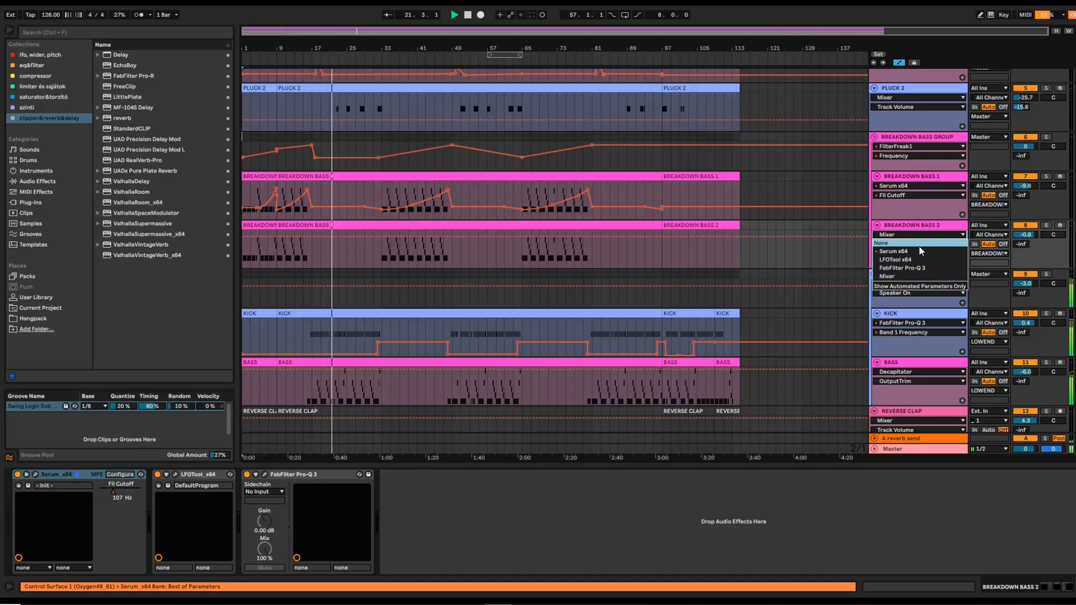
{"action": "left_click", "coordinate": [917, 251]}
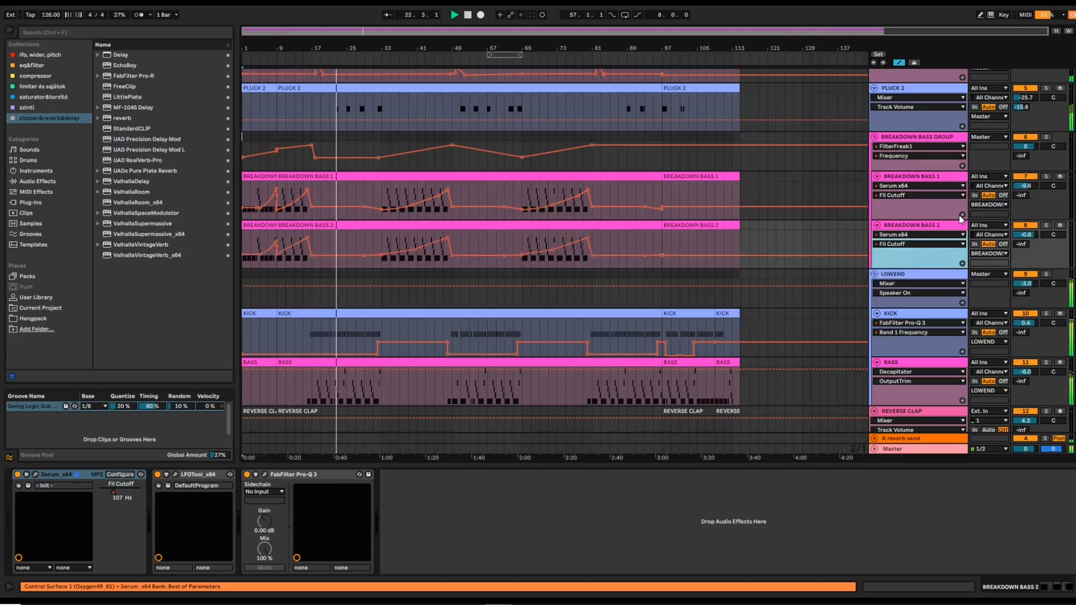
Step: Display the FabFilter Pro-Q 3 Band 1 Frequency automation on BASS and examine it around bar 32 alongside the KICK automation
{"action": "scroll", "coordinate": [928, 265], "scroll_direction": "down", "scroll_amount": 5}
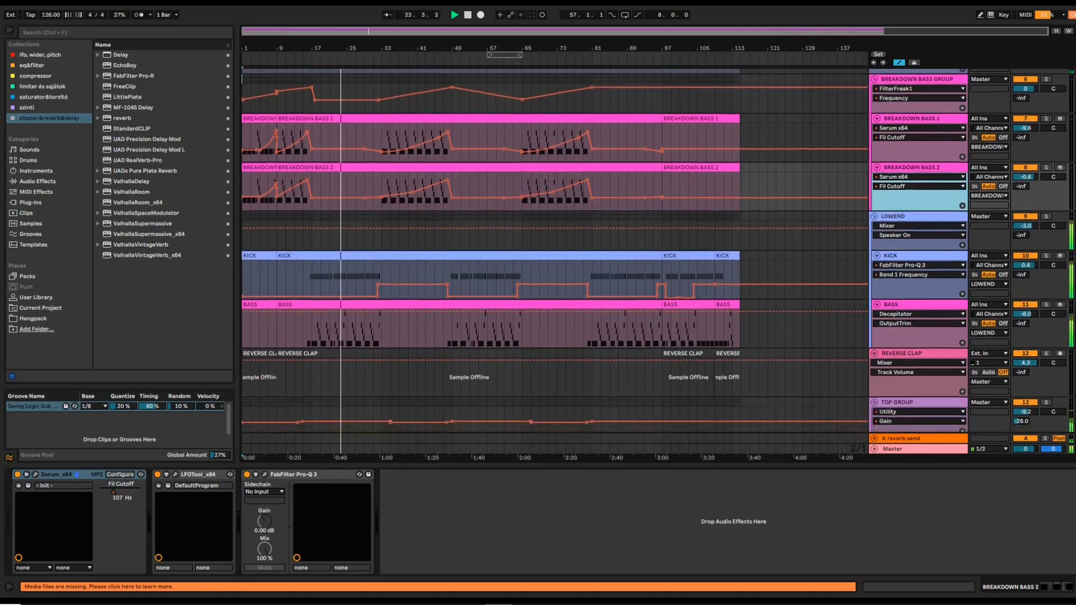
{"action": "left_click", "coordinate": [927, 255]}
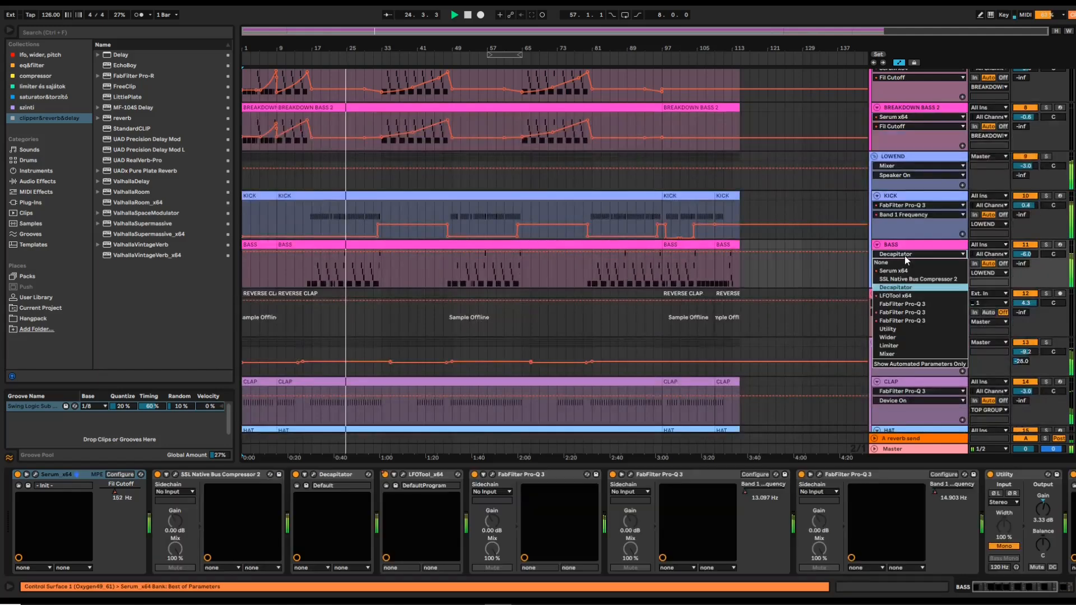
{"action": "left_click", "coordinate": [891, 312]}
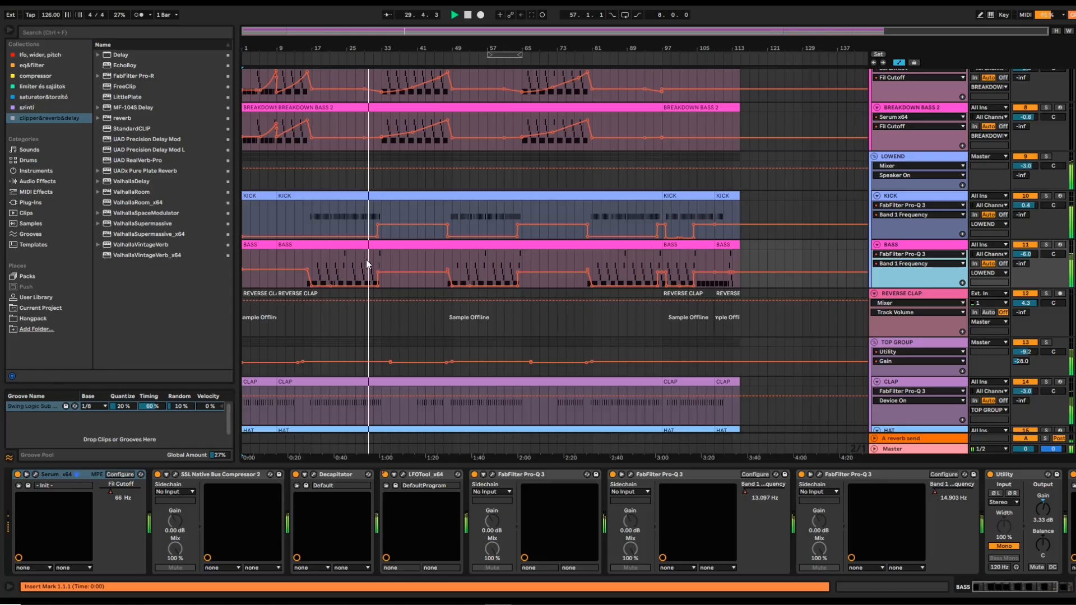
{"action": "scroll", "coordinate": [370, 264], "scroll_direction": "up", "scroll_amount": 8}
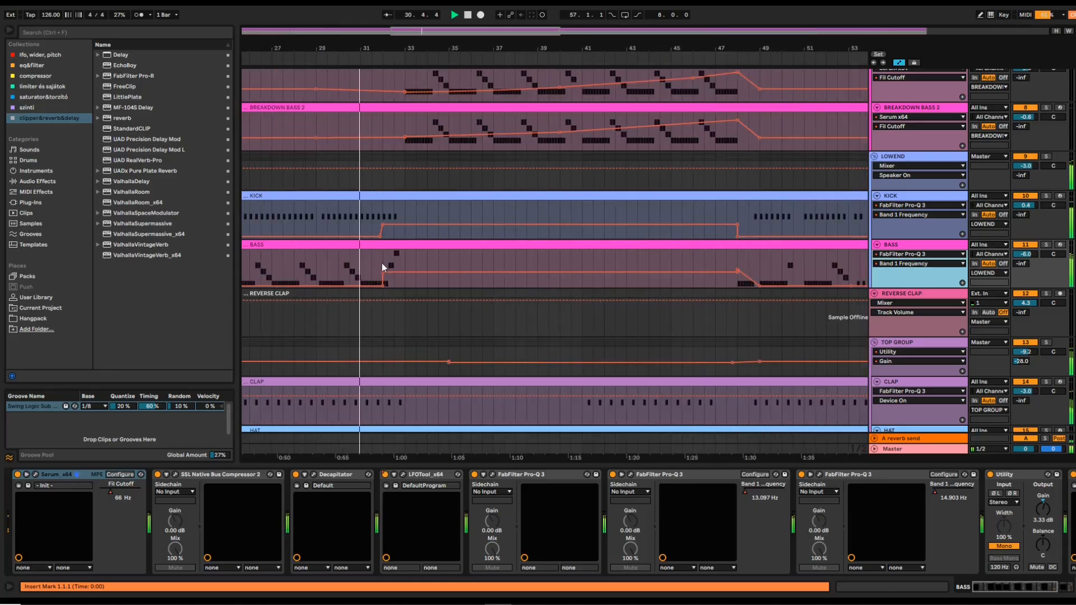
{"action": "scroll", "coordinate": [383, 268], "scroll_direction": "up", "scroll_amount": 3}
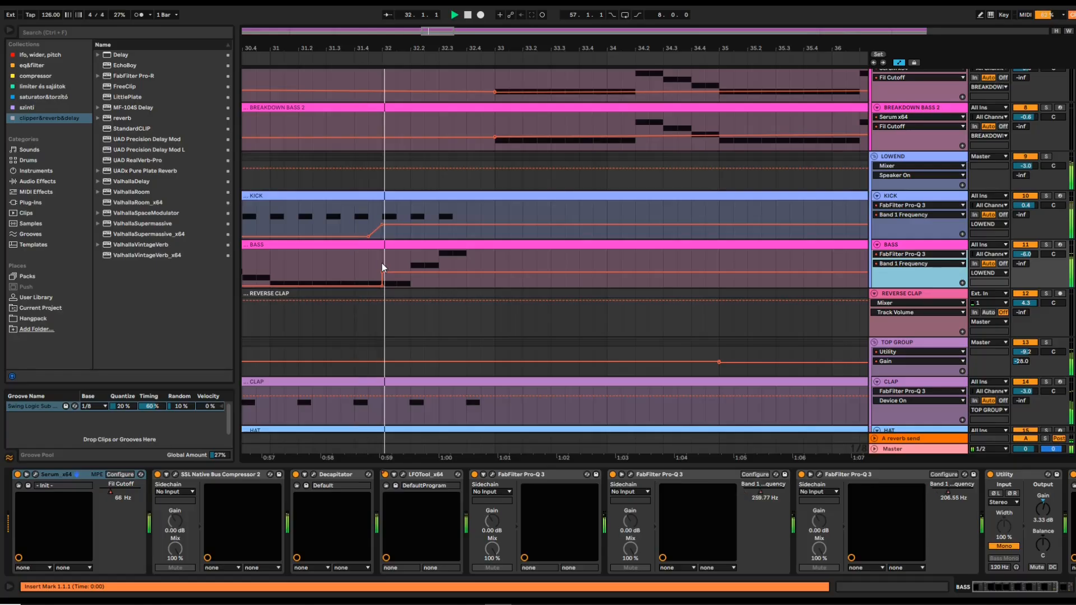
{"action": "scroll", "coordinate": [383, 268], "scroll_direction": "down", "scroll_amount": 10}
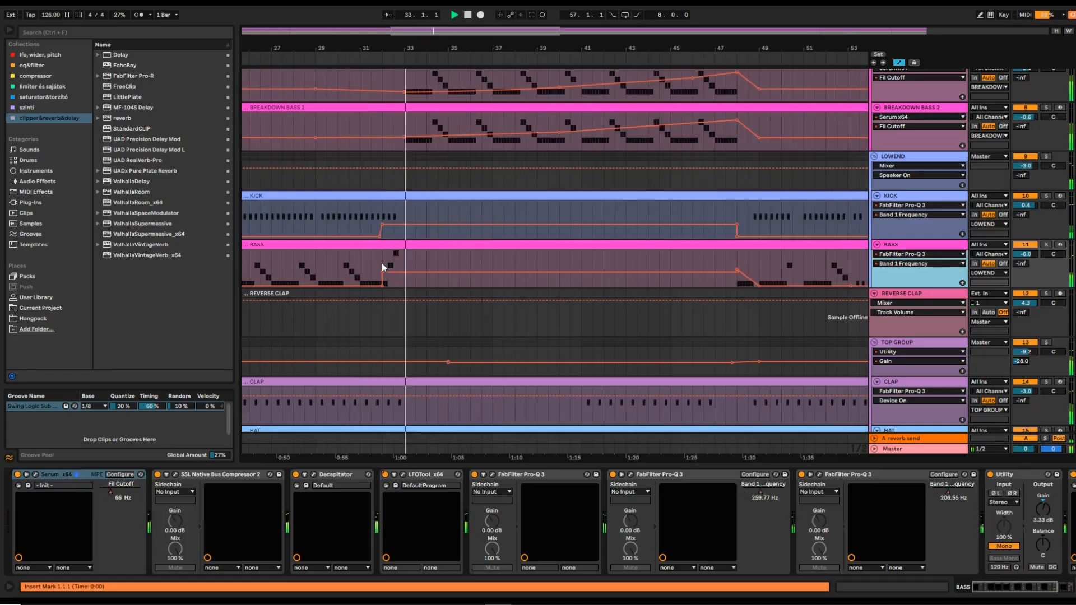
{"action": "scroll", "coordinate": [383, 268], "scroll_direction": "up", "scroll_amount": 4}
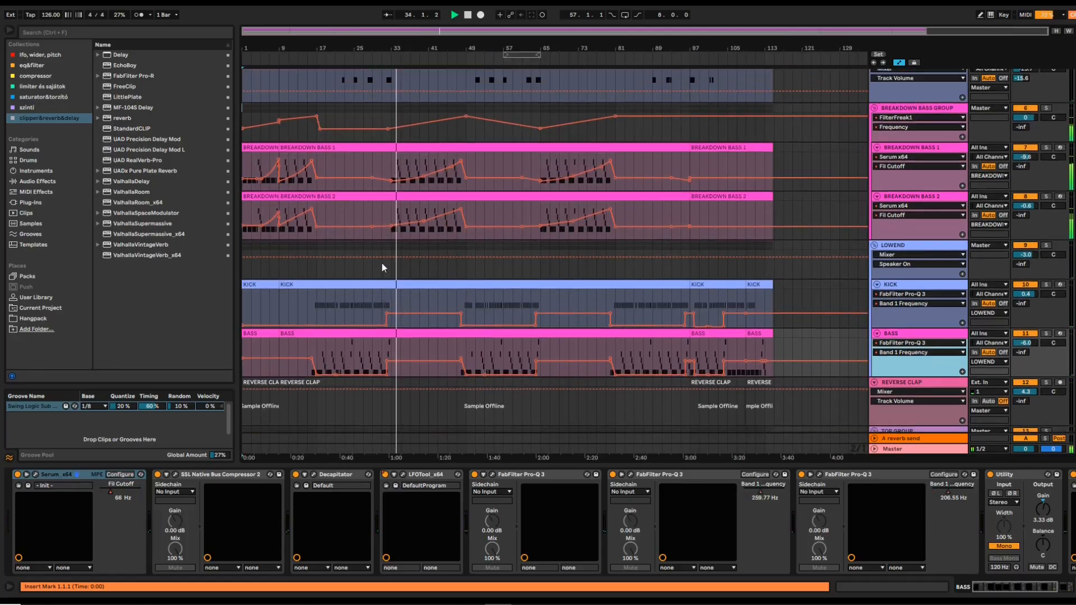
{"action": "scroll", "coordinate": [383, 267], "scroll_direction": "down", "scroll_amount": 2}
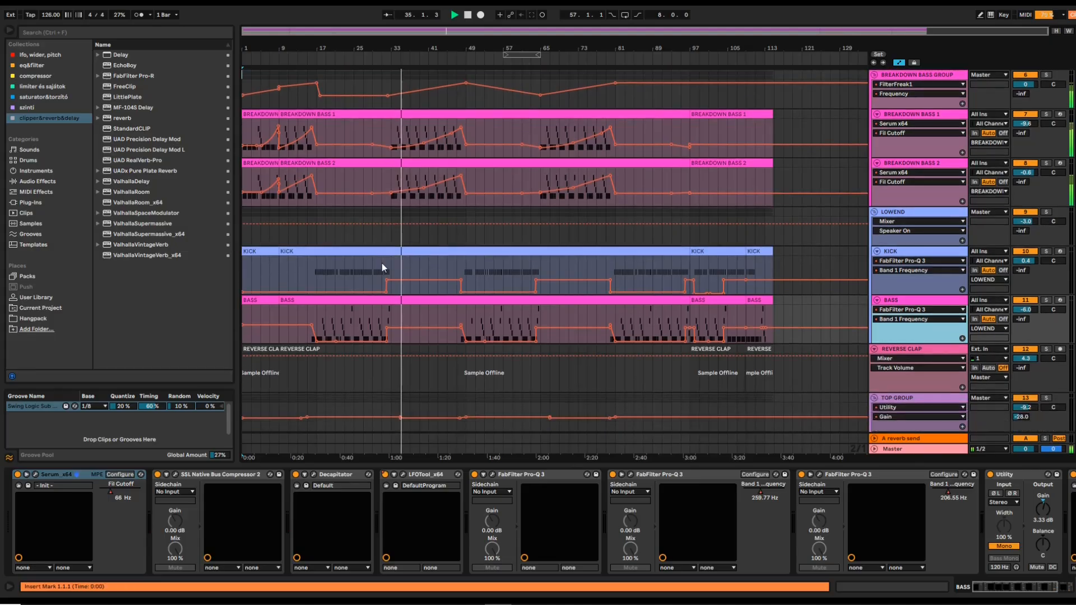
{"action": "scroll", "coordinate": [382, 268], "scroll_direction": "down", "scroll_amount": 1}
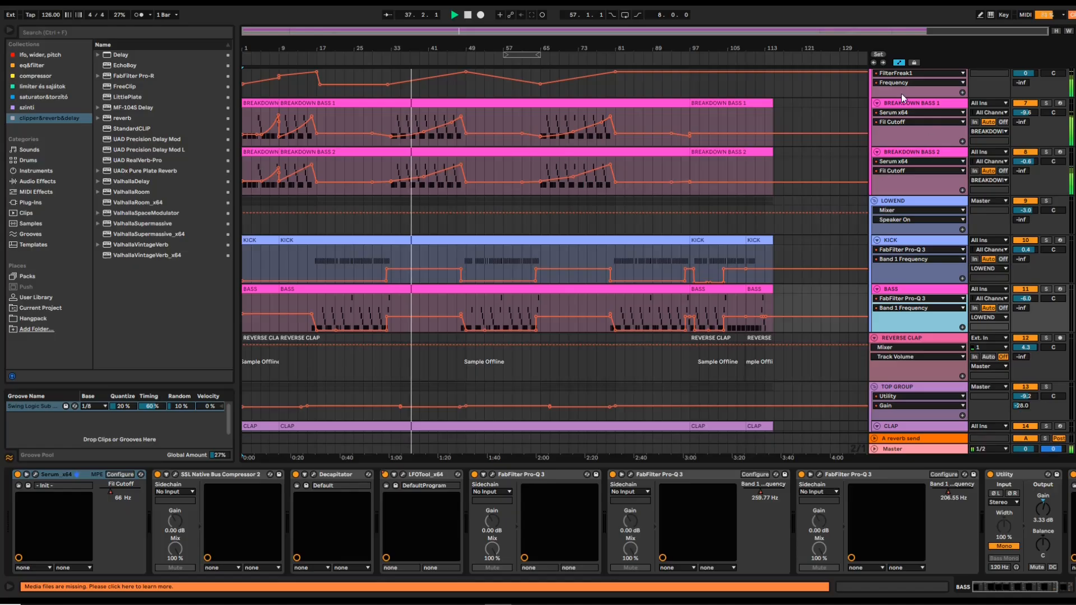
Step: Open the Serum synth of BREAKDOWN BASS 2 and move its window clear of the track's automation to inspect the filter cutoff
{"action": "left_click", "coordinate": [912, 180]}
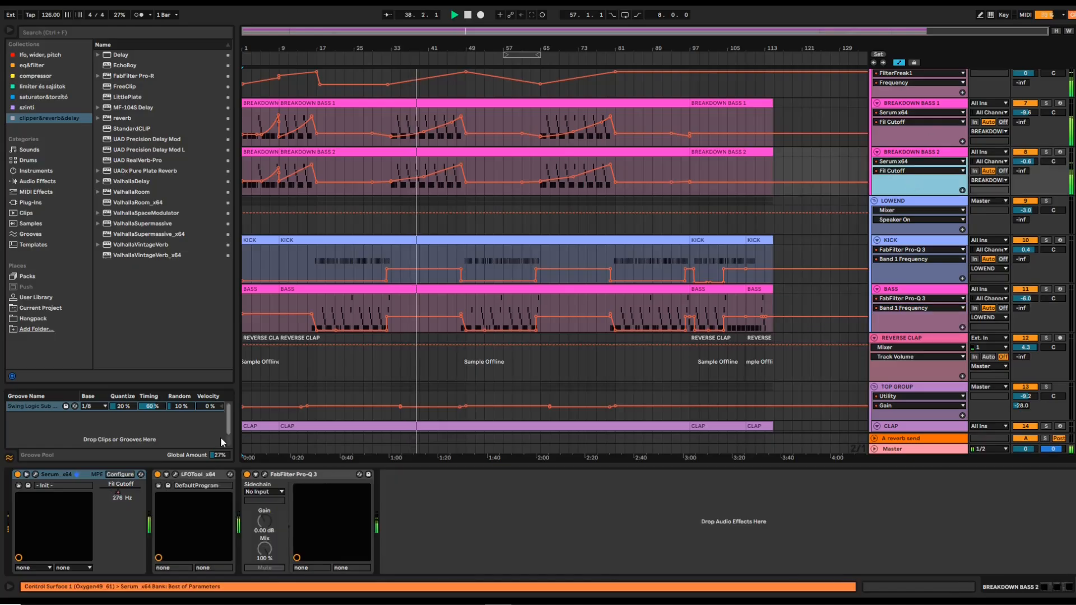
{"action": "left_click", "coordinate": [36, 474]}
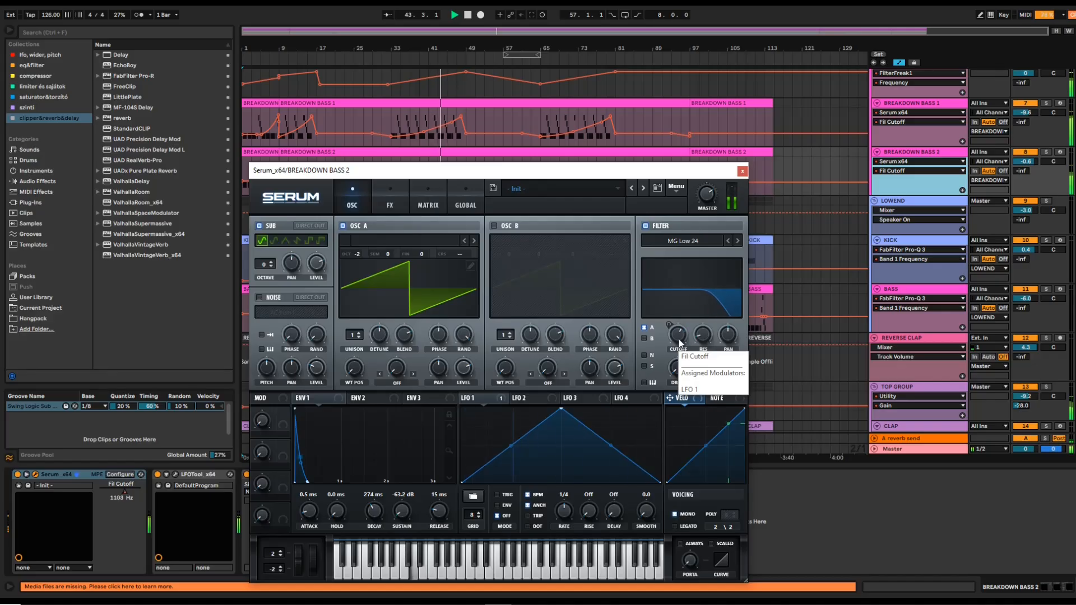
{"action": "left_click_drag", "start_coordinate": [617, 170], "coordinate": [615, 231]}
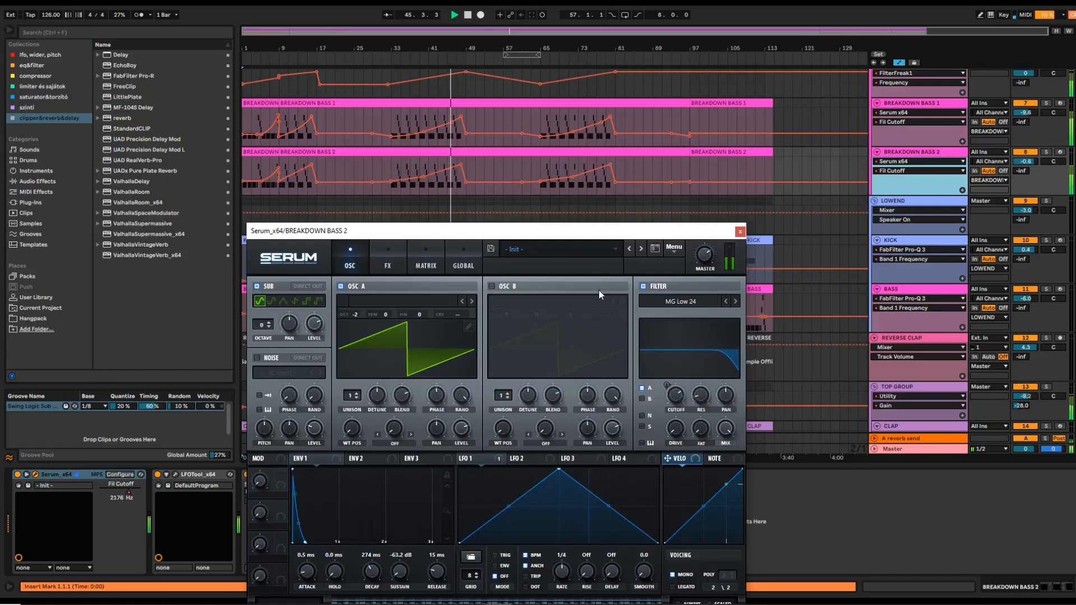
{"action": "mouse_move", "coordinate": [672, 400]}
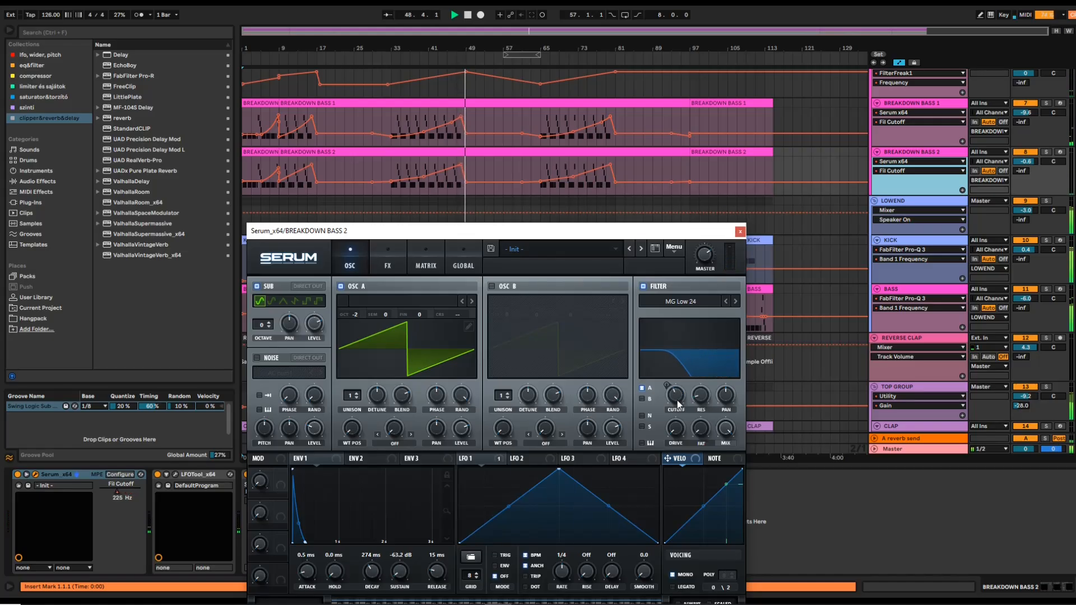
Step: Close the BREAKDOWN BASS 2 Serum window and look through the automation lanes of all tracks, from BREAKDOWN BASS SHOT to LASER SYNTH FX
{"action": "left_click", "coordinate": [739, 232]}
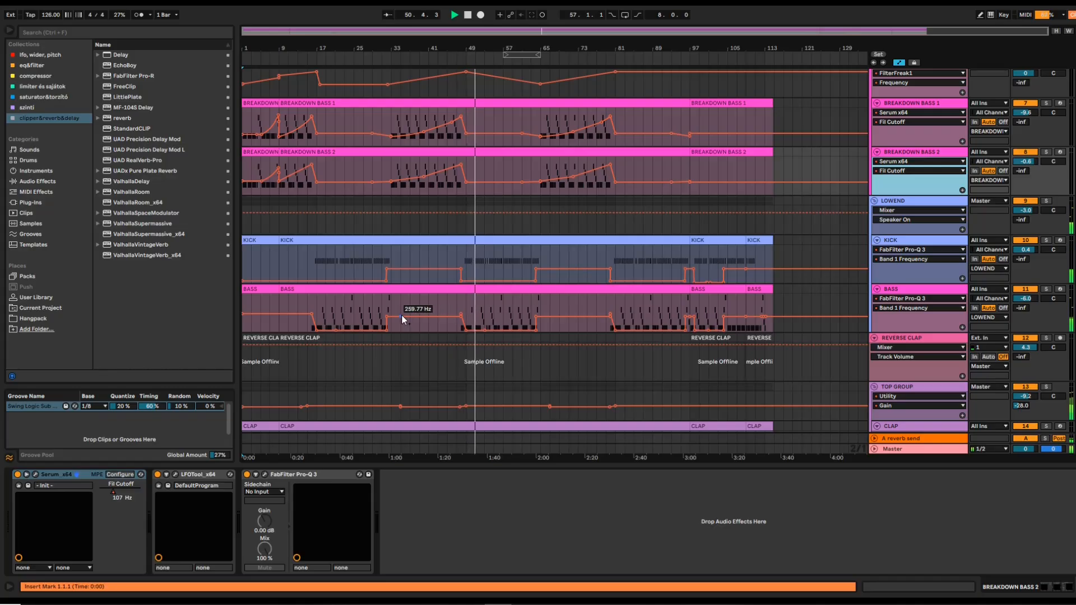
{"action": "scroll", "coordinate": [401, 314], "scroll_direction": "down", "scroll_amount": 3}
{"action": "scroll", "coordinate": [402, 320], "scroll_direction": "down", "scroll_amount": 3}
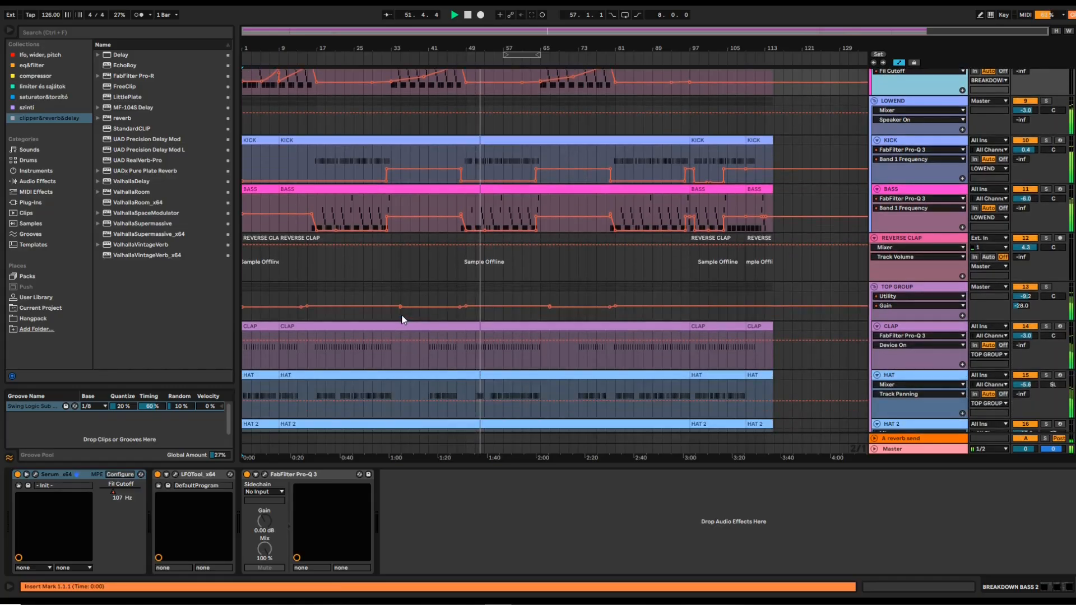
{"action": "scroll", "coordinate": [401, 320], "scroll_direction": "down", "scroll_amount": 4}
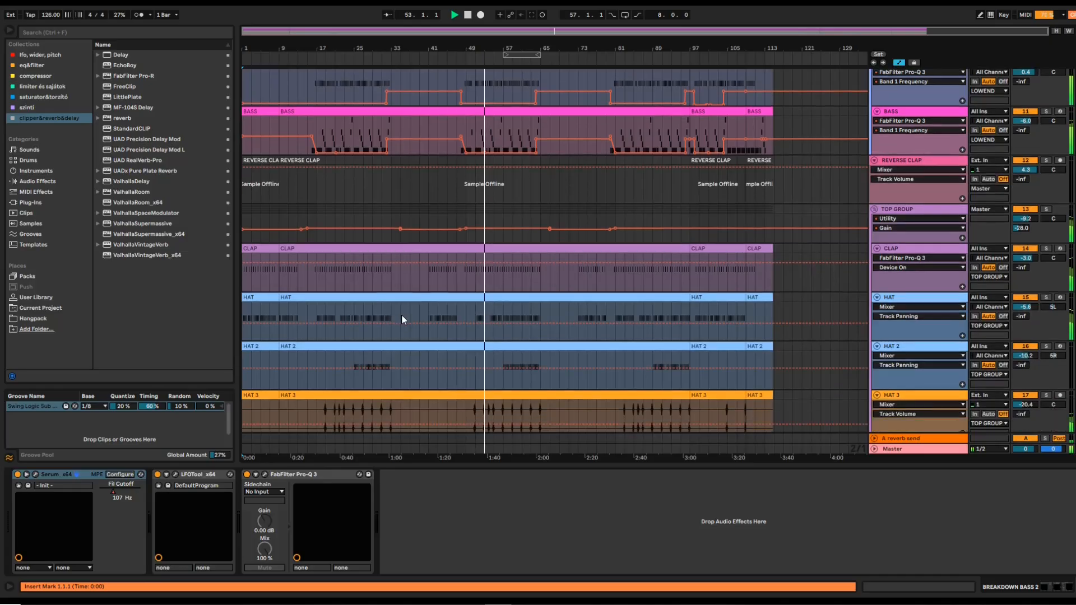
{"action": "scroll", "coordinate": [401, 320], "scroll_direction": "down", "scroll_amount": 5}
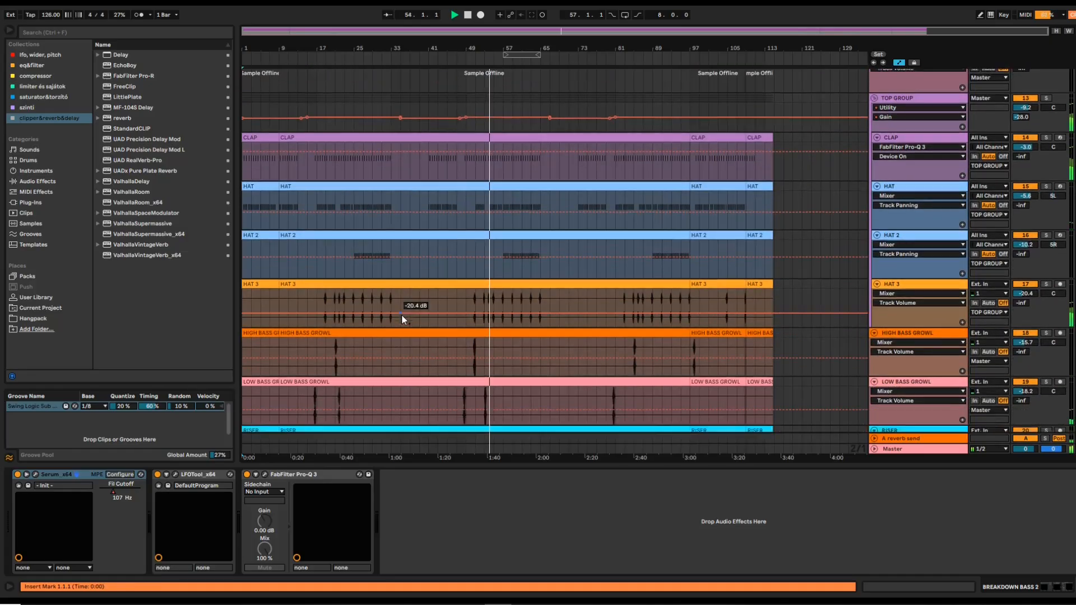
{"action": "scroll", "coordinate": [402, 315], "scroll_direction": "down", "scroll_amount": 6}
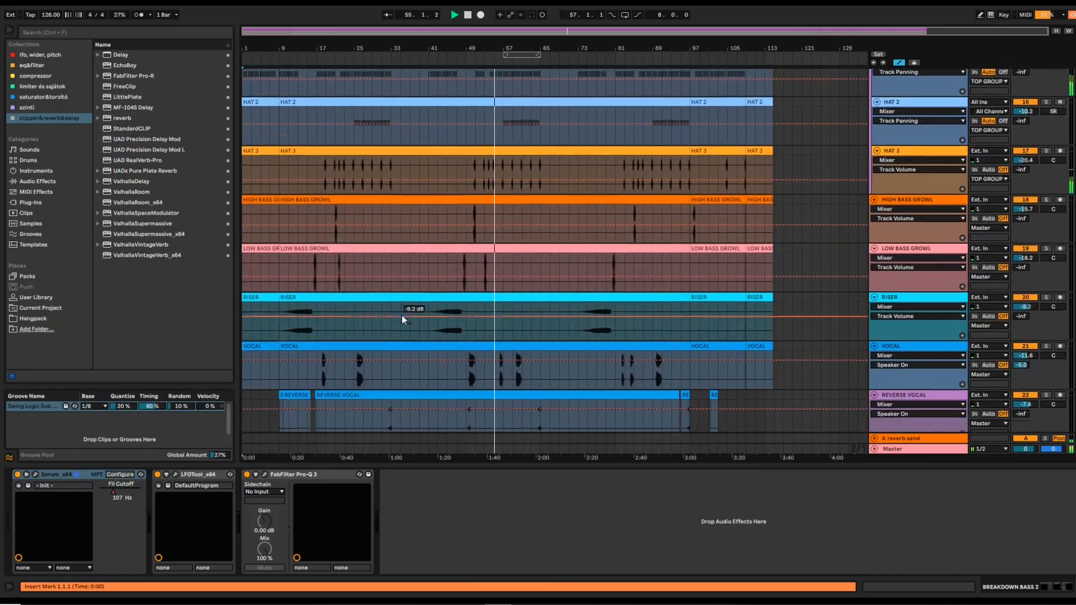
{"action": "scroll", "coordinate": [402, 315], "scroll_direction": "down", "scroll_amount": 7}
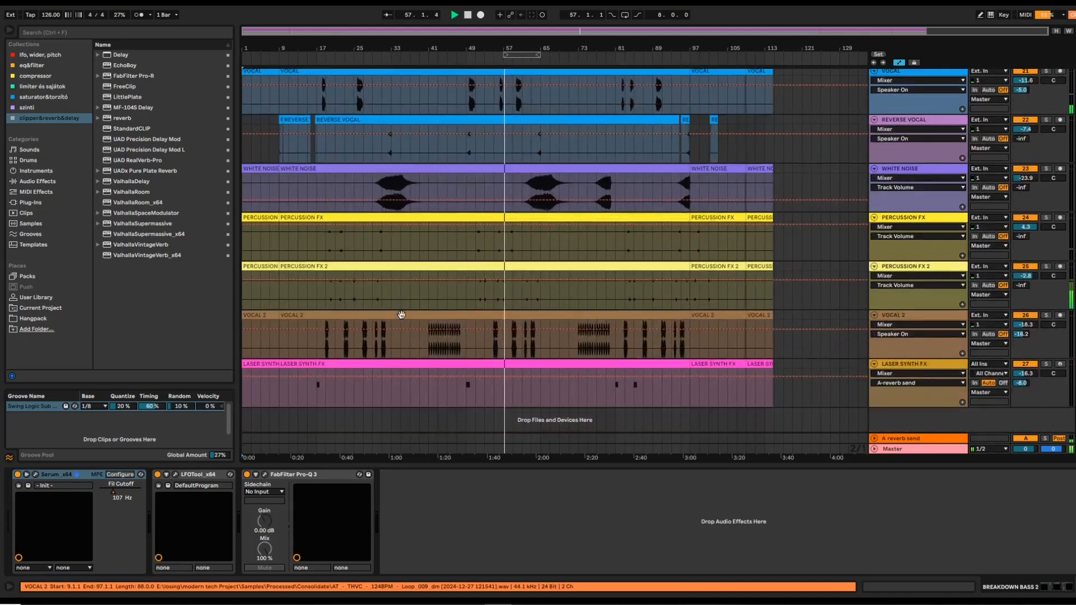
{"action": "scroll", "coordinate": [401, 315], "scroll_direction": "up", "scroll_amount": 6}
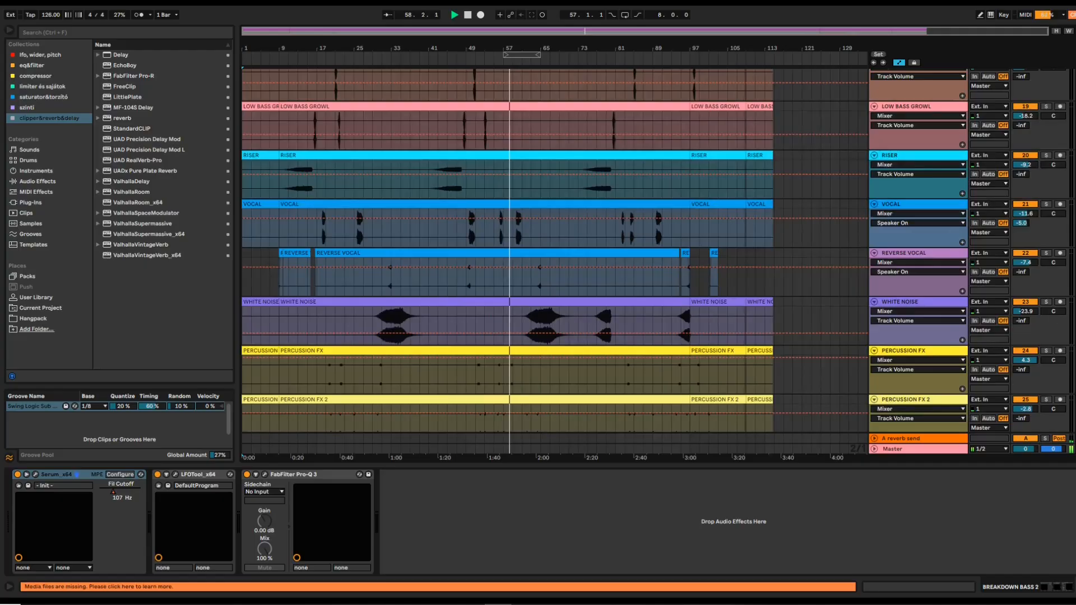
{"action": "scroll", "coordinate": [1051, 146], "scroll_direction": "up", "scroll_amount": 20}
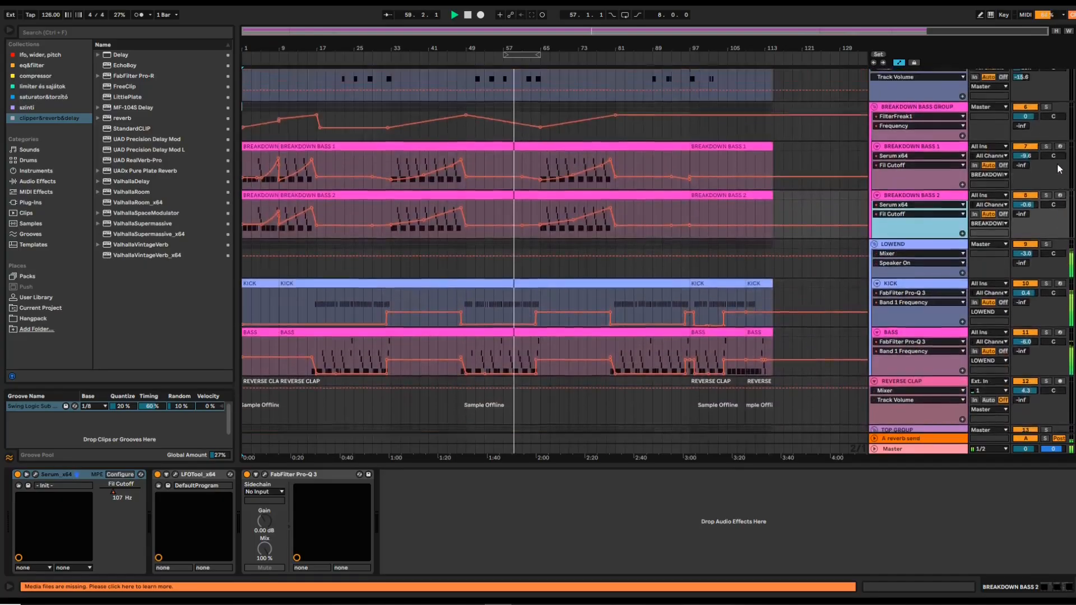
{"action": "scroll", "coordinate": [1049, 129], "scroll_direction": "up", "scroll_amount": 4}
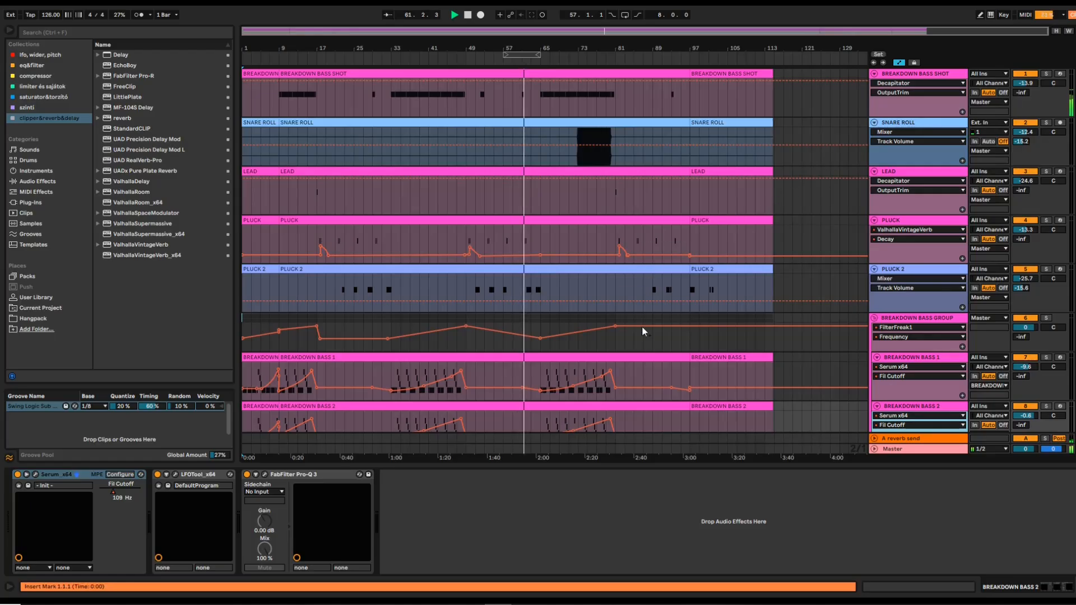
Step: Inspect the filter cutoff in the Serum synth of BREAKDOWN BASS 1 beside the track's automation, and close the synth window
{"action": "scroll", "coordinate": [596, 374], "scroll_direction": "down", "scroll_amount": 3}
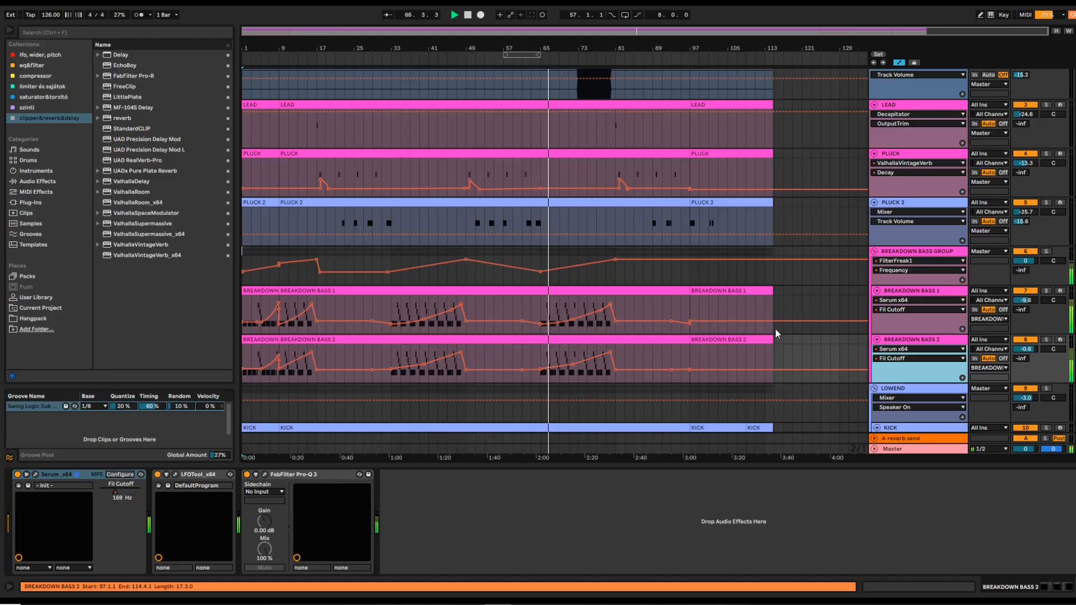
{"action": "left_click", "coordinate": [902, 325]}
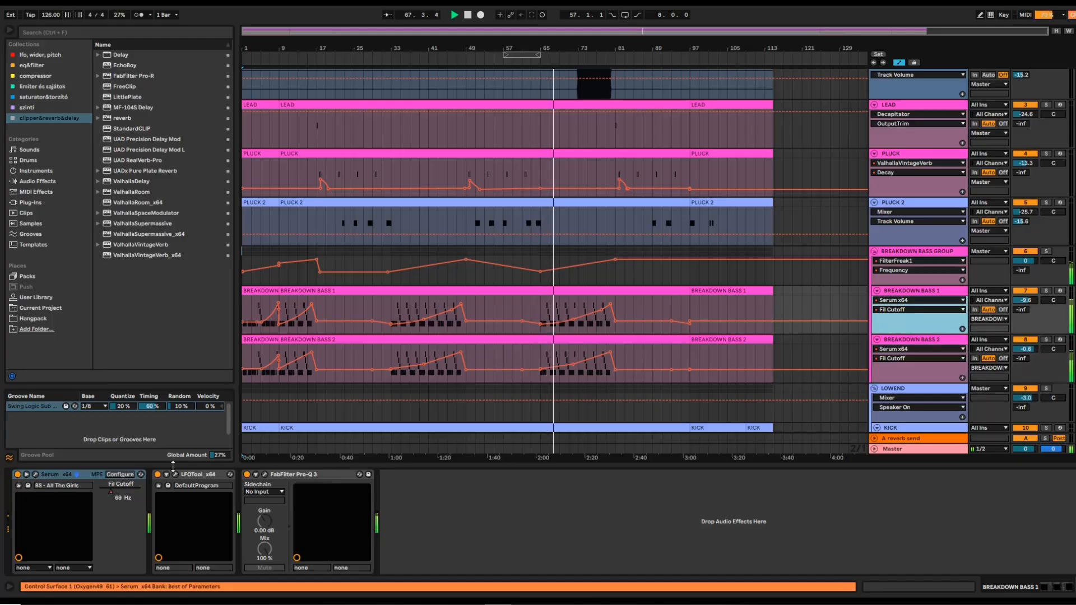
{"action": "left_click", "coordinate": [36, 474]}
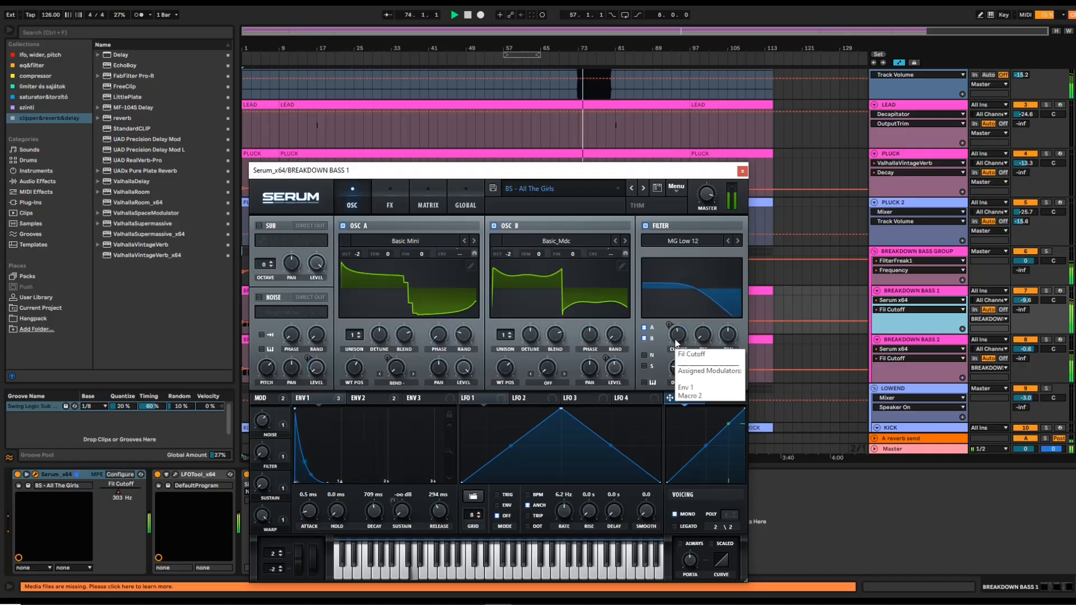
{"action": "left_click_drag", "start_coordinate": [636, 177], "coordinate": [611, 351]}
{"action": "mouse_move", "coordinate": [611, 307]}
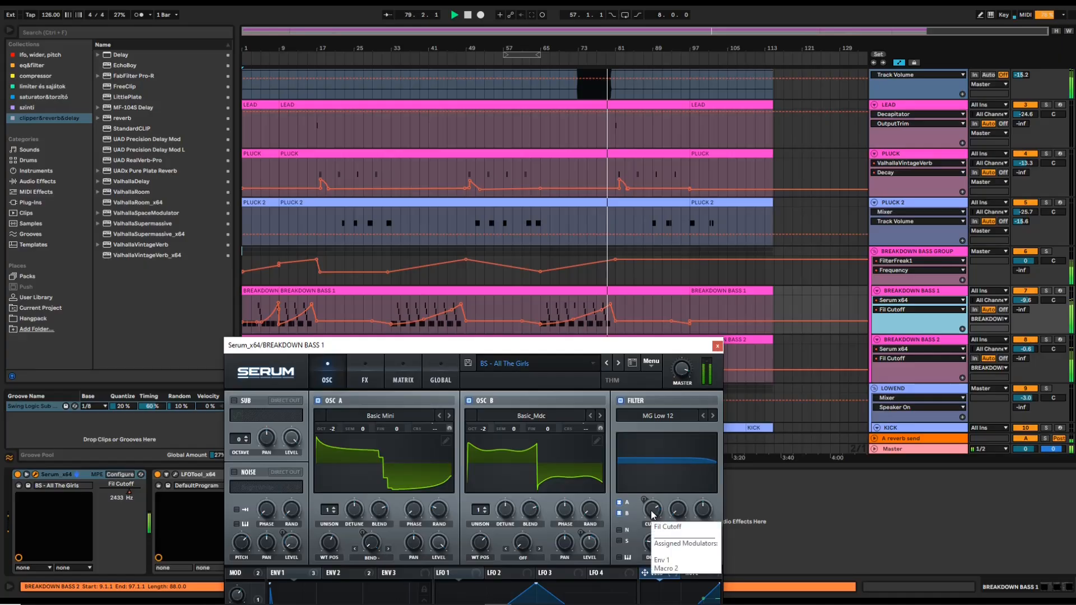
{"action": "left_click", "coordinate": [717, 346]}
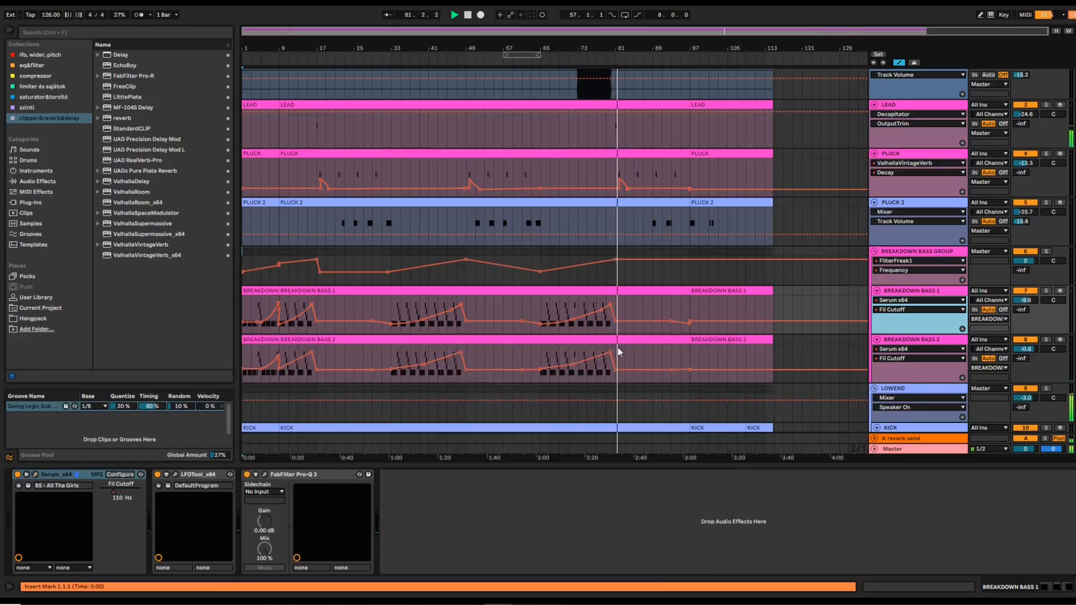
Step: Examine the FabFilter Pro-Q 3 Band 1 Frequency automation on KICK and BASS around bars 96 to 98
{"action": "scroll", "coordinate": [617, 347], "scroll_direction": "down", "scroll_amount": 2}
{"action": "scroll", "coordinate": [617, 347], "scroll_direction": "down", "scroll_amount": 3}
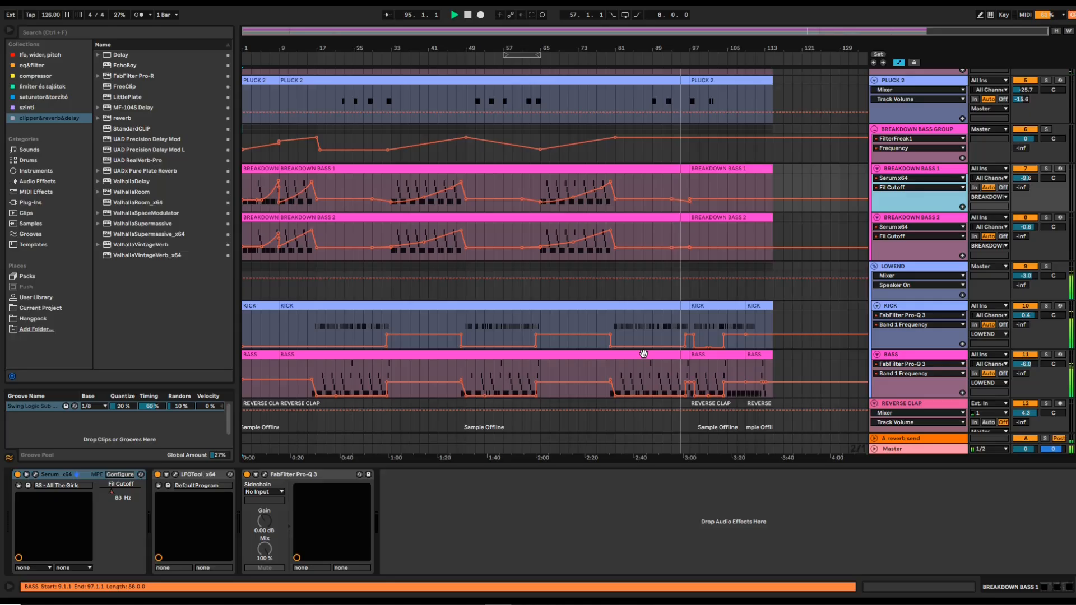
{"action": "scroll", "coordinate": [697, 374], "scroll_direction": "up", "scroll_amount": 6}
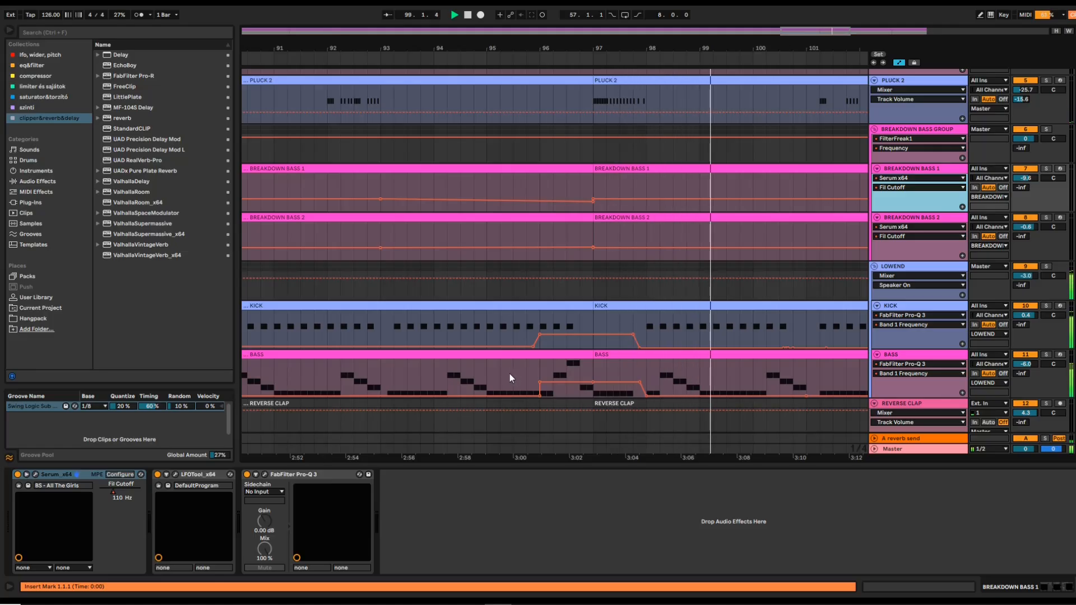
{"action": "scroll", "coordinate": [509, 378], "scroll_direction": "down", "scroll_amount": 5}
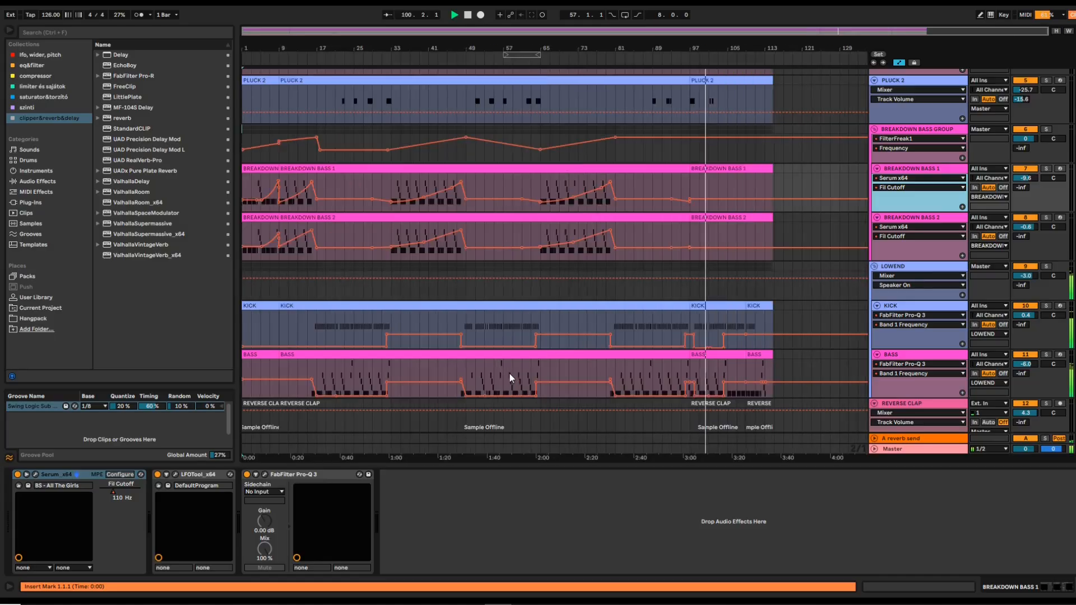